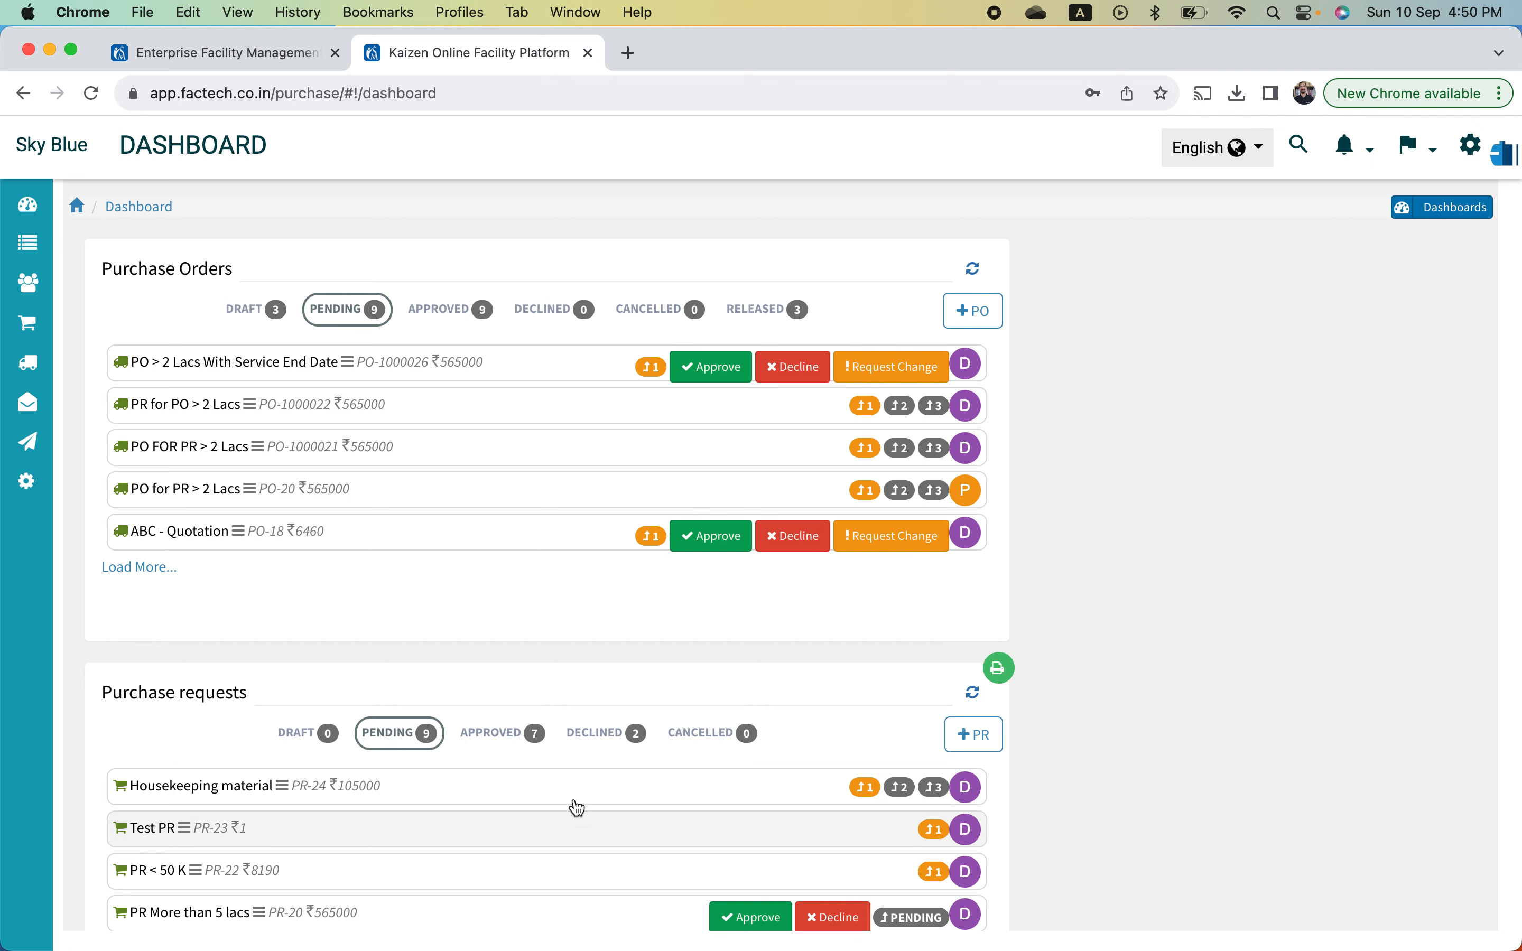
- Open the purchase Setup page to see approval flows such as RFC > 25 Lacs
click(63, 496)
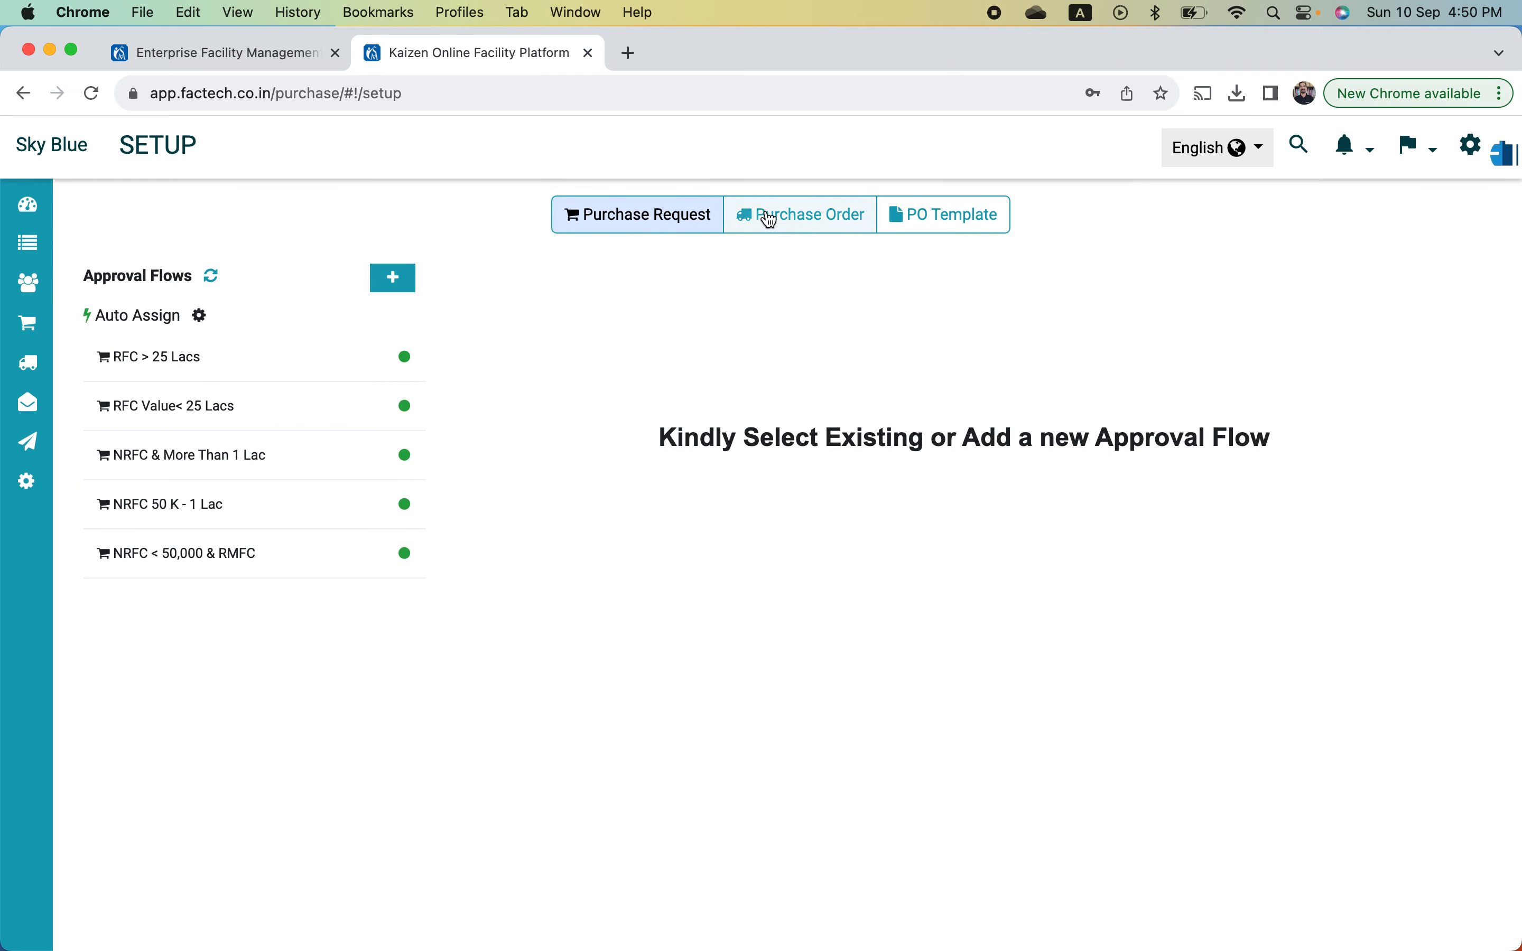
- Return to the dashboard and scroll down to its purchase requests list
mouse_move(13, 357)
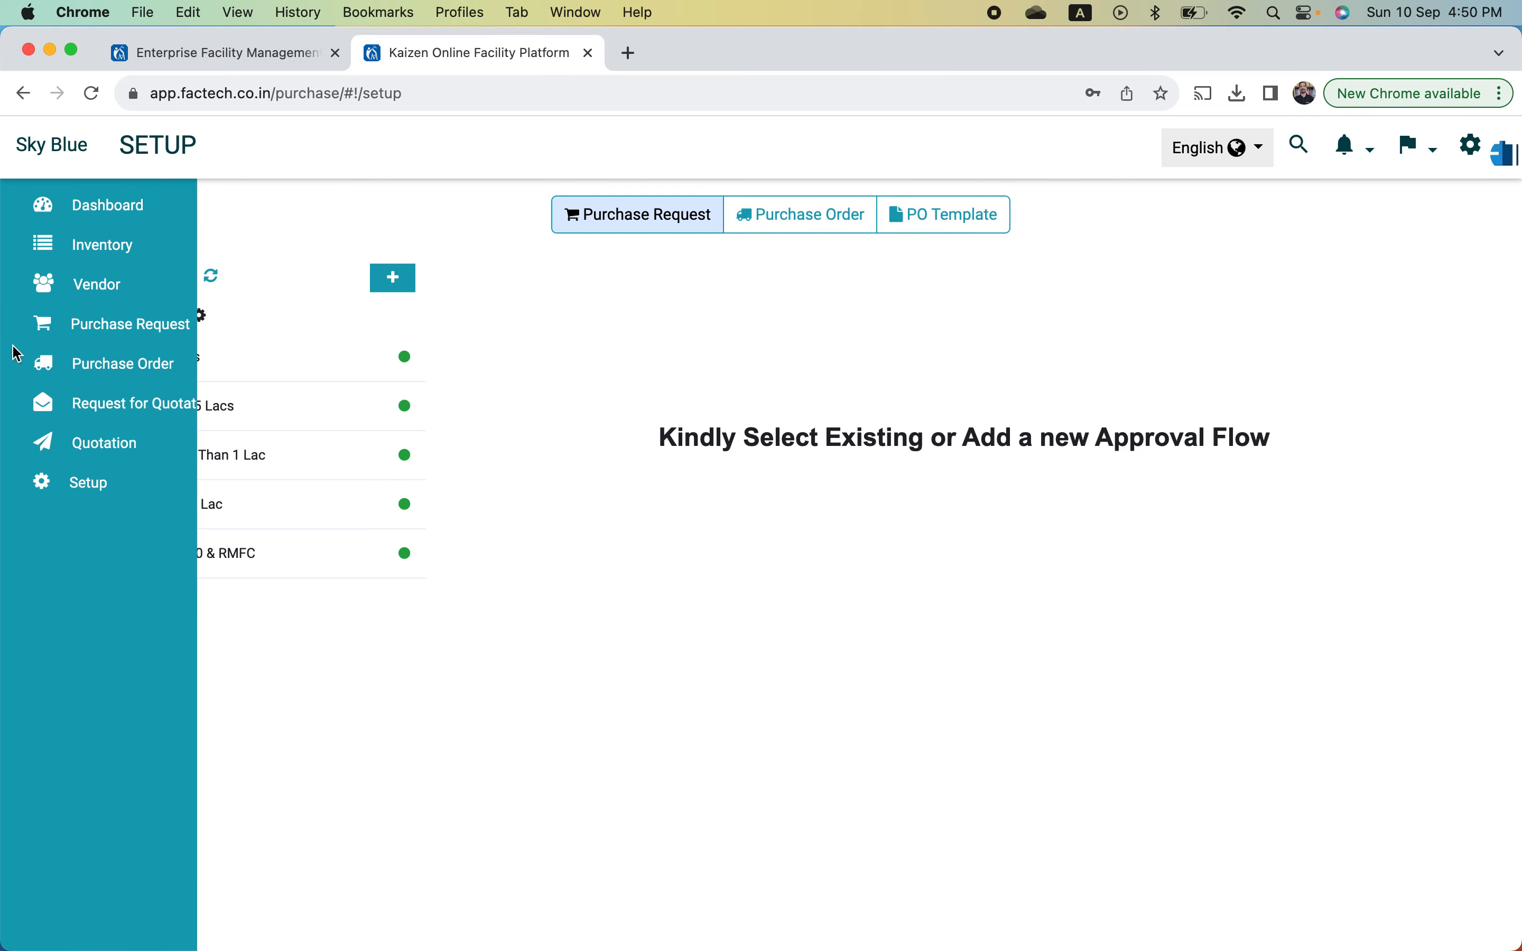
click(120, 219)
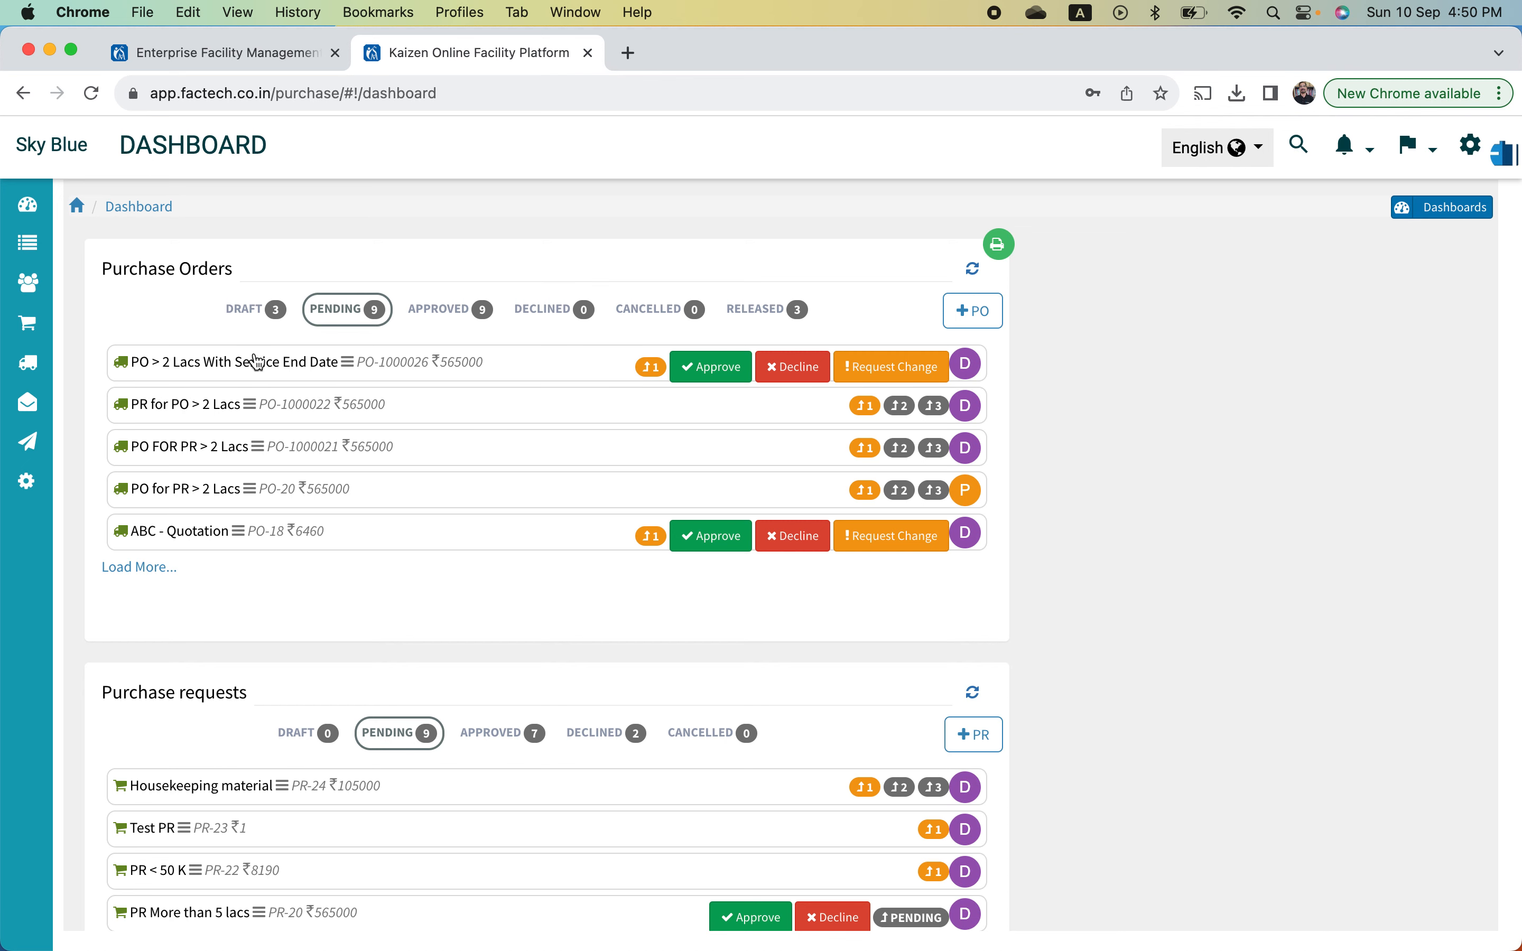
scroll(391, 522, down, 5)
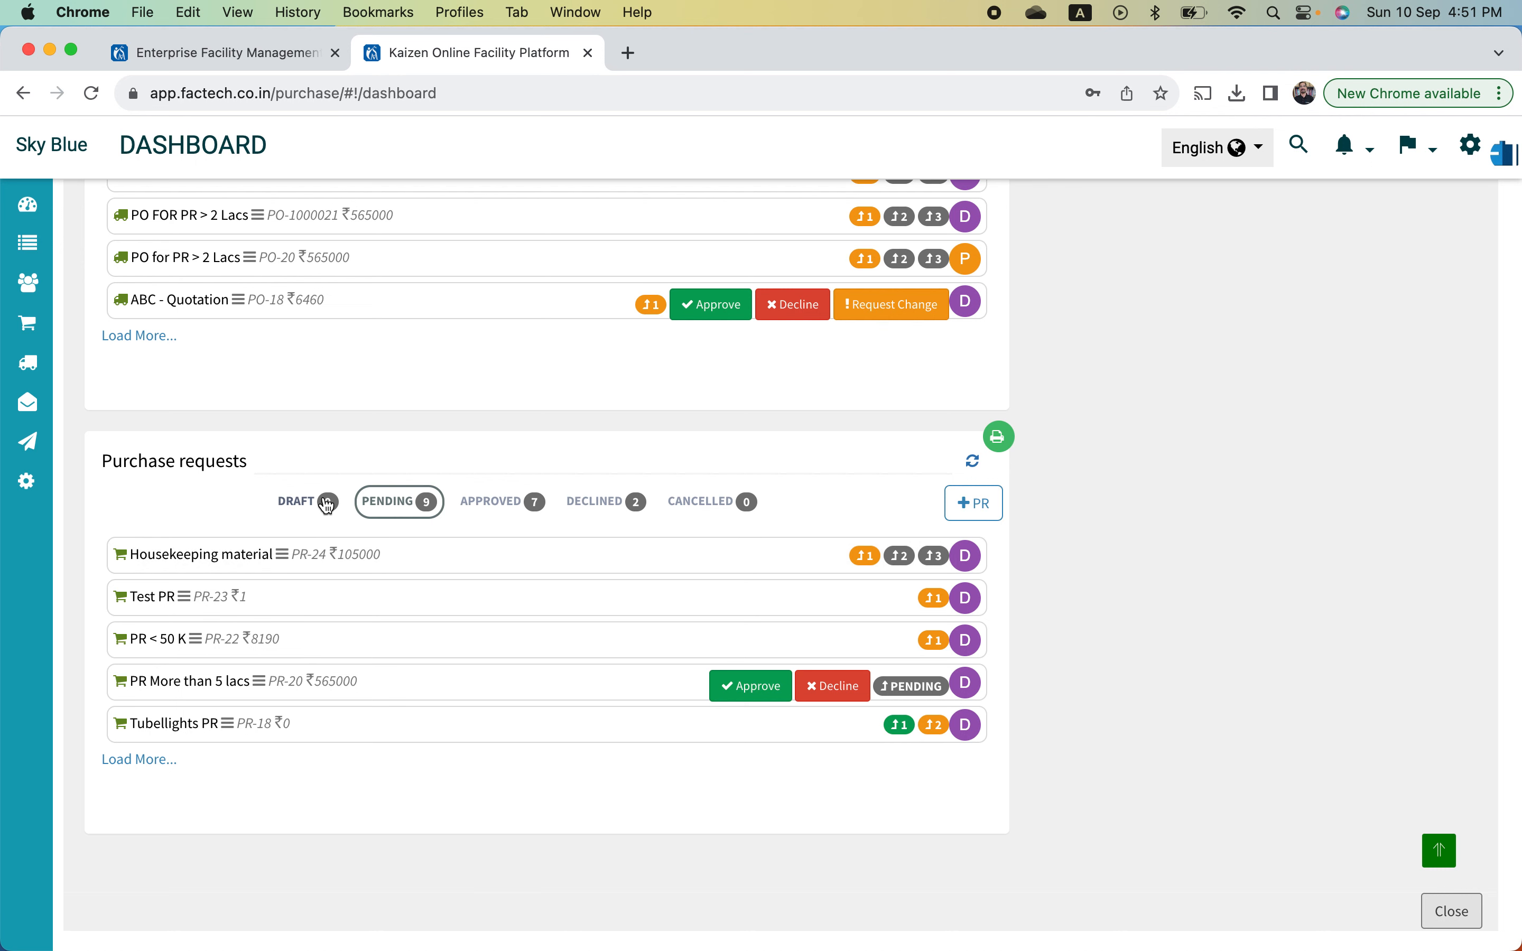
- View the approved purchase requests, then the 2 declined ones
click(519, 511)
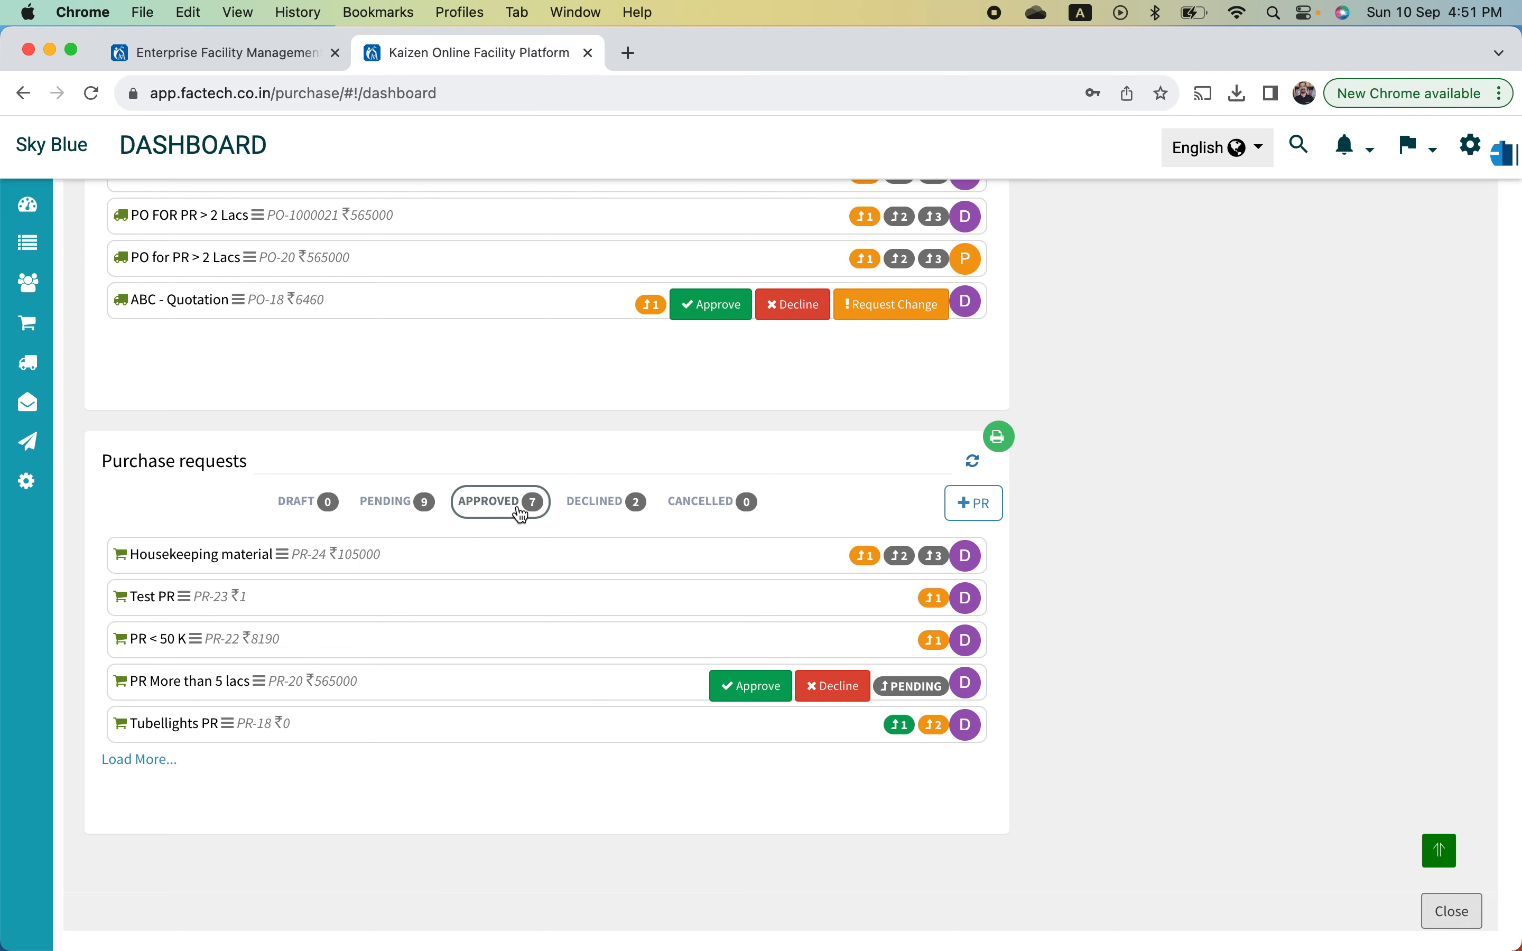
click(609, 511)
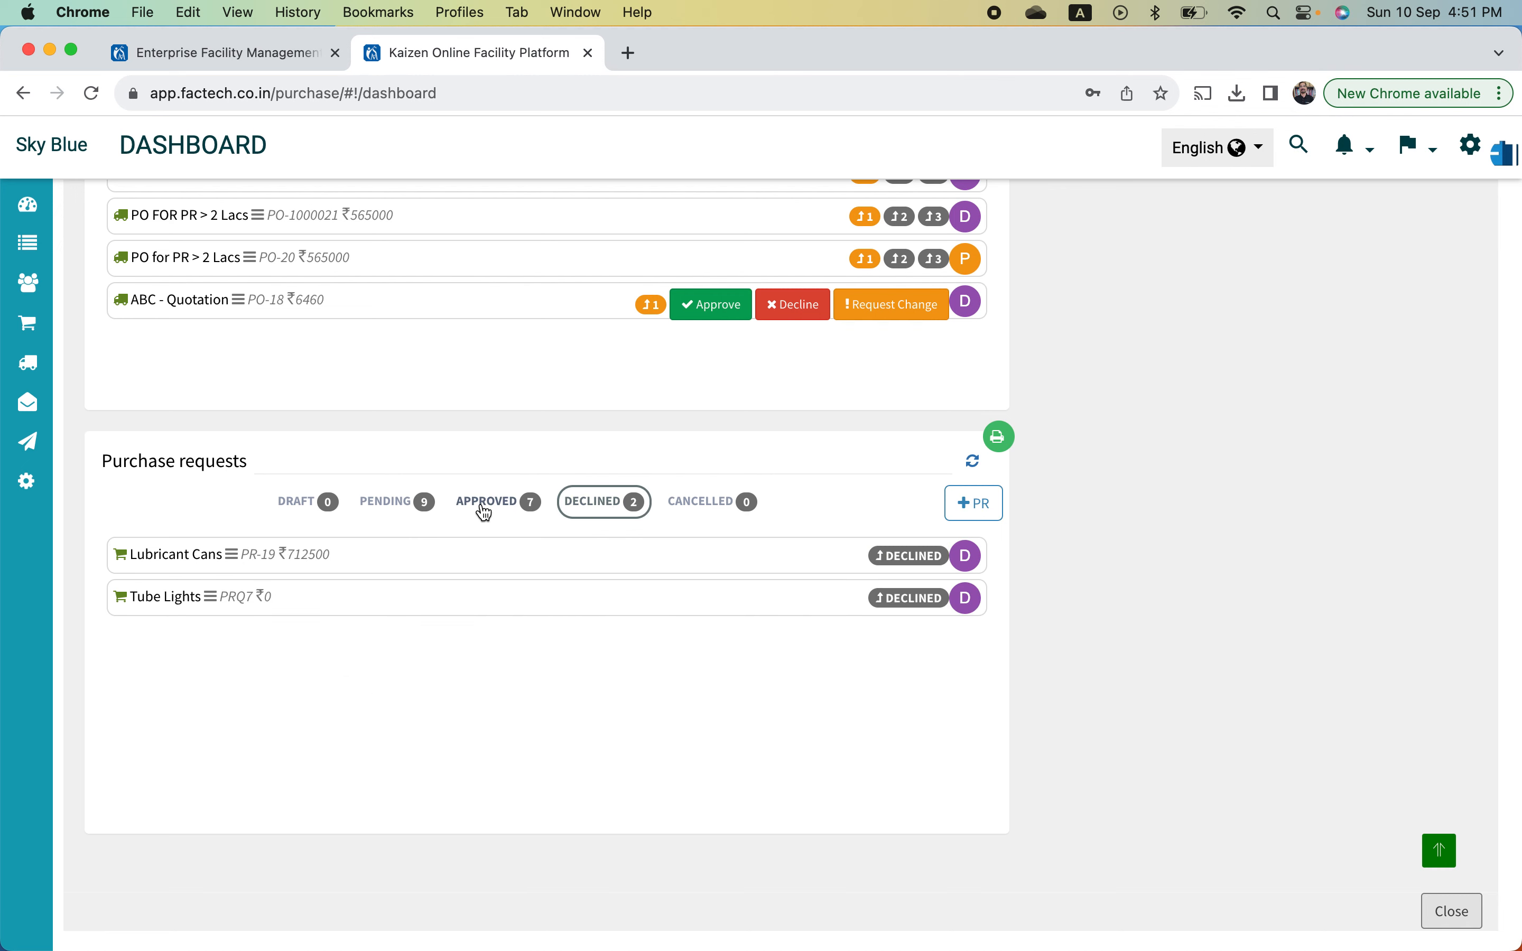
scroll(488, 511, up, 3)
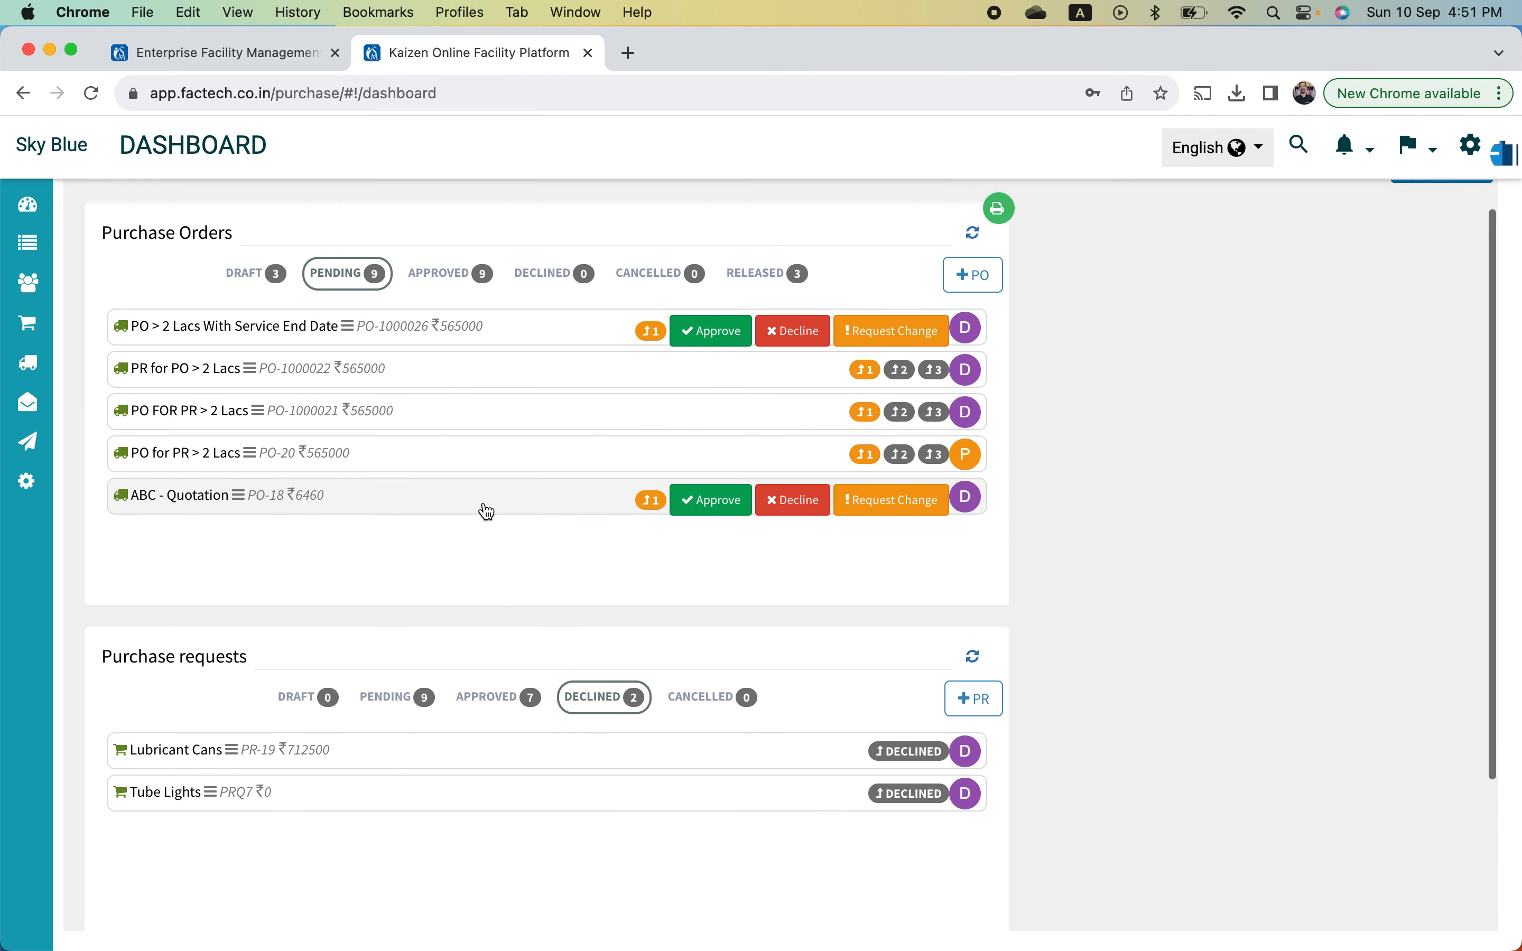
scroll(487, 509, down, 2)
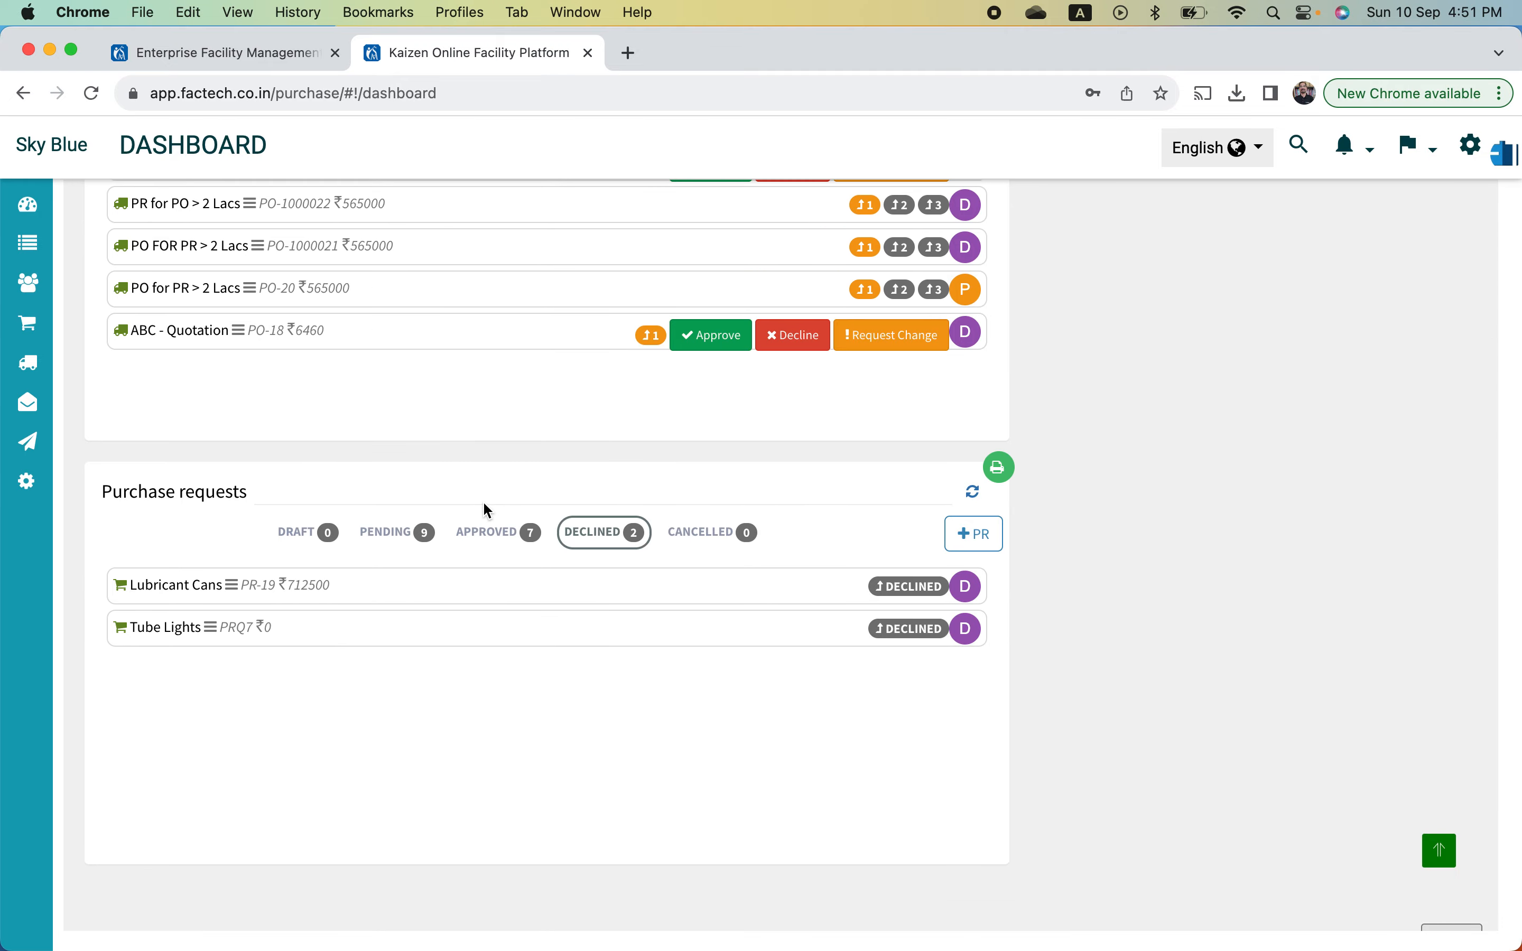
mouse_move(3, 335)
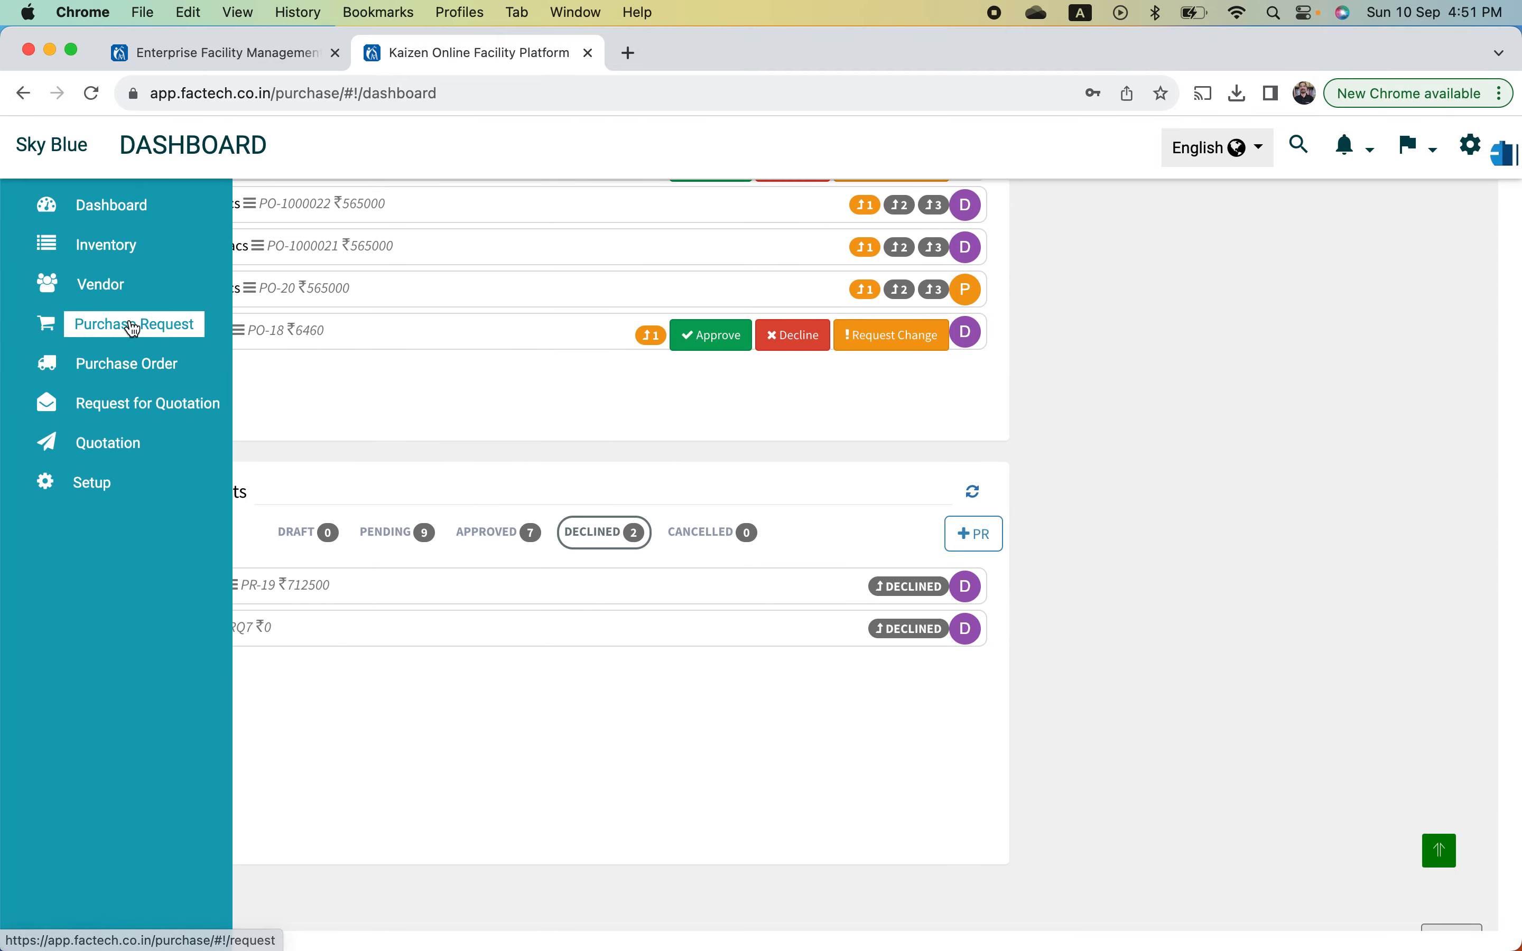
click(132, 326)
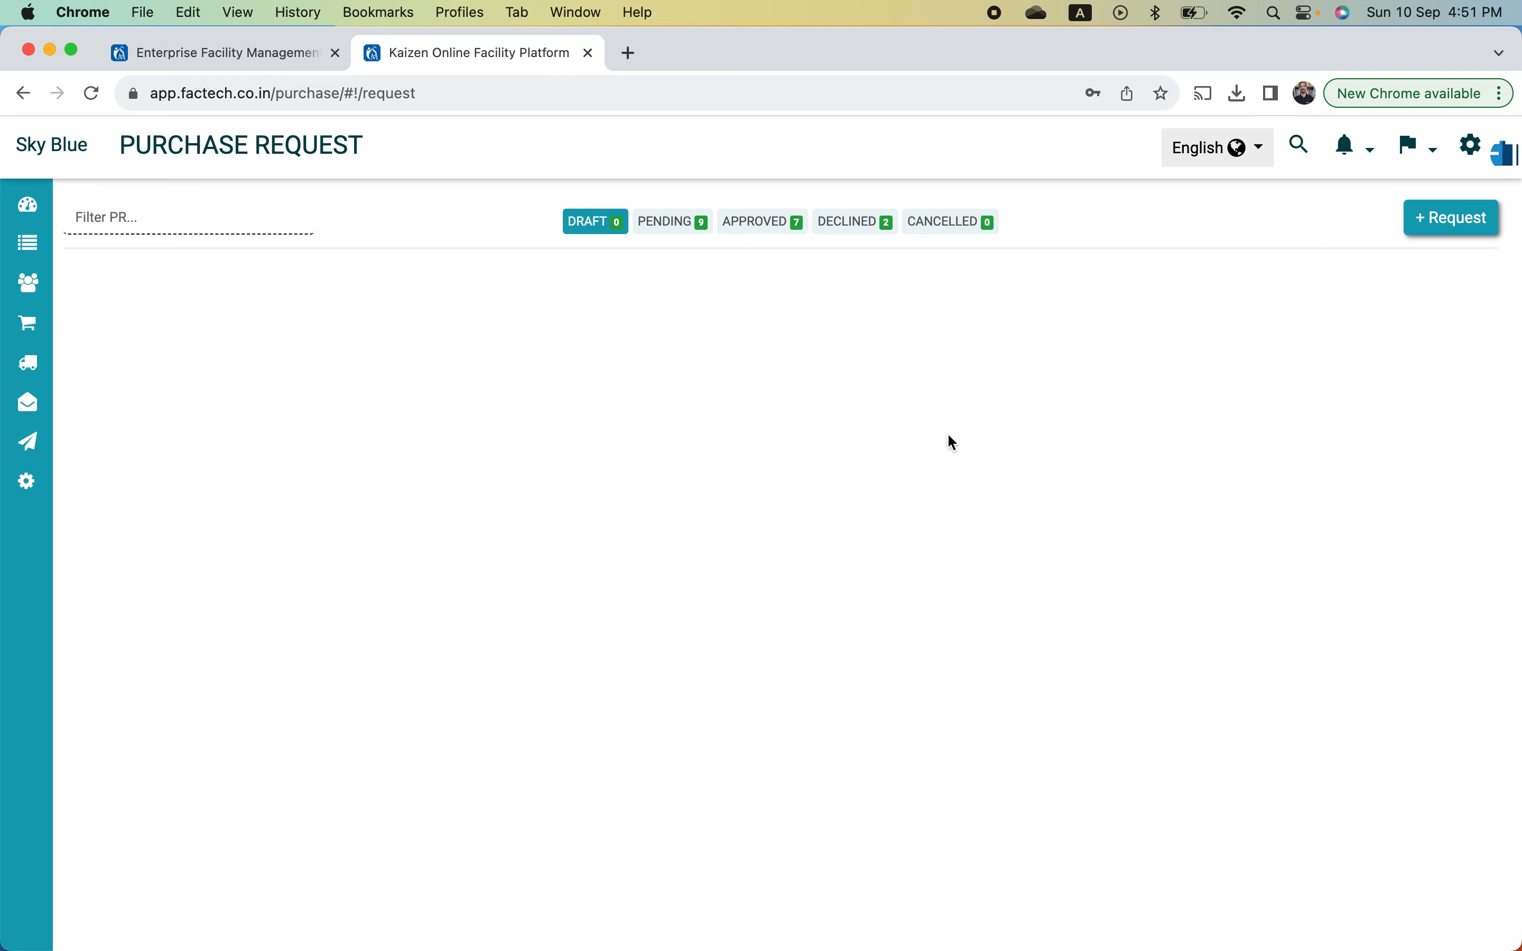
- Browse pending and approved requests and PR-24 Housekeeping material's approval levels, ending on the empty Draft list
click(672, 231)
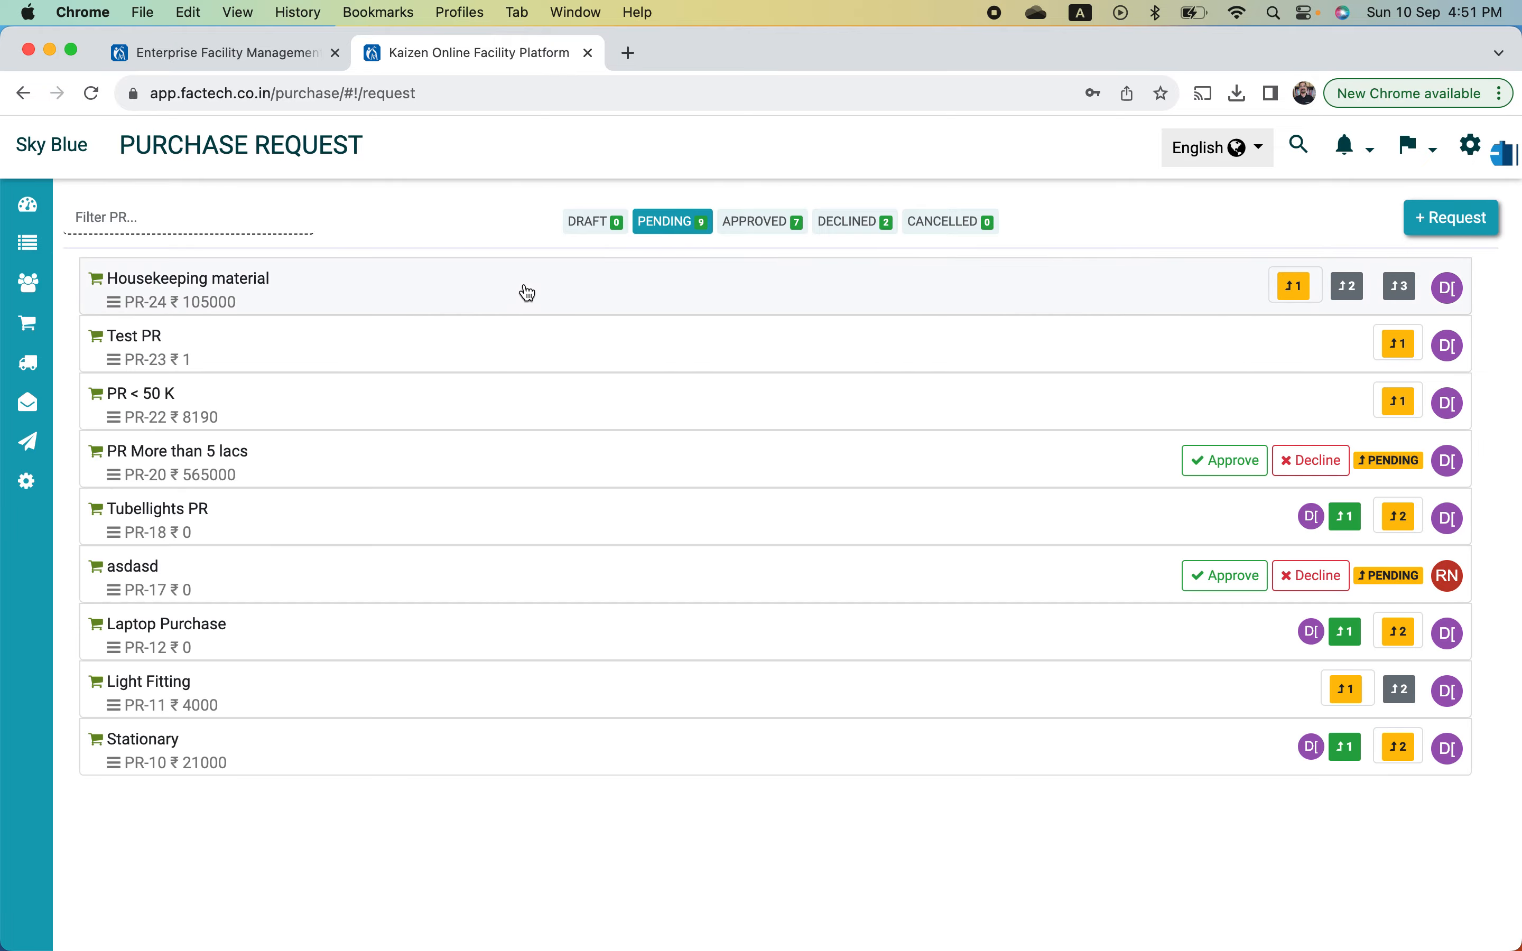
click(526, 290)
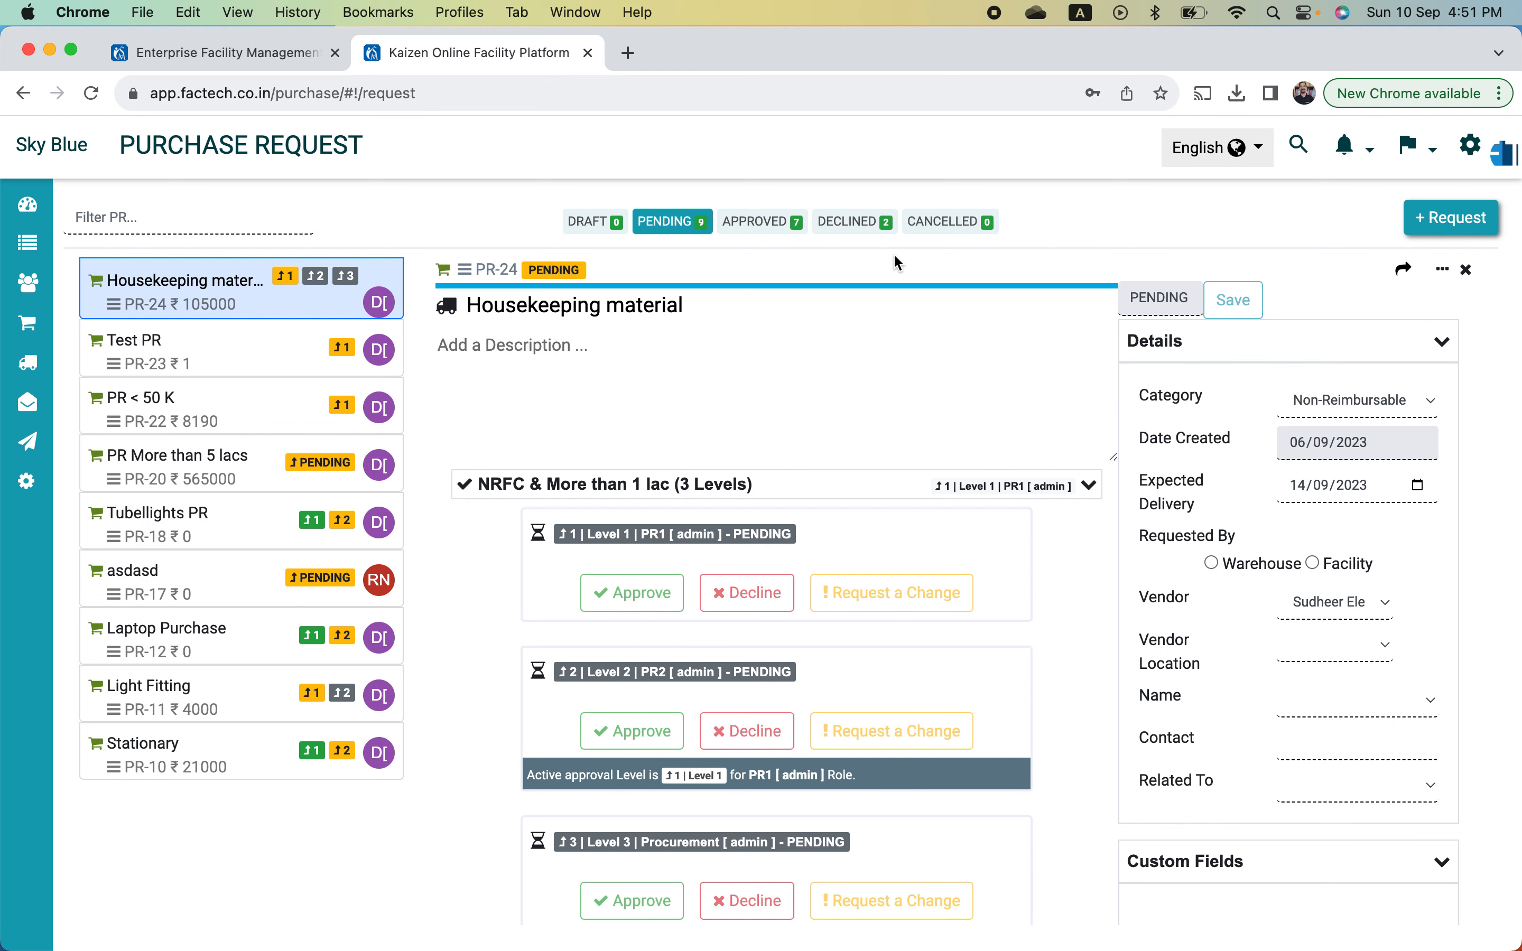
click(761, 232)
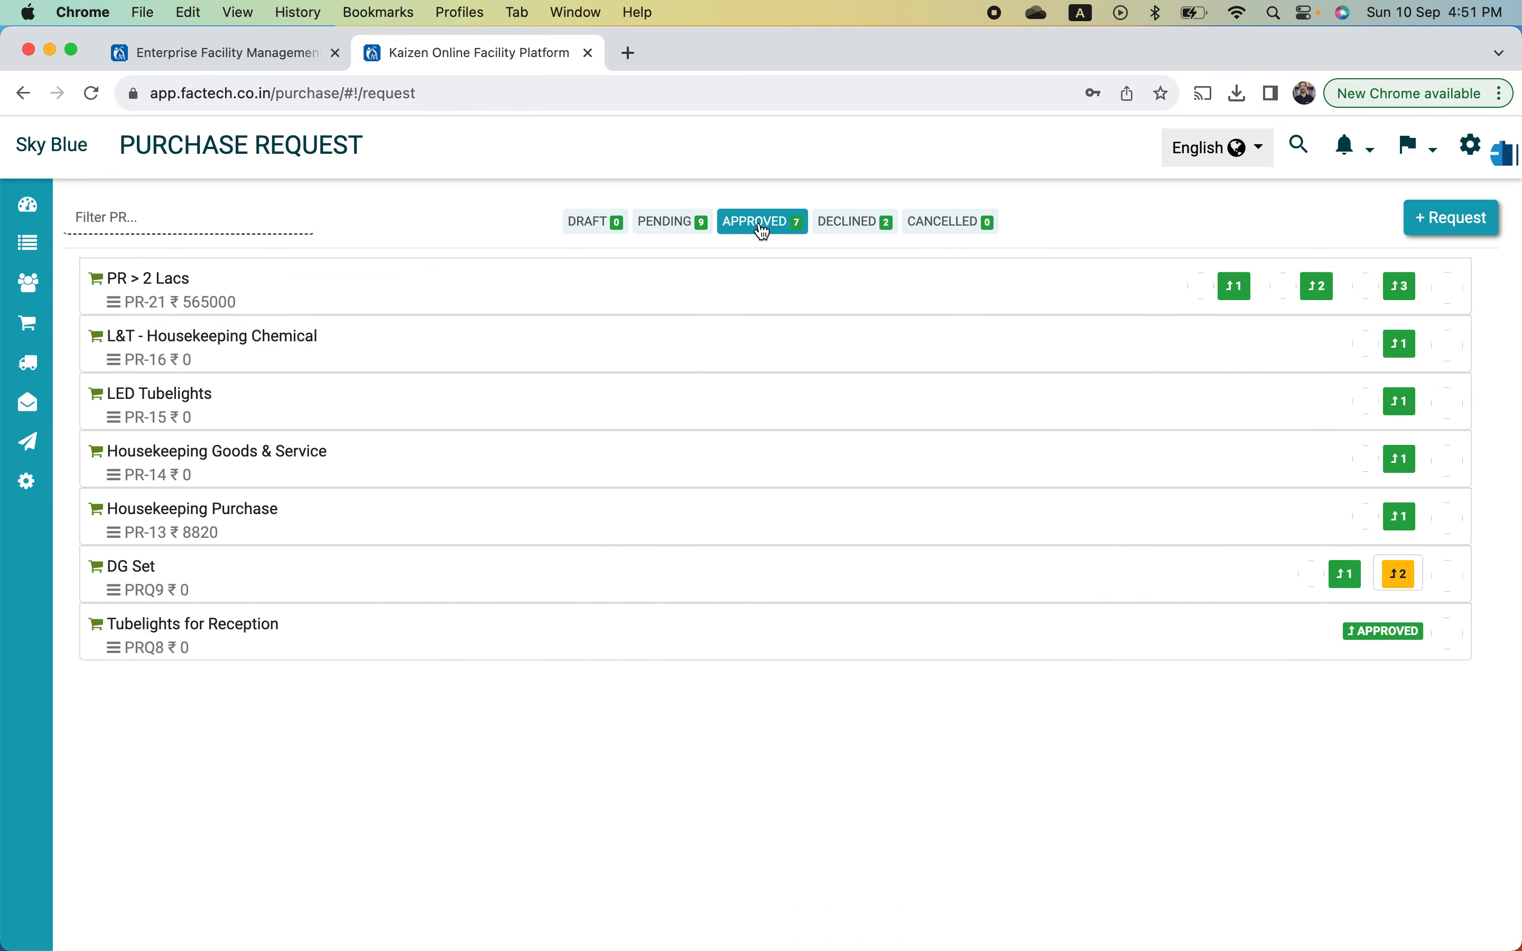
click(686, 232)
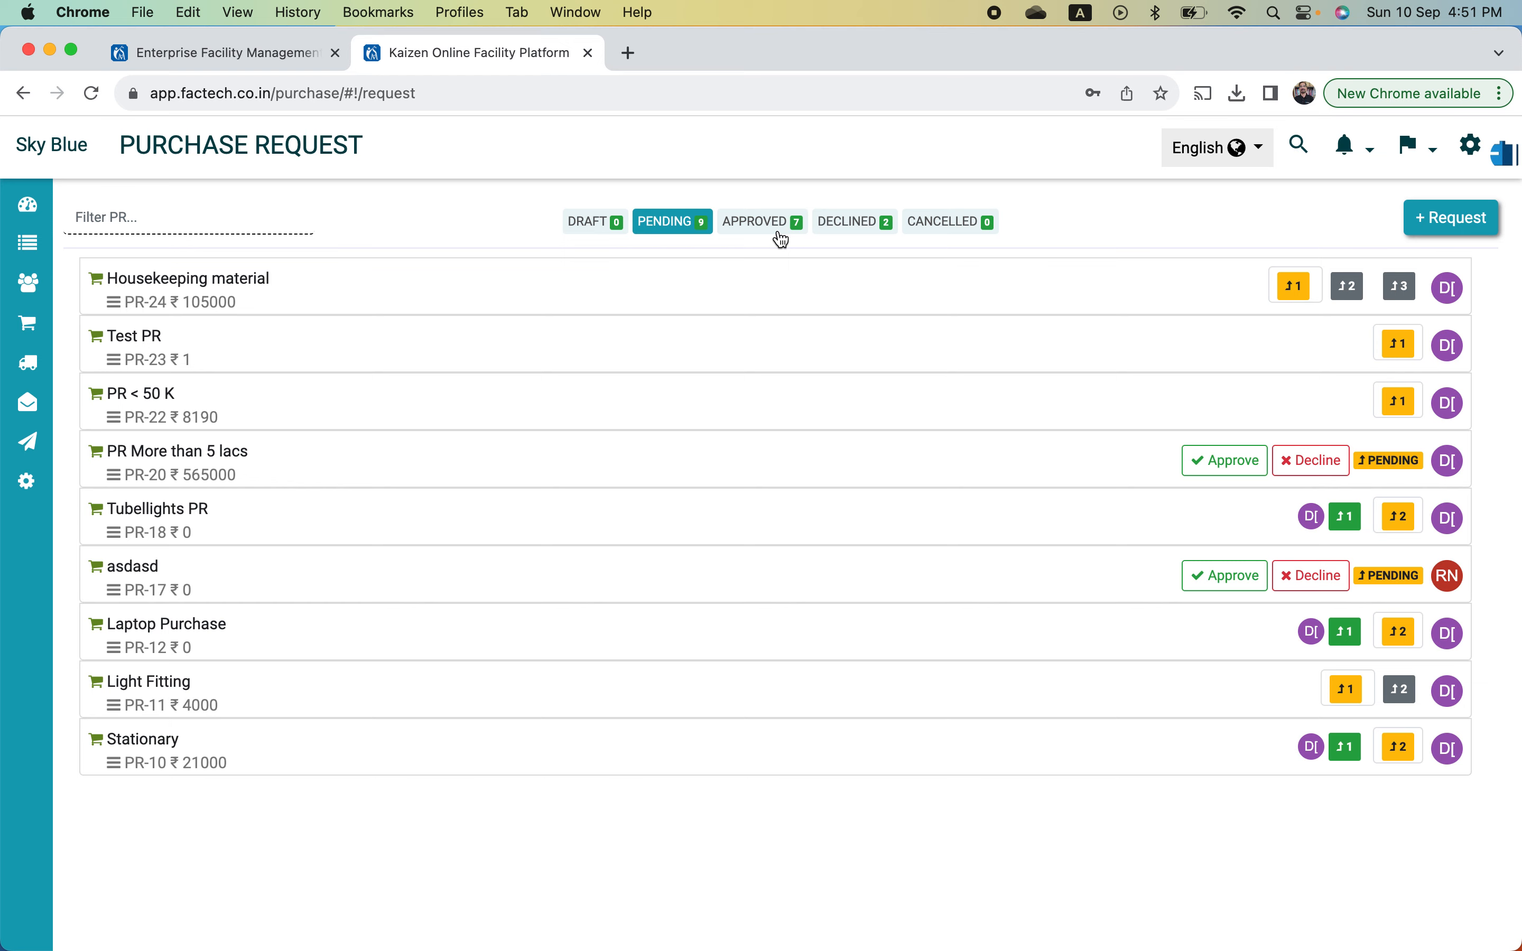
click(760, 278)
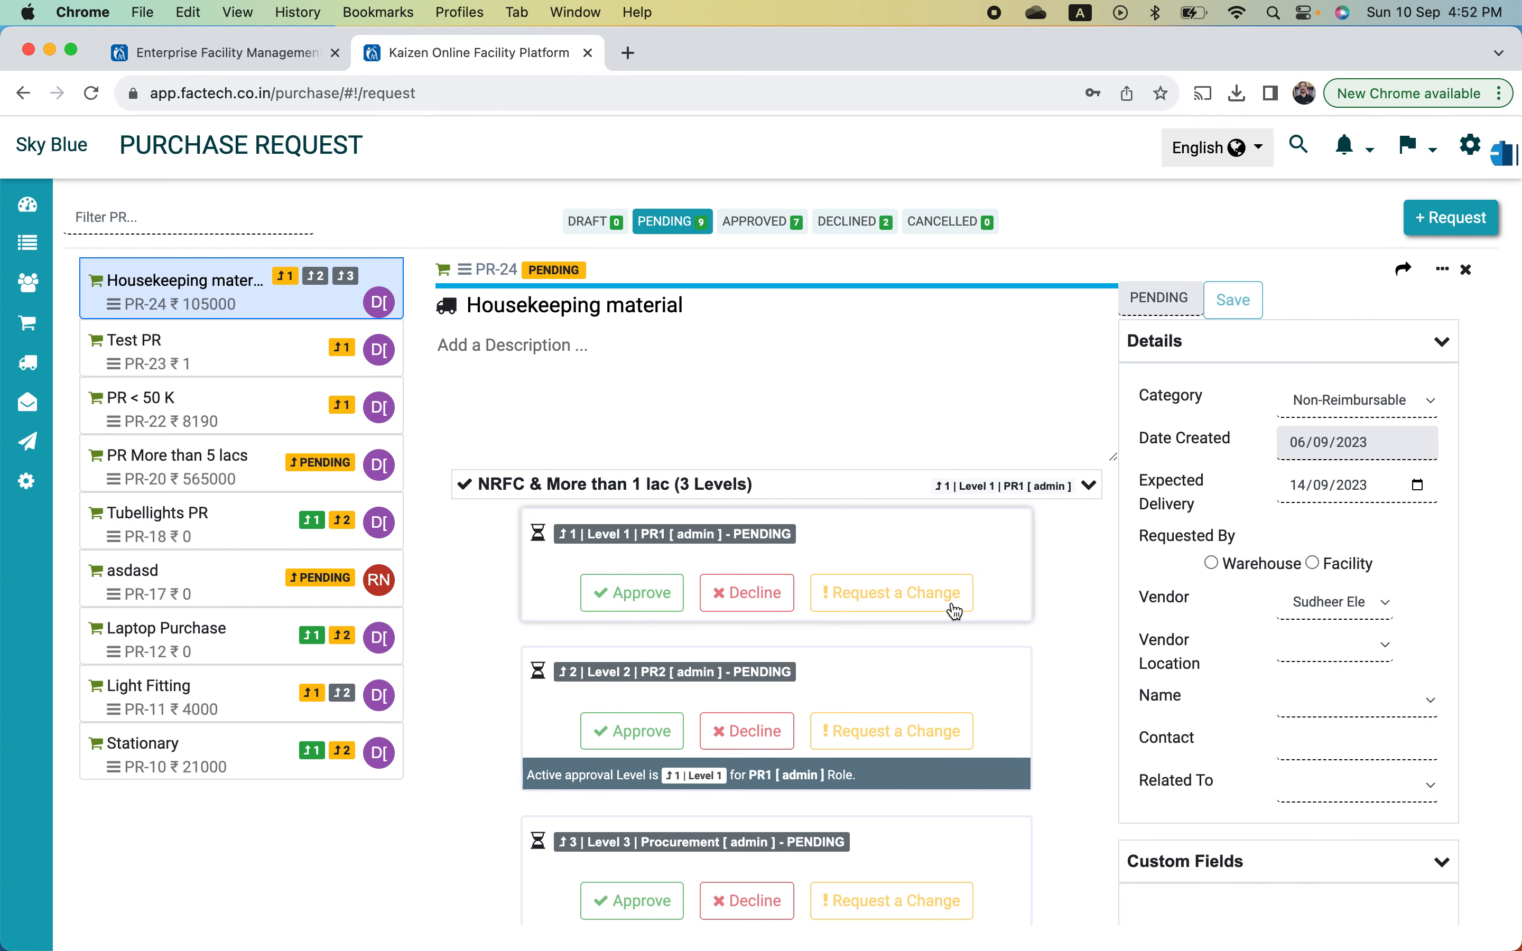
click(590, 227)
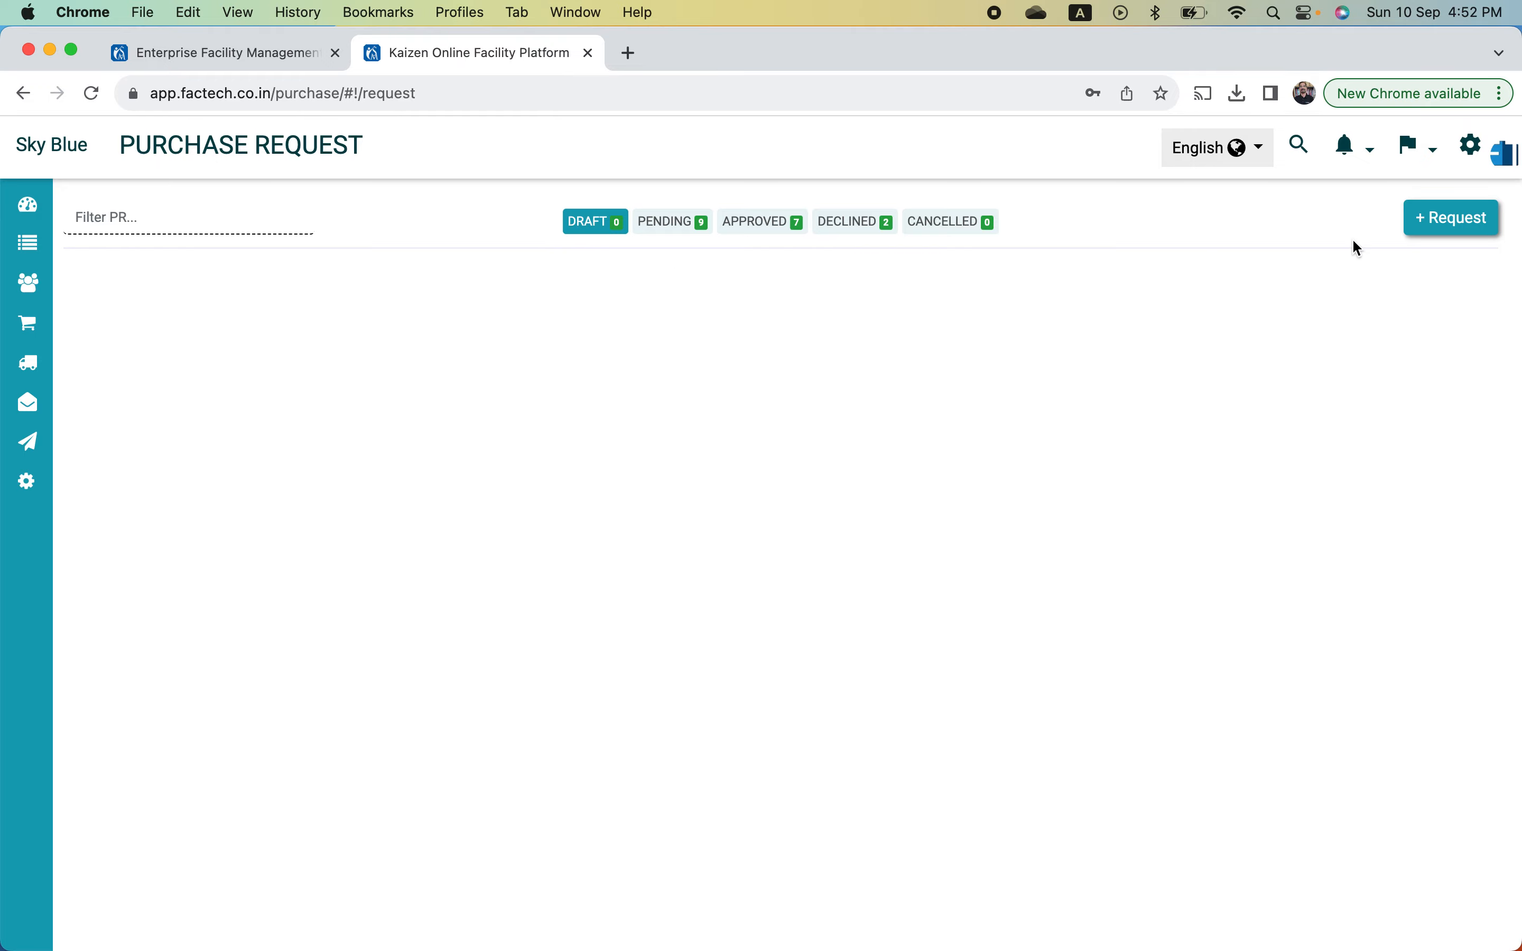
- Start a new purchase request titled 'Facility HK Material'
click(1469, 225)
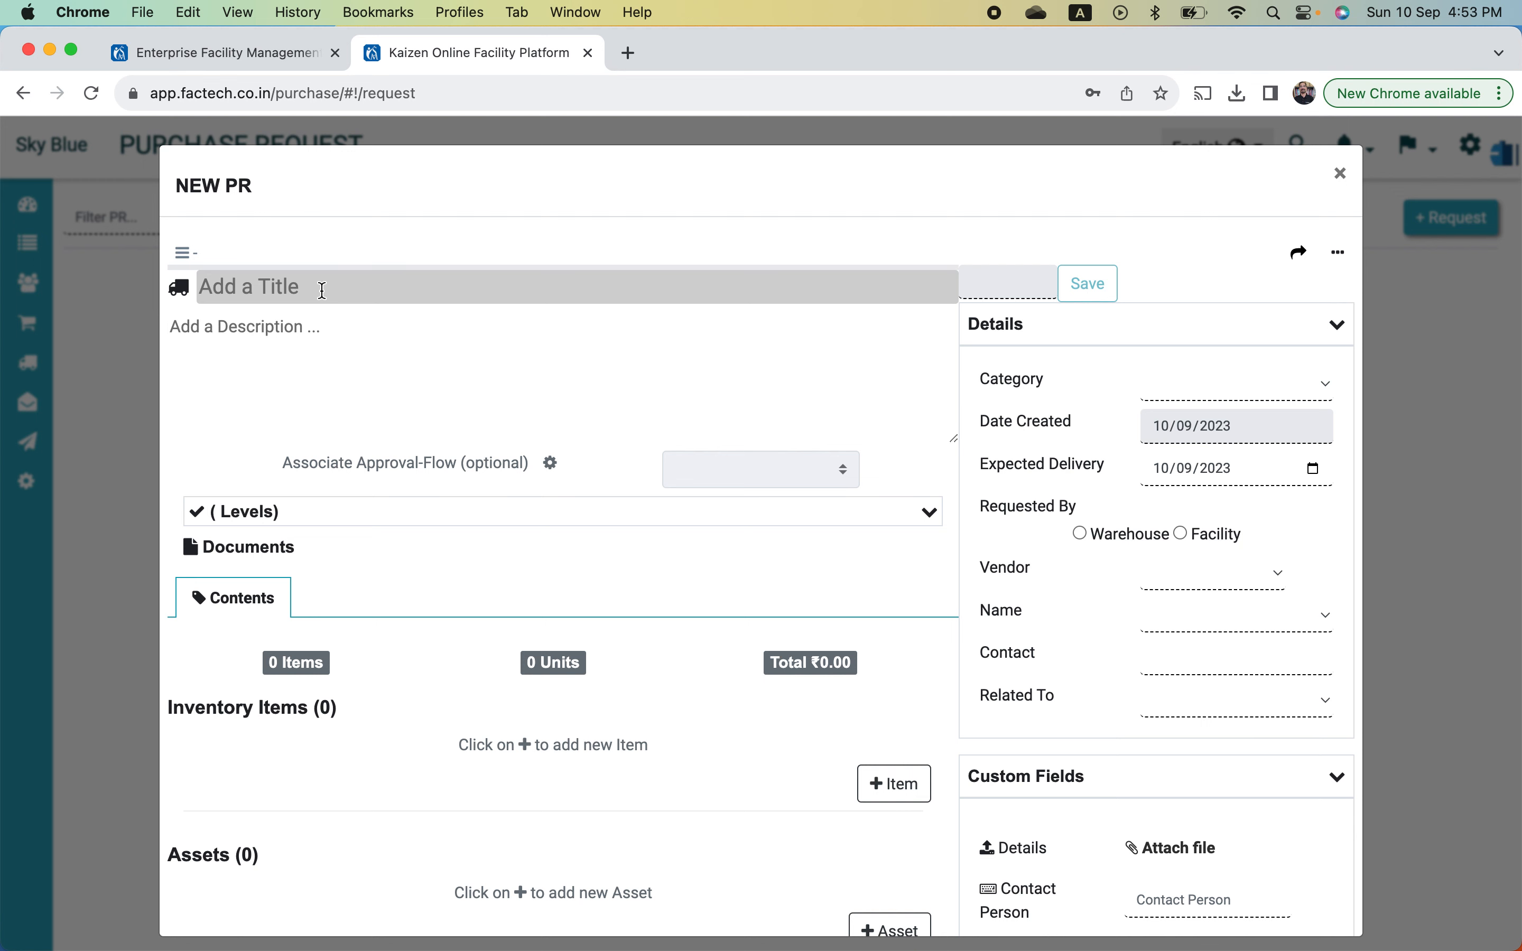
text(Facility)
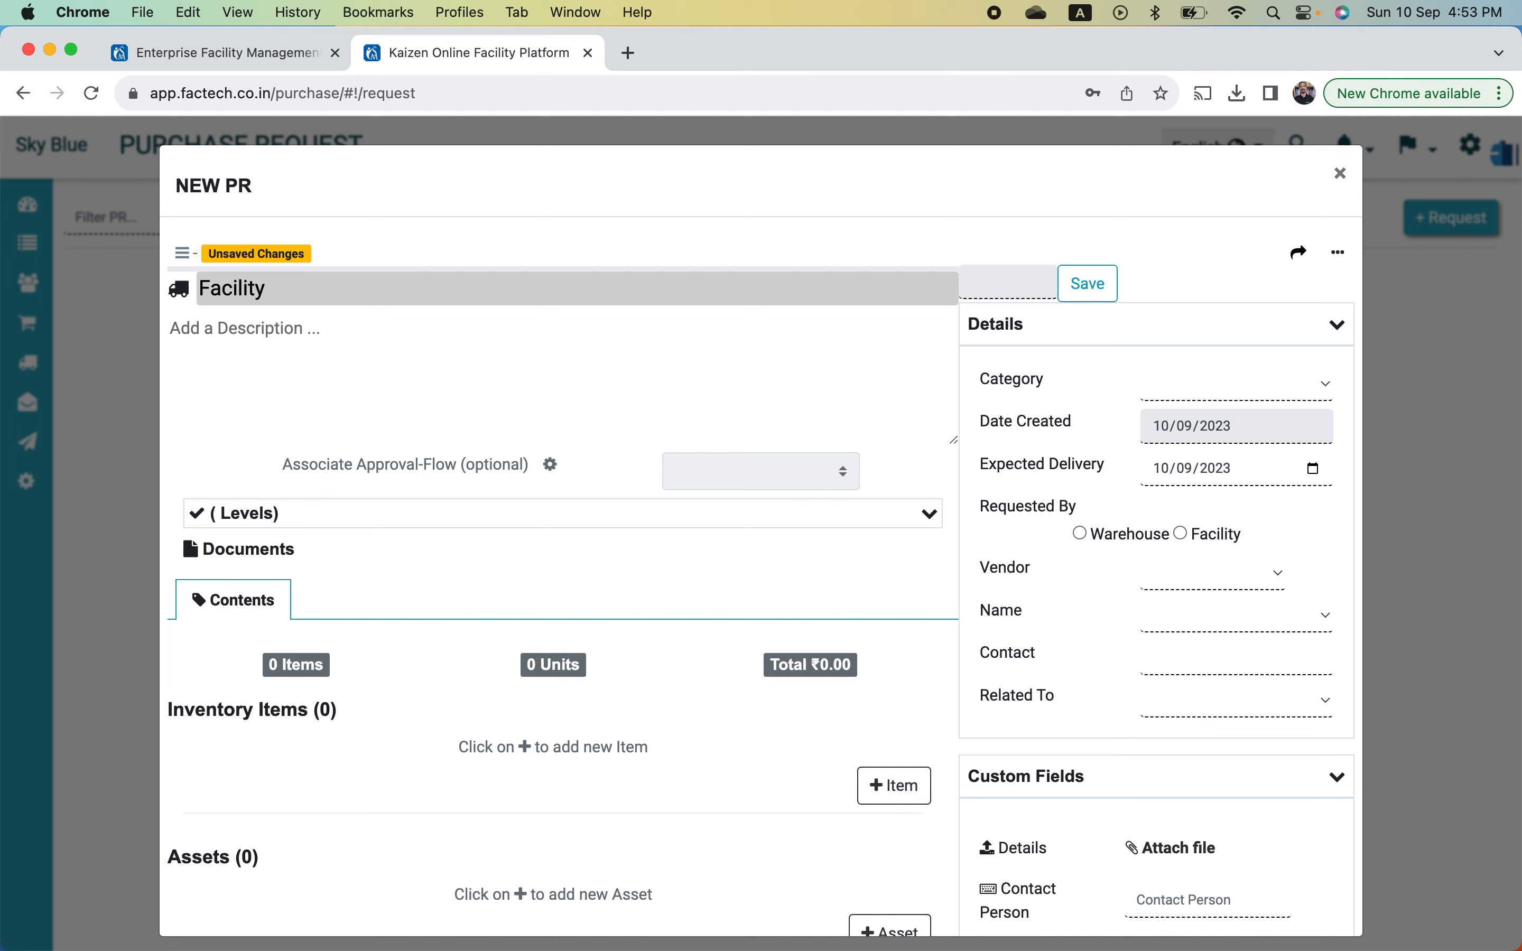
text( HK Material)
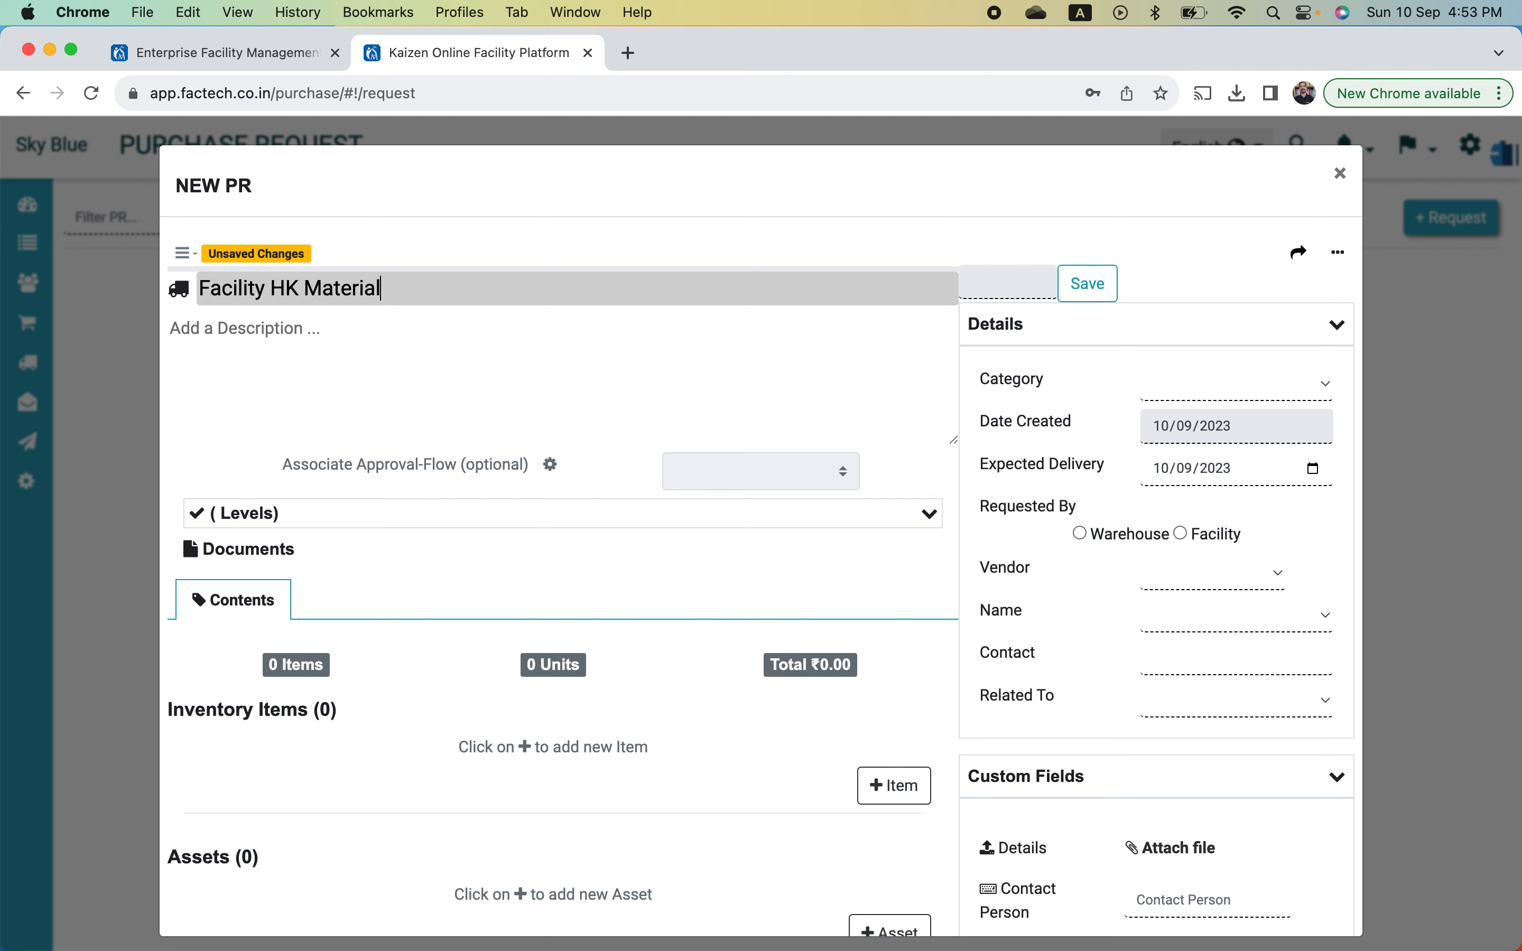
click(209, 324)
- Set the description to 'Facility HK Material for Reception & Restrooms'
triple_click(319, 300)
key(super+c)
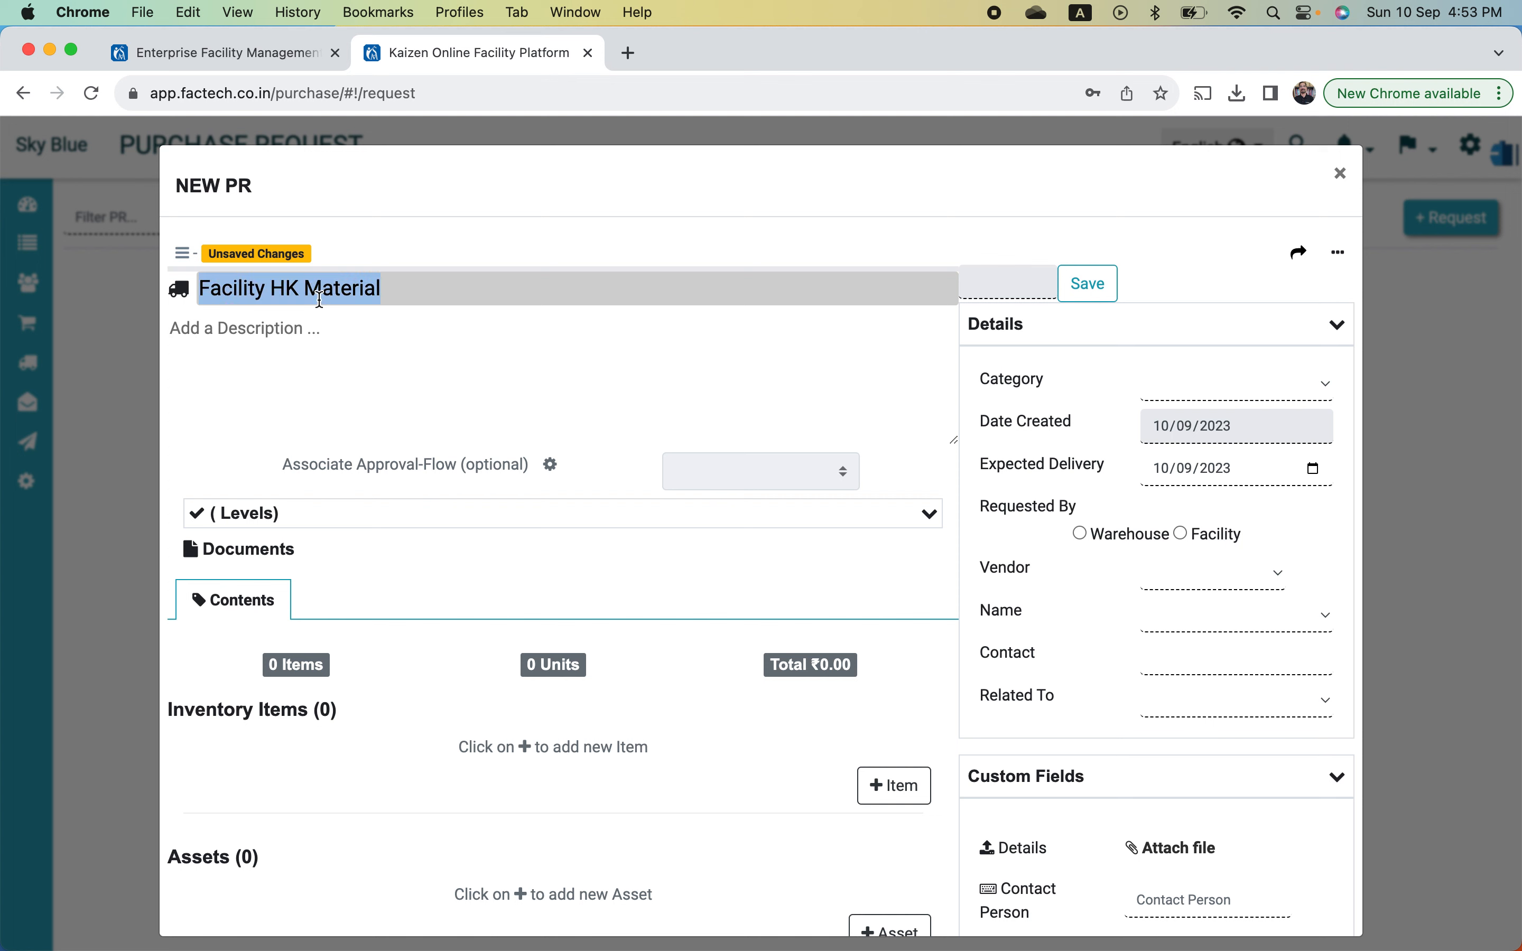
click(310, 346)
key(super+v)
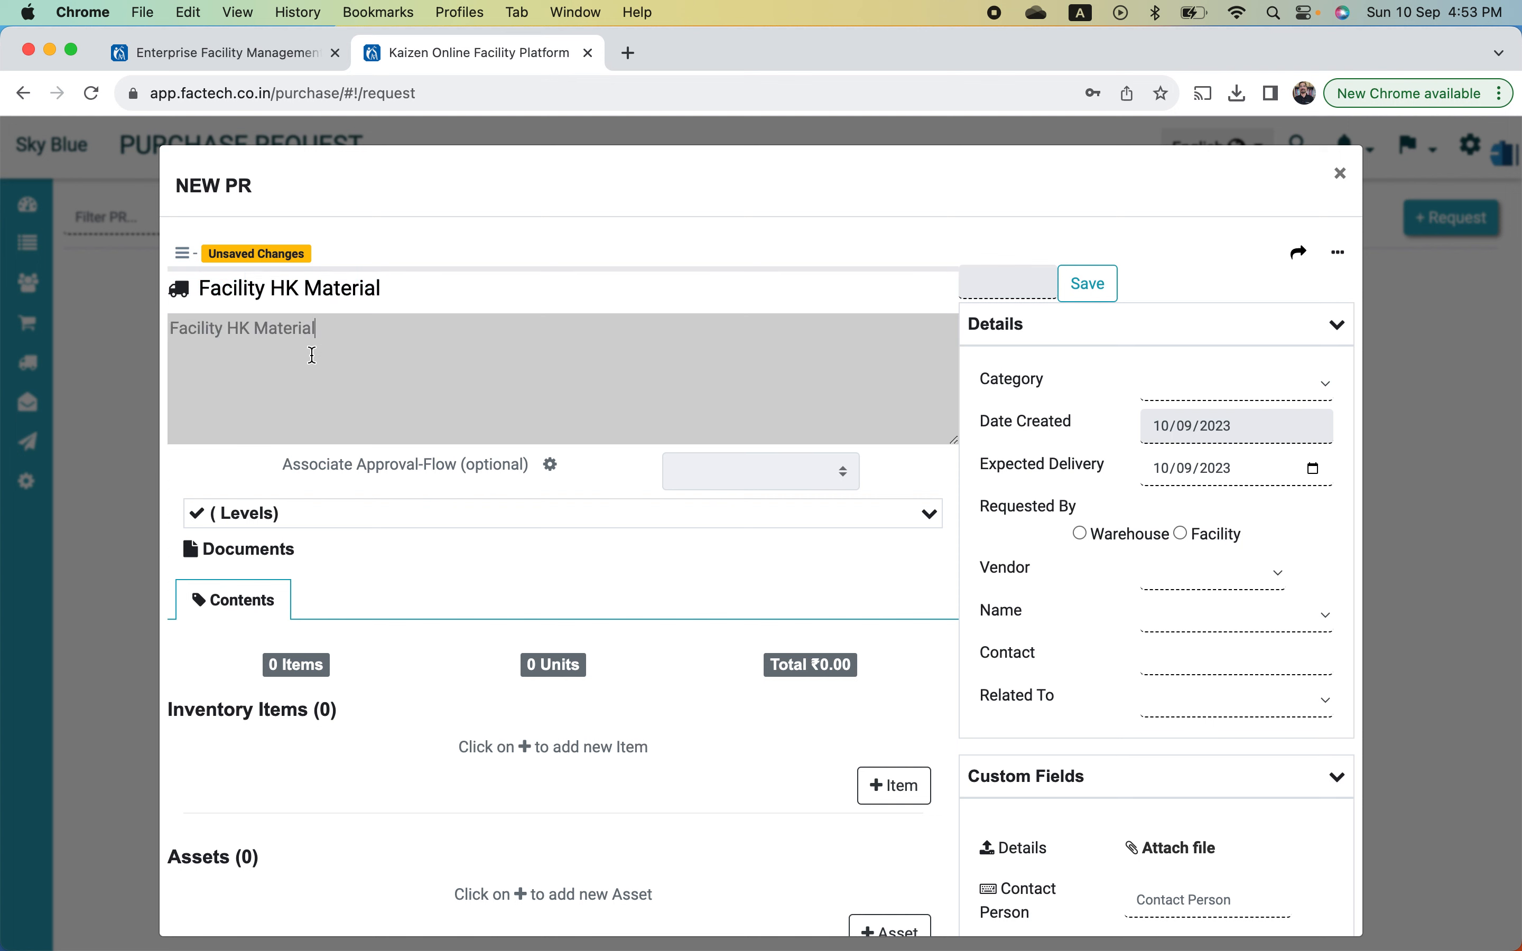
text(for R)
text(eception & Restroo)
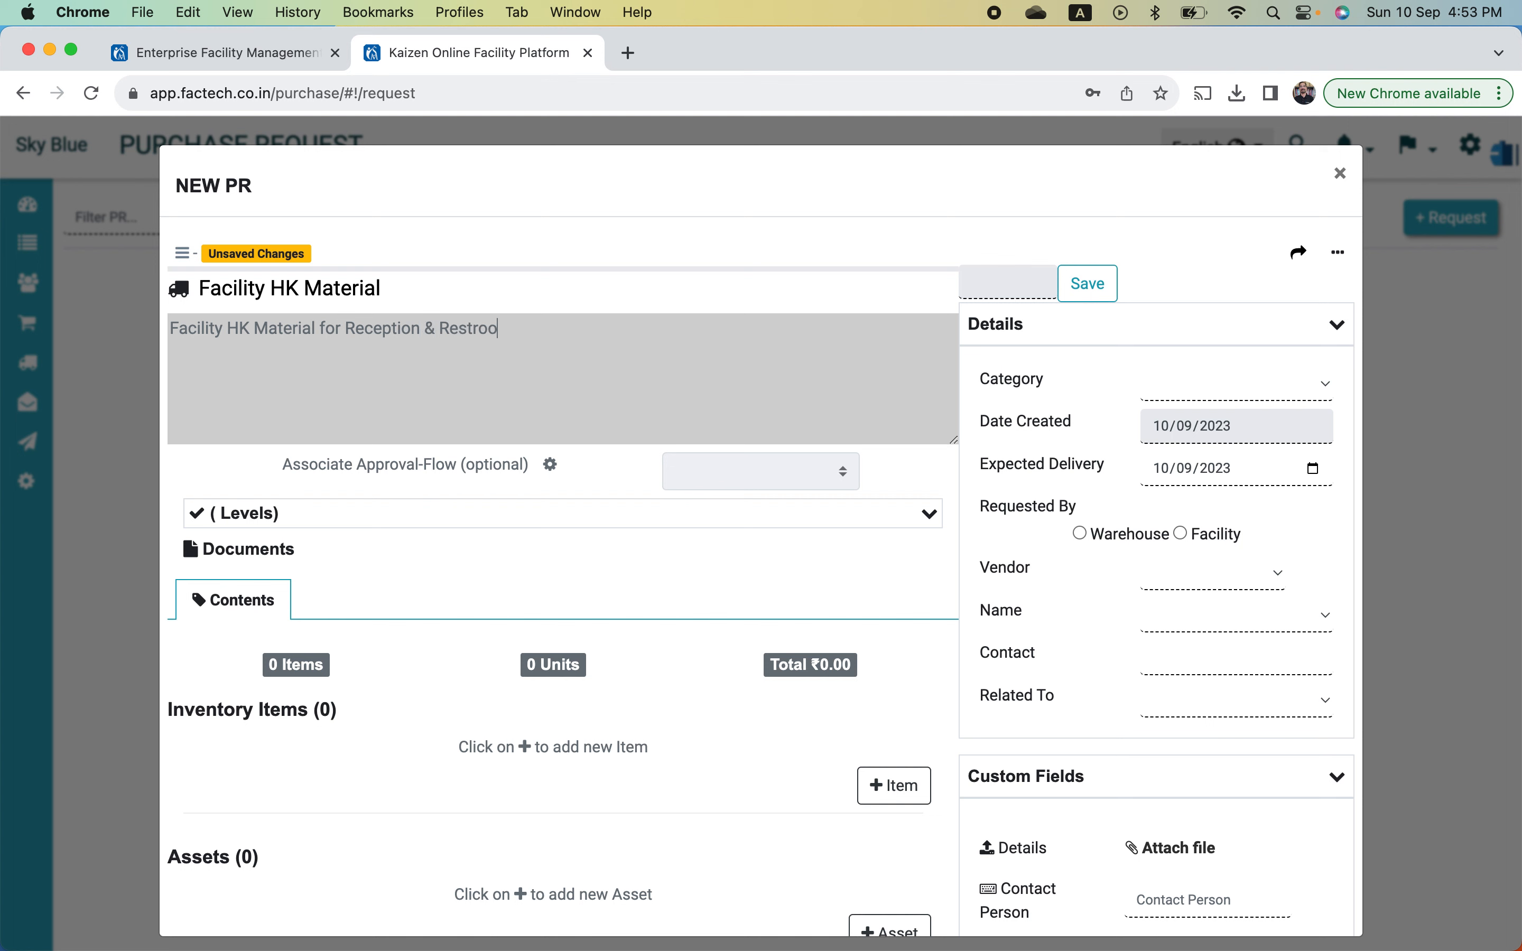
text(ms)
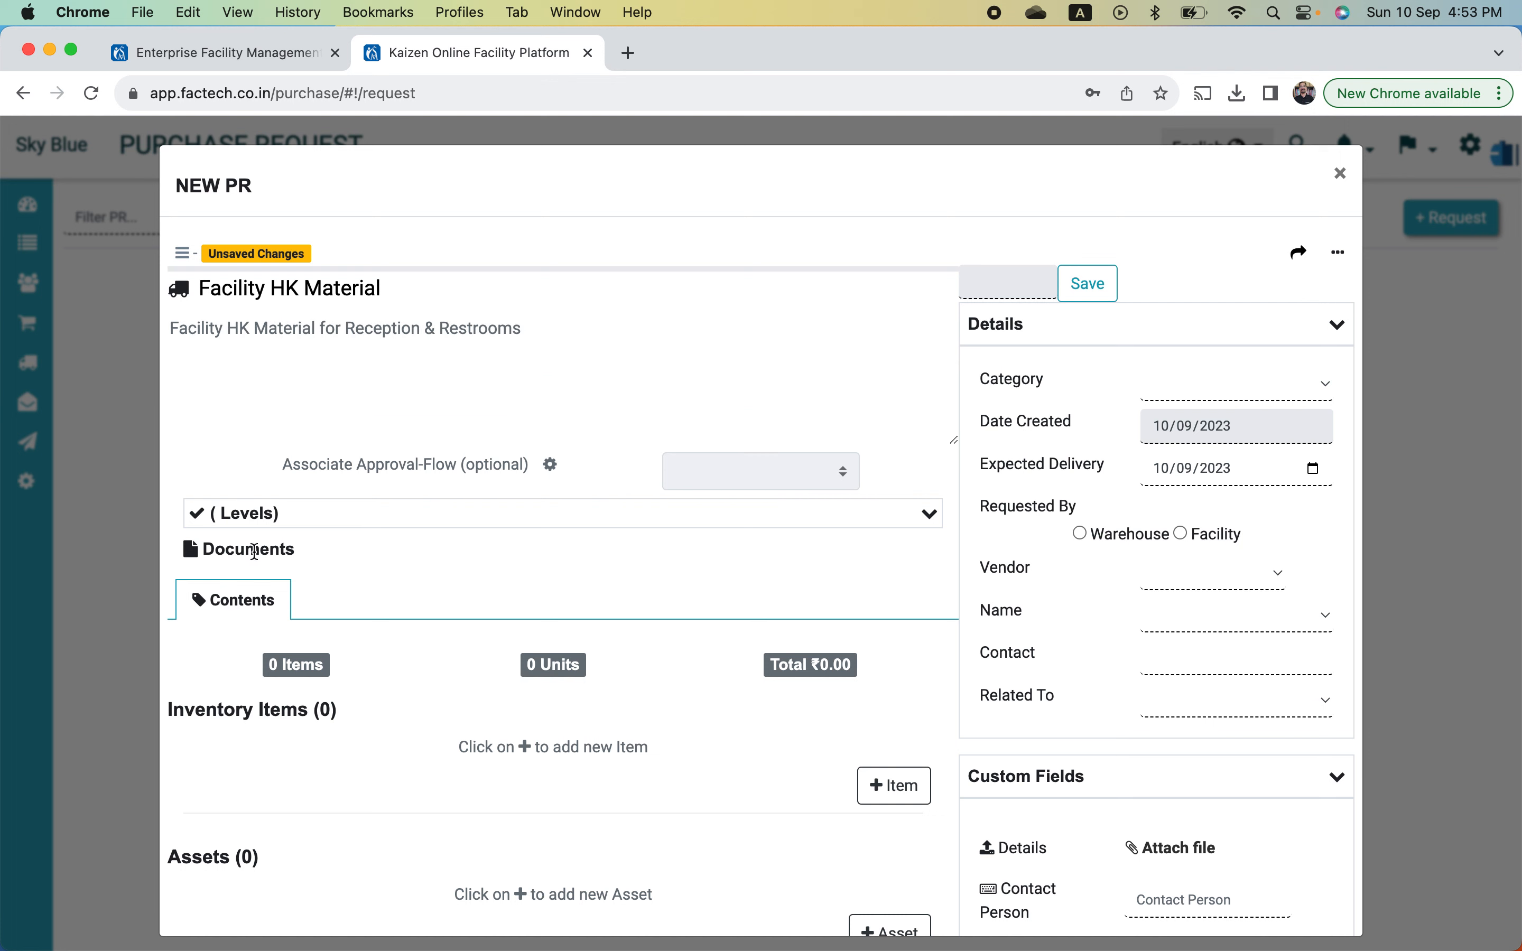
scroll(356, 561, down, 5)
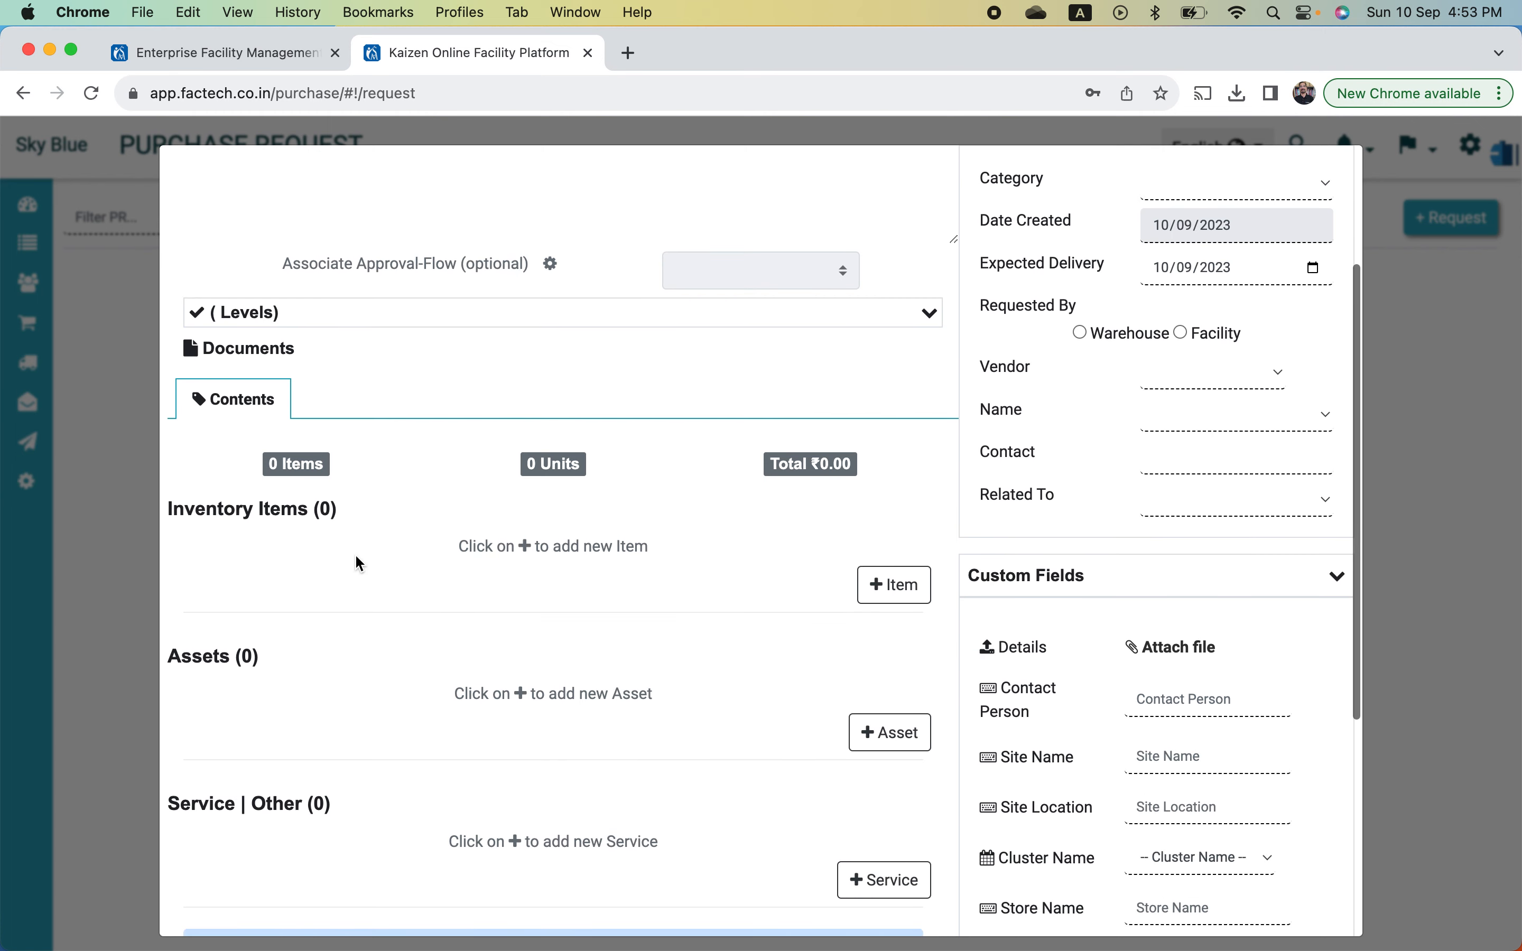
scroll(356, 557, down, 1)
scroll(356, 557, up, 3)
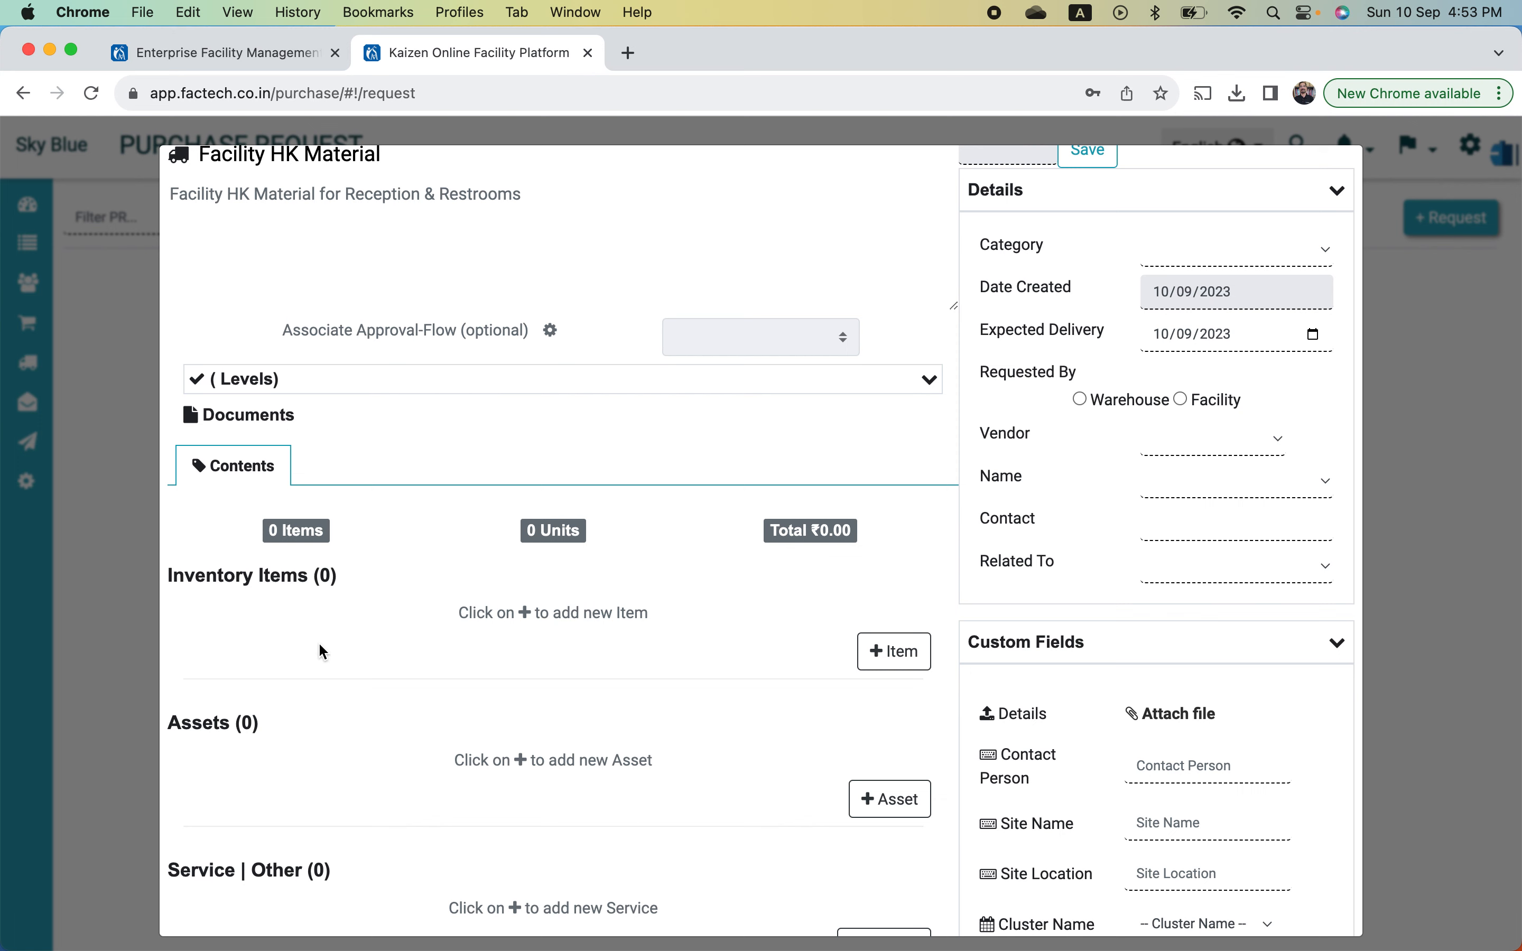
scroll(323, 652, down, 3)
scroll(323, 652, down, 4)
scroll(323, 651, up, 4)
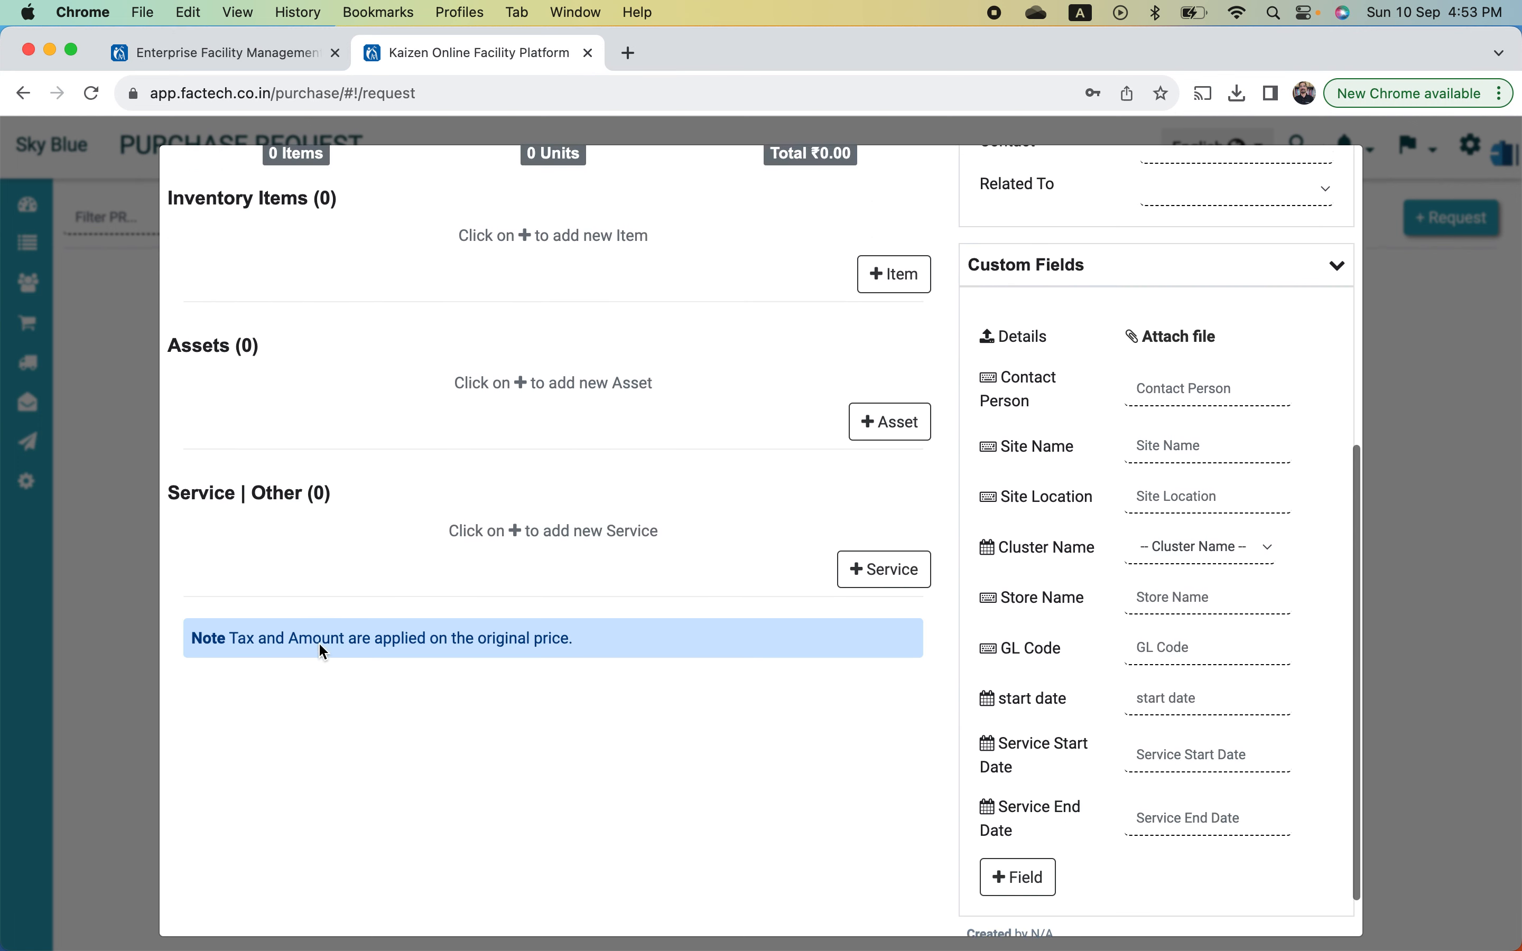
scroll(321, 648, up, 5)
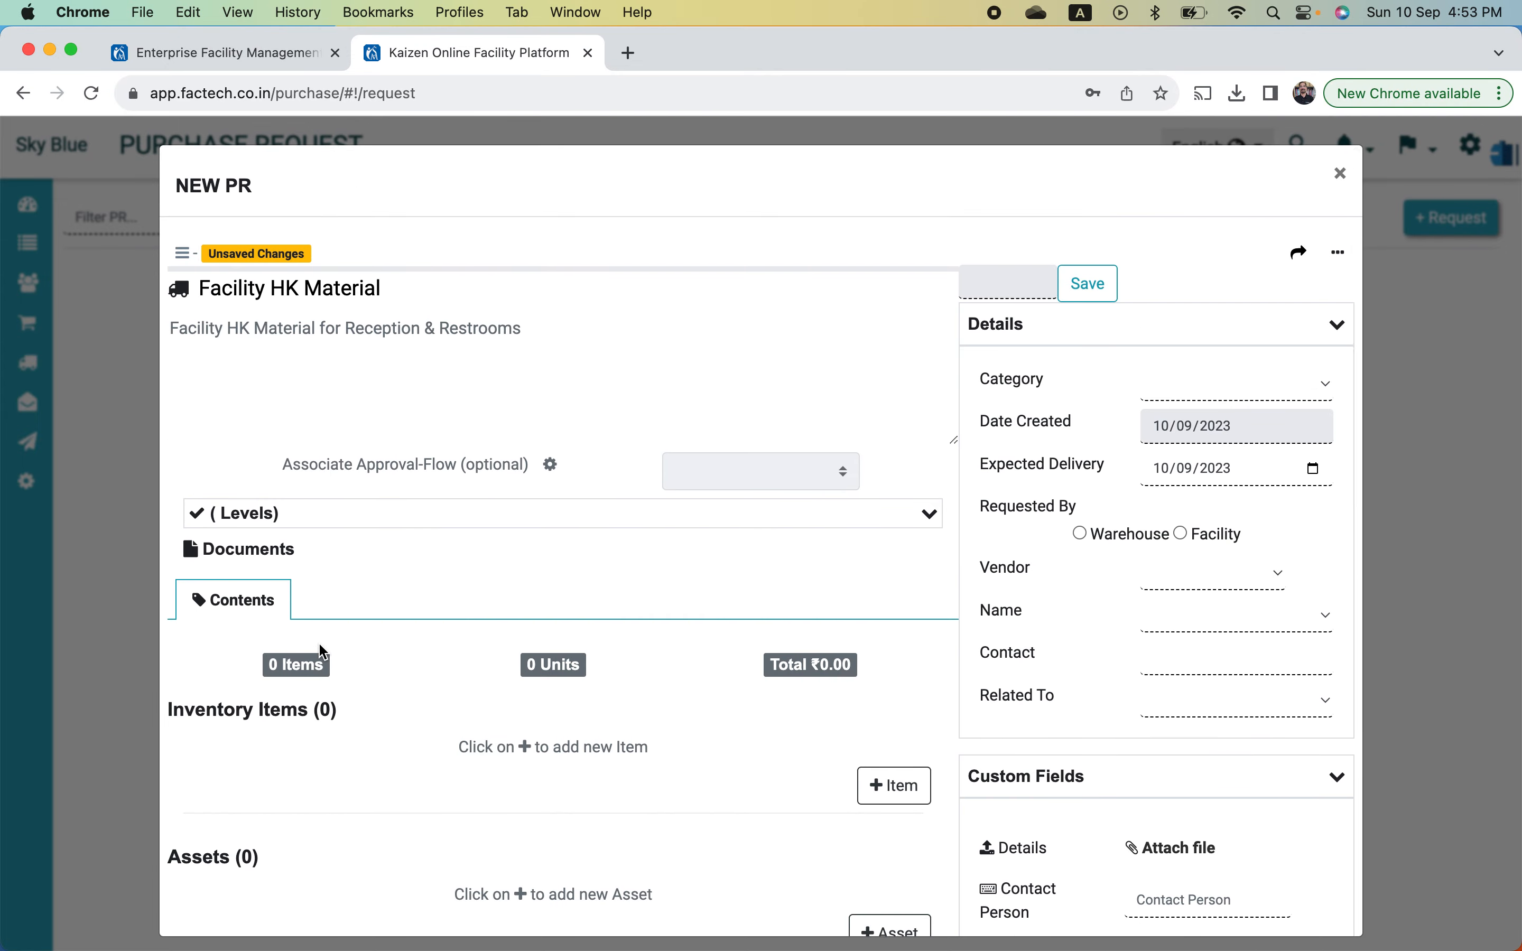
scroll(320, 648, down, 3)
scroll(323, 653, down, 2)
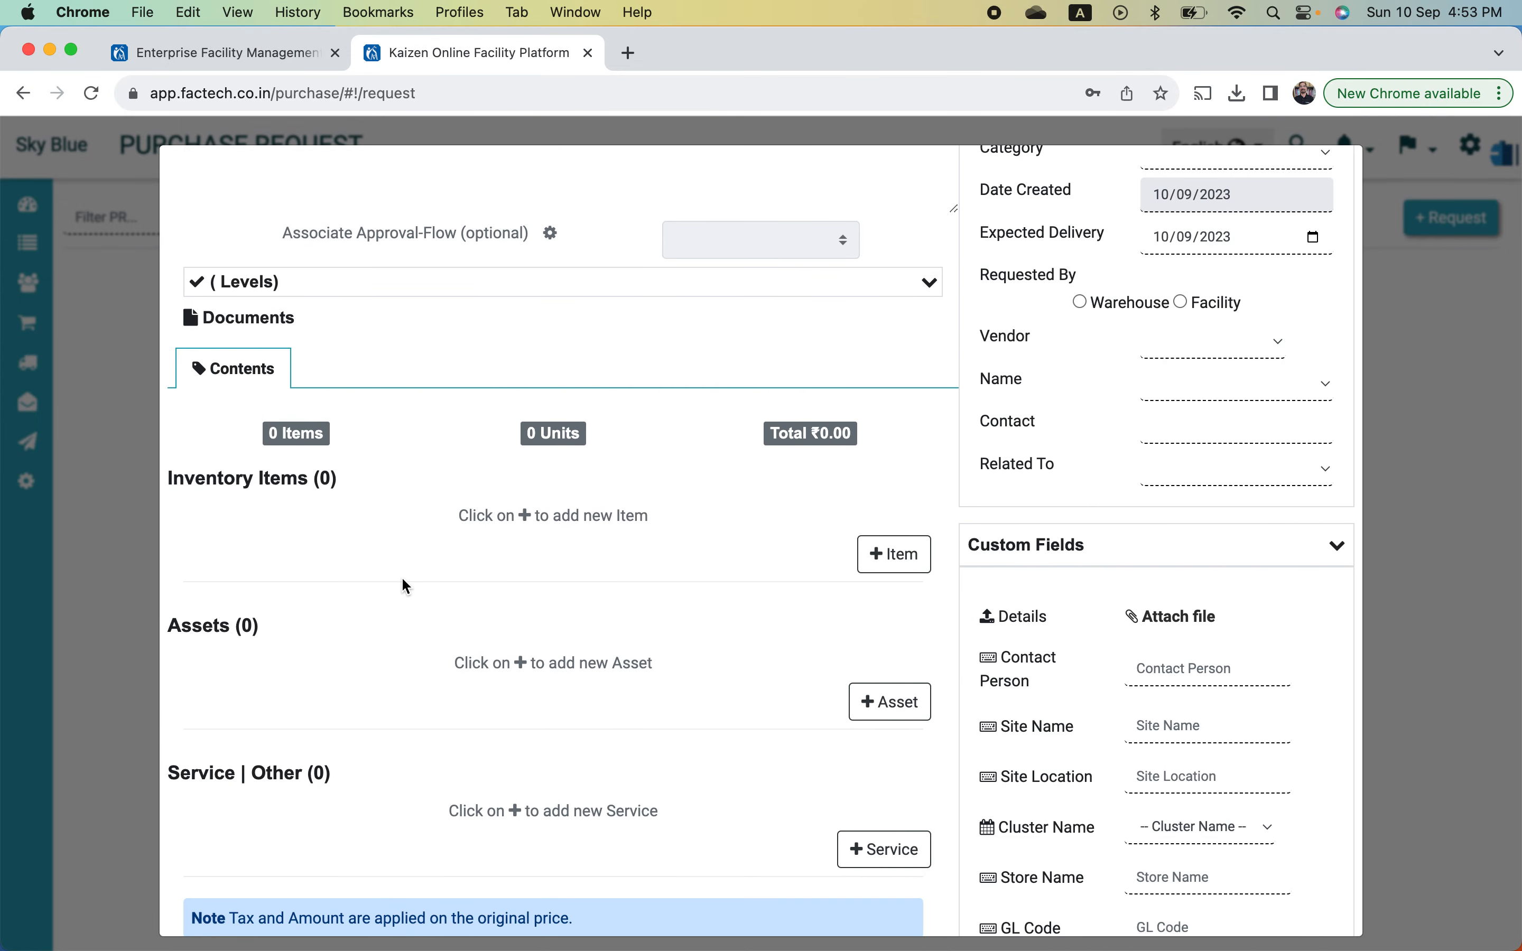
scroll(469, 515, up, 3)
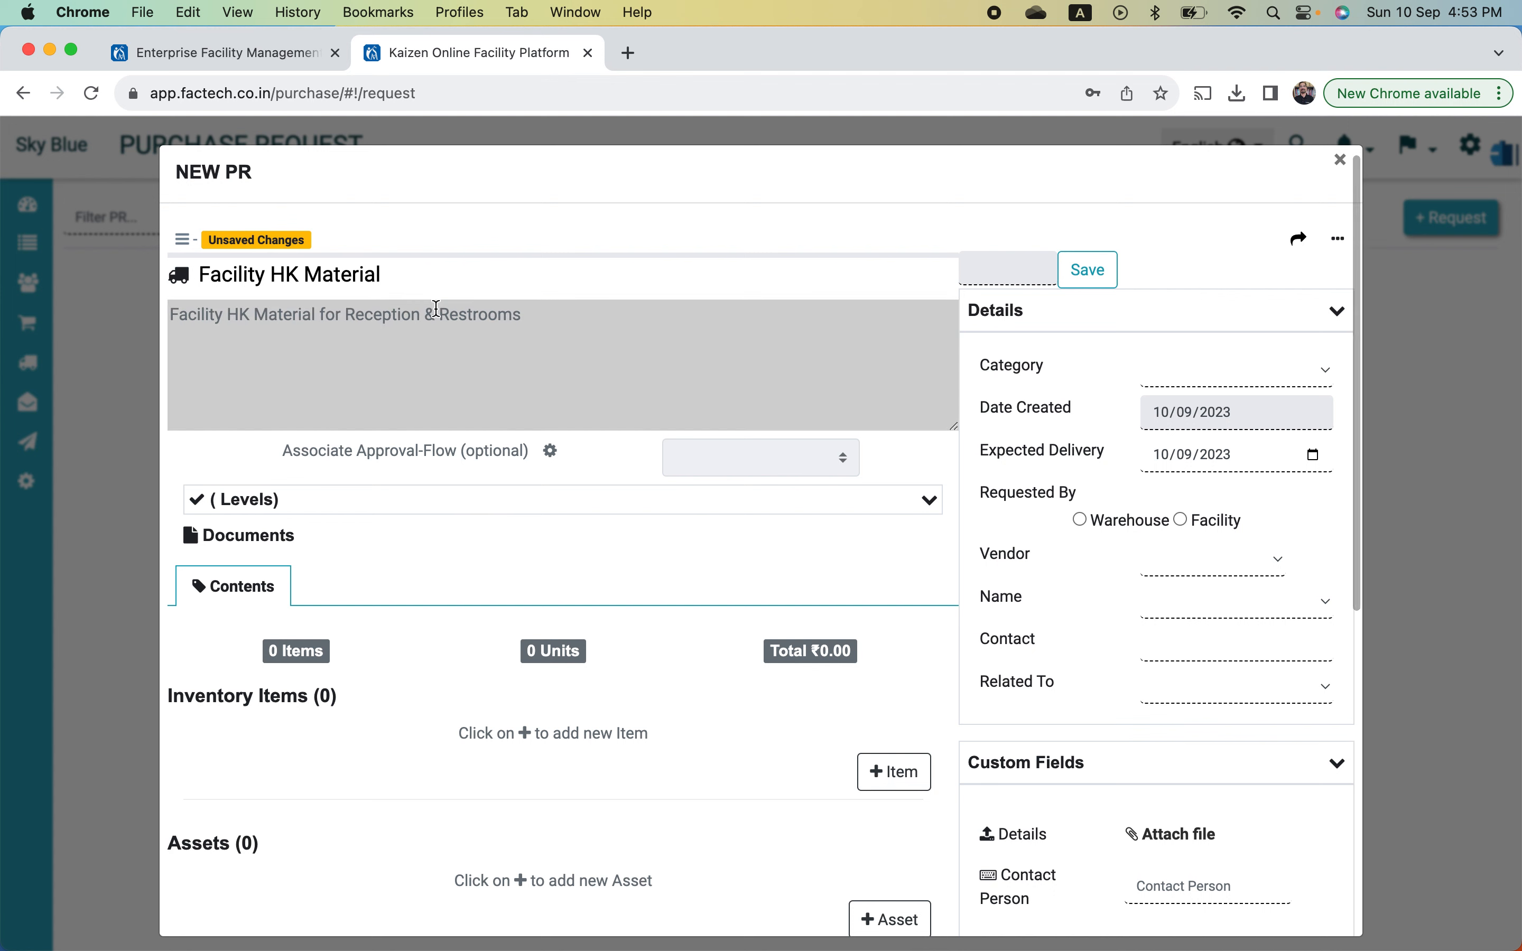
scroll(409, 683, down, 3)
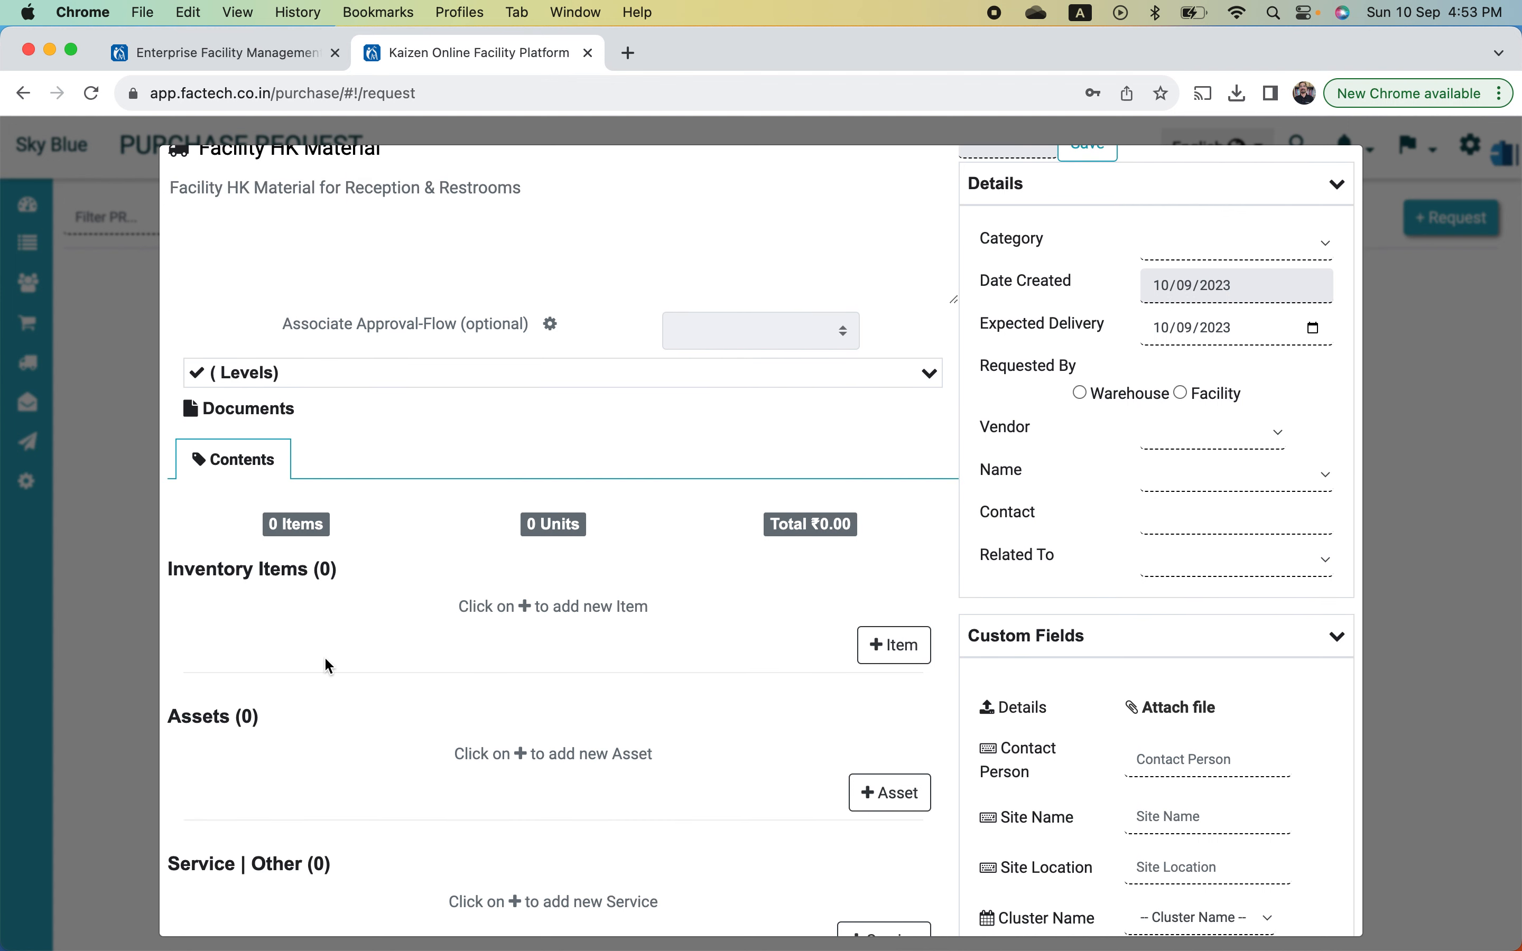
scroll(312, 865, down, 2)
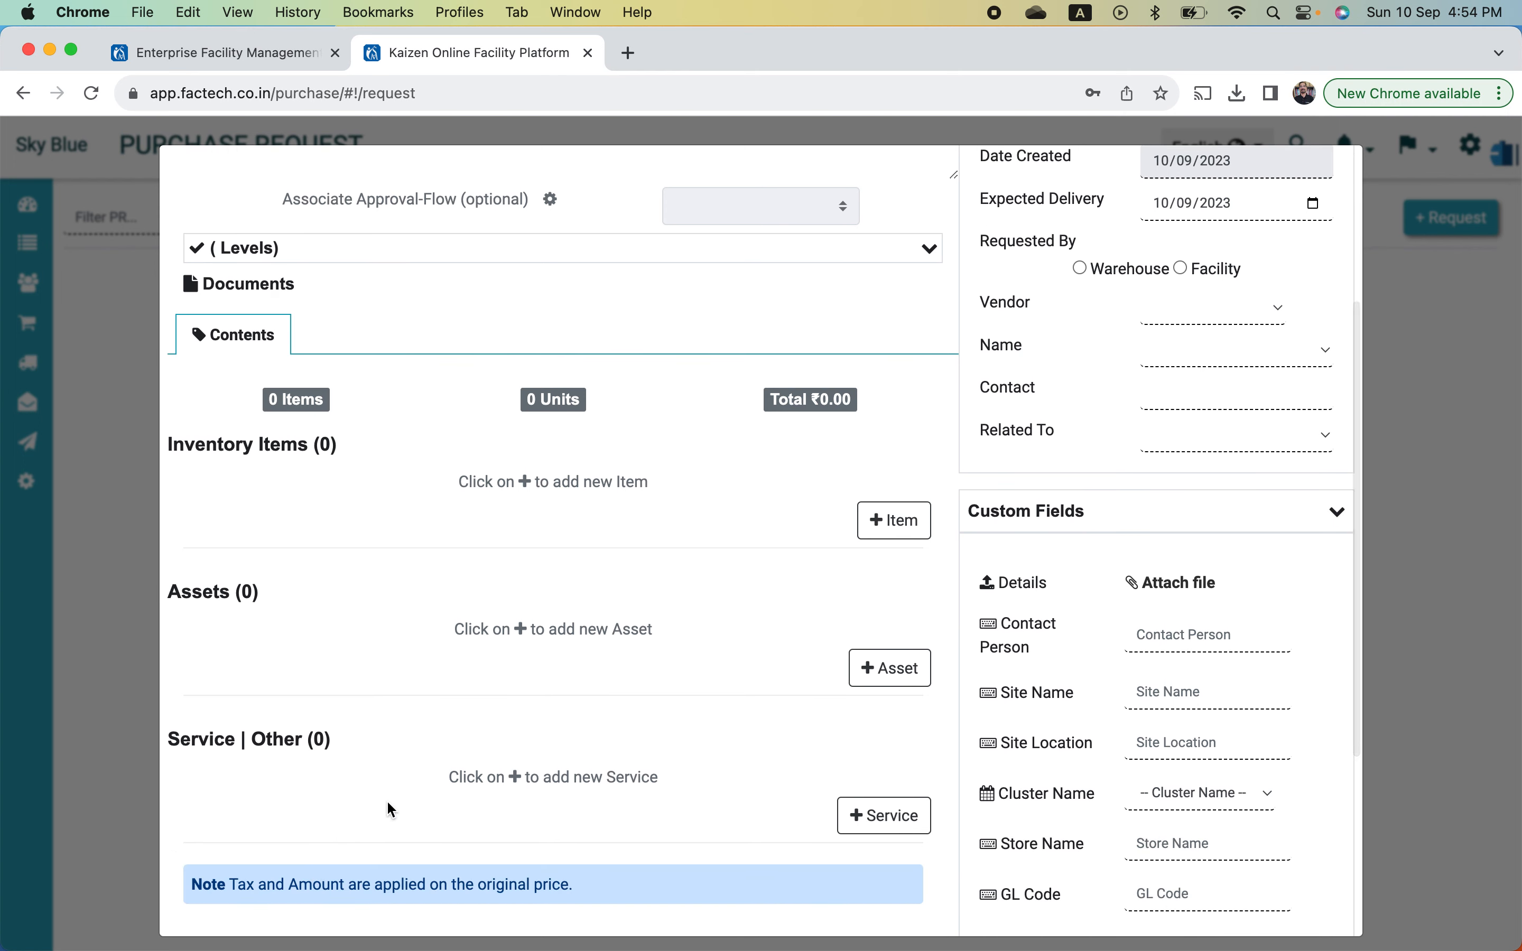
- Add inventory item Fastner 10 mm with quantity 30 at price 350, totalling ₹10,500
click(894, 521)
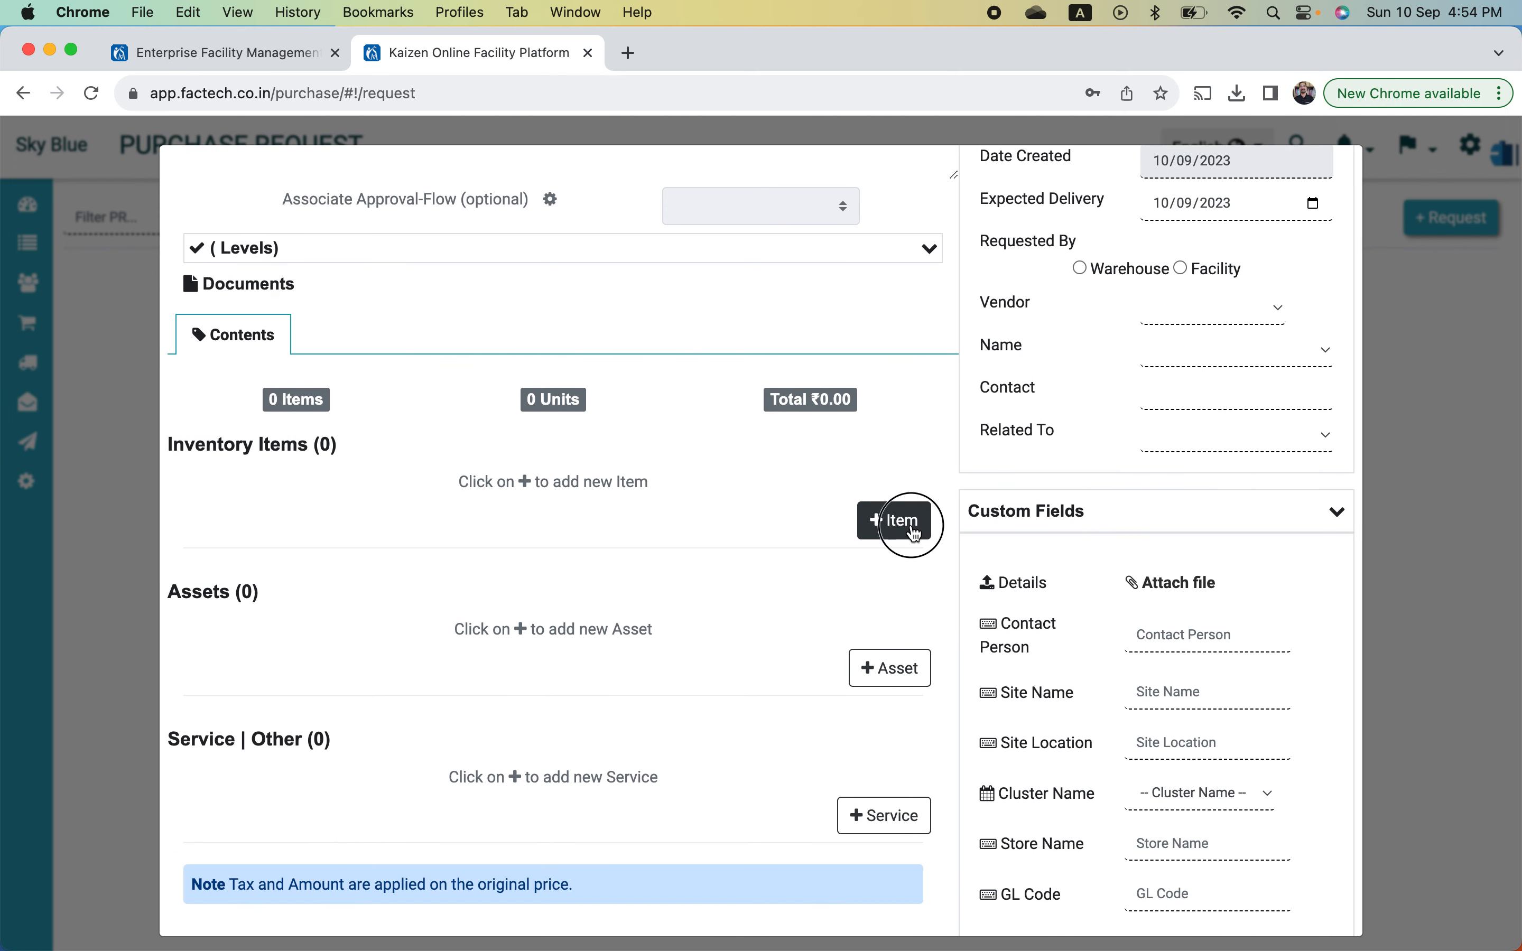
click(322, 502)
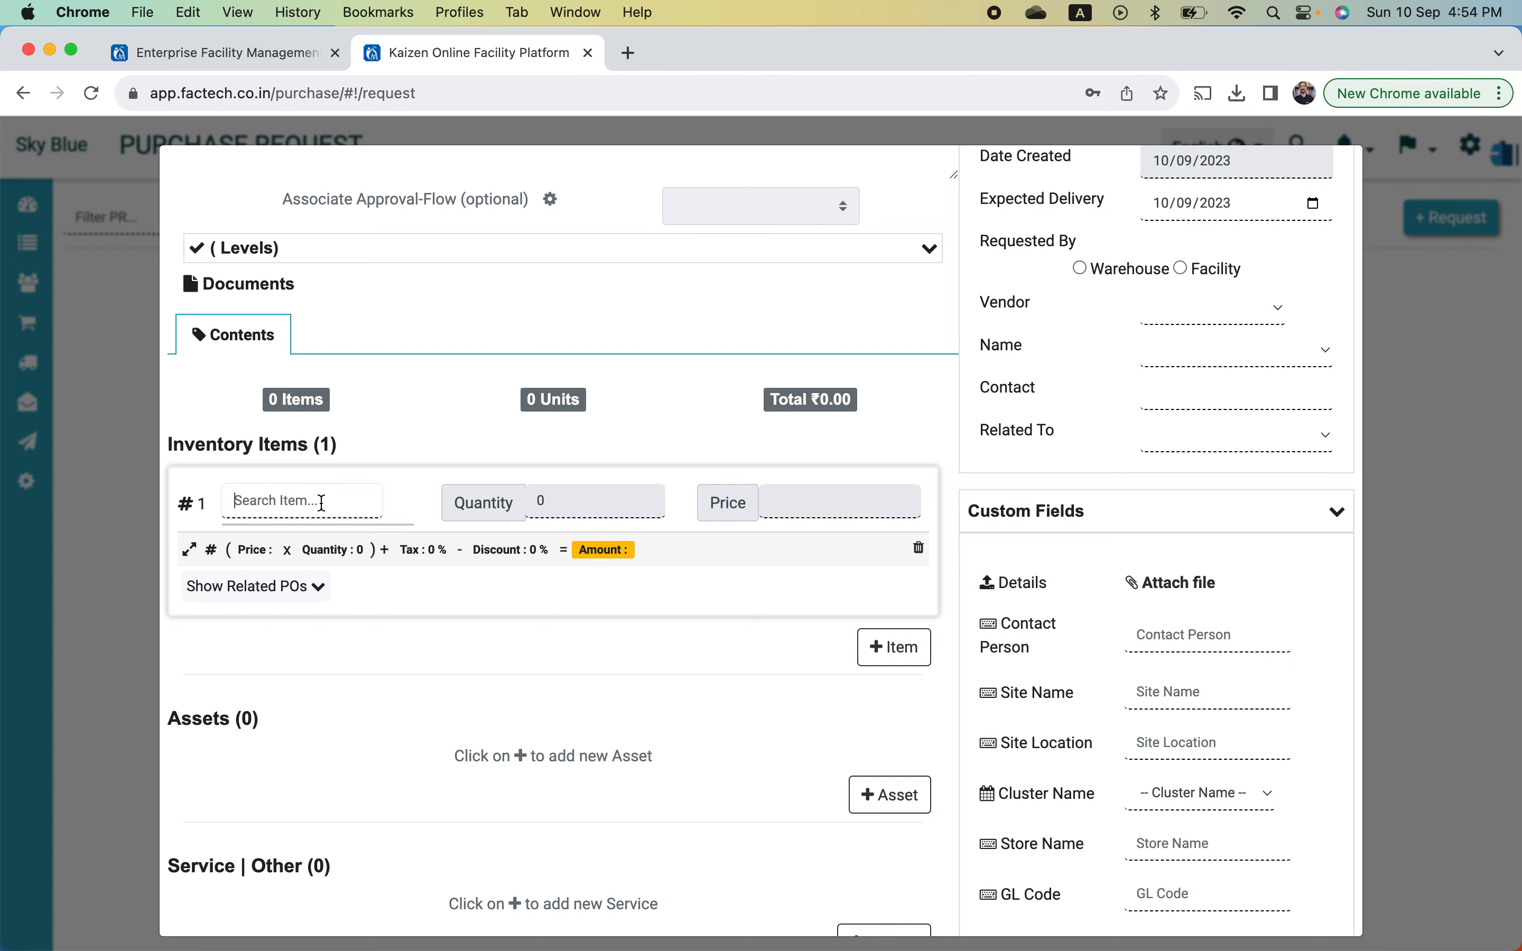
text(fas)
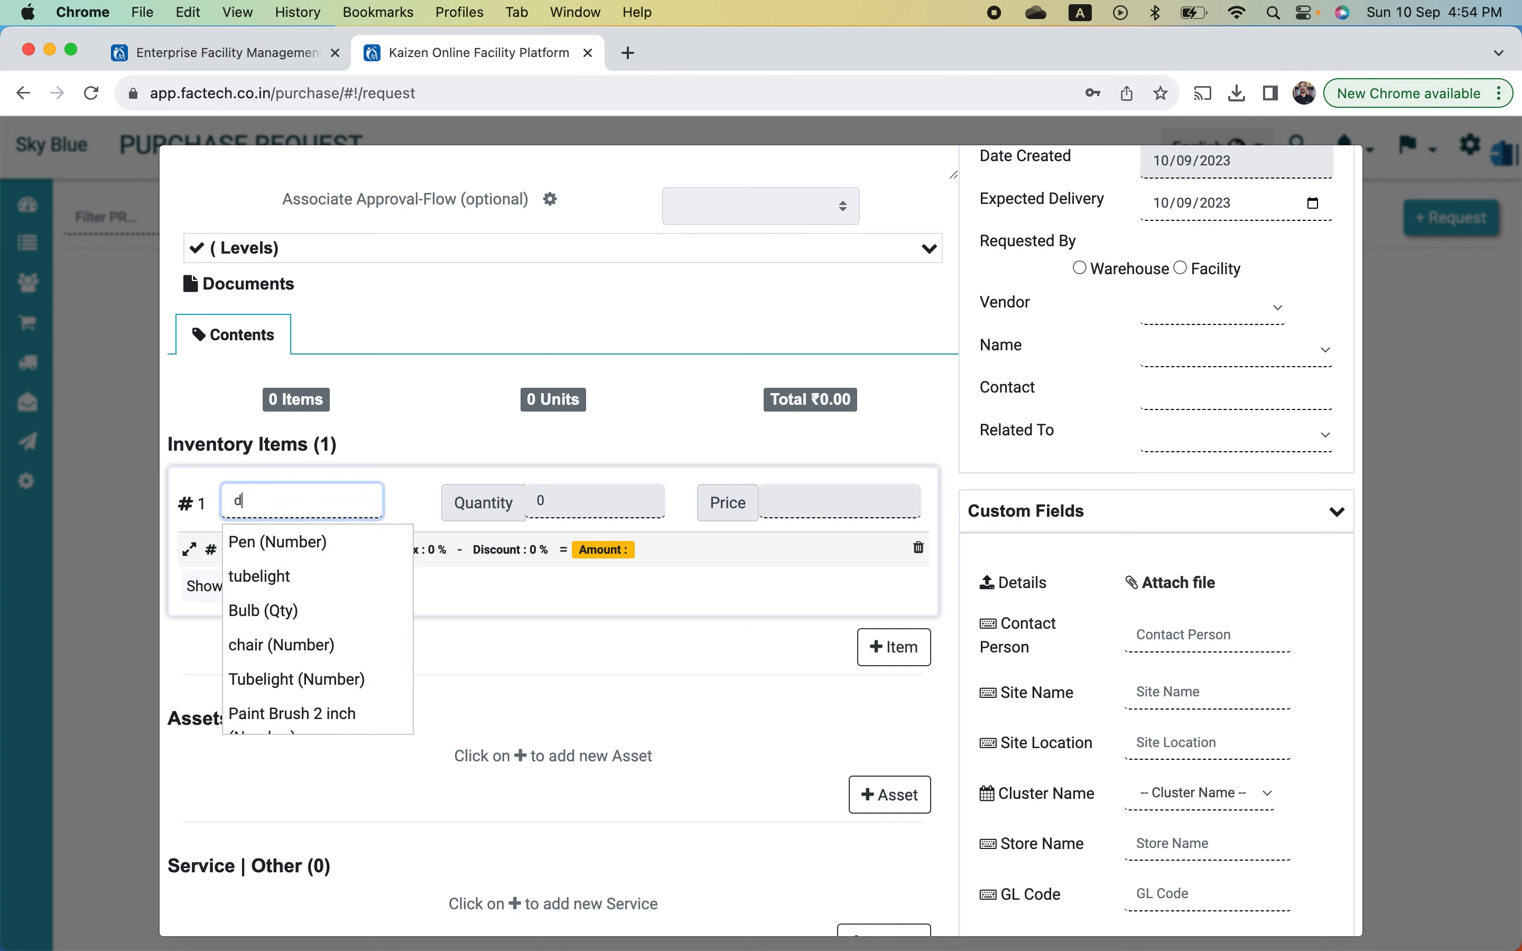
text(t)
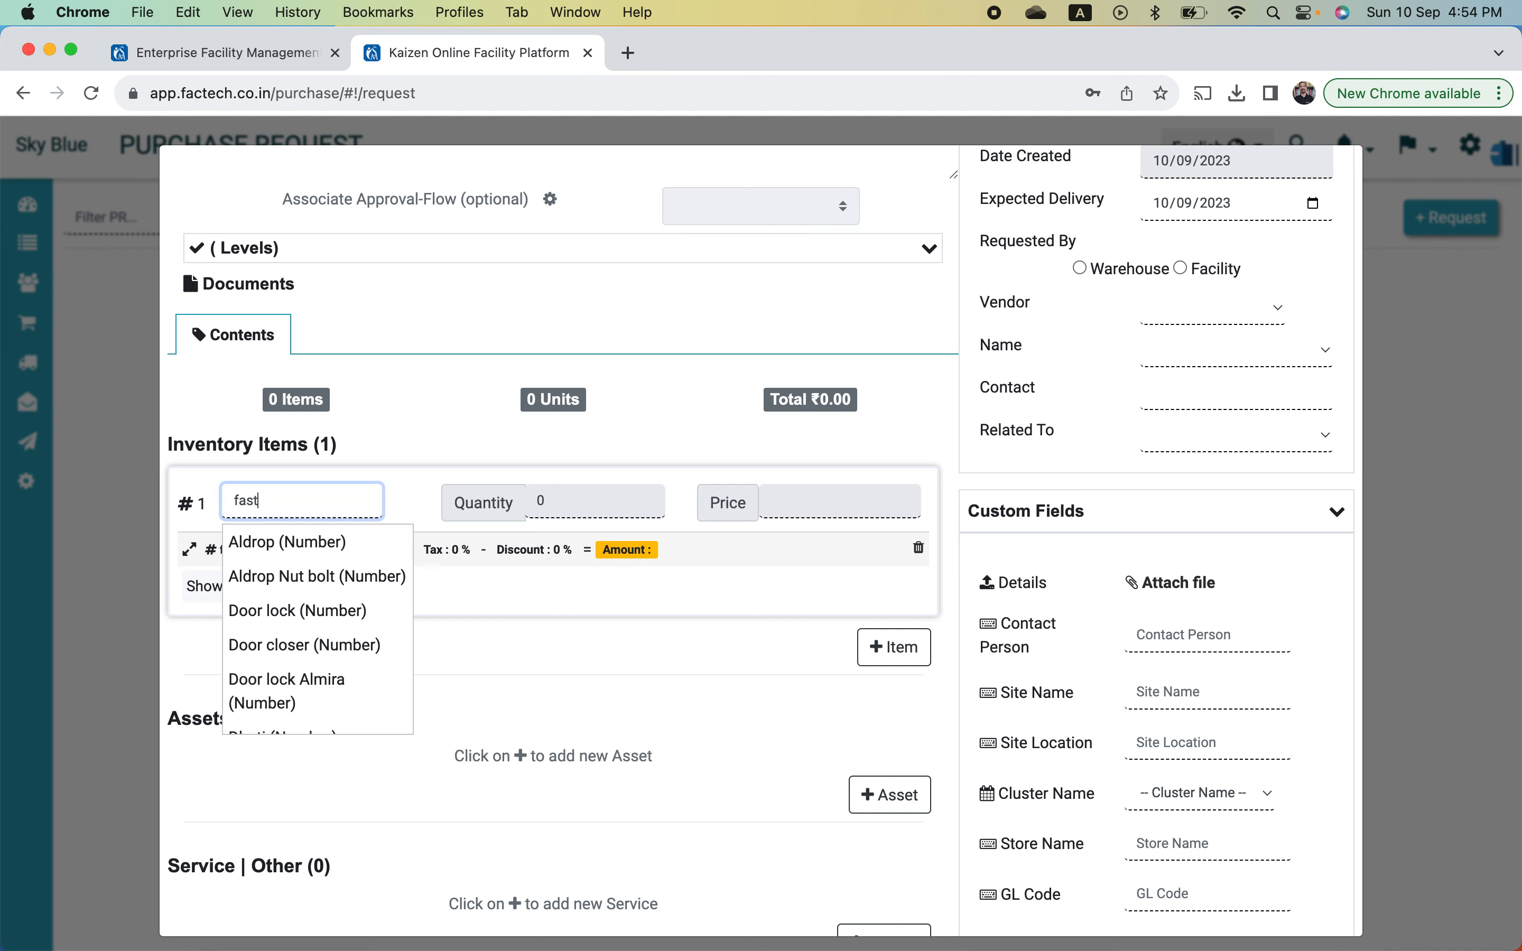
click(299, 542)
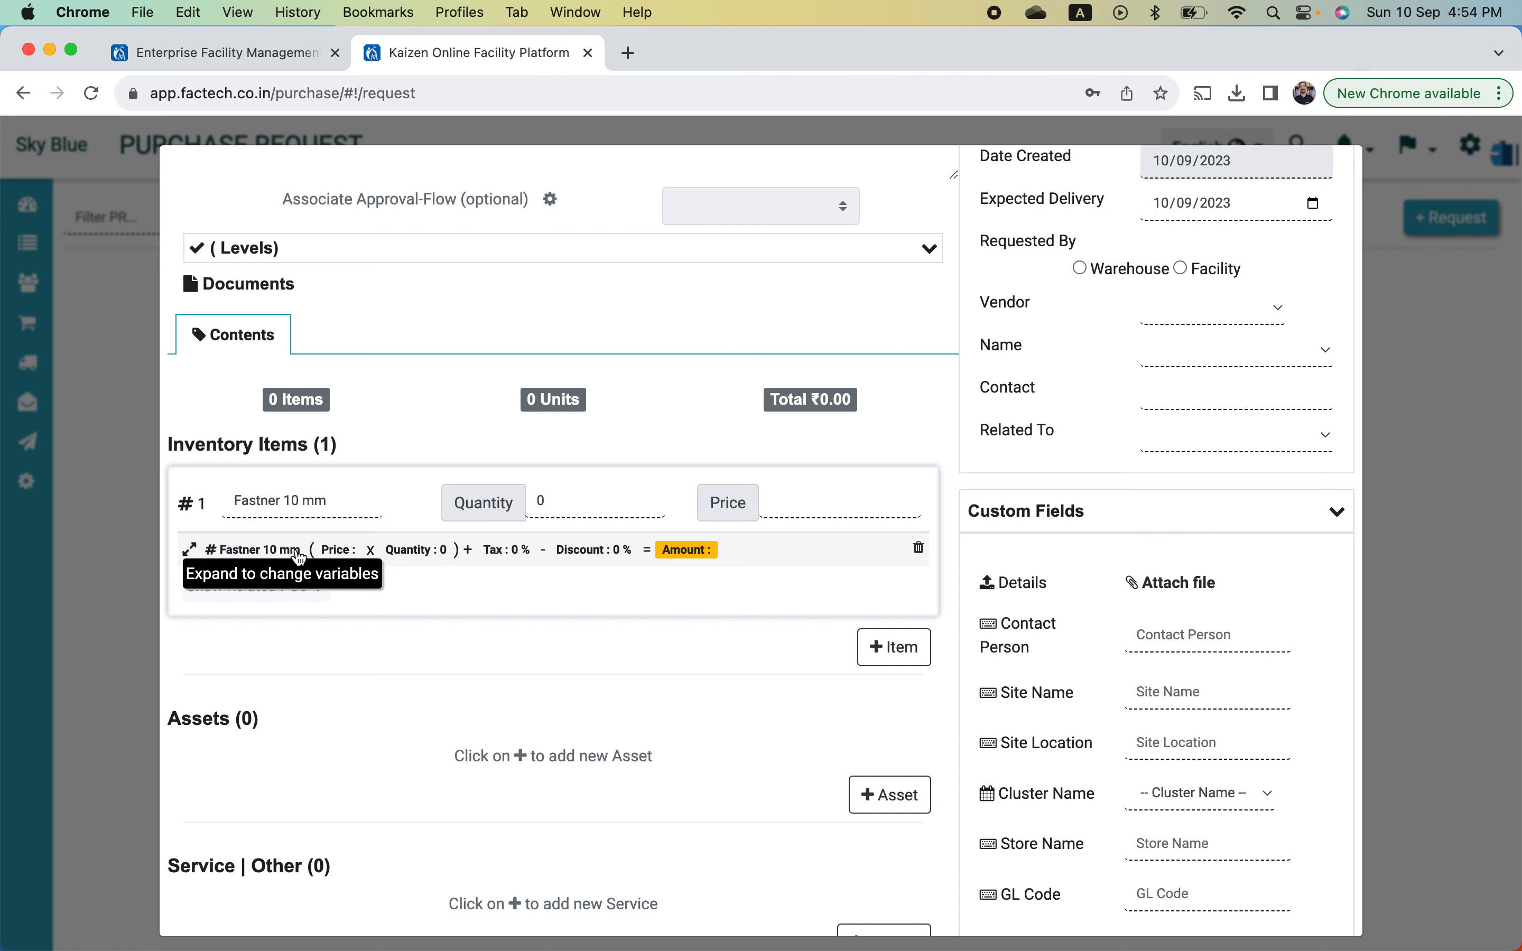
click(586, 508)
key(BackSpace)
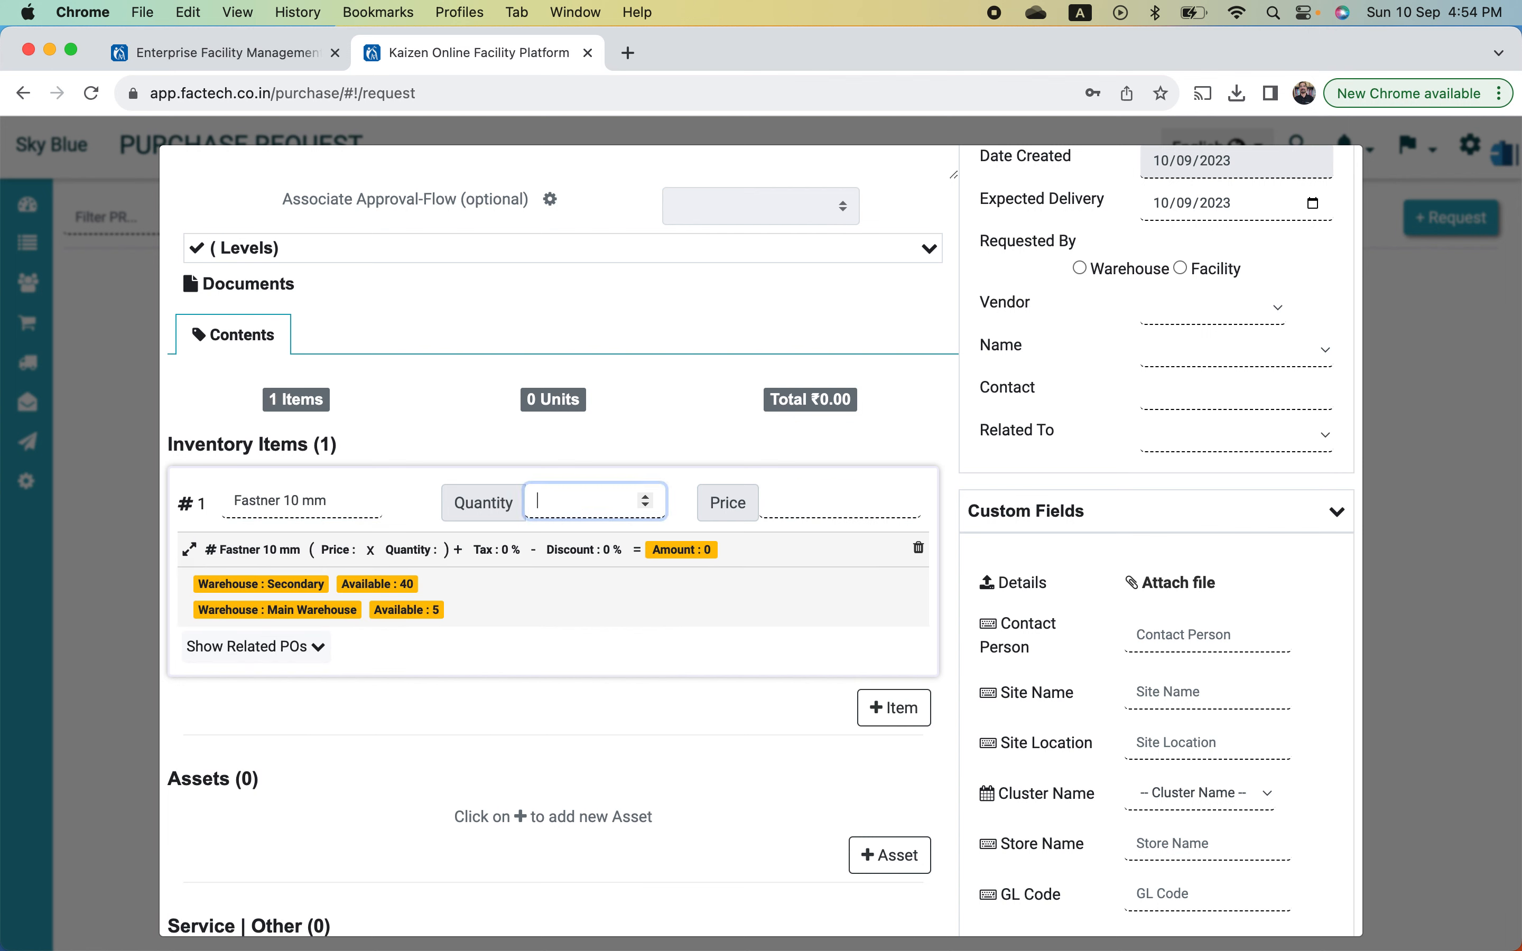
text(30)
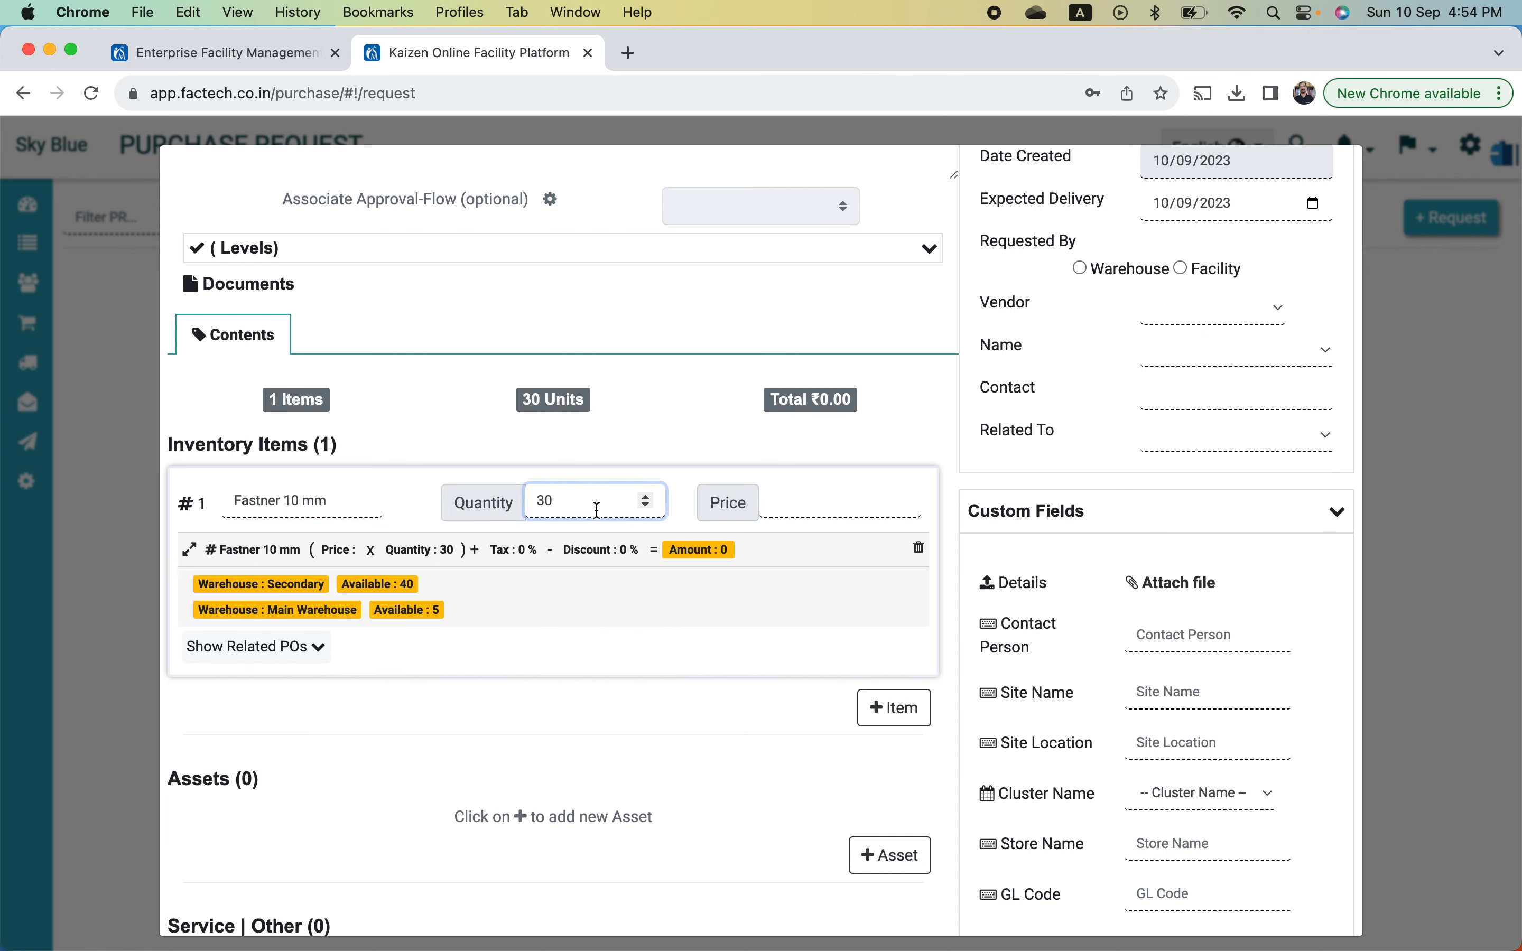
click(810, 510)
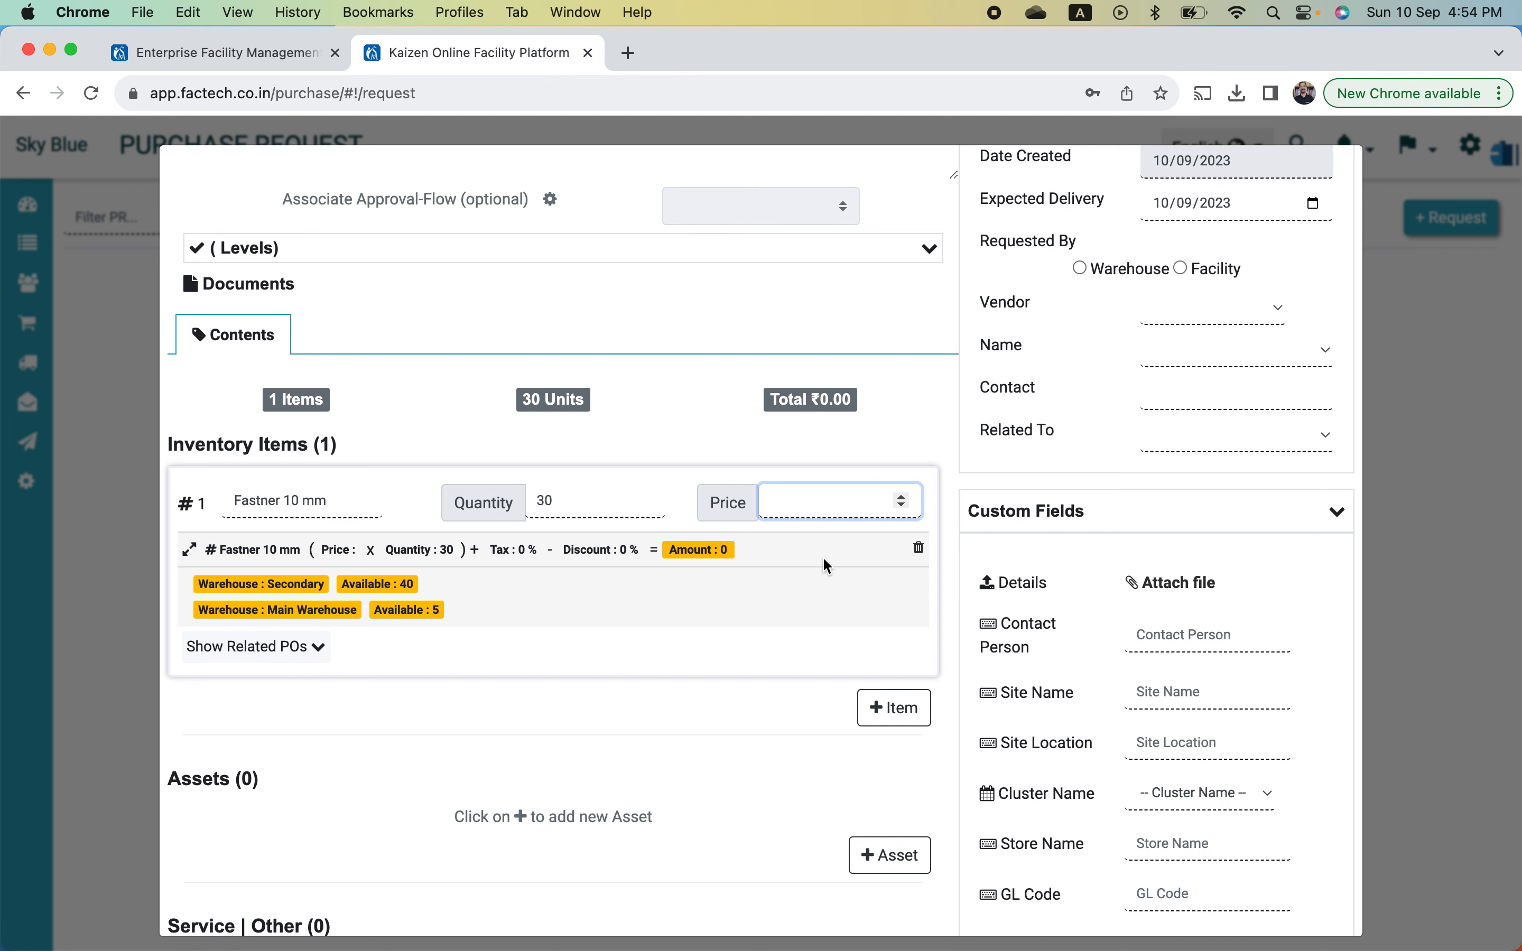
text(3500)
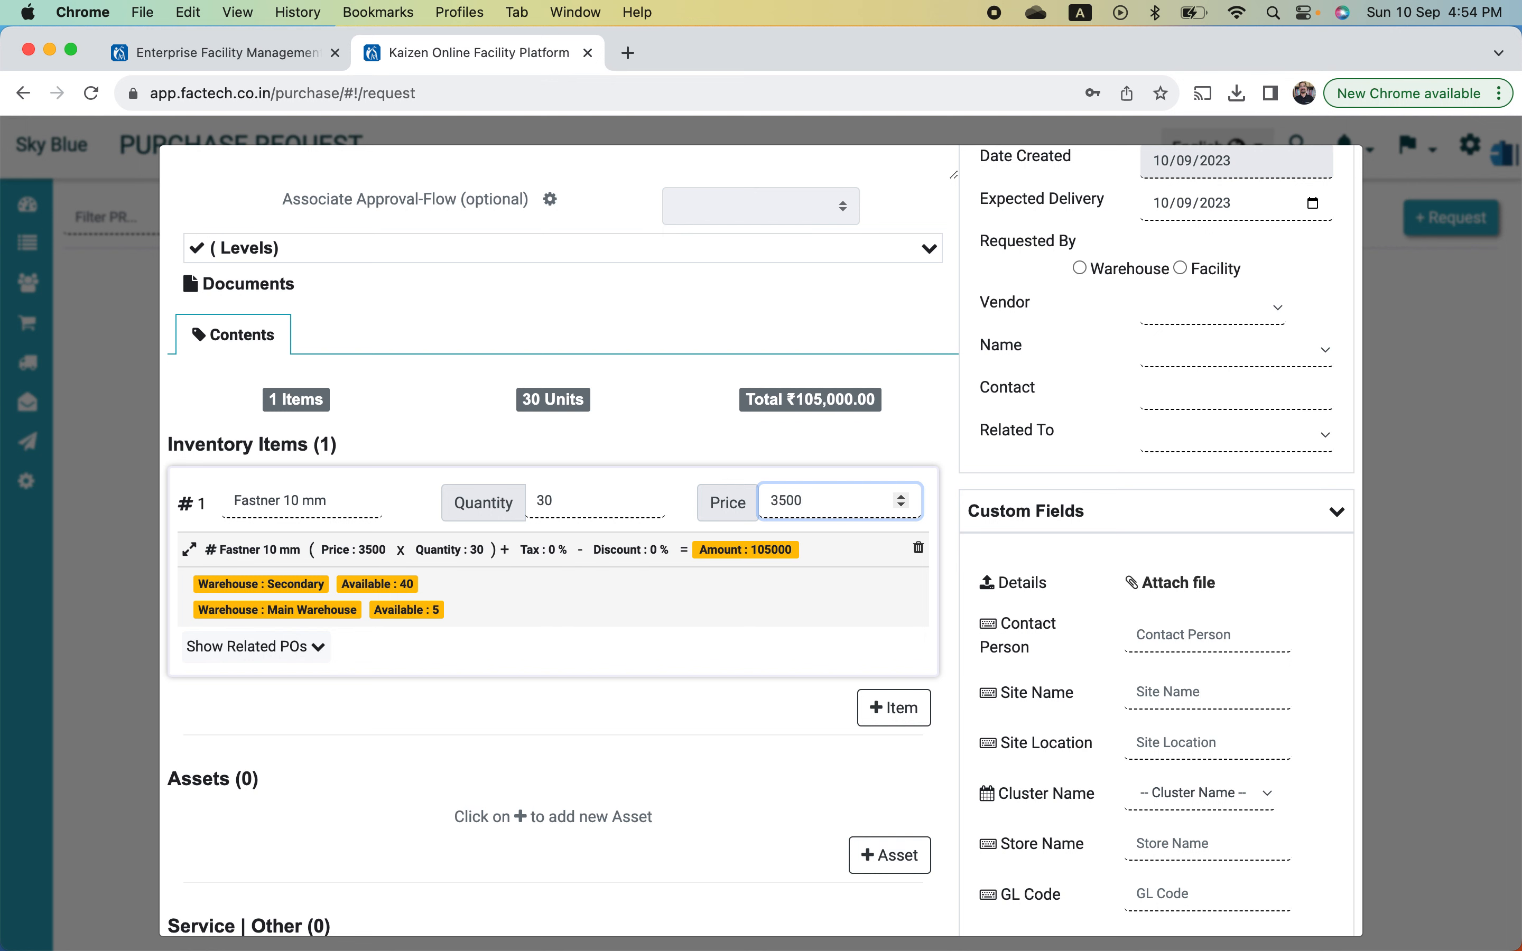
key(BackSpace)
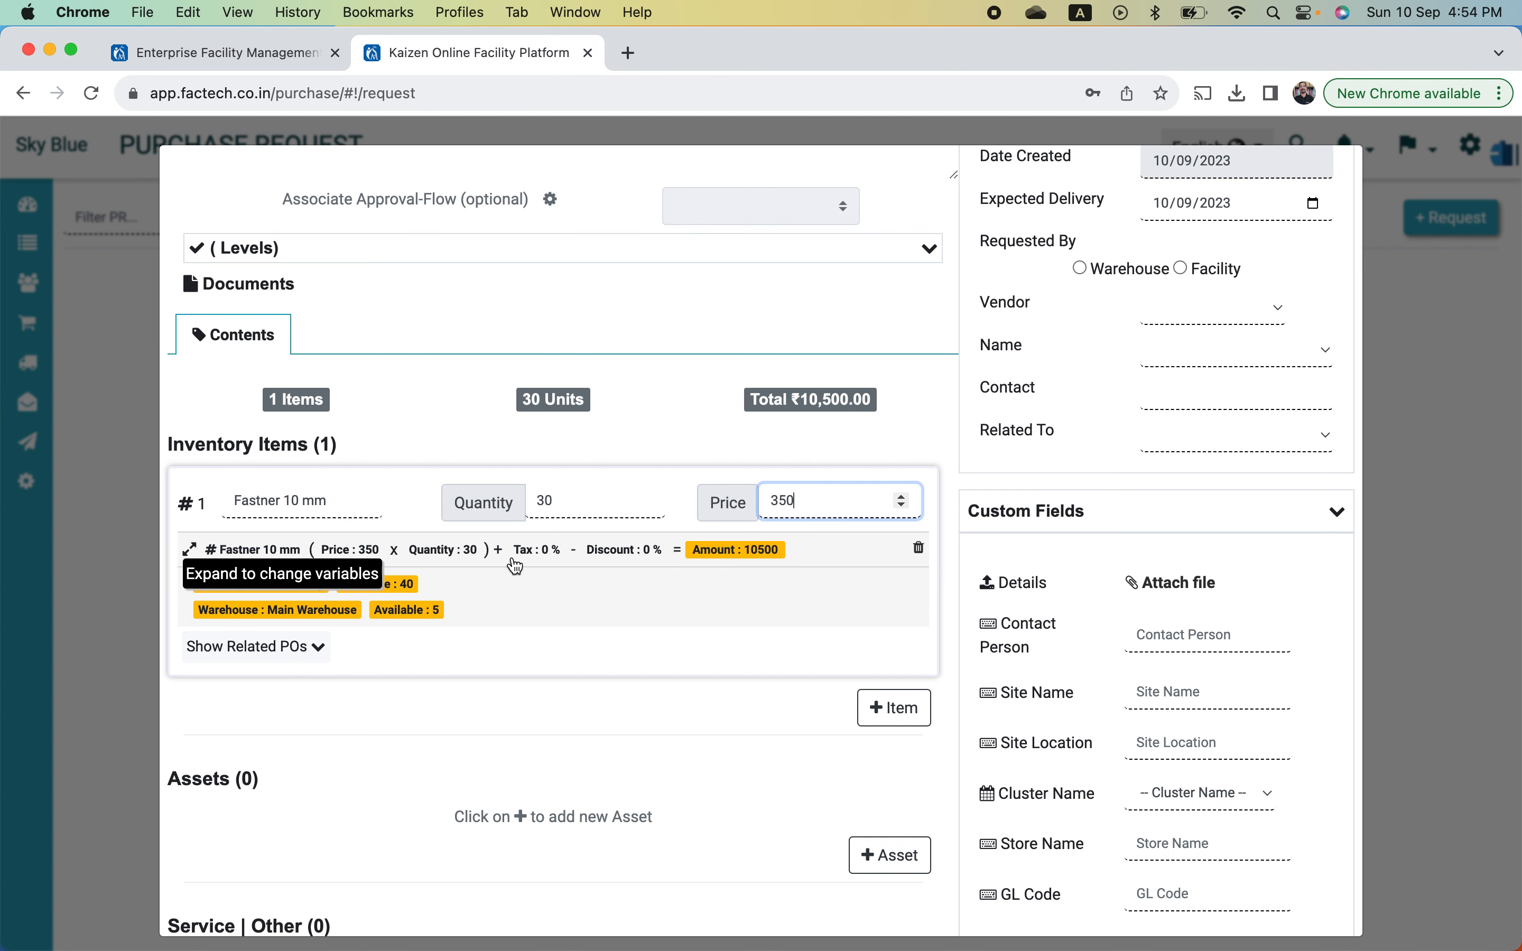
click(497, 550)
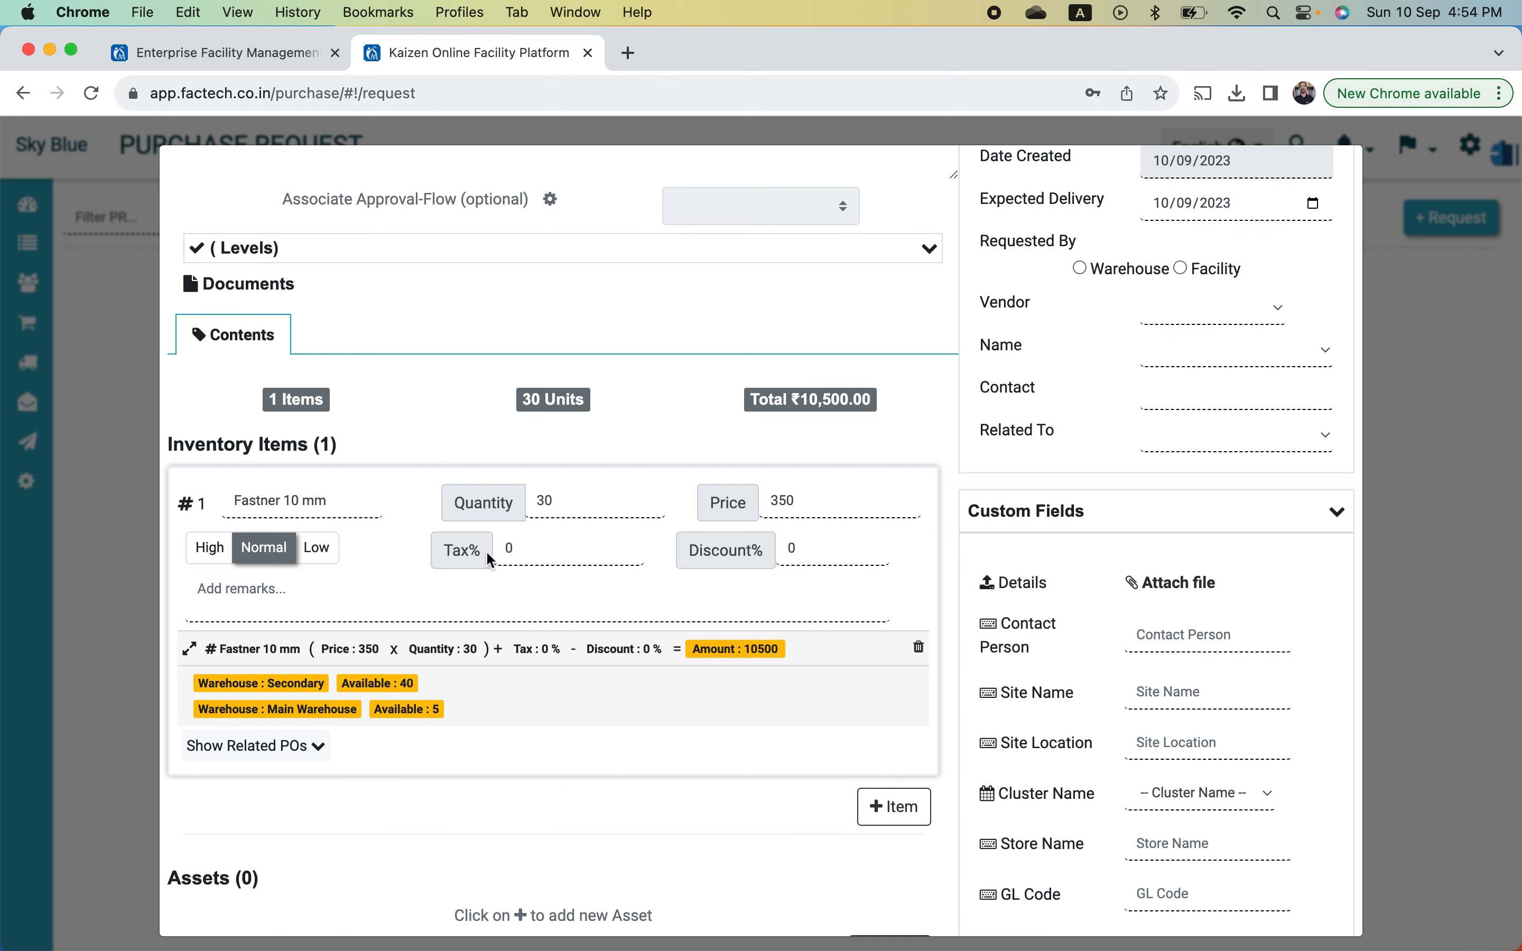
- Set 5% tax on the Fastner 10 mm line, keeping discount at 0, for ₹11,025 total
click(539, 546)
click(821, 554)
click(538, 552)
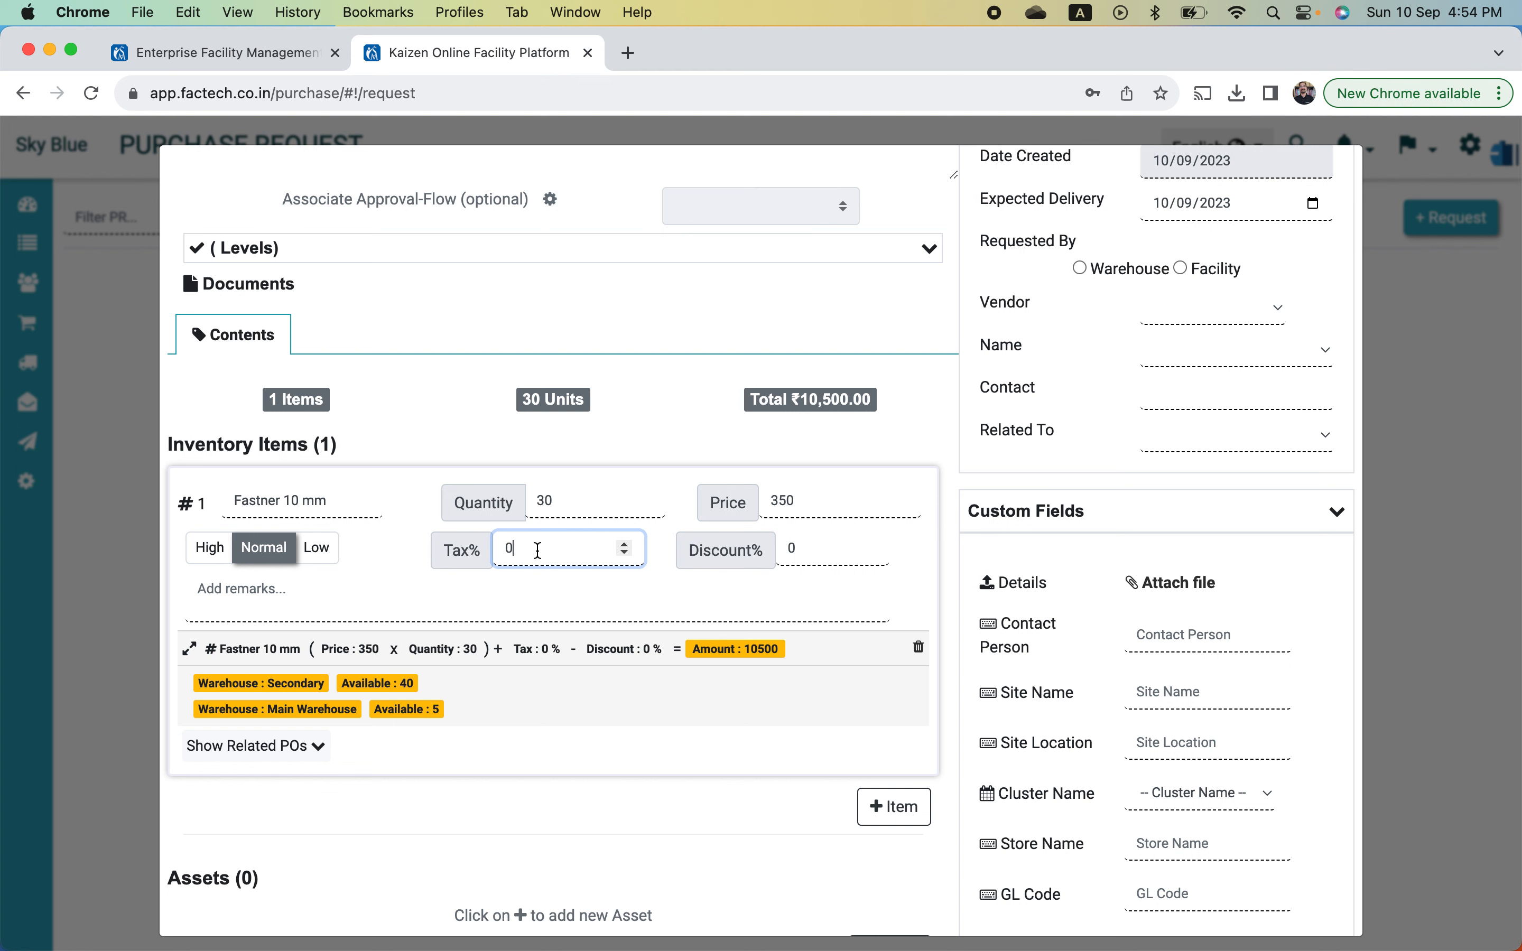
key(BackSpace)
text(5)
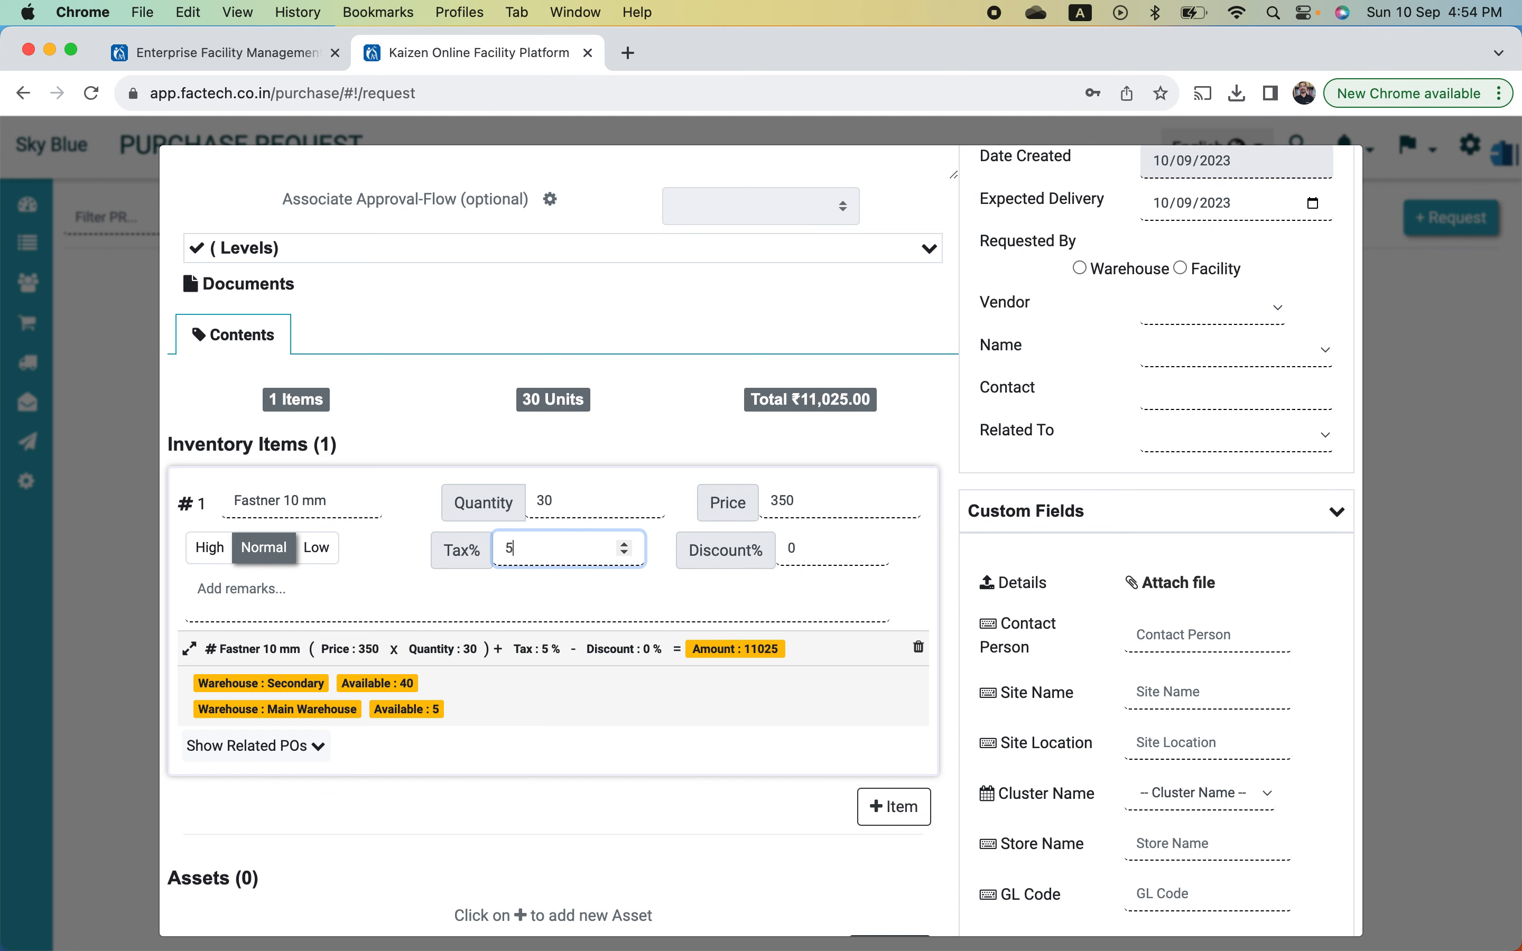
click(826, 548)
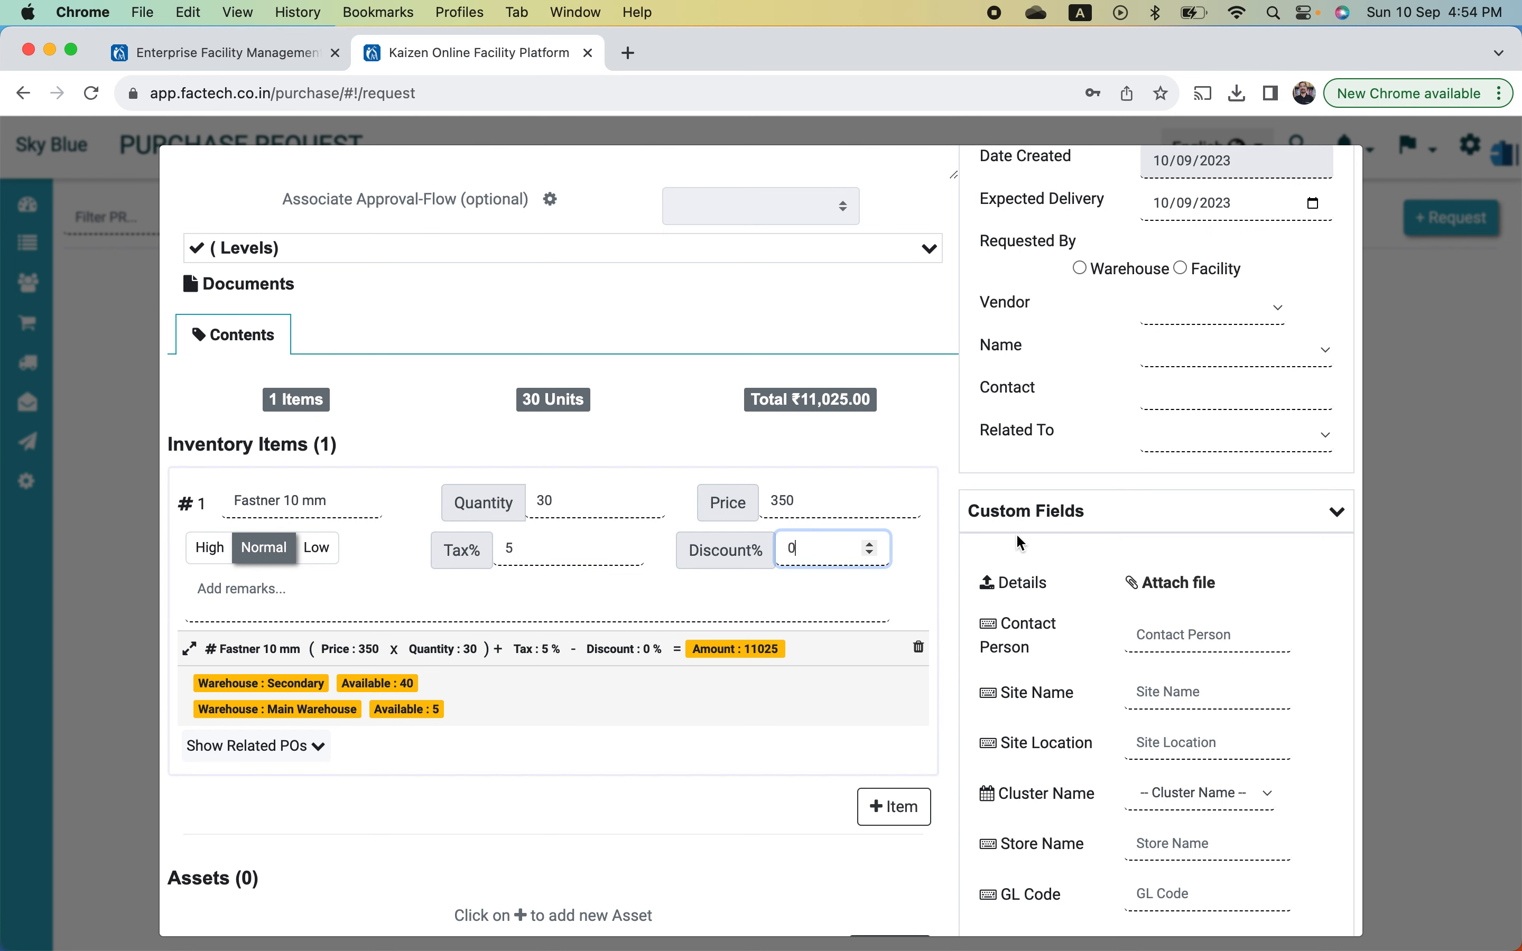
scroll(1020, 542, up, 3)
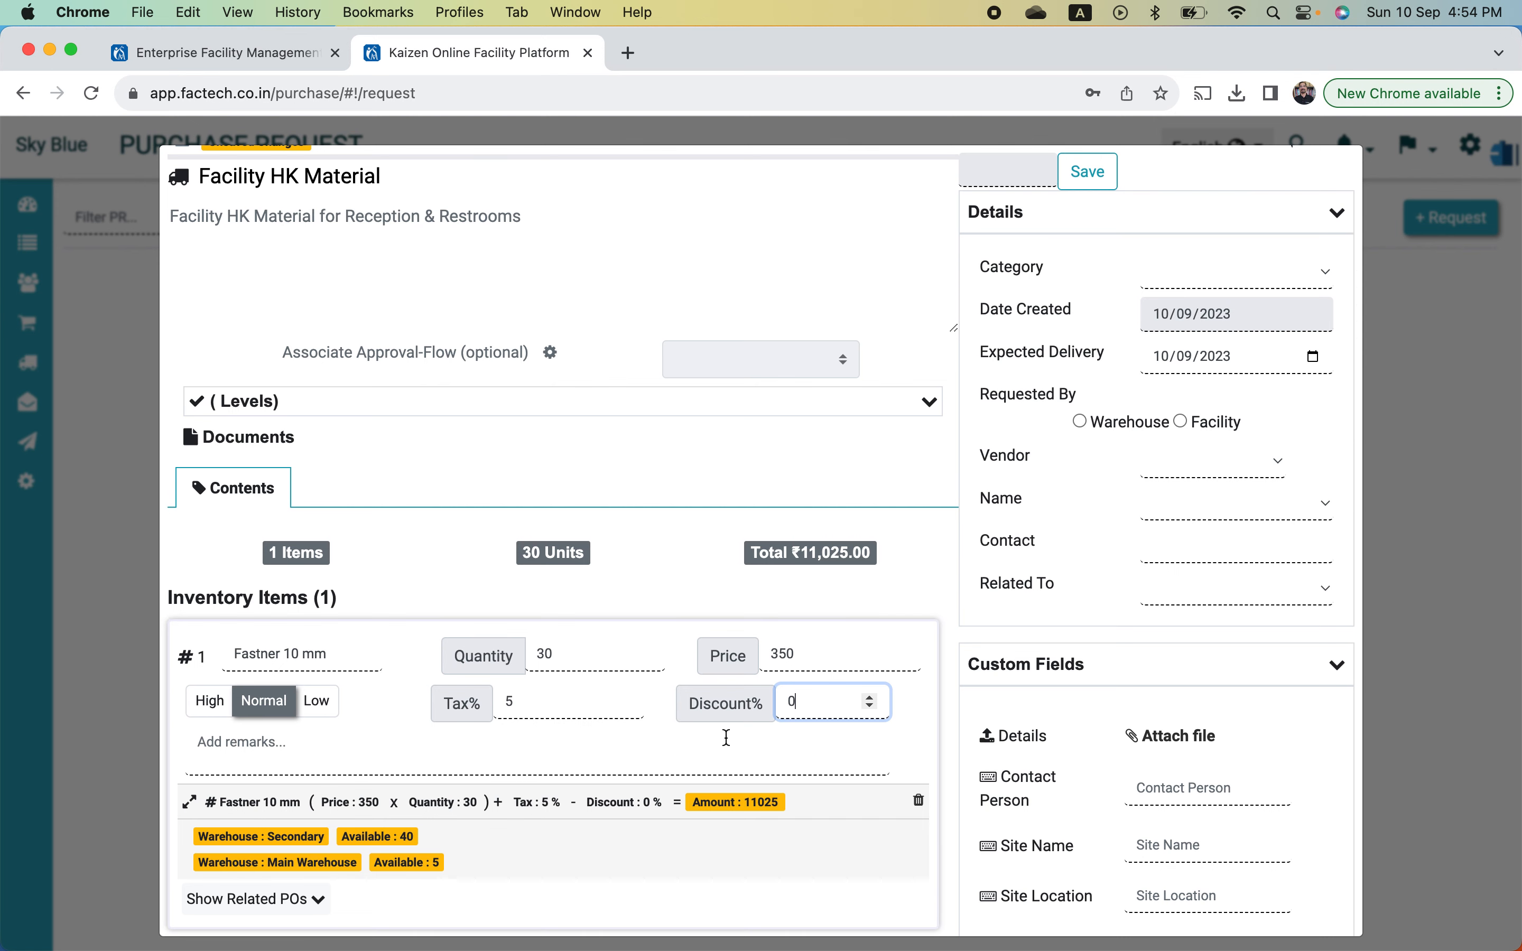
scroll(800, 690, down, 2)
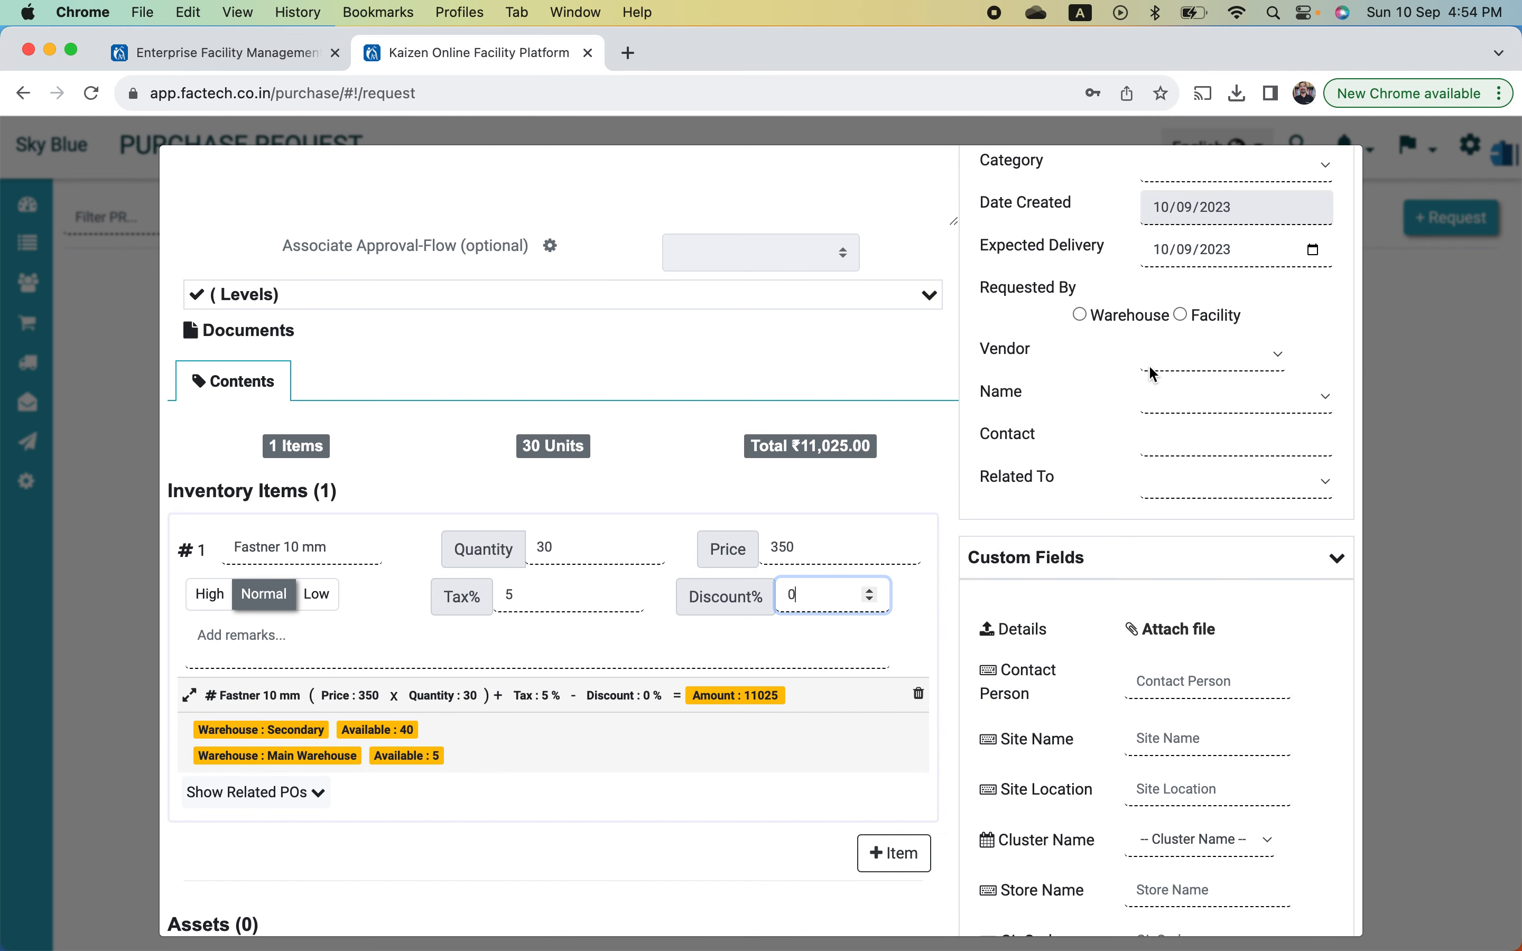
- Choose vendor Sudheer Electrical with vendor location Delhi - Barakhamba Road, CP
click(1201, 351)
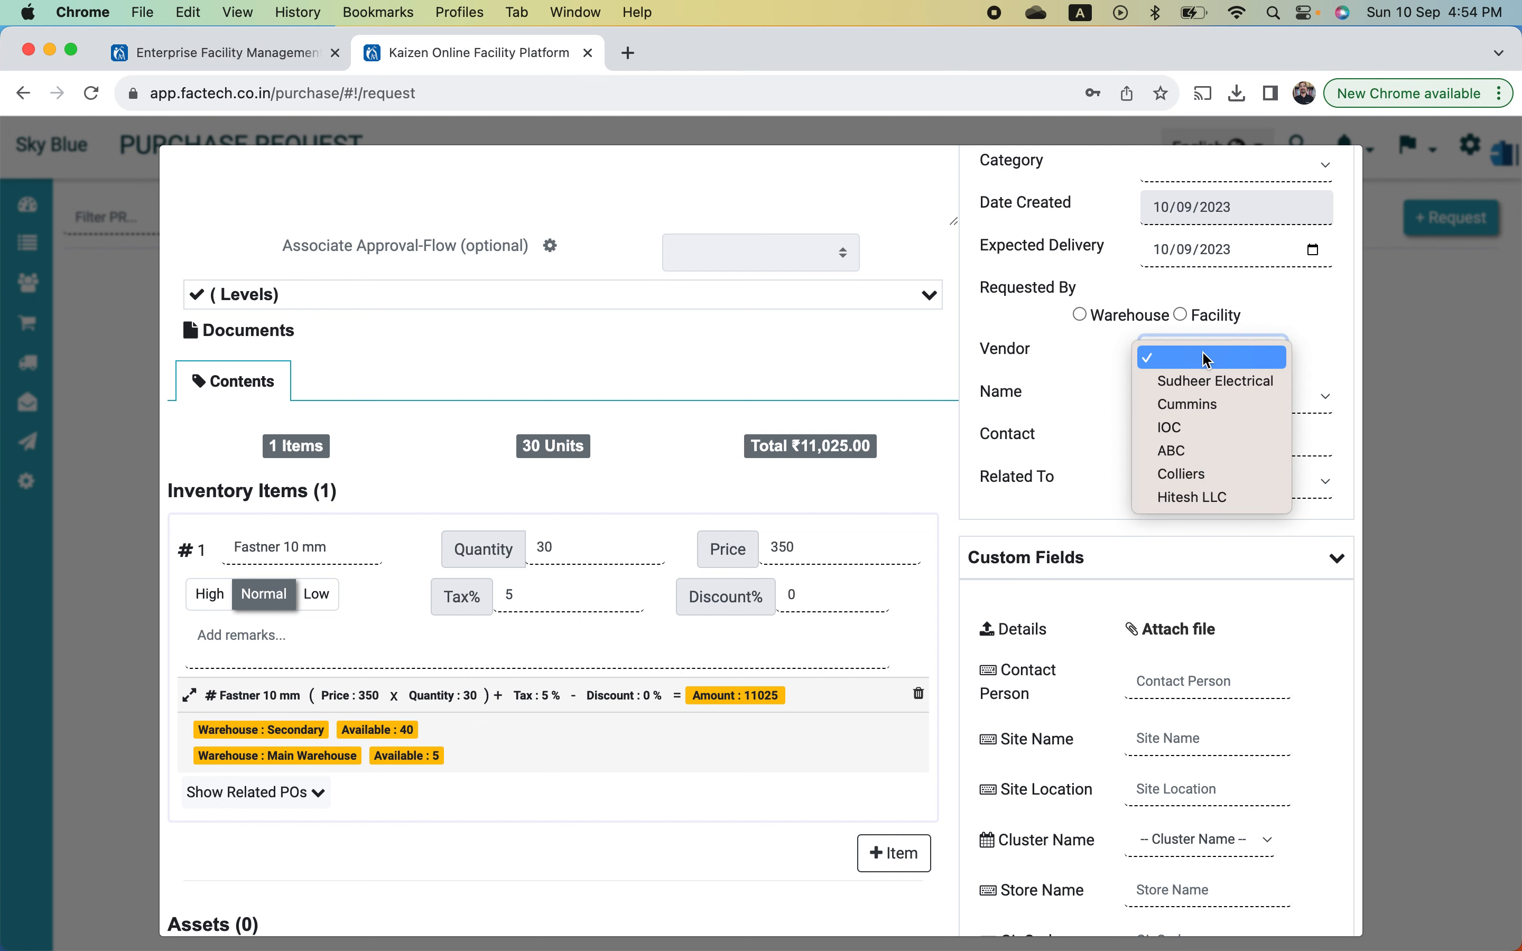
click(1257, 387)
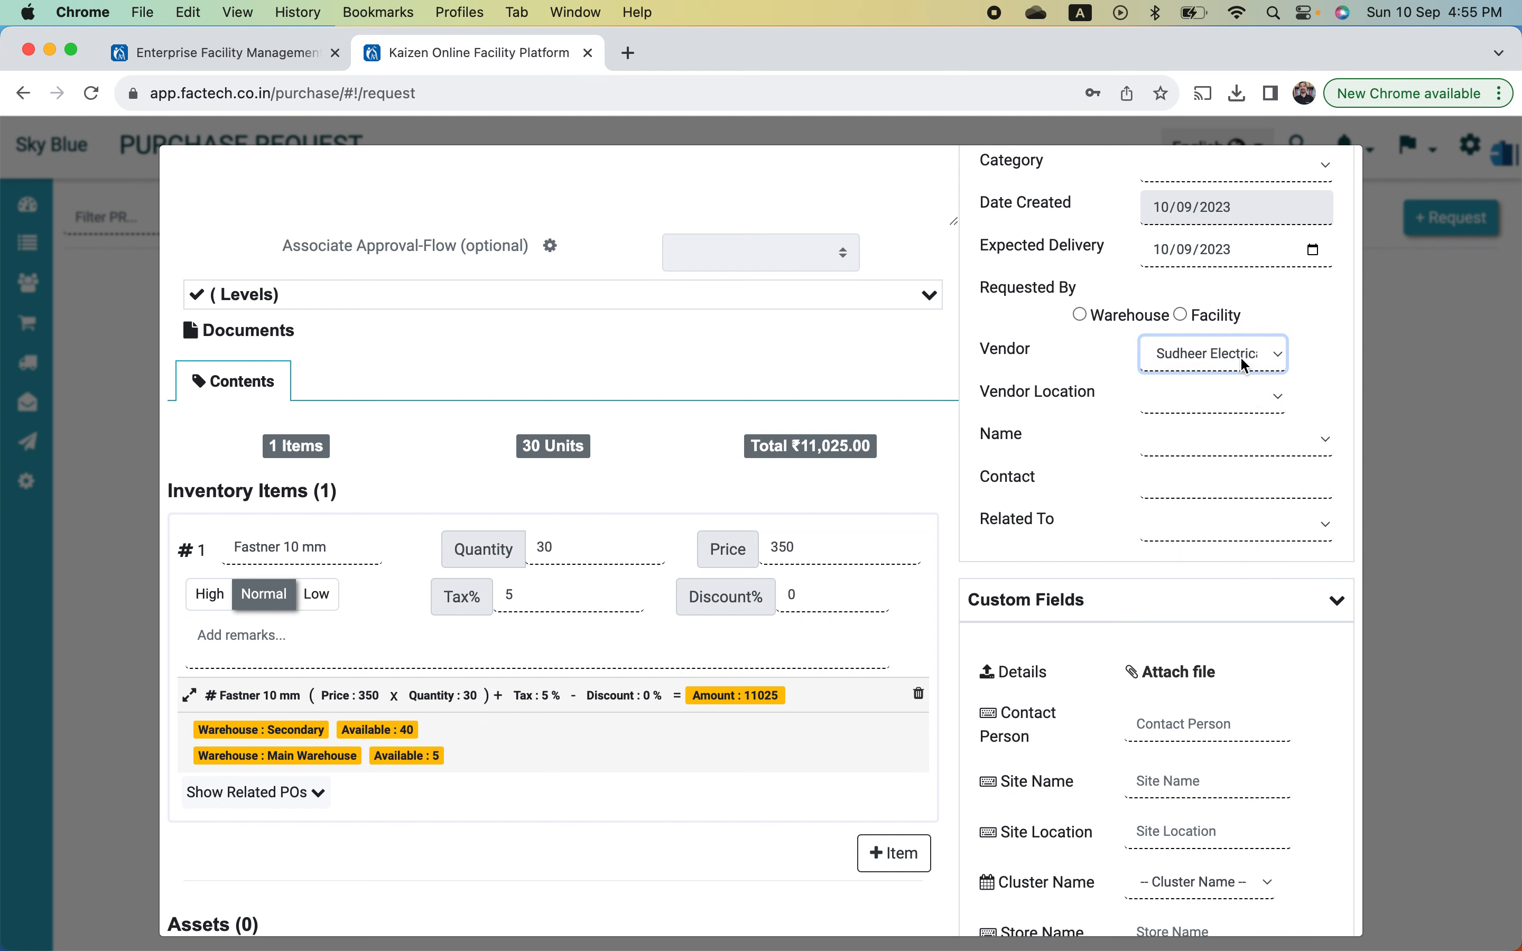
click(1246, 396)
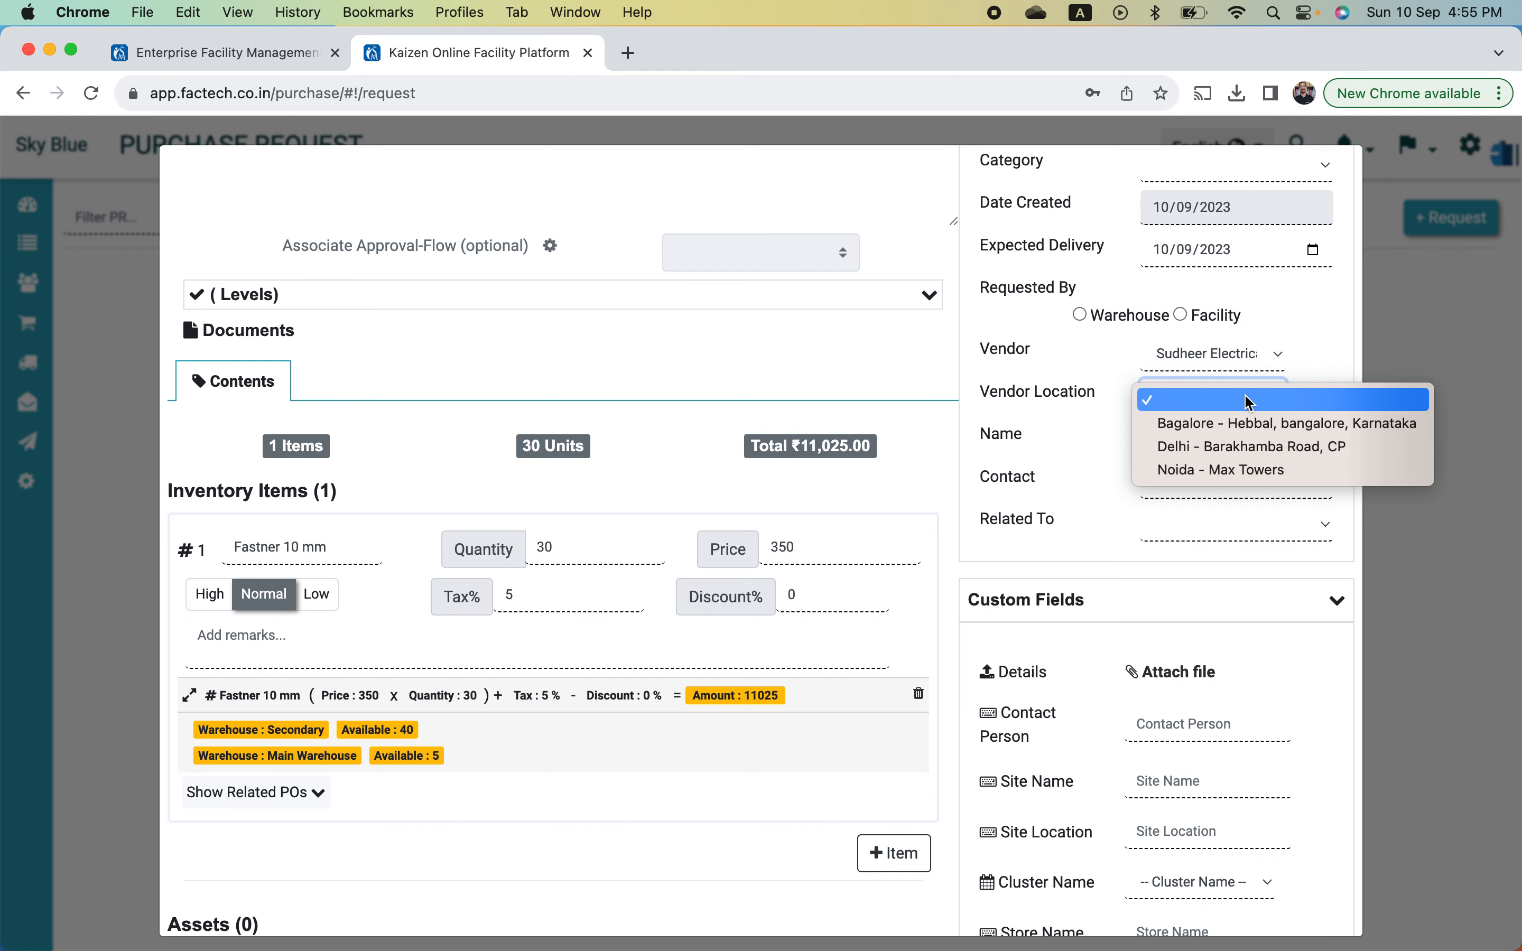
click(1251, 448)
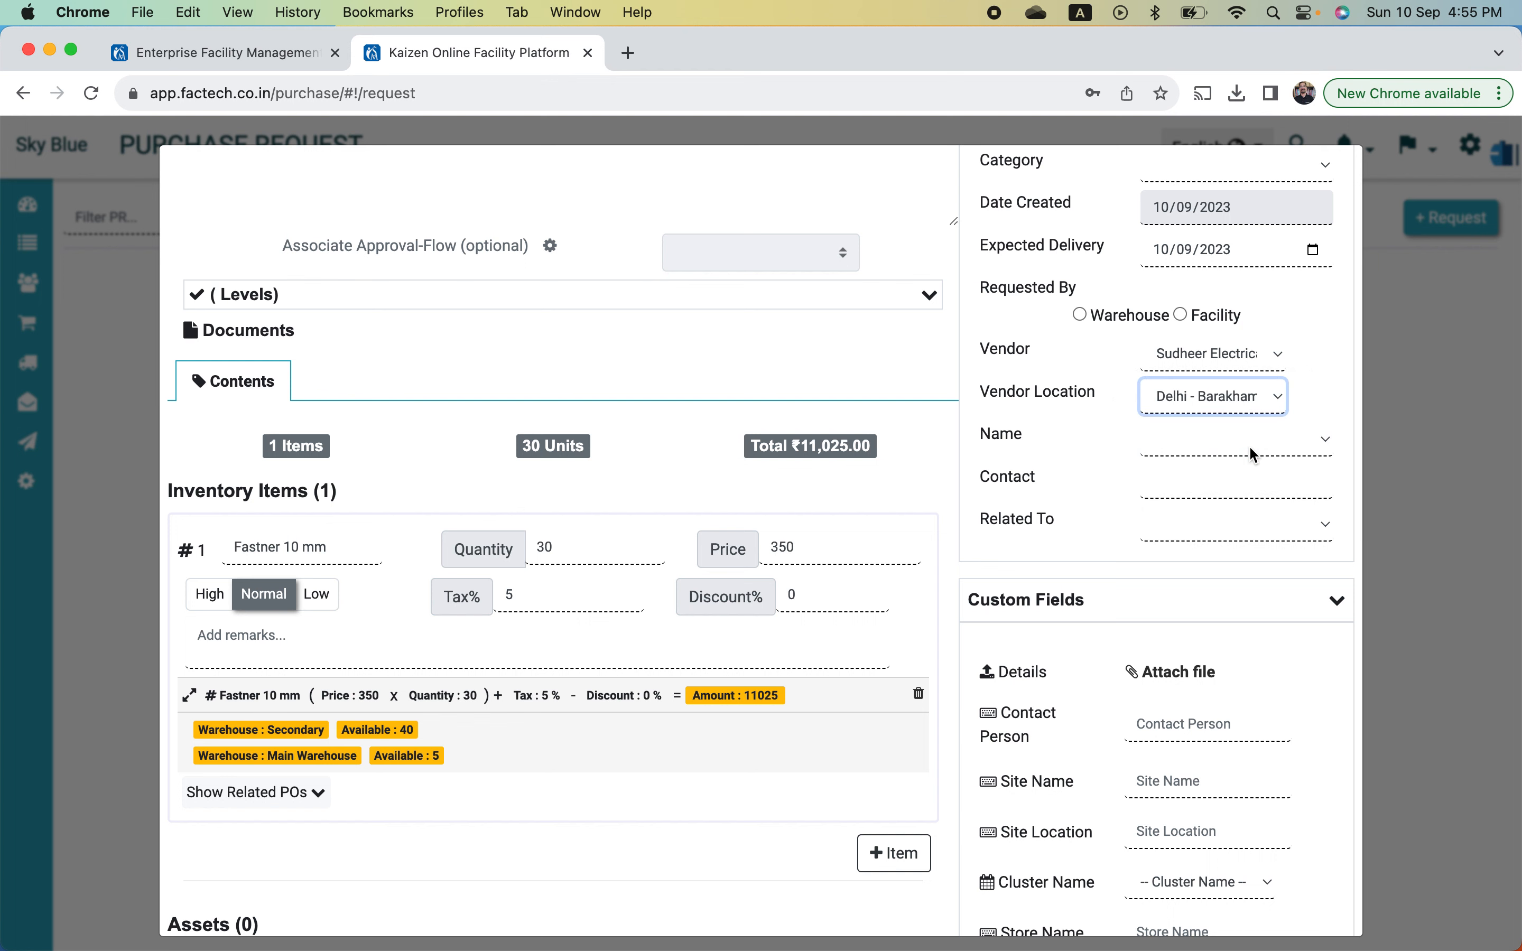
click(1161, 442)
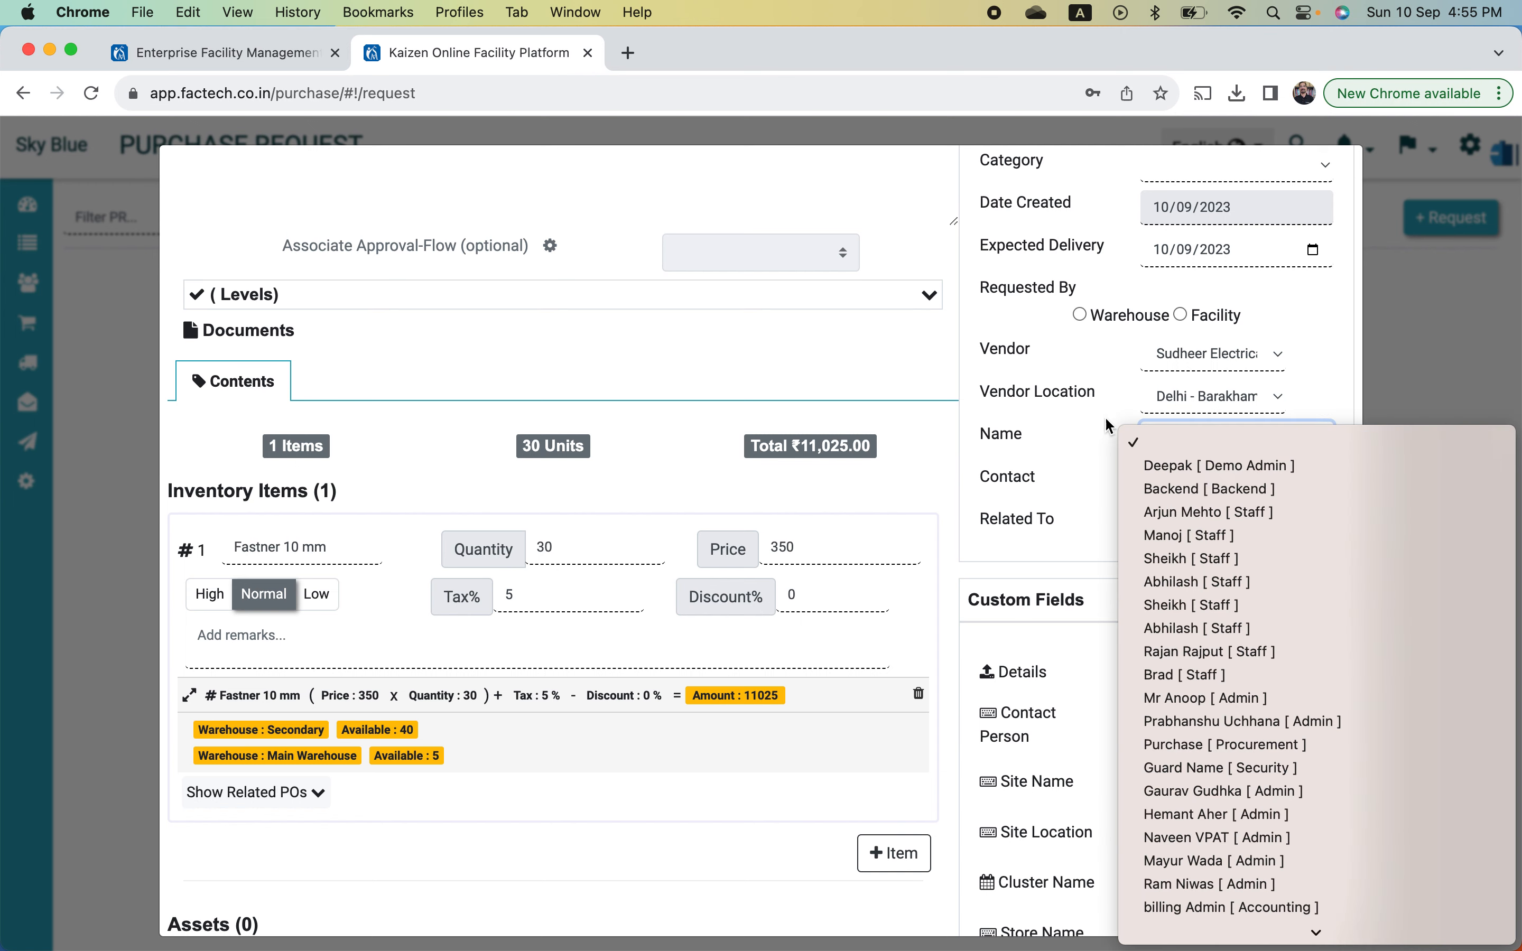
click(1074, 412)
scroll(636, 574, down, 1)
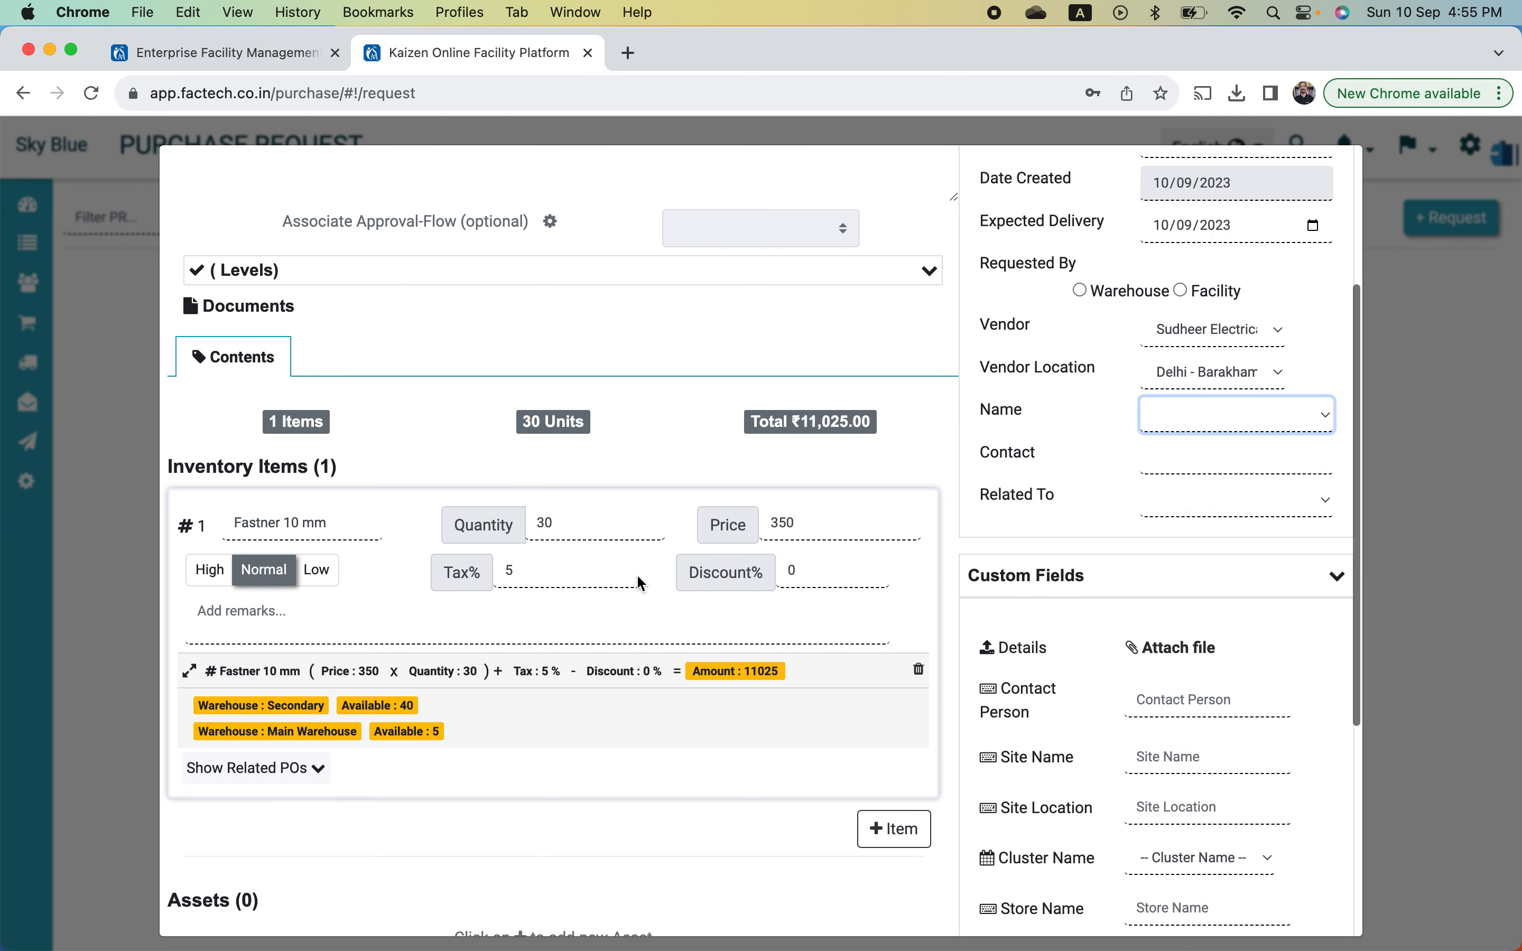
scroll(636, 574, down, 5)
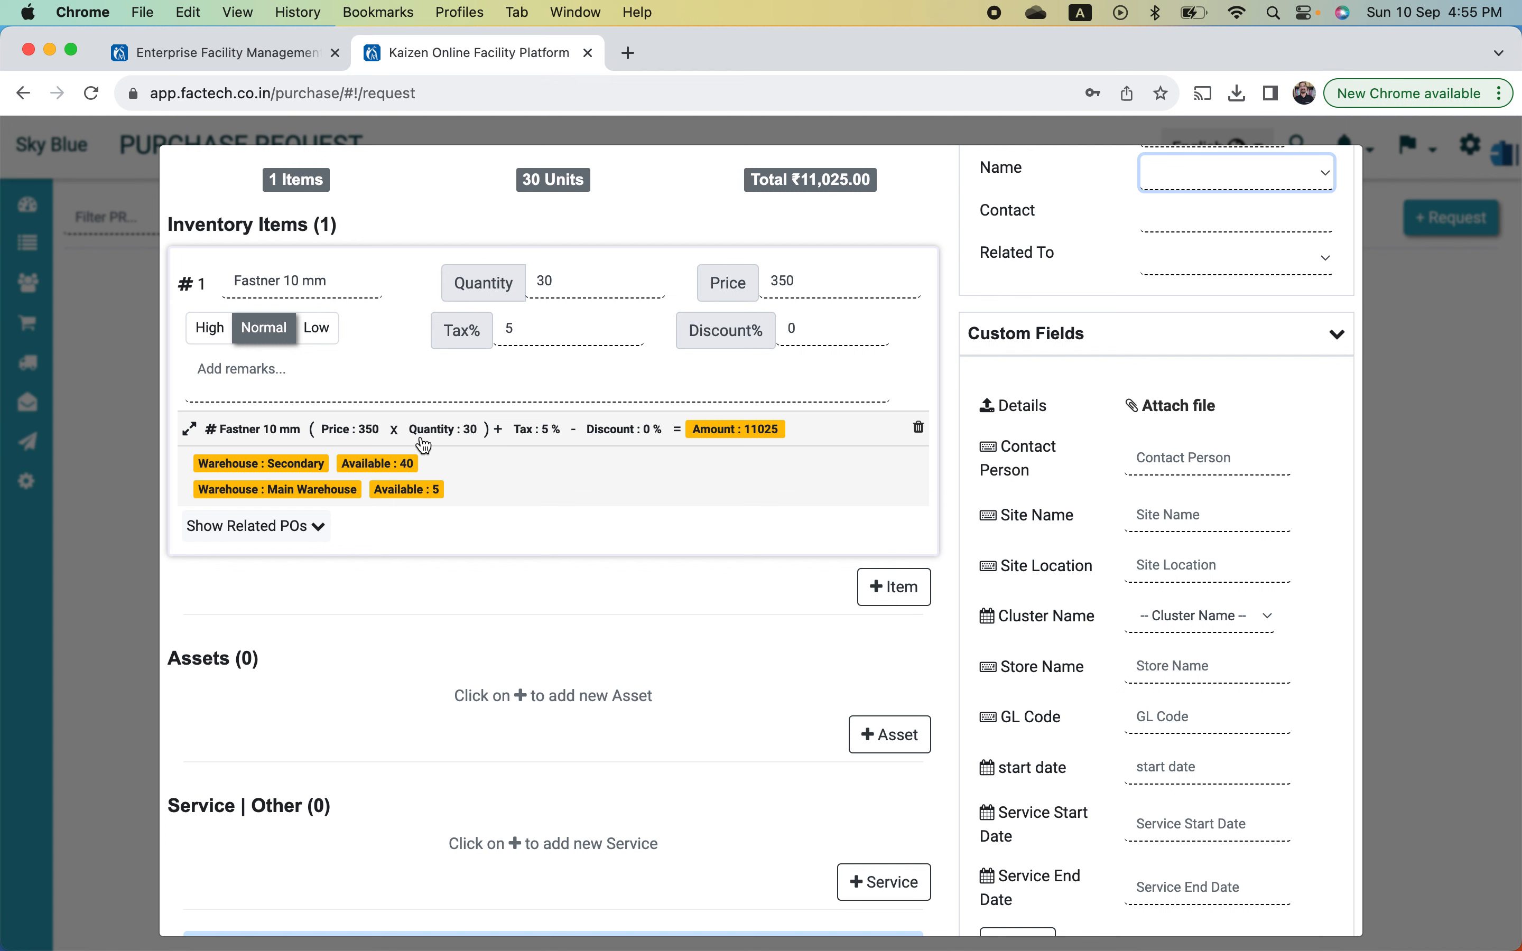
- Add the remark 'Best Quality' to item #1, Fastner 10 mm
click(378, 382)
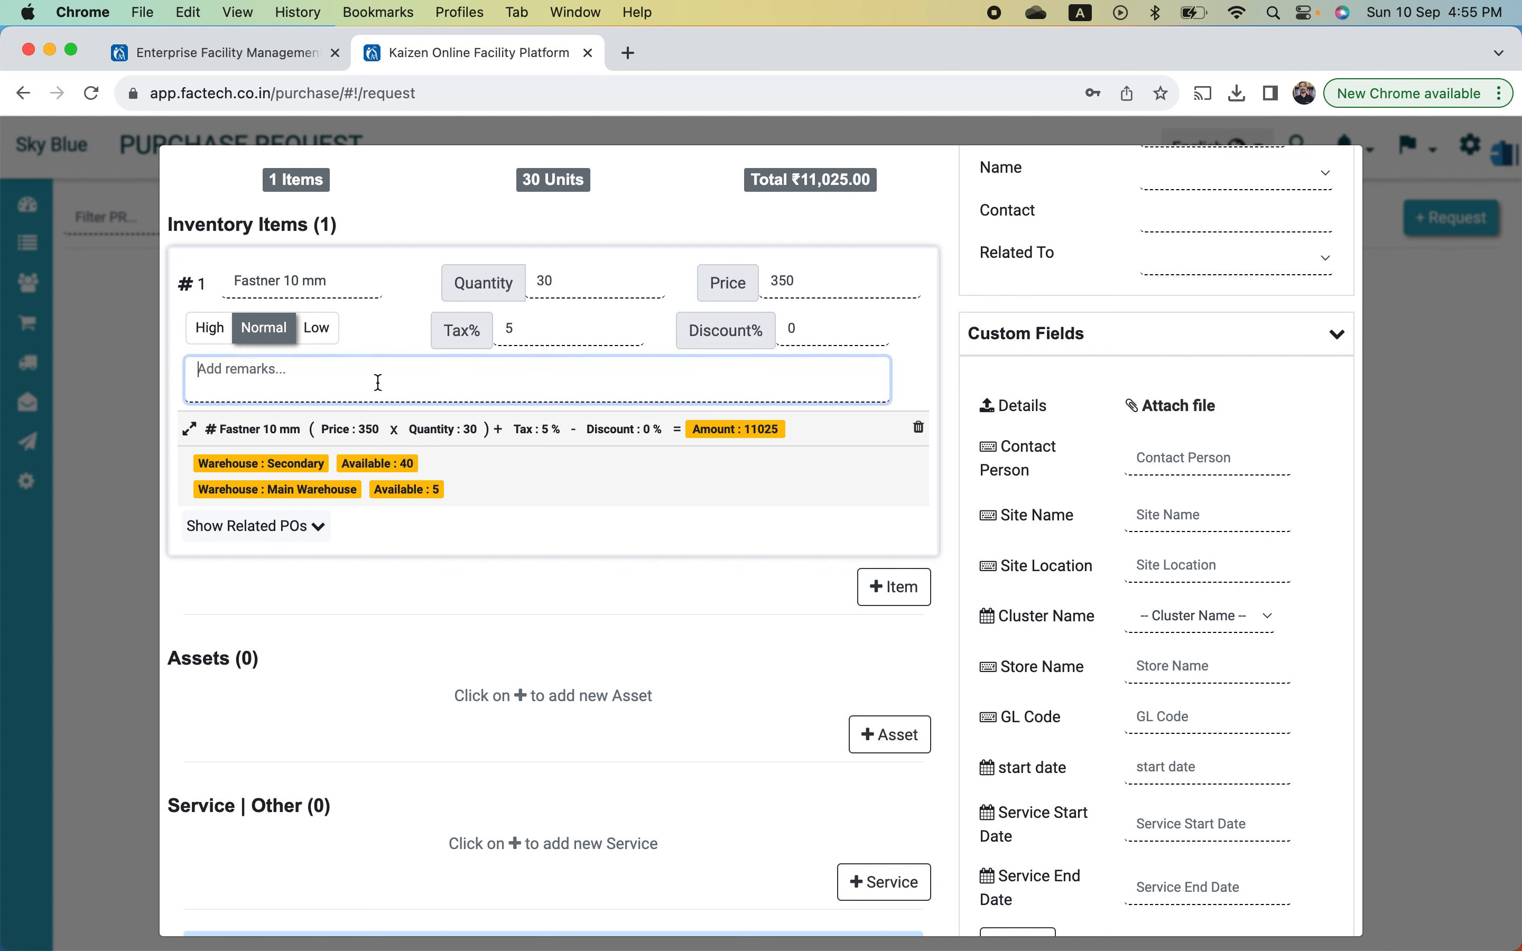
text(Best Q)
text(uuallity)
text(ity)
scroll(554, 496, down, 3)
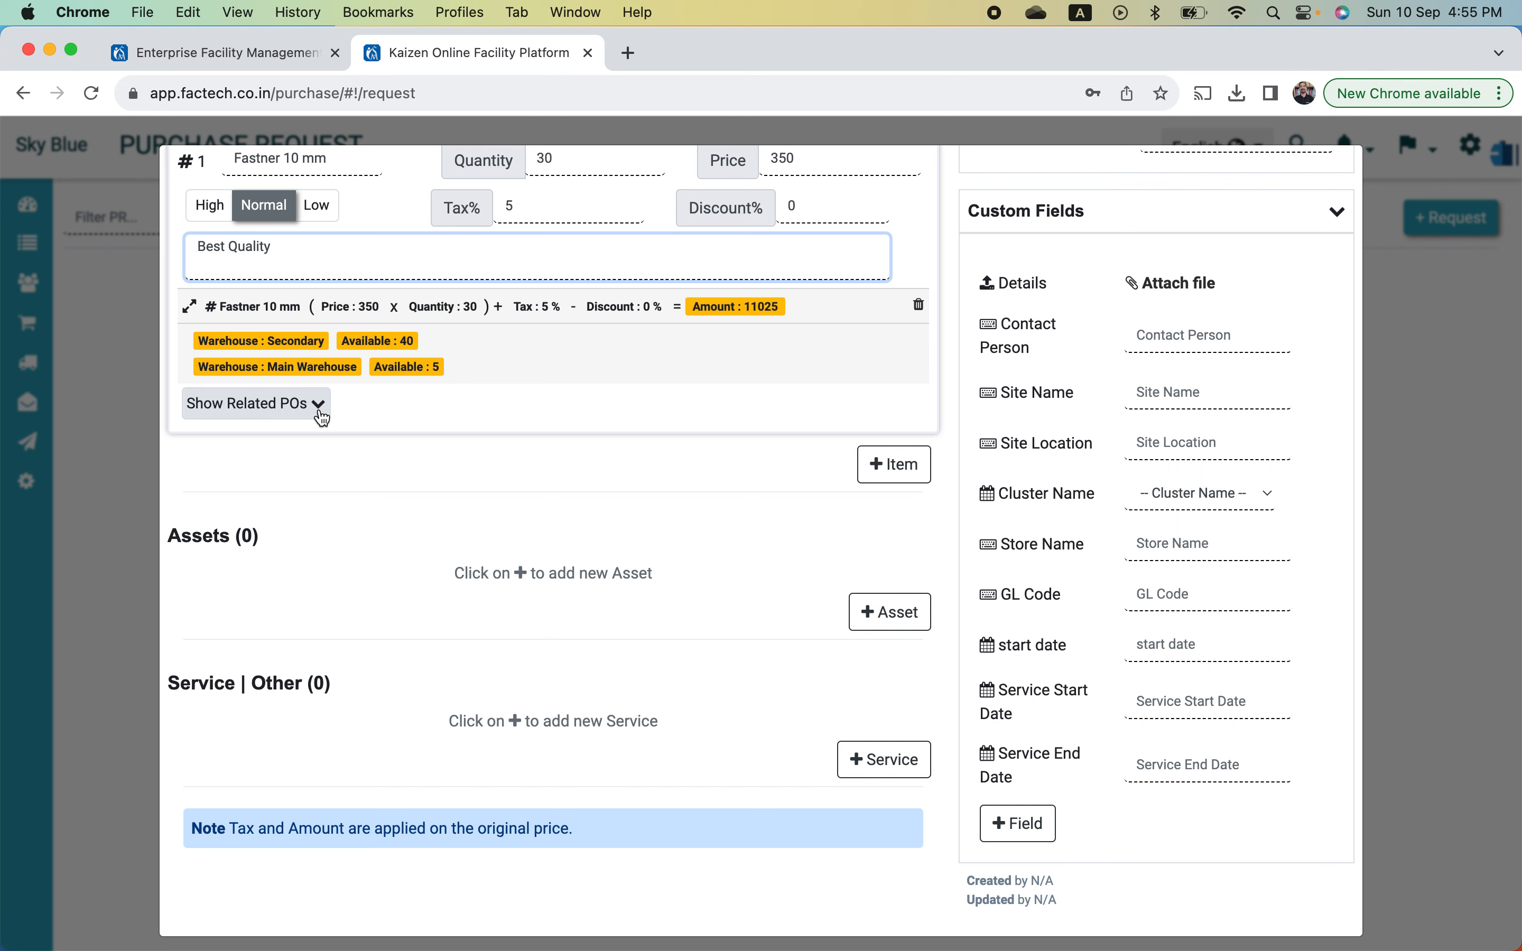
click(321, 416)
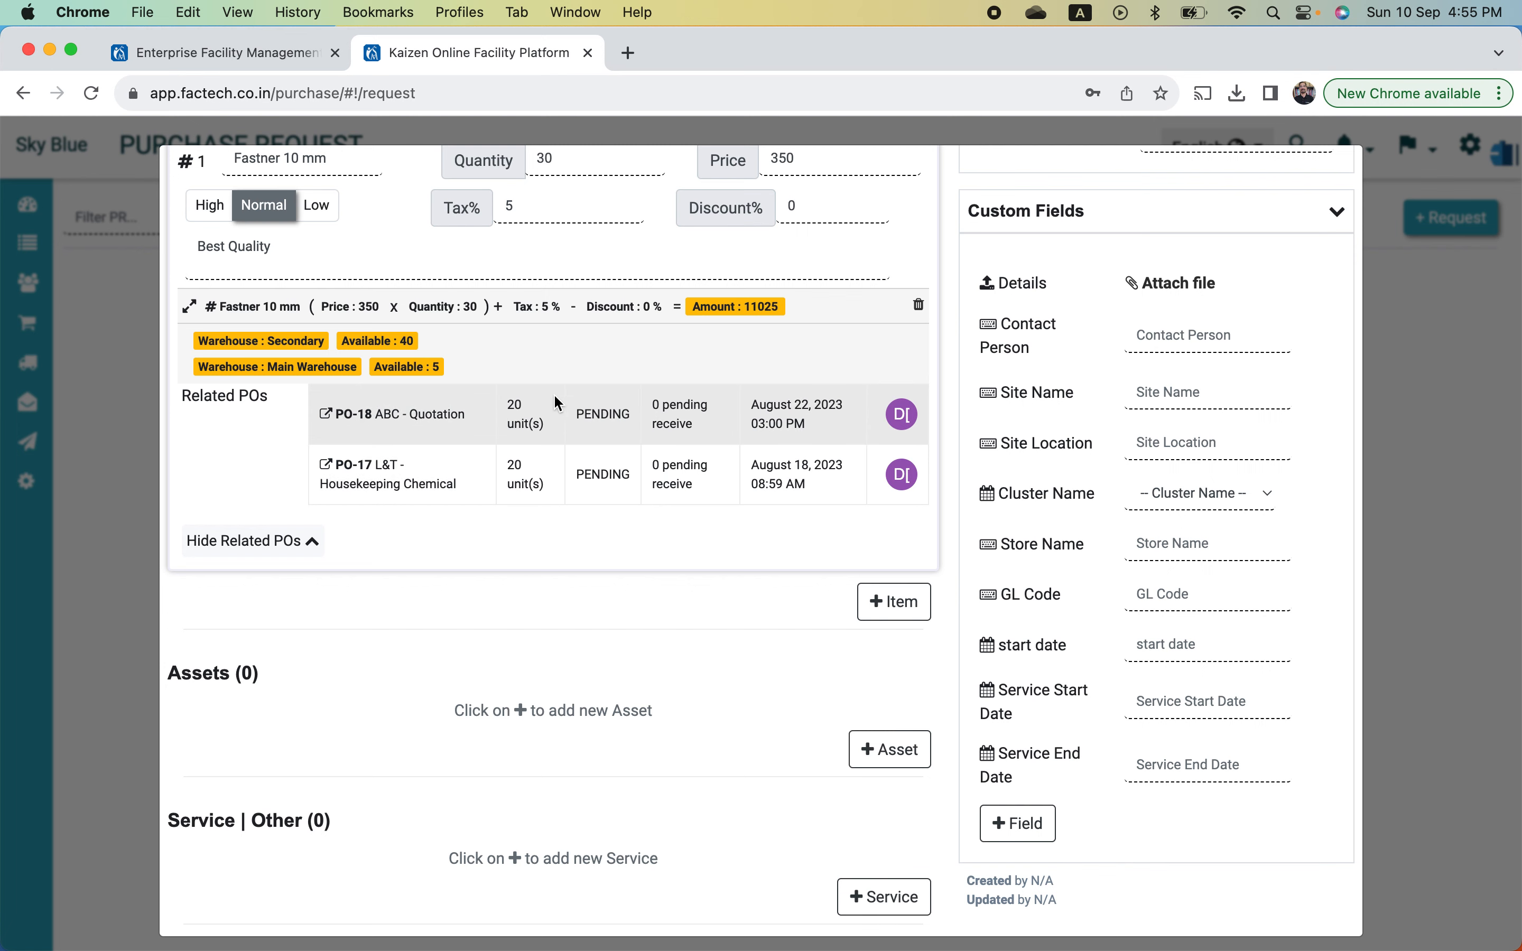
scroll(465, 316, up, 3)
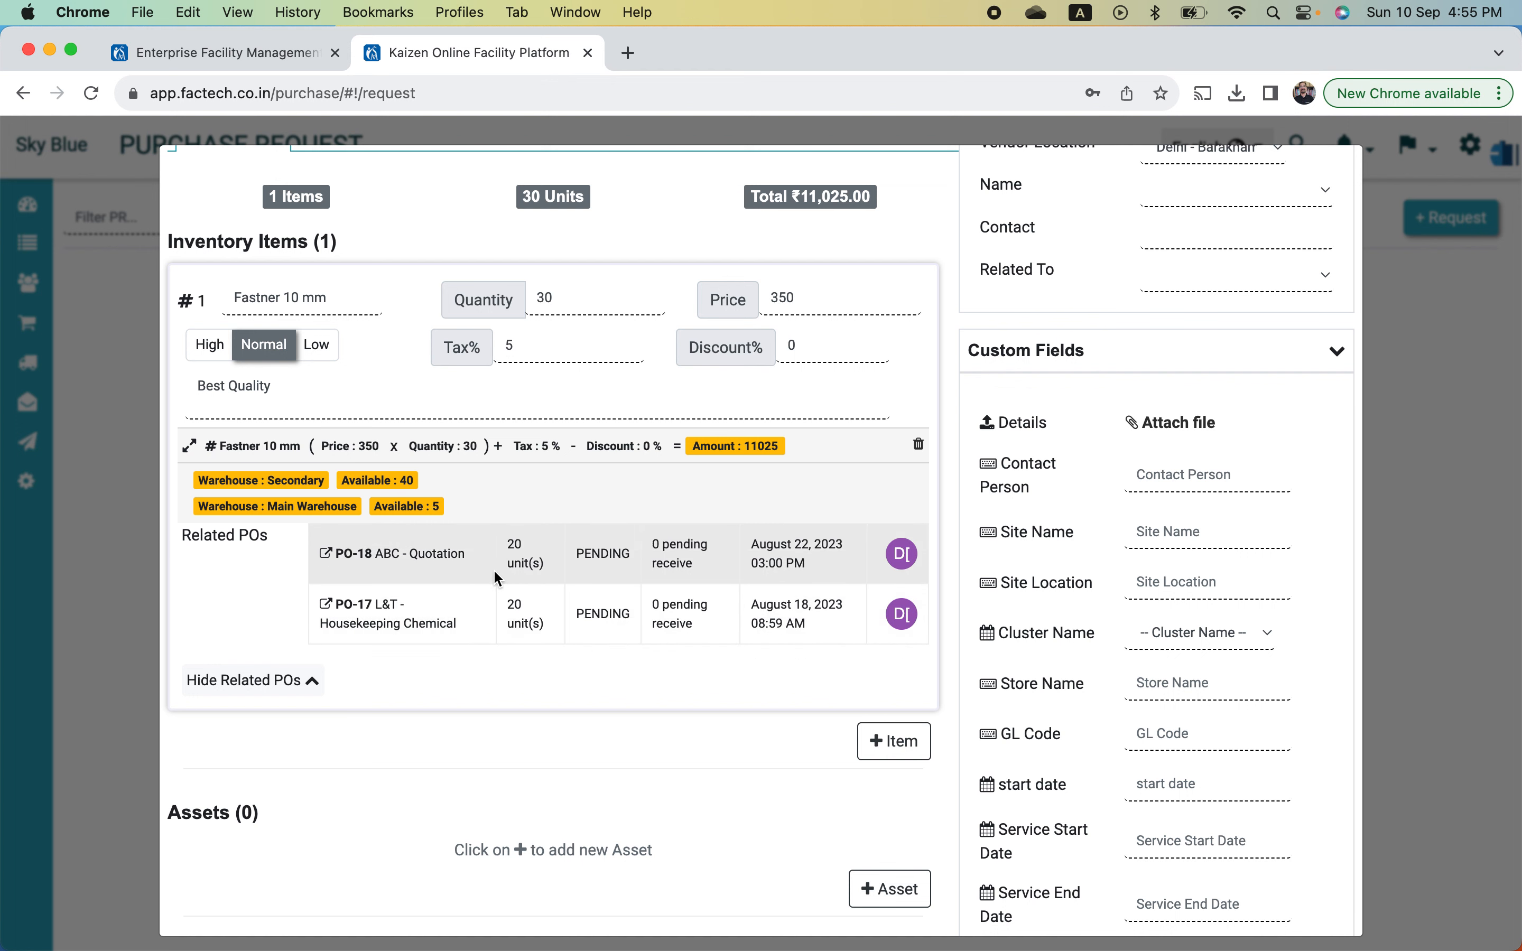
scroll(608, 572, down, 1)
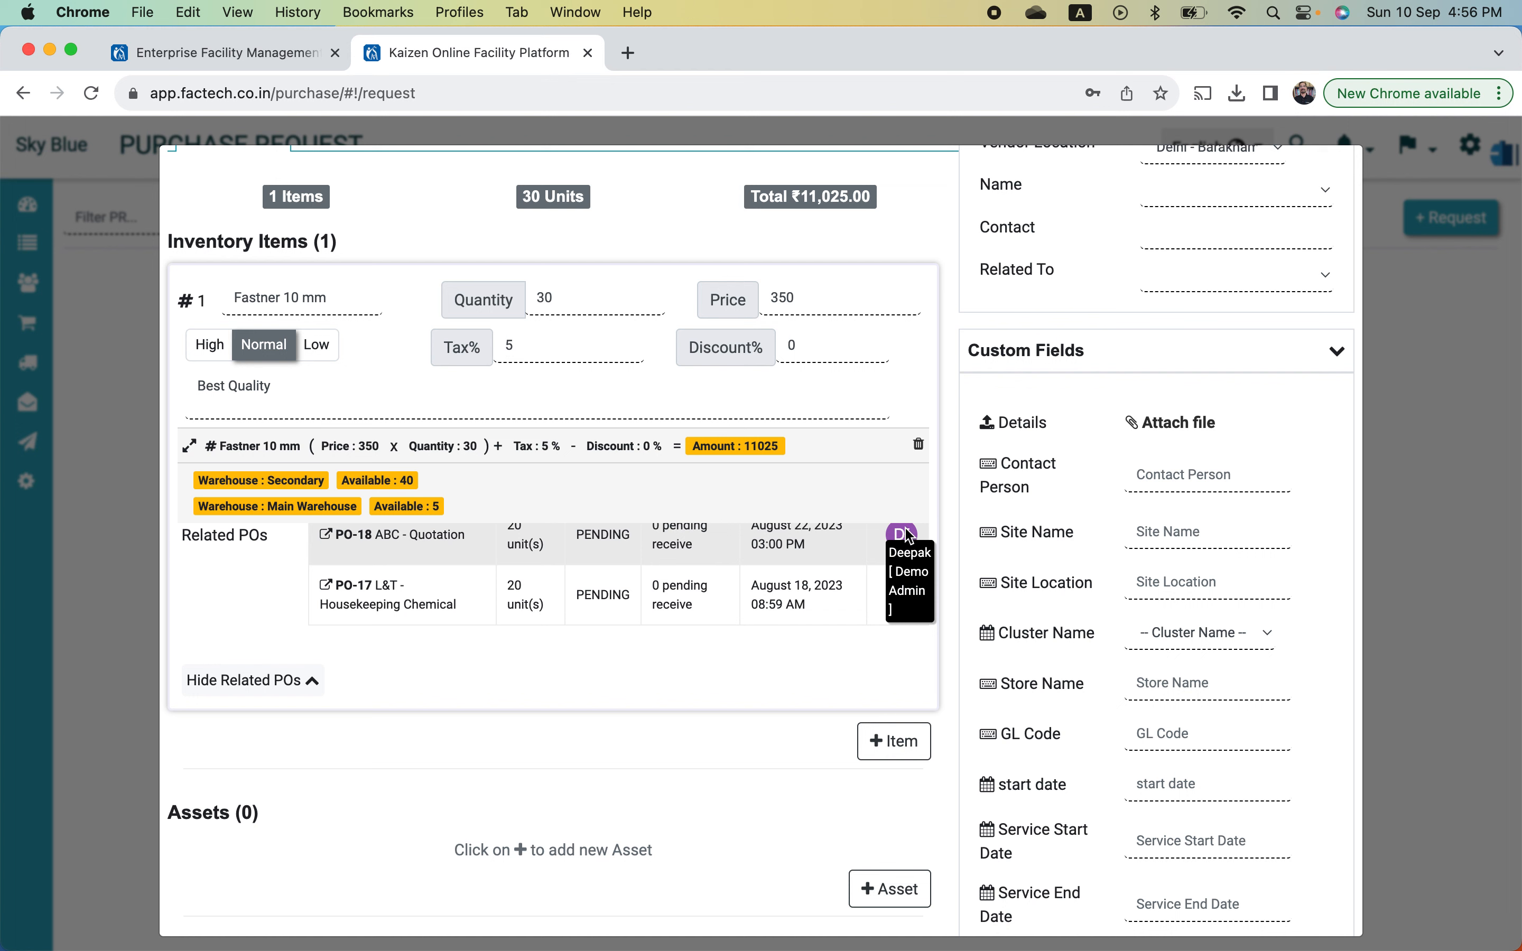
scroll(707, 601, up, 1)
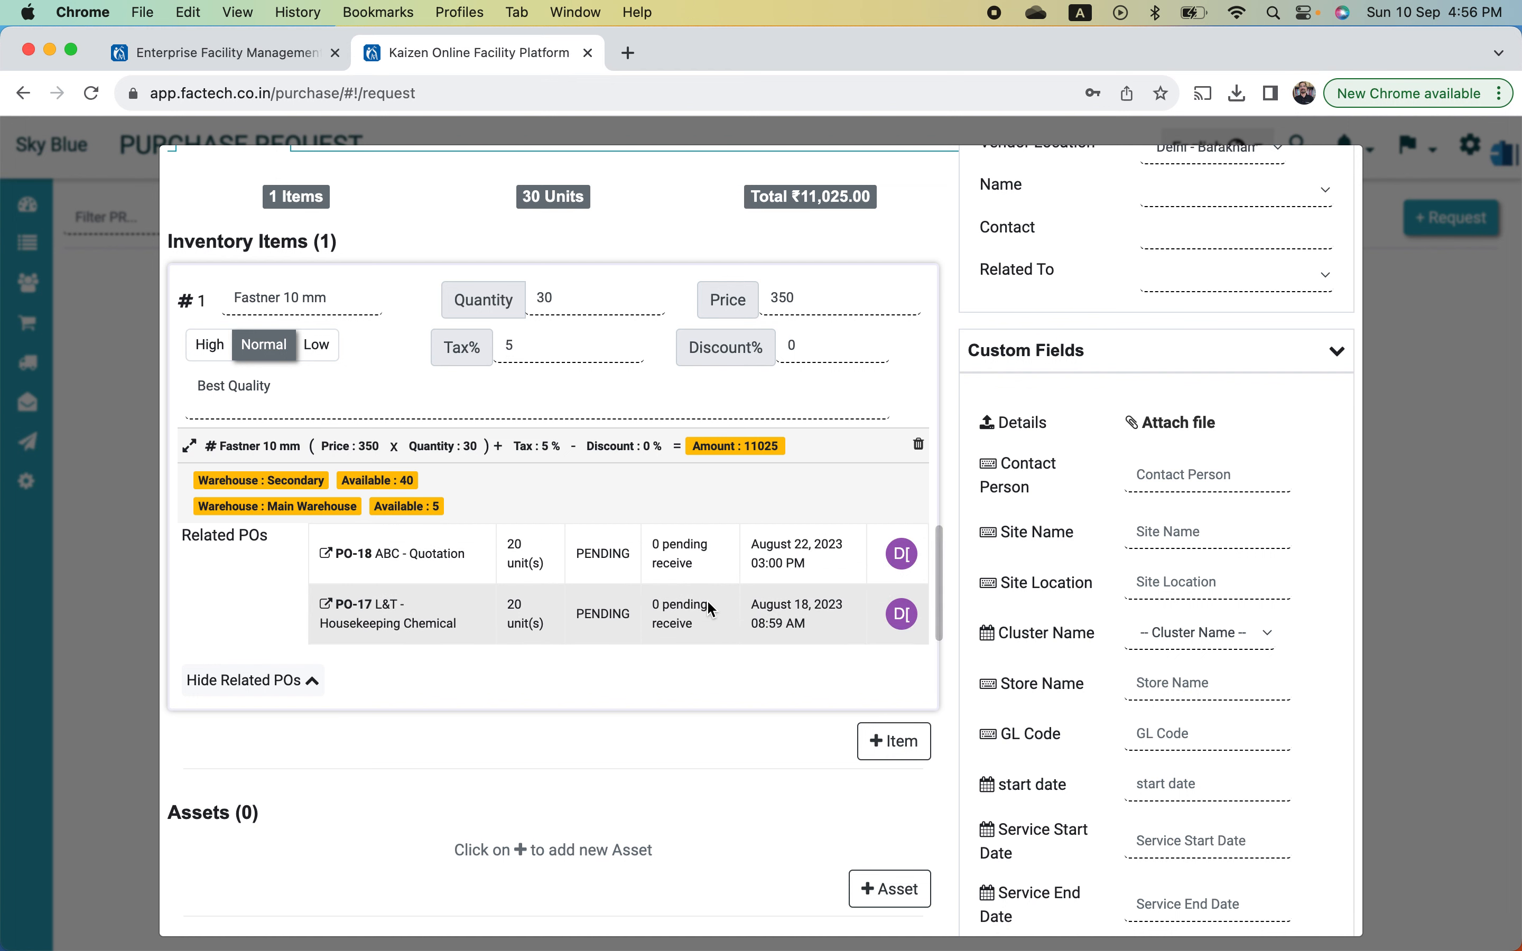
scroll(707, 600, down, 1)
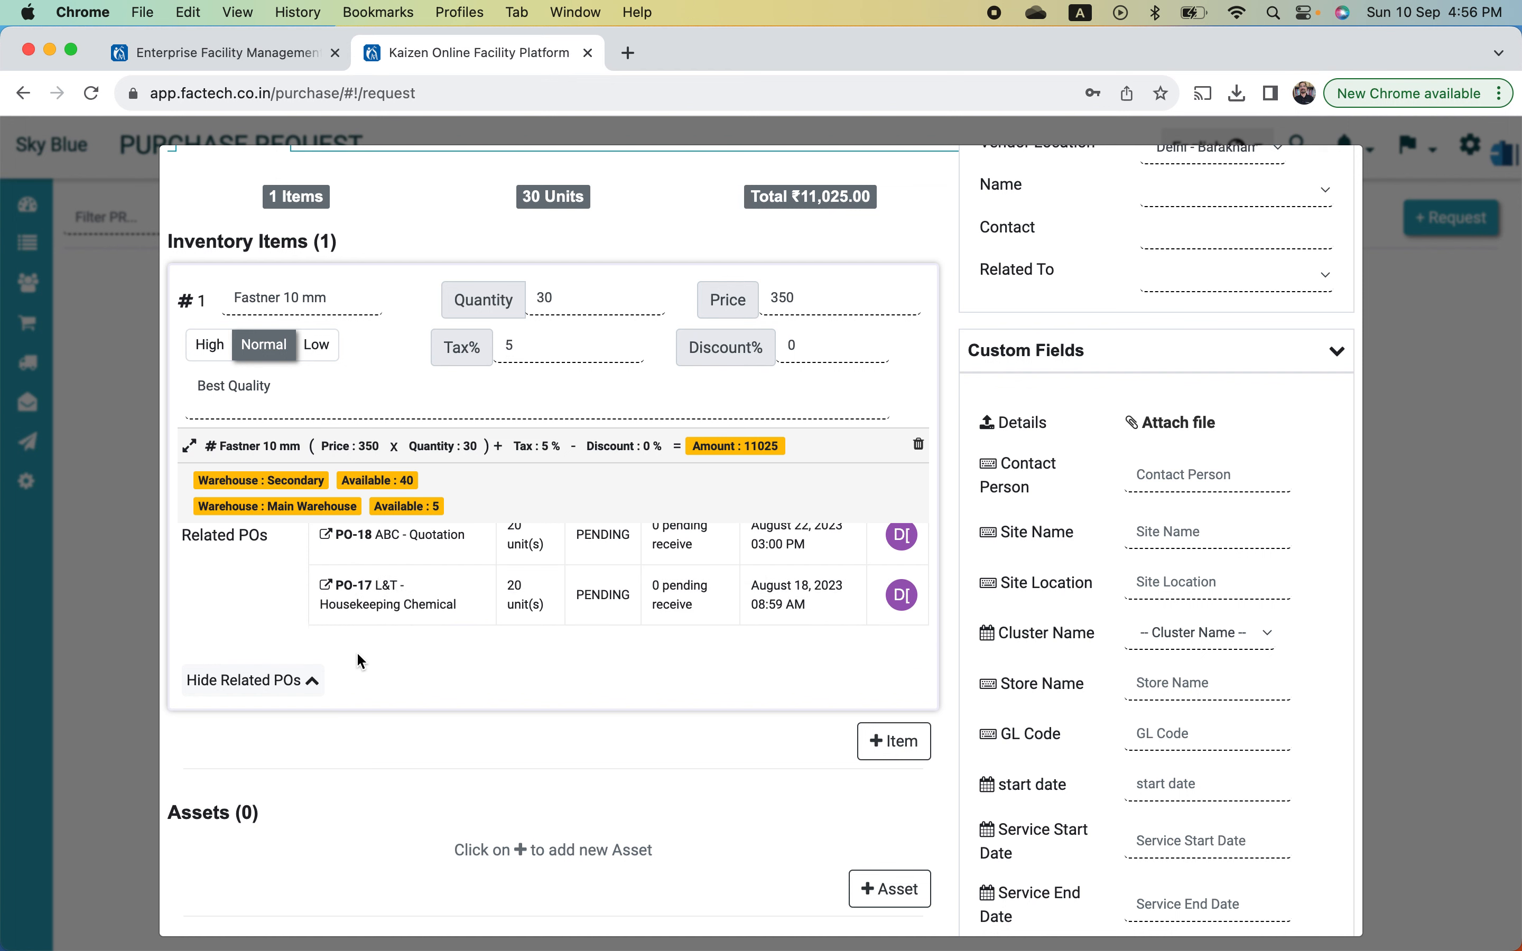
scroll(440, 641, down, 1)
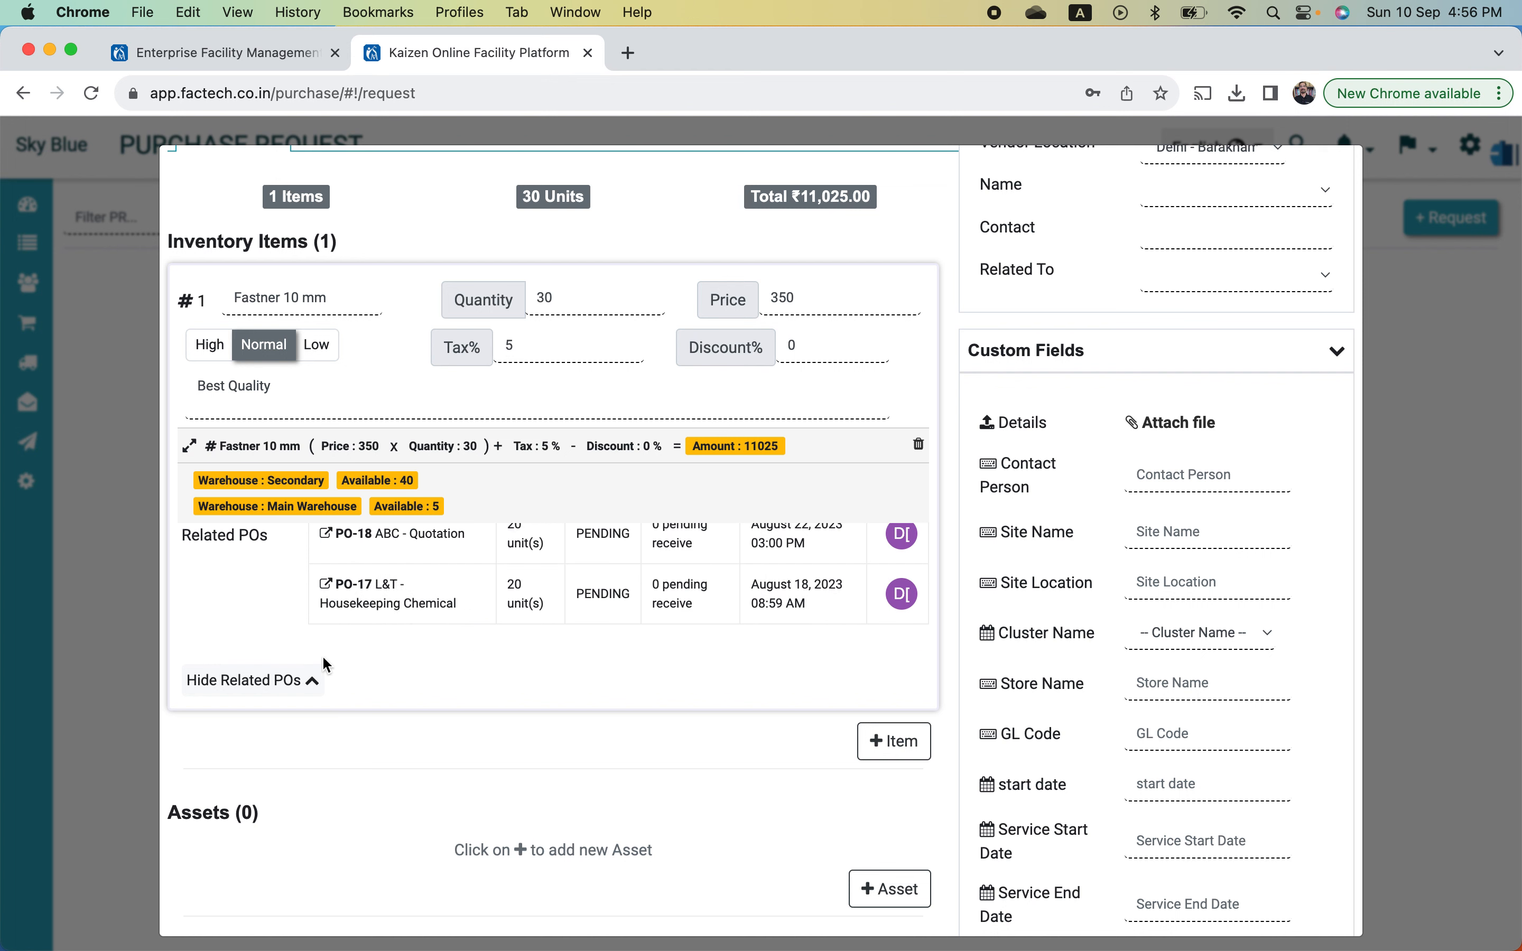
click(308, 690)
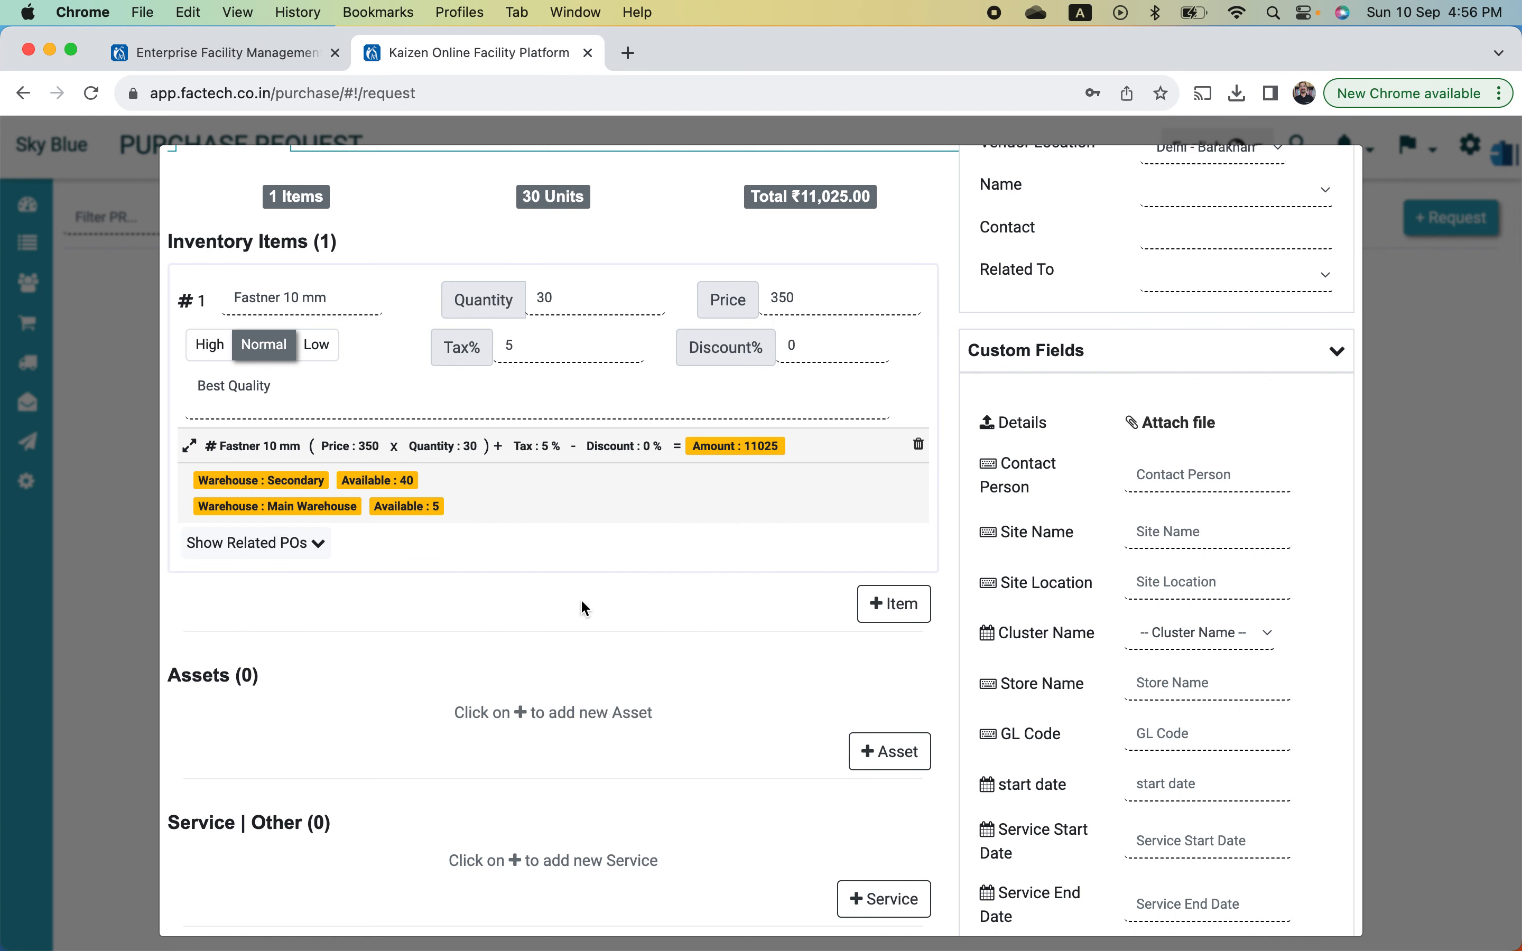
- Add a second inventory item line and select Amery paper
click(898, 604)
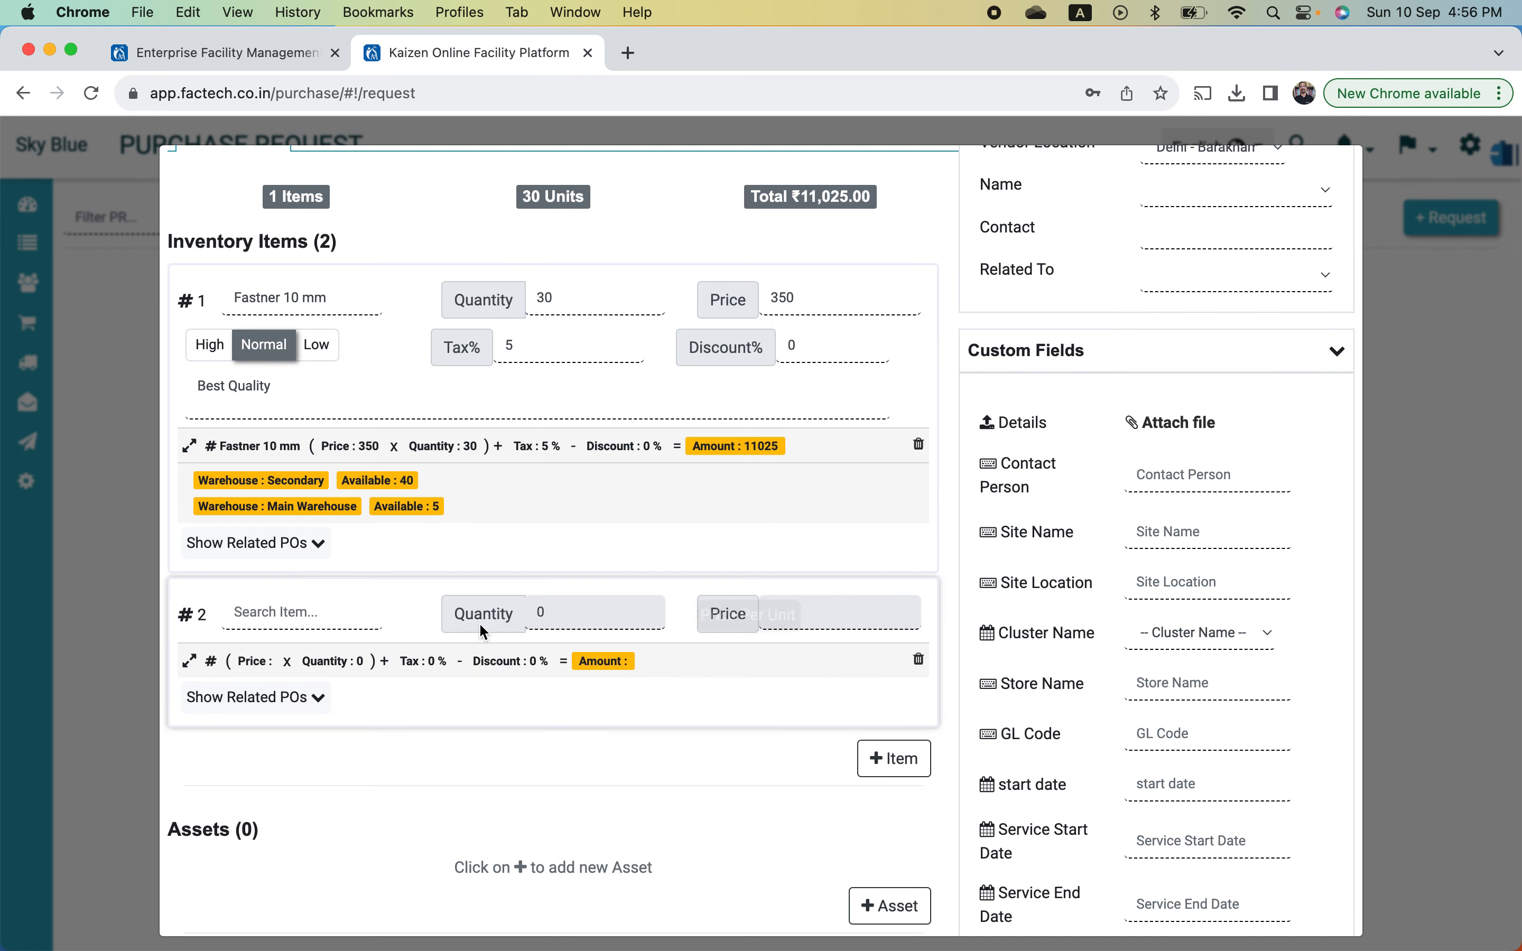
click(288, 619)
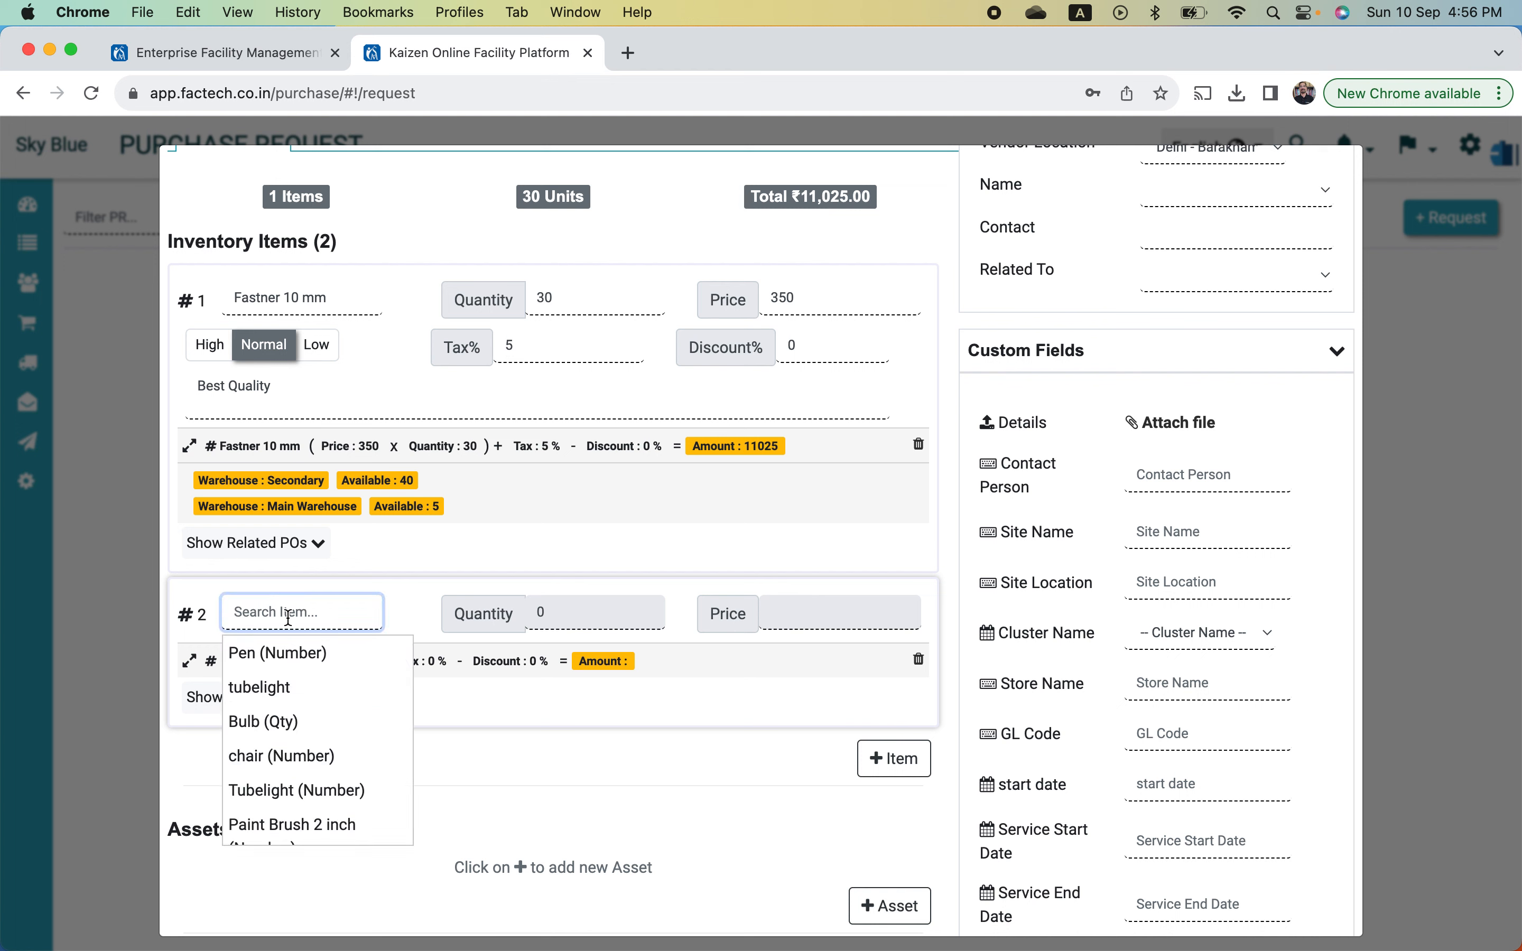
text(Ma)
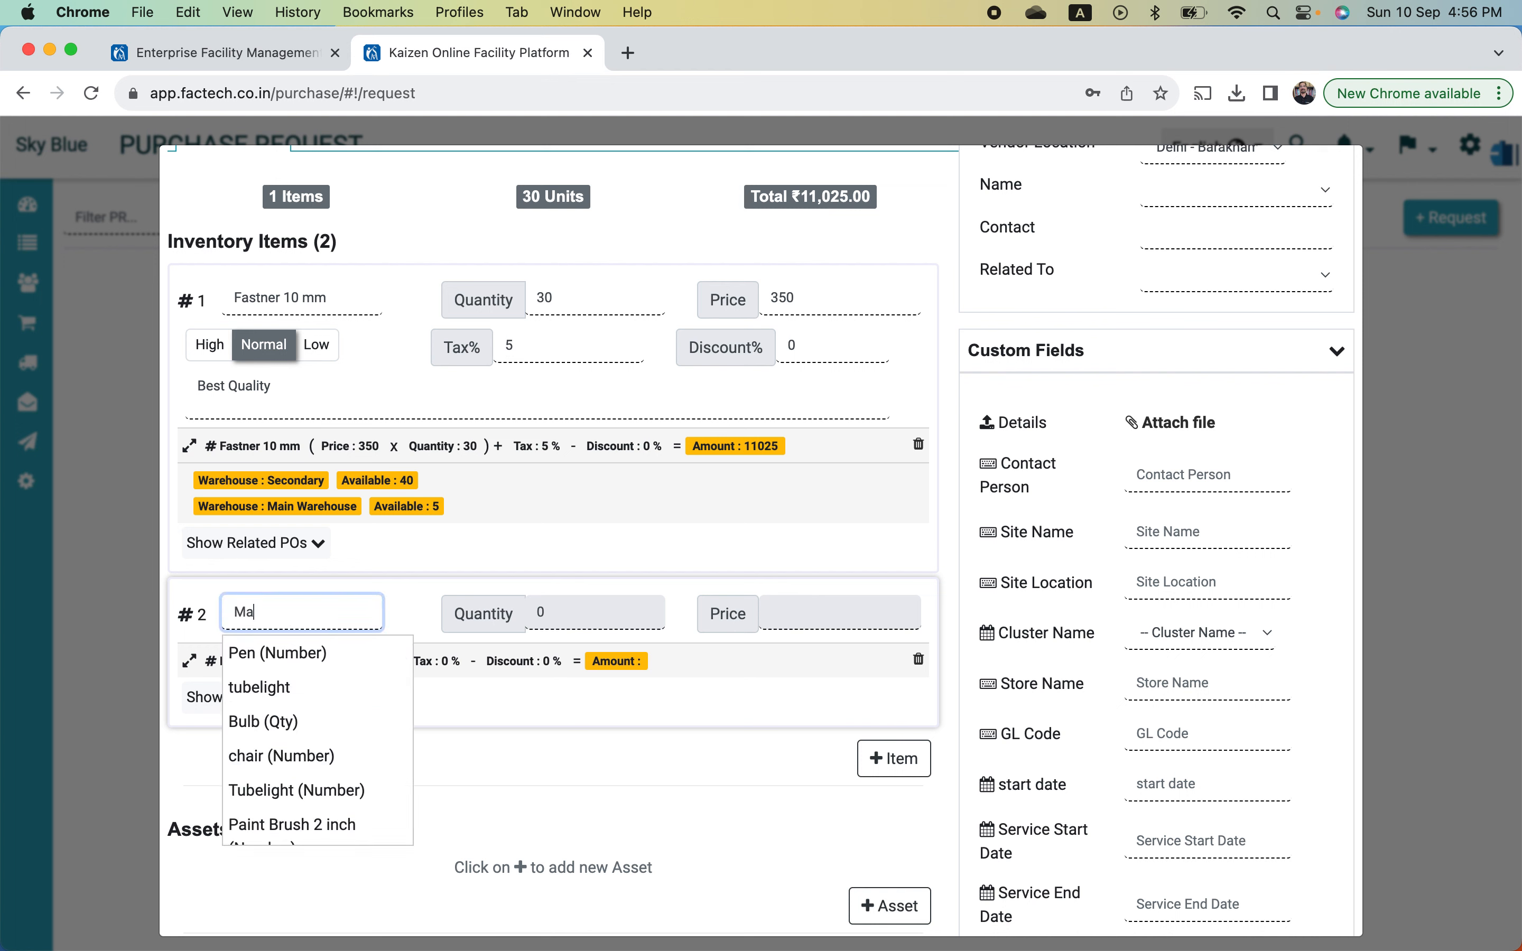
key(BackSpace)
key(BackSpace)
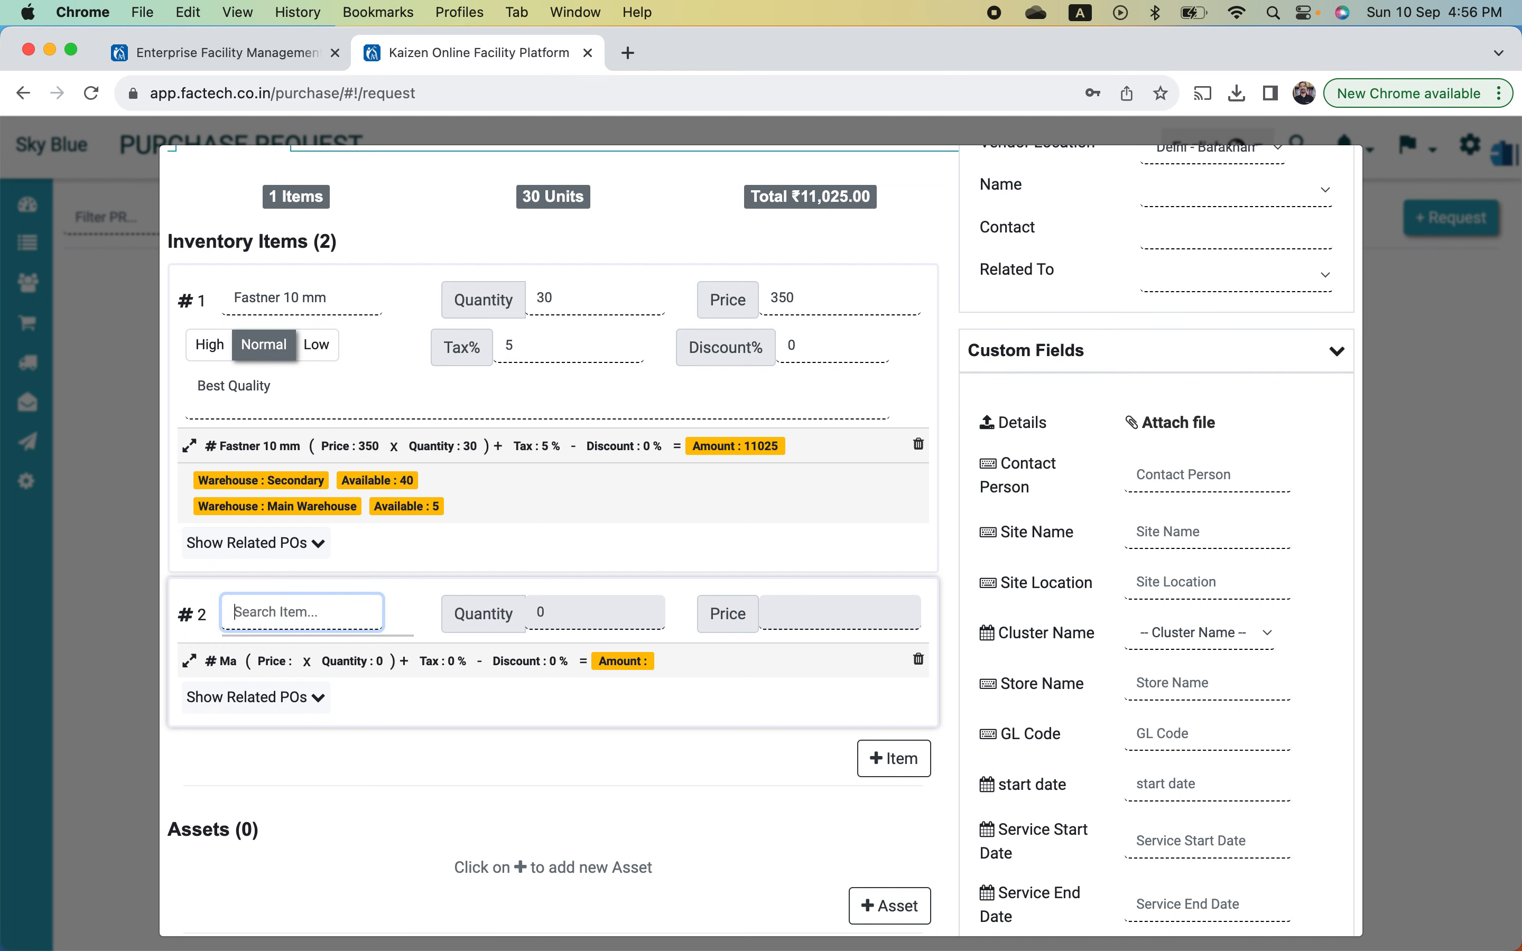
scroll(338, 827, down, 5)
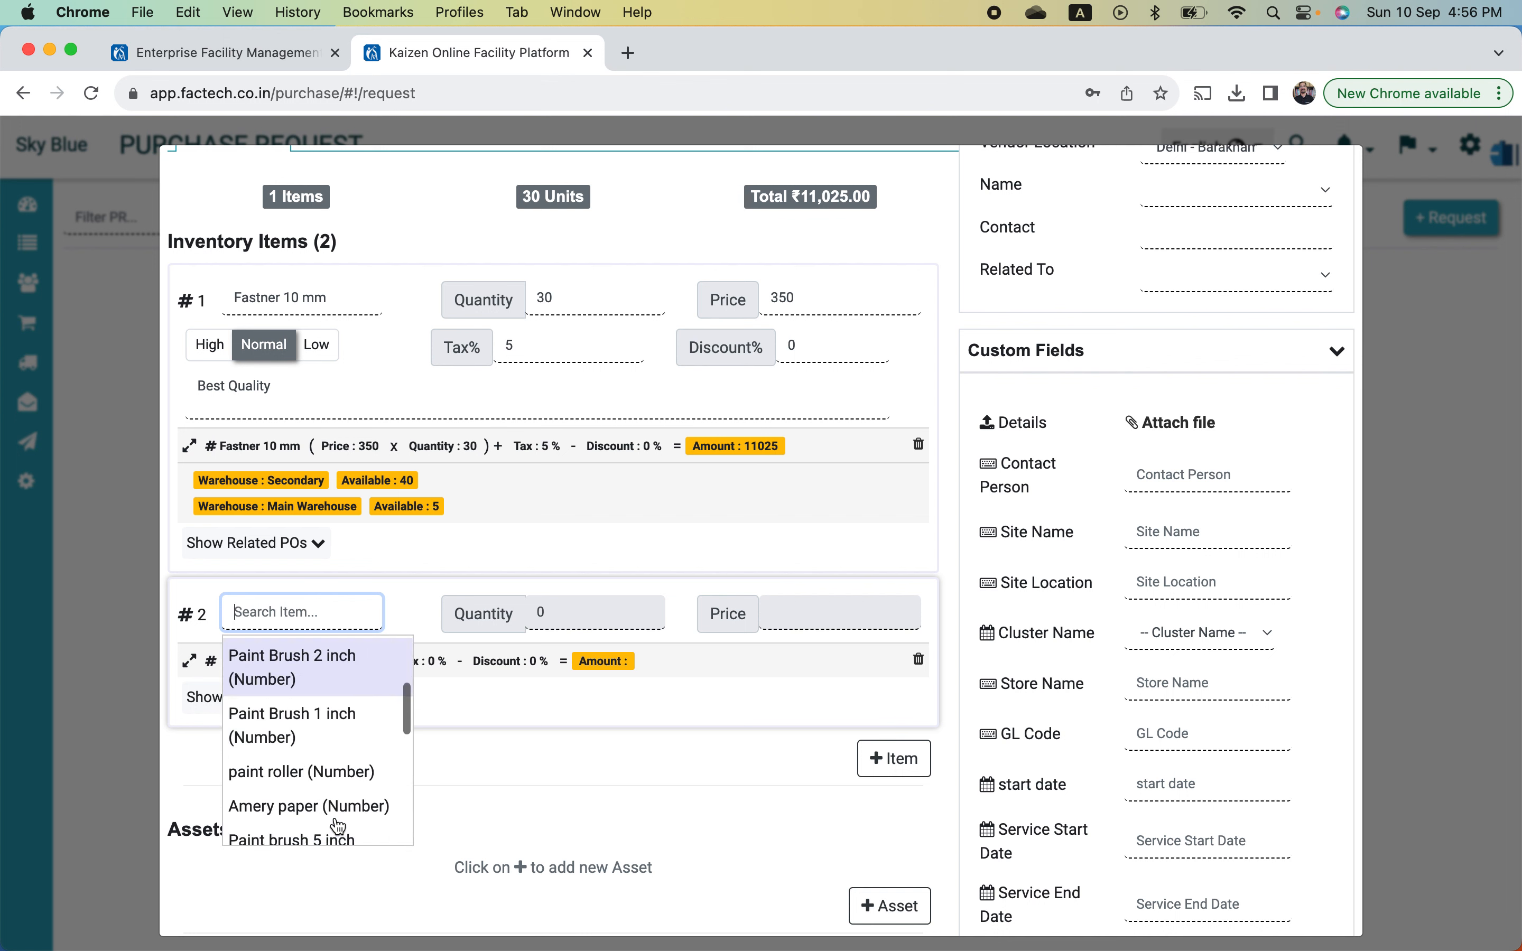
click(361, 788)
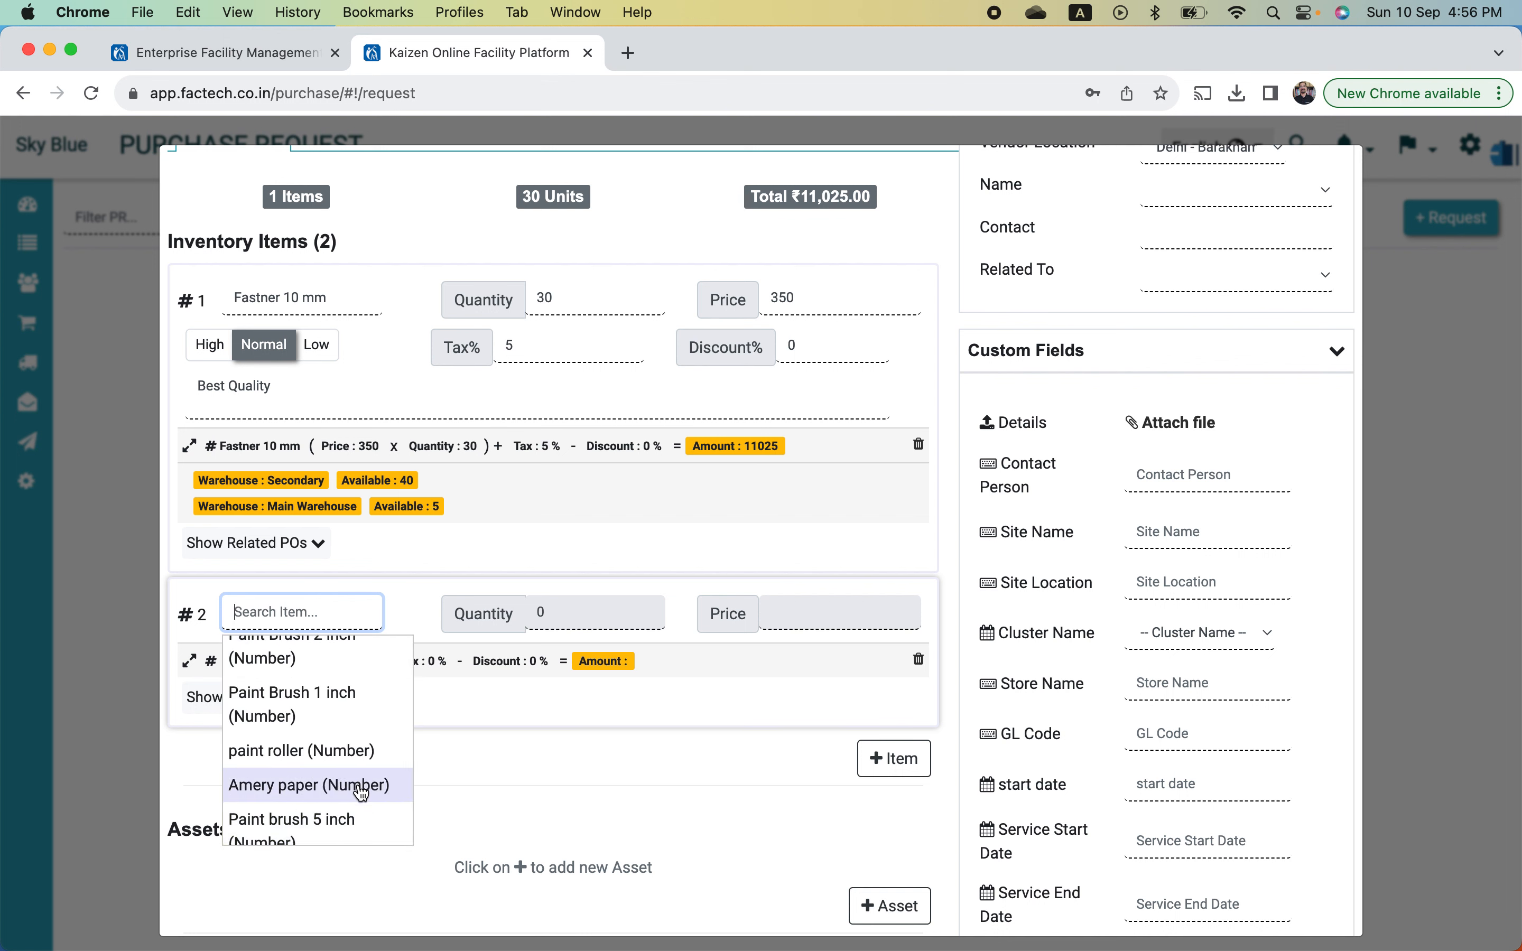
- Give Amery paper quantity 20 and price 105, bringing the total to ₹13,125
click(596, 616)
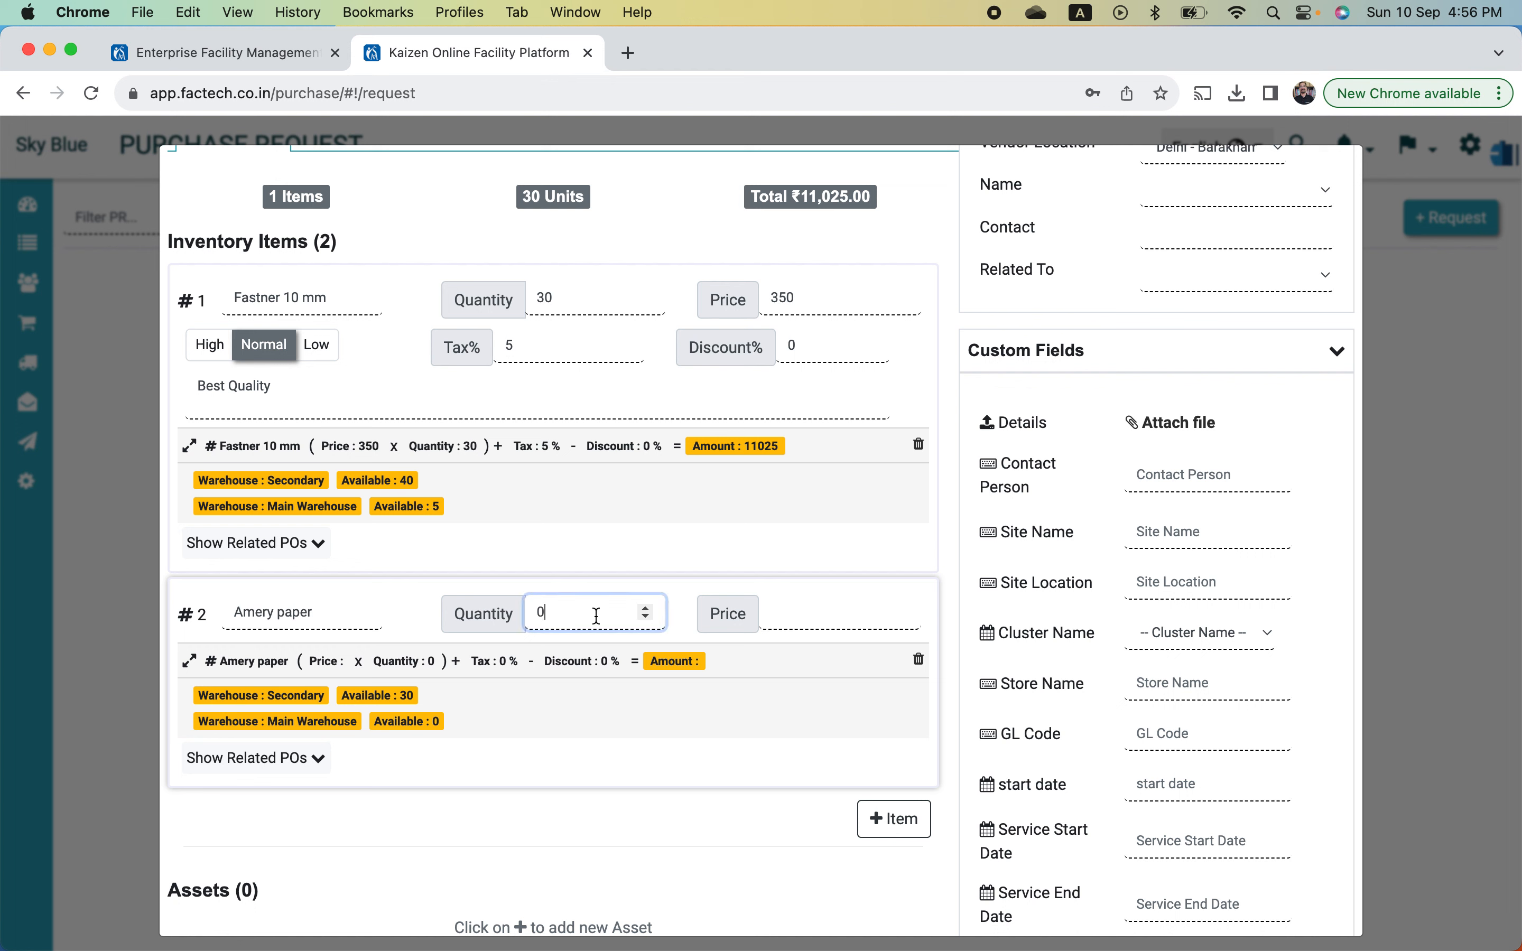
click(368, 619)
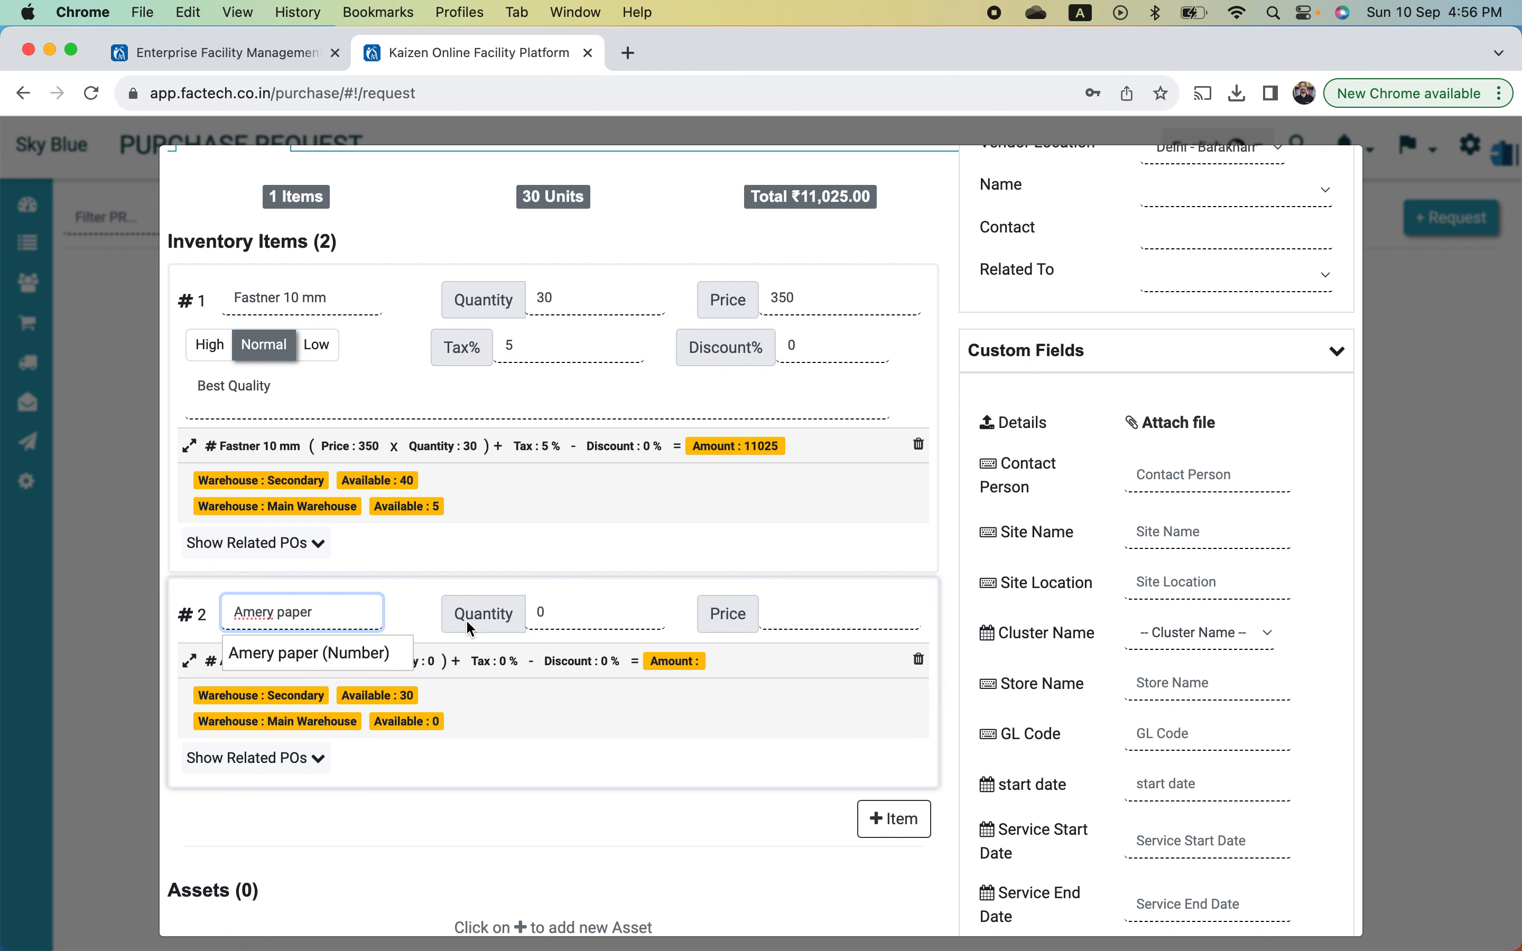
click(581, 620)
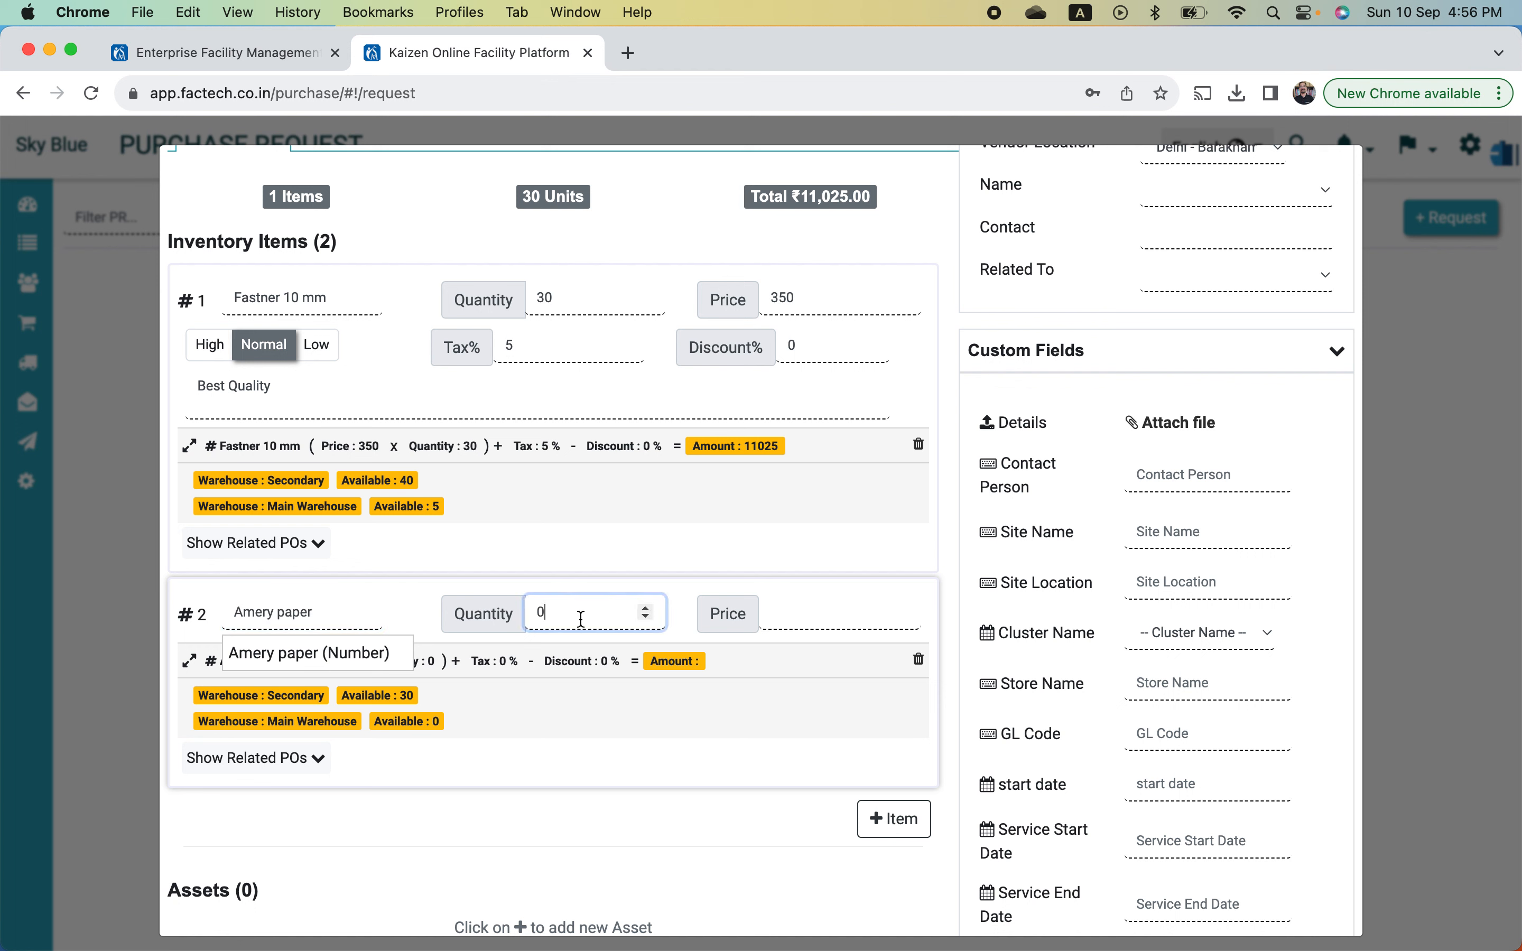
key(BackSpace)
text(20)
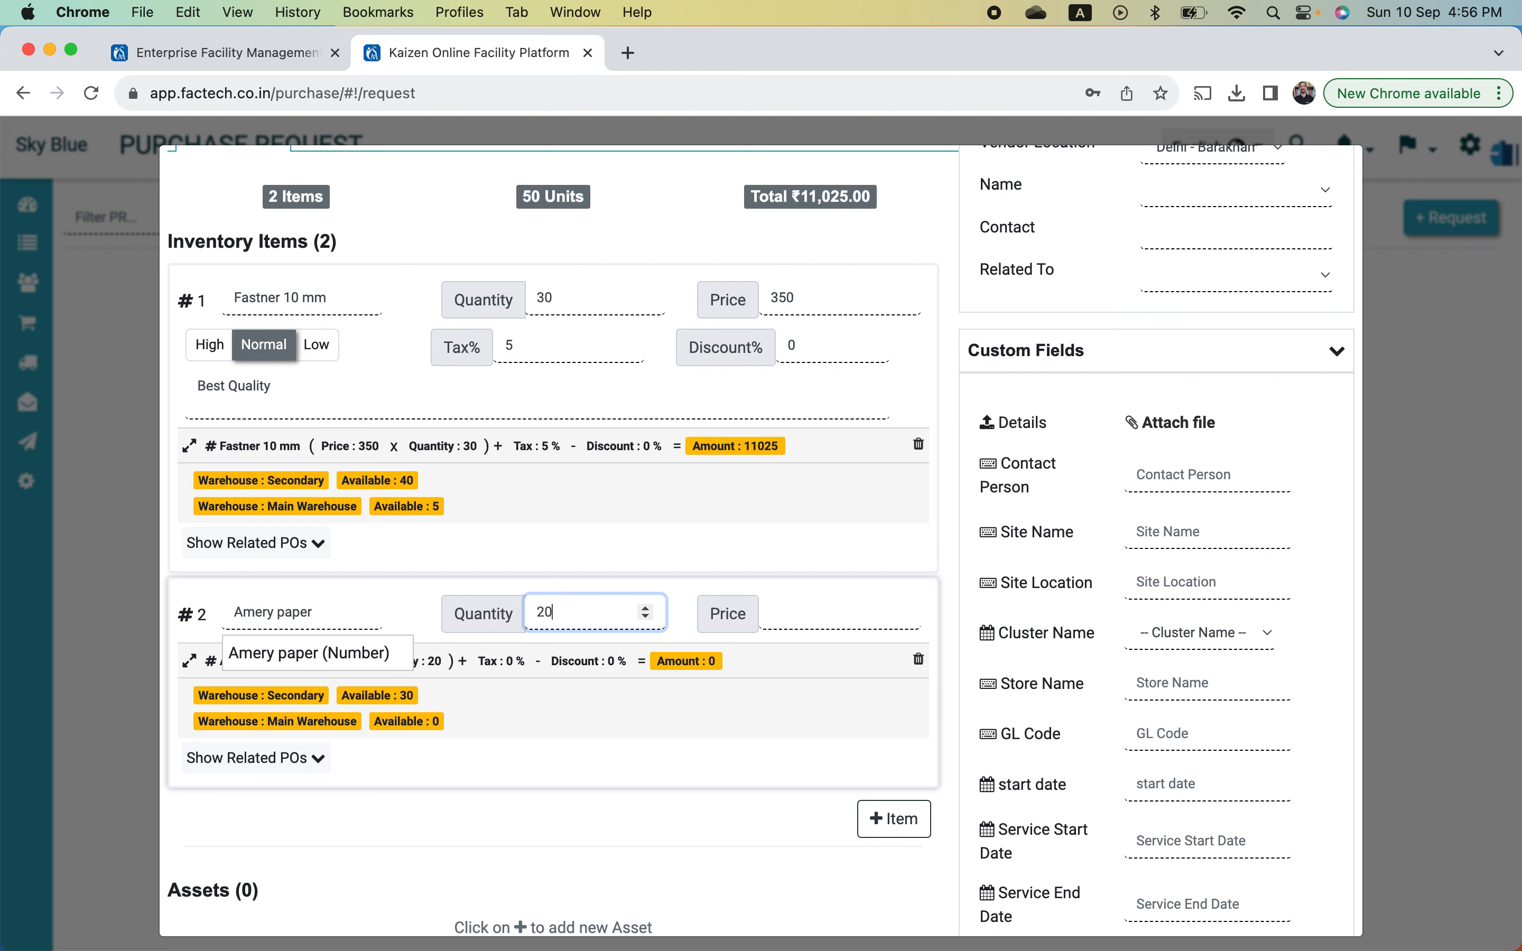
click(800, 609)
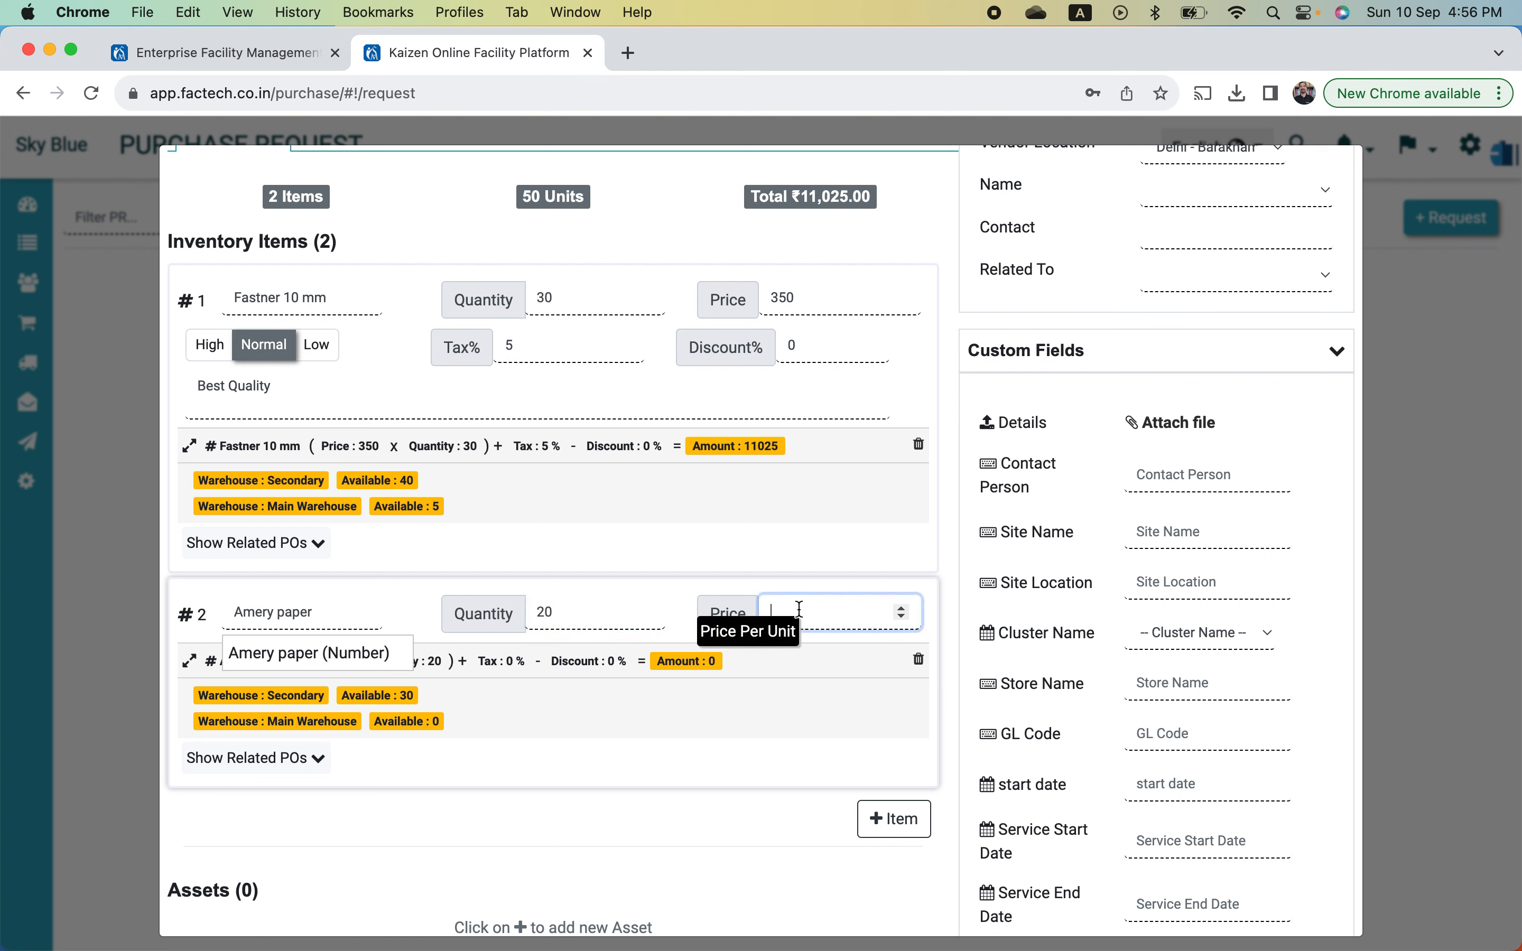
text(10)
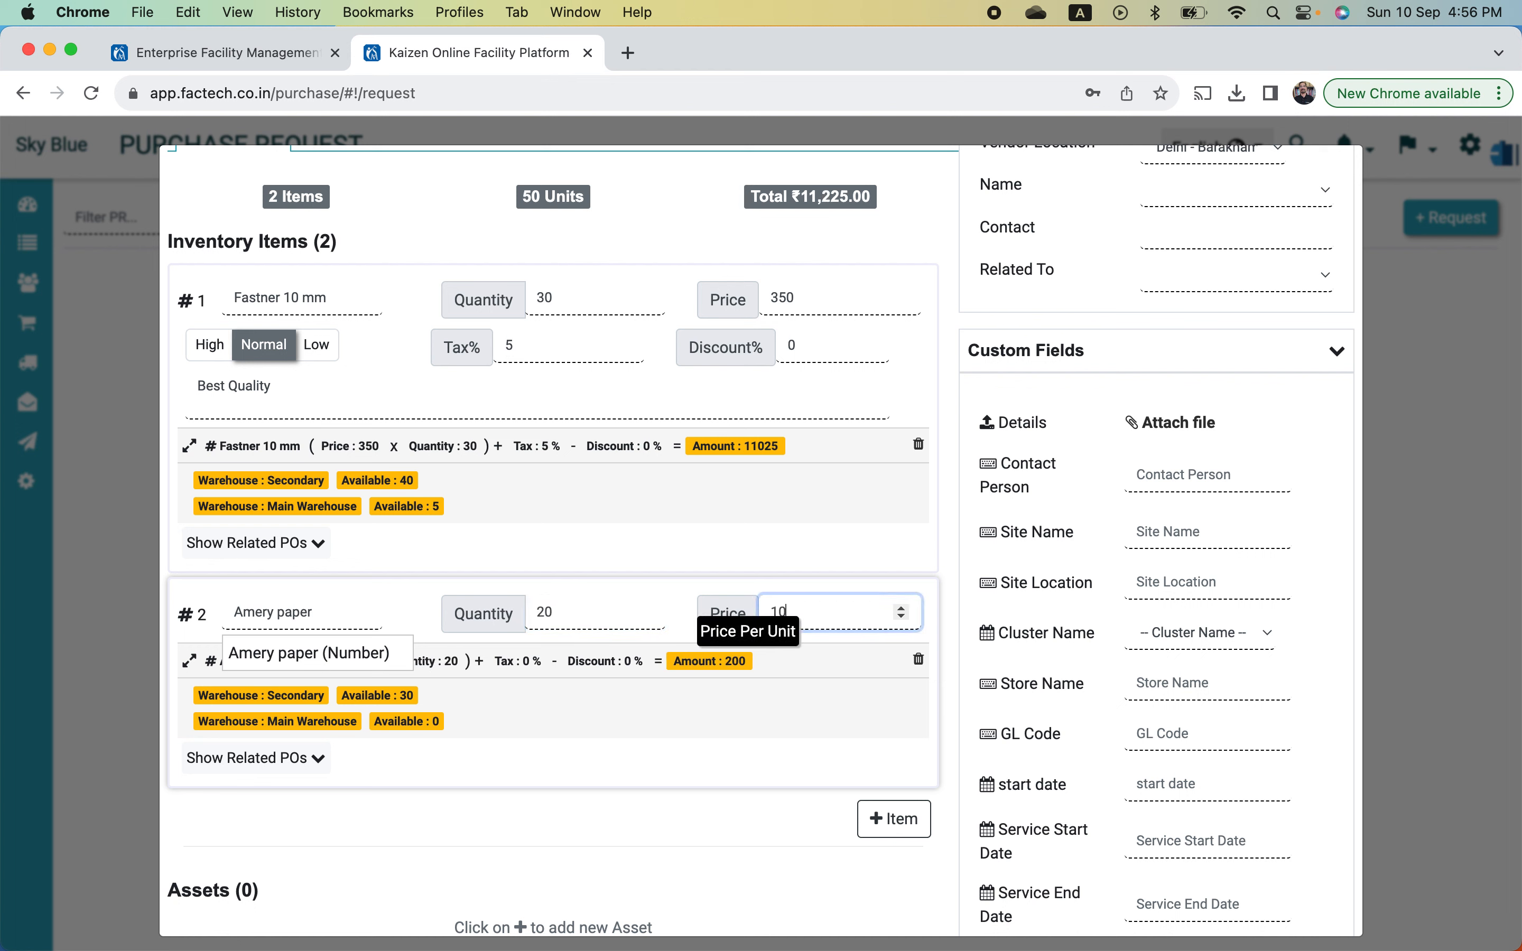
text(5)
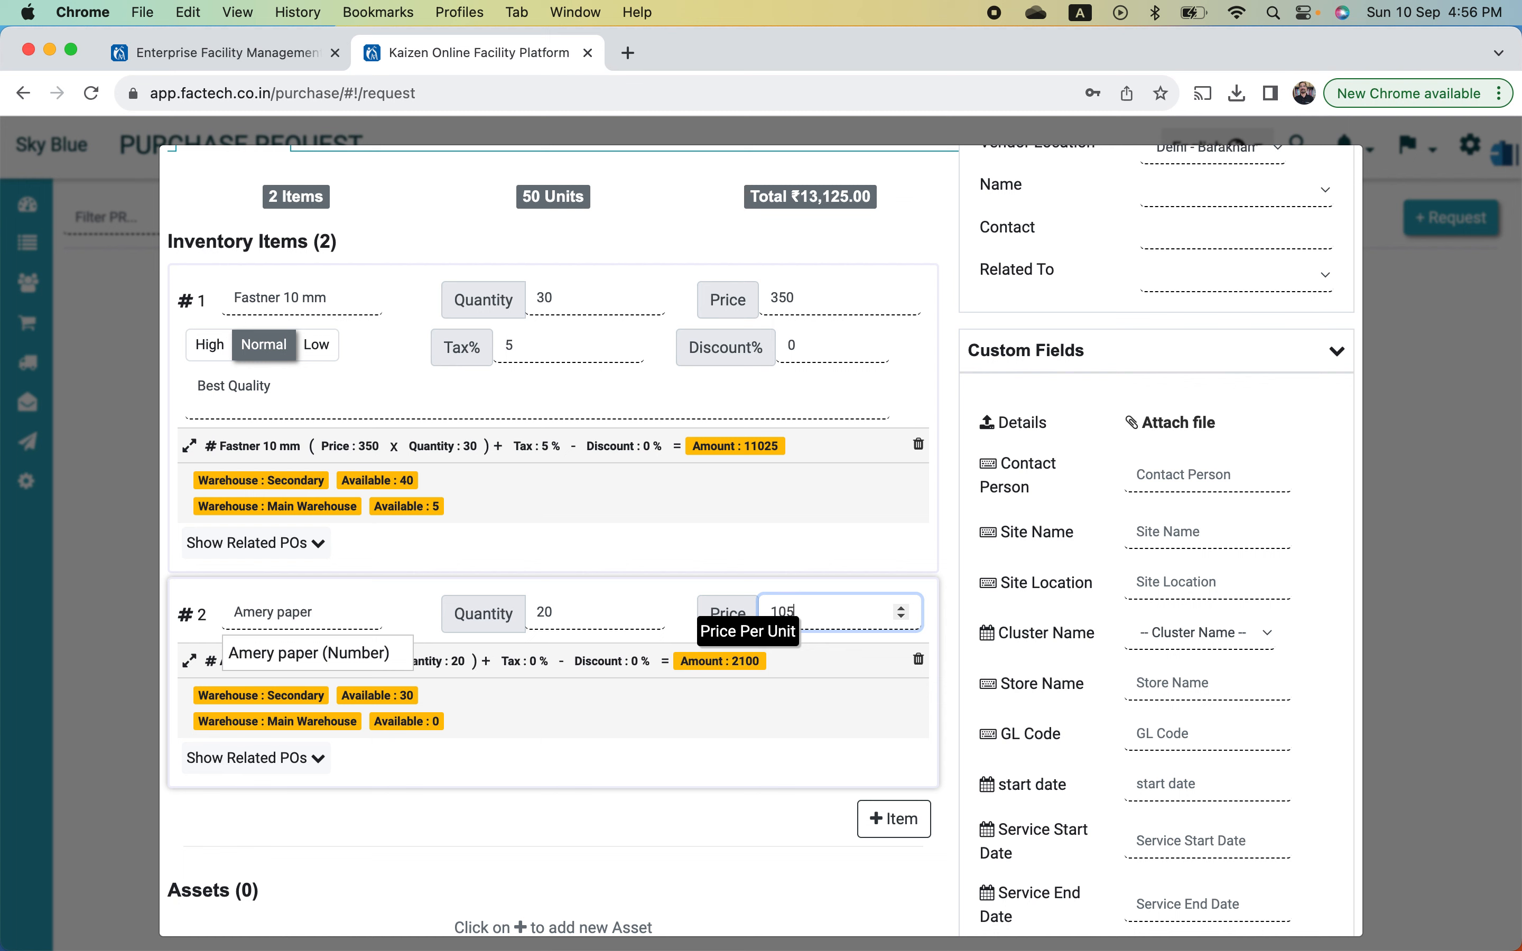
click(678, 759)
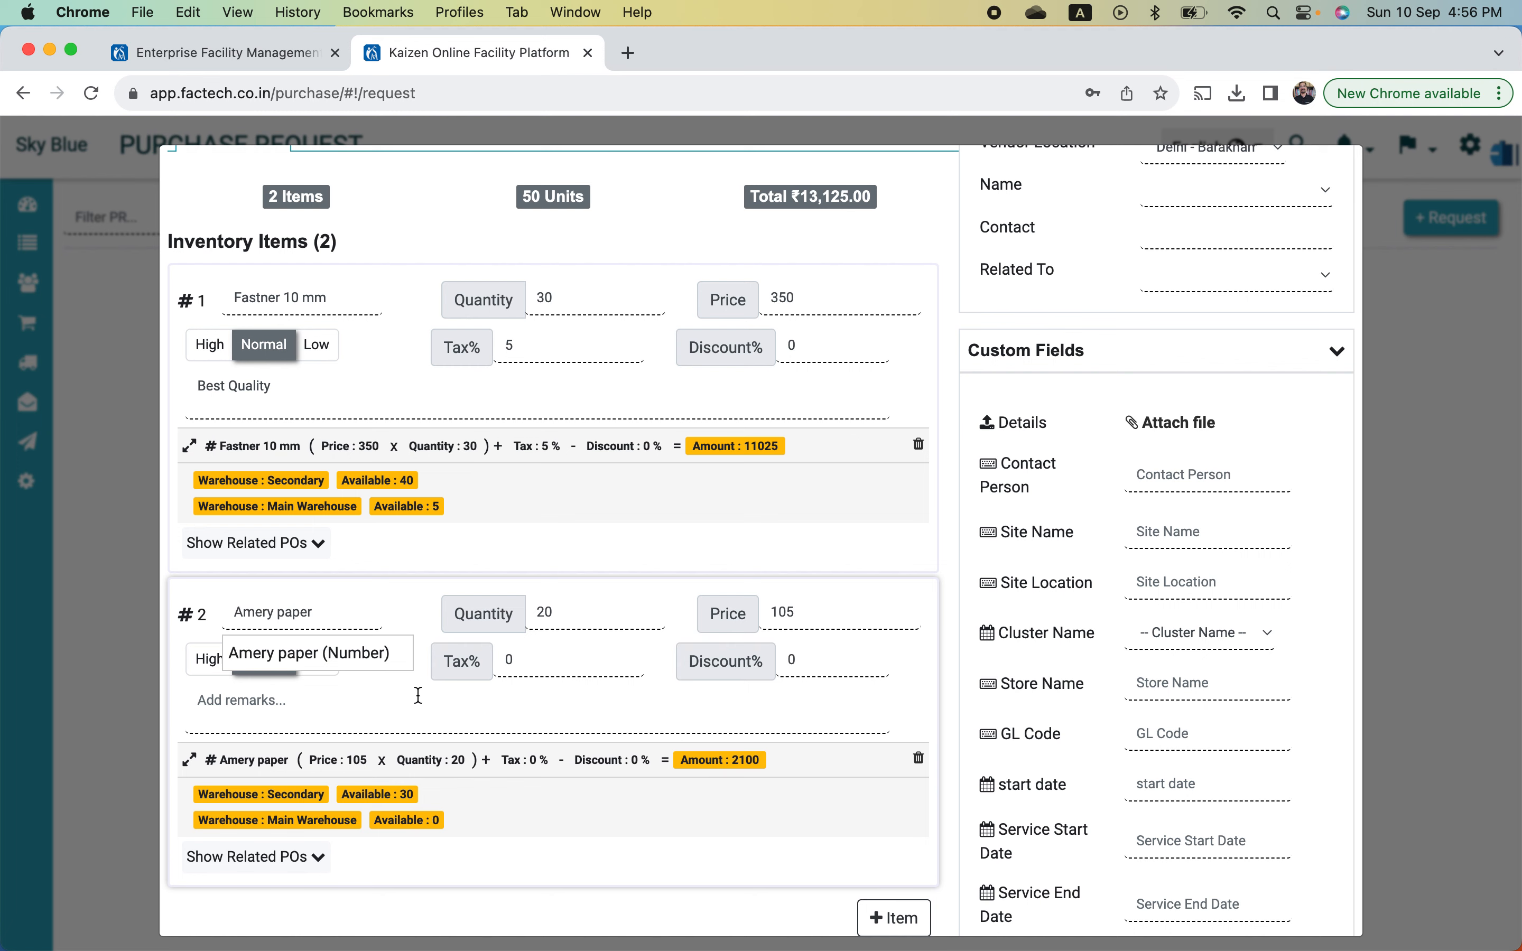
click(330, 655)
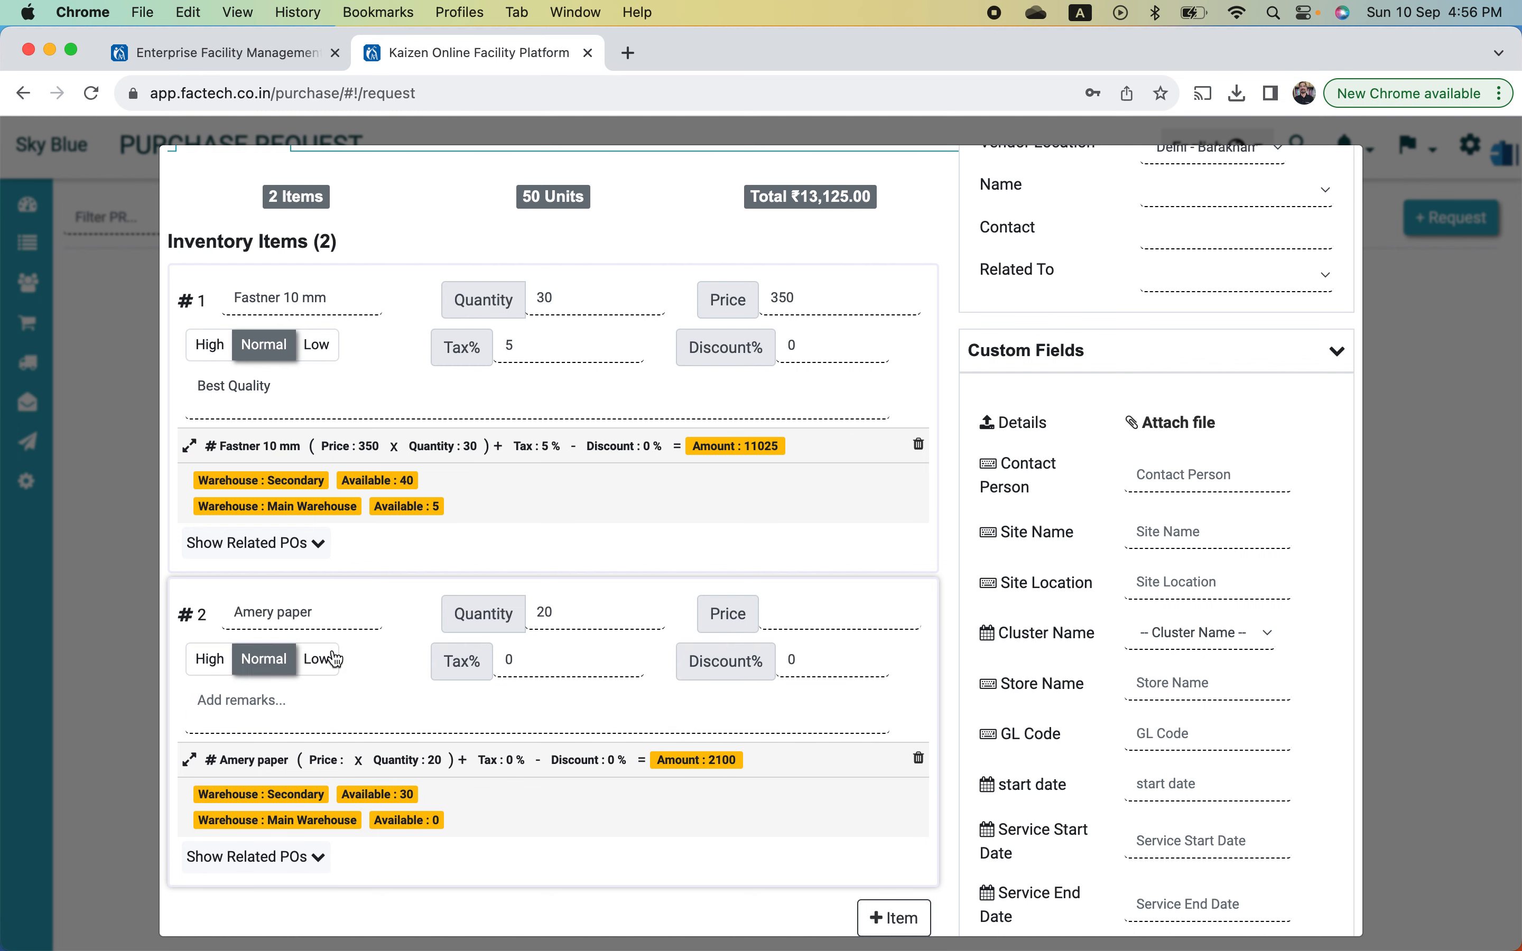
click(314, 729)
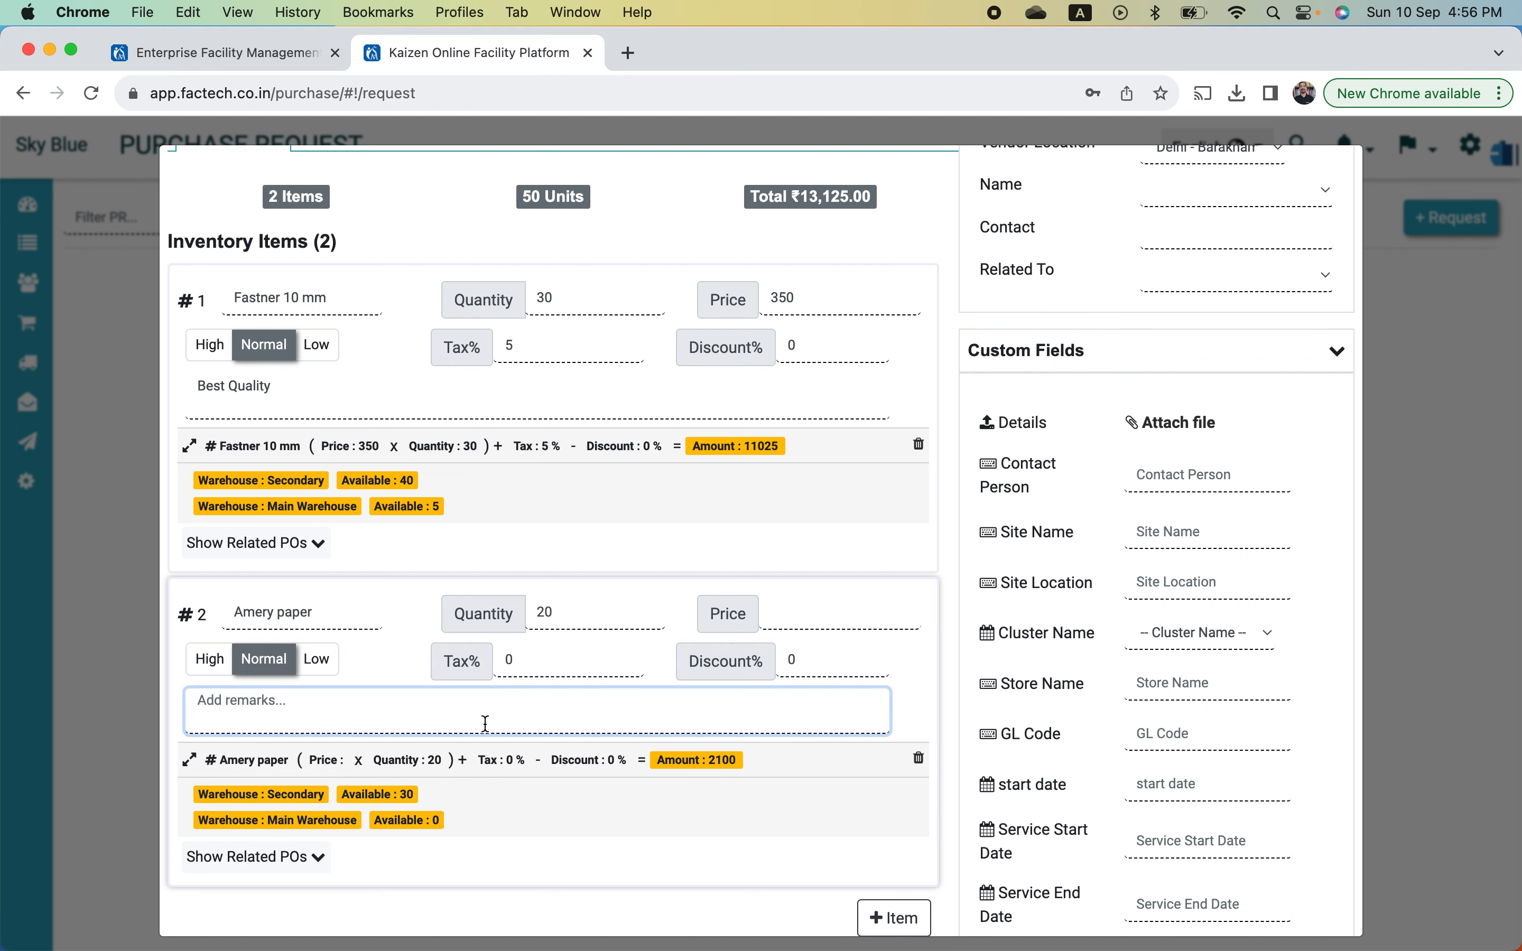
scroll(484, 722, down, 2)
scroll(486, 723, down, 5)
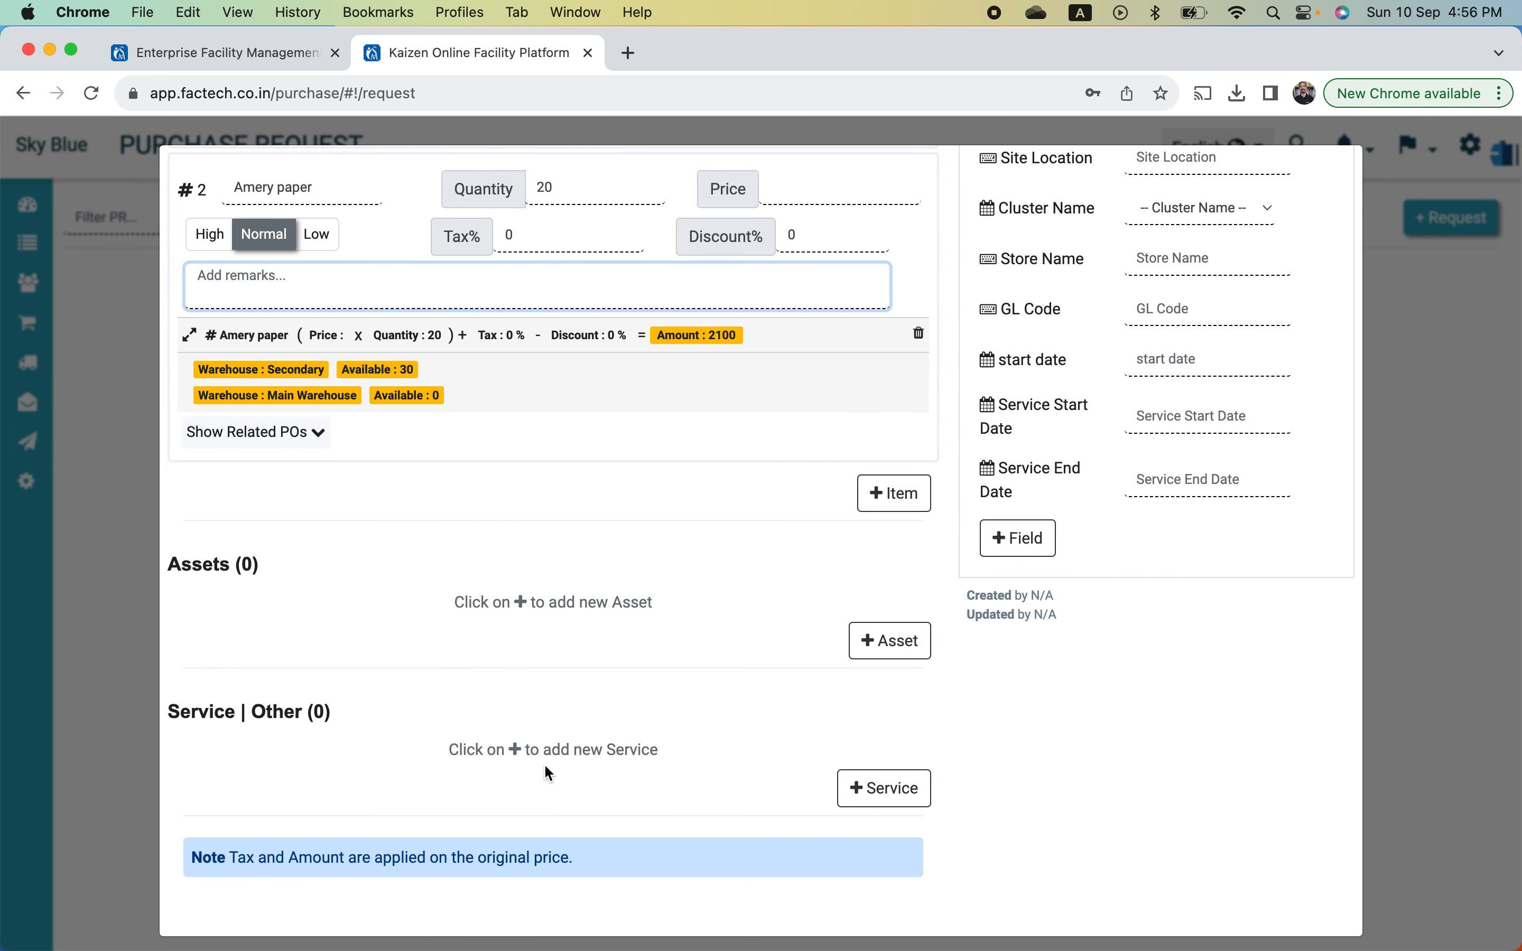
- Add an SS Dustbins service line with quantity 2 at price 500
click(872, 788)
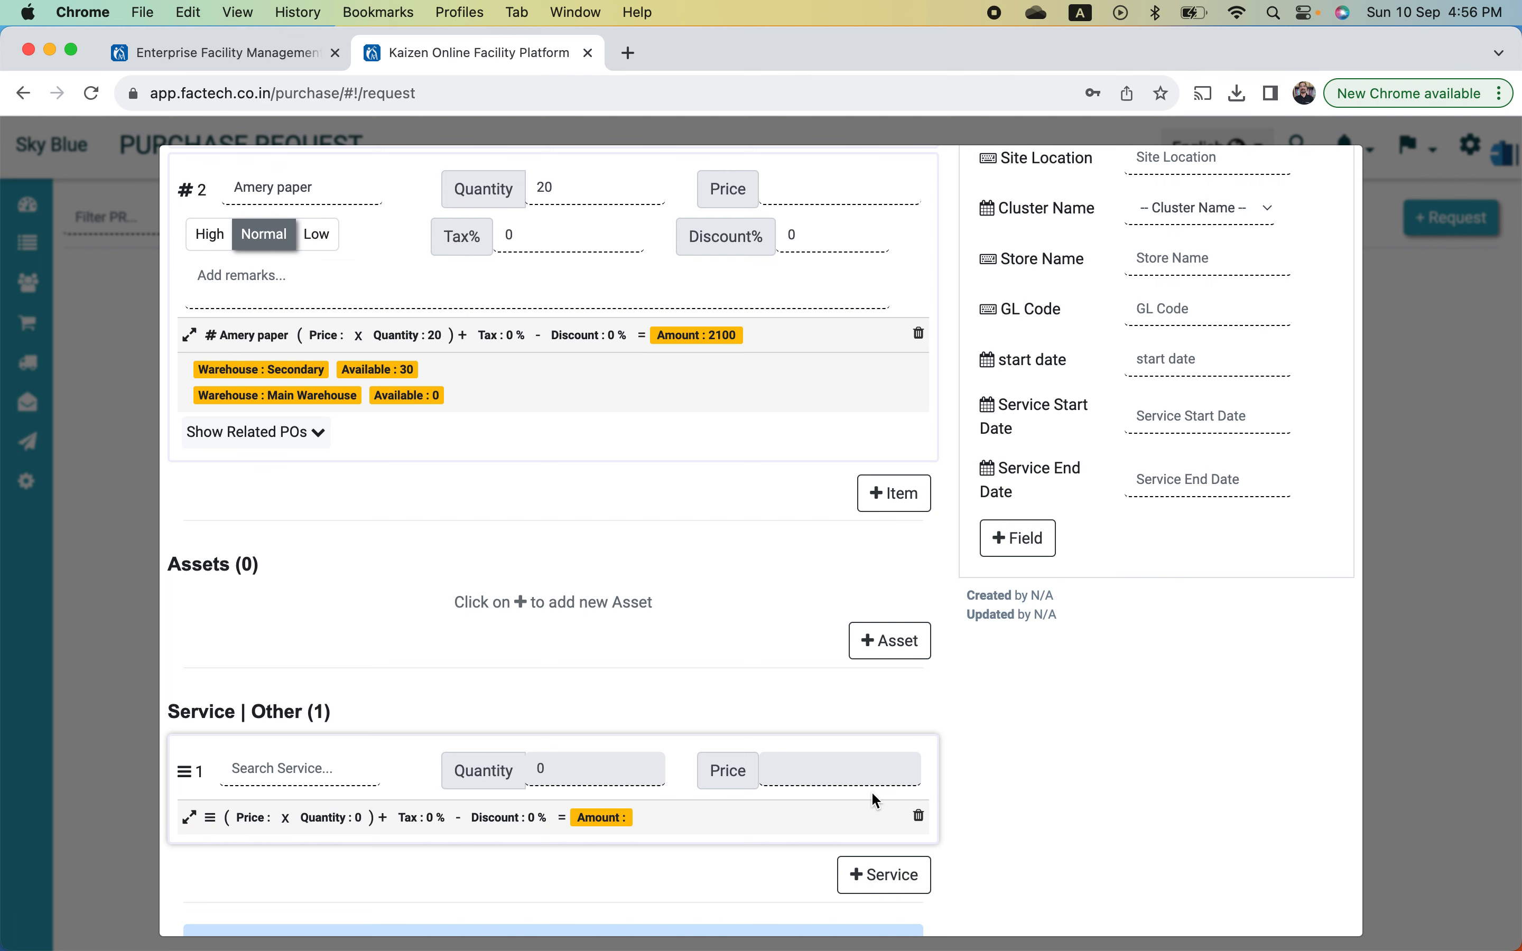
scroll(545, 739, down, 2)
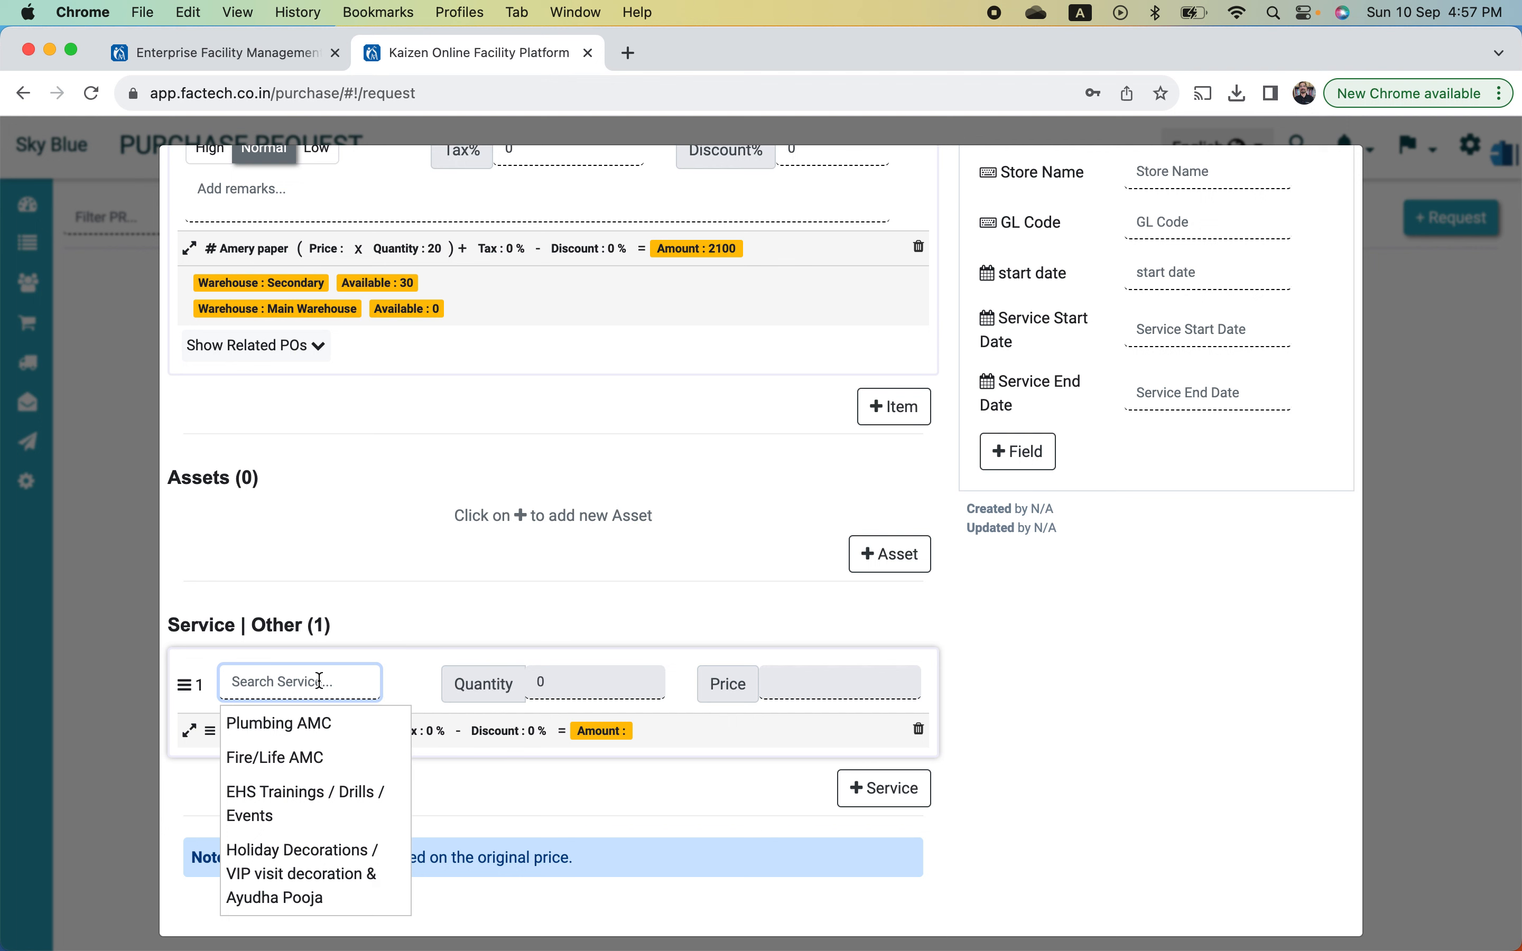
text(ins)
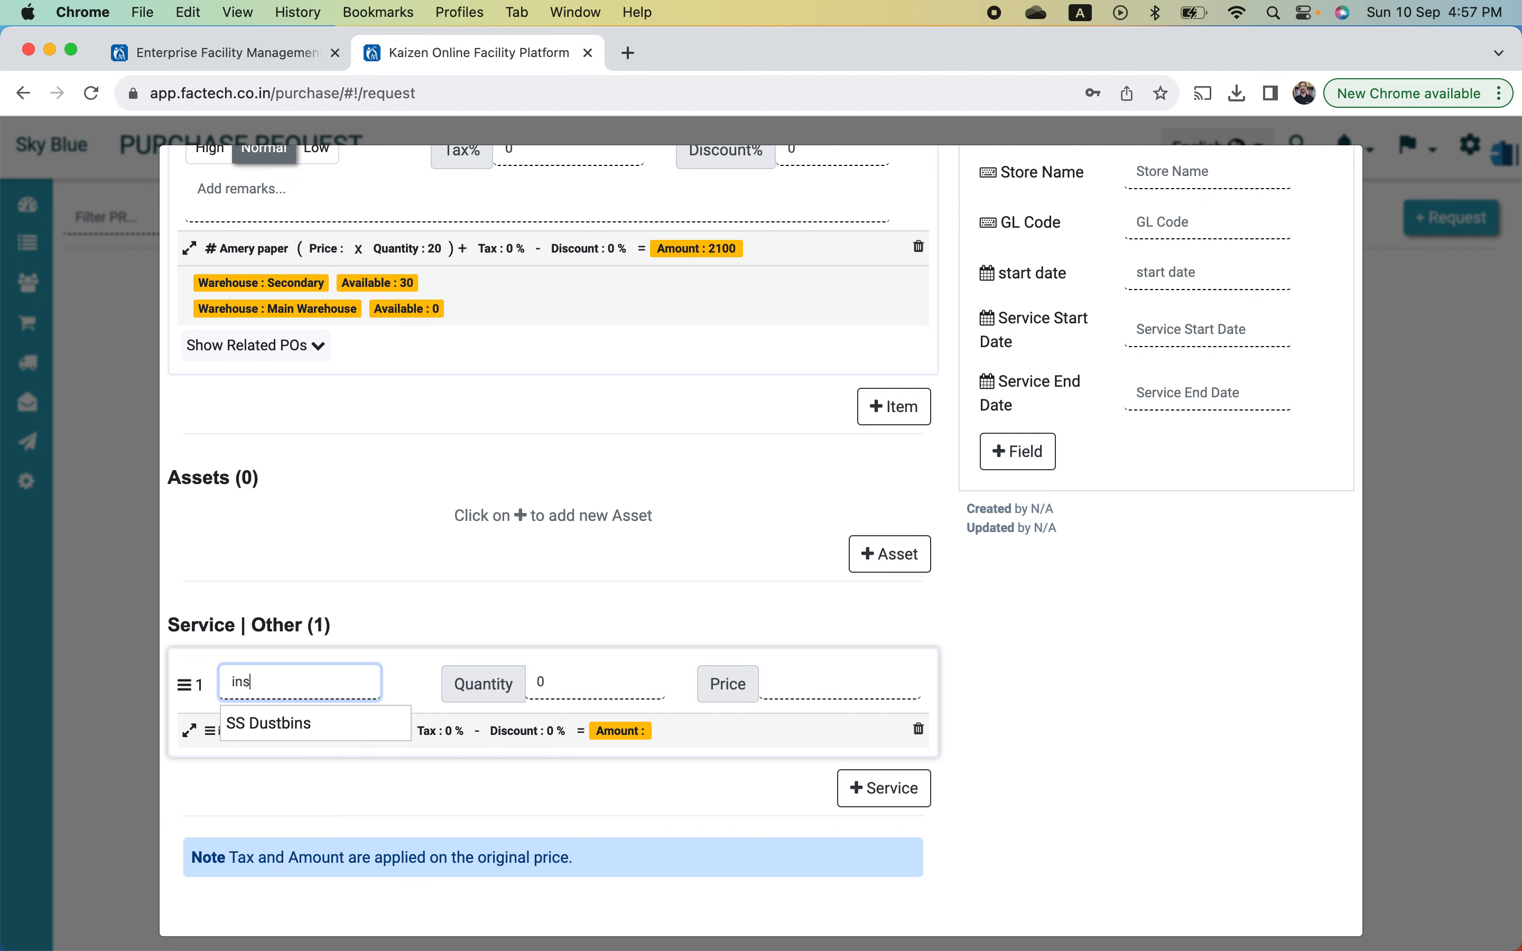
click(320, 724)
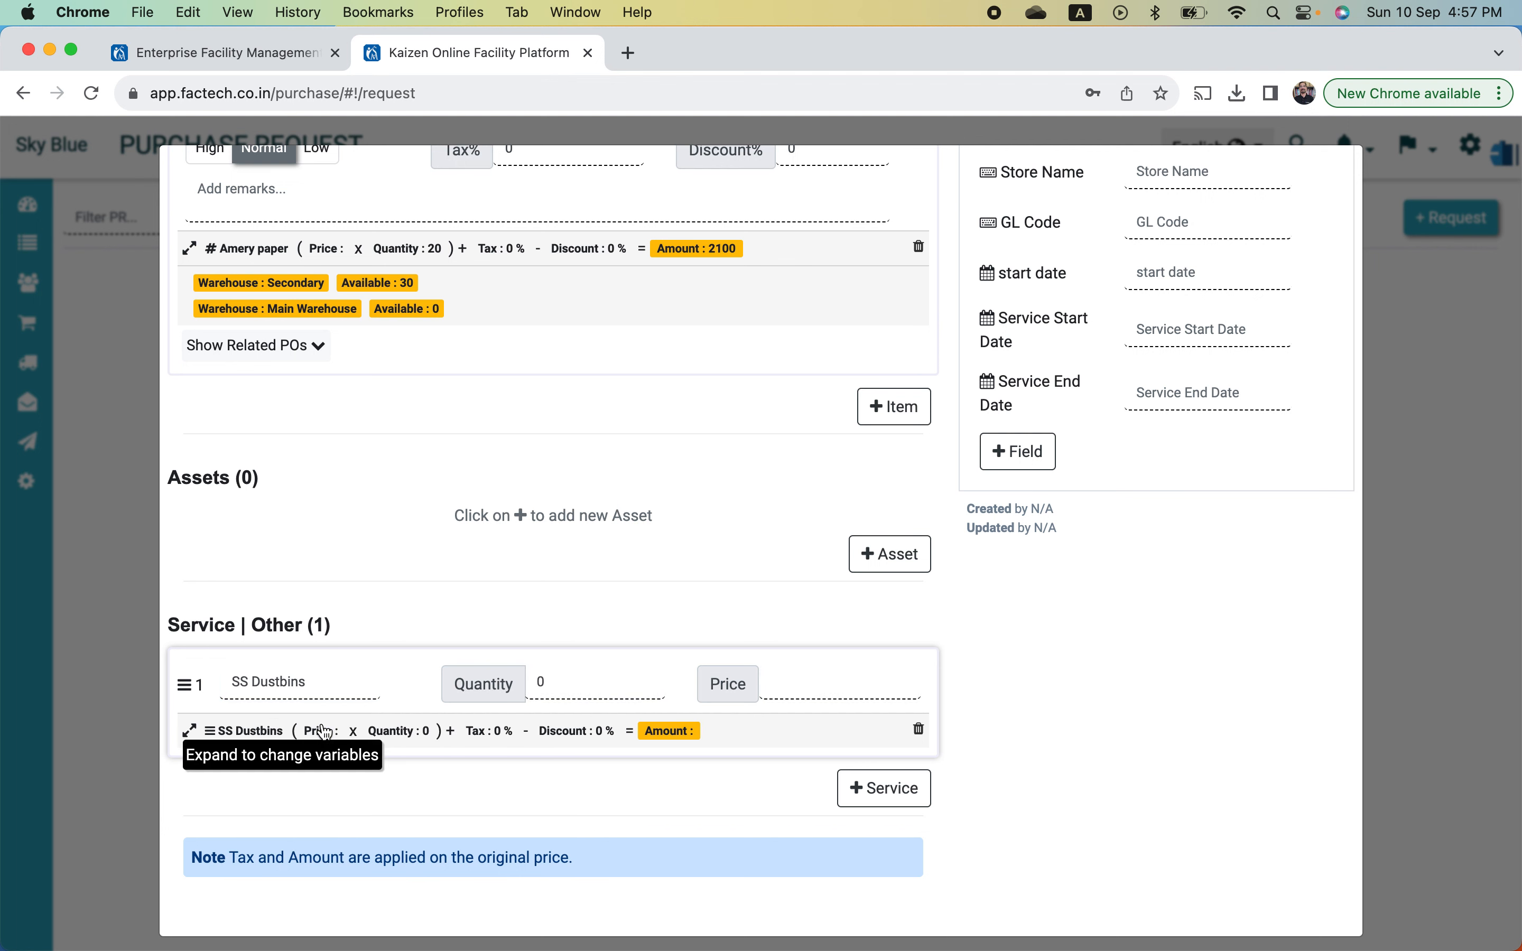
click(596, 686)
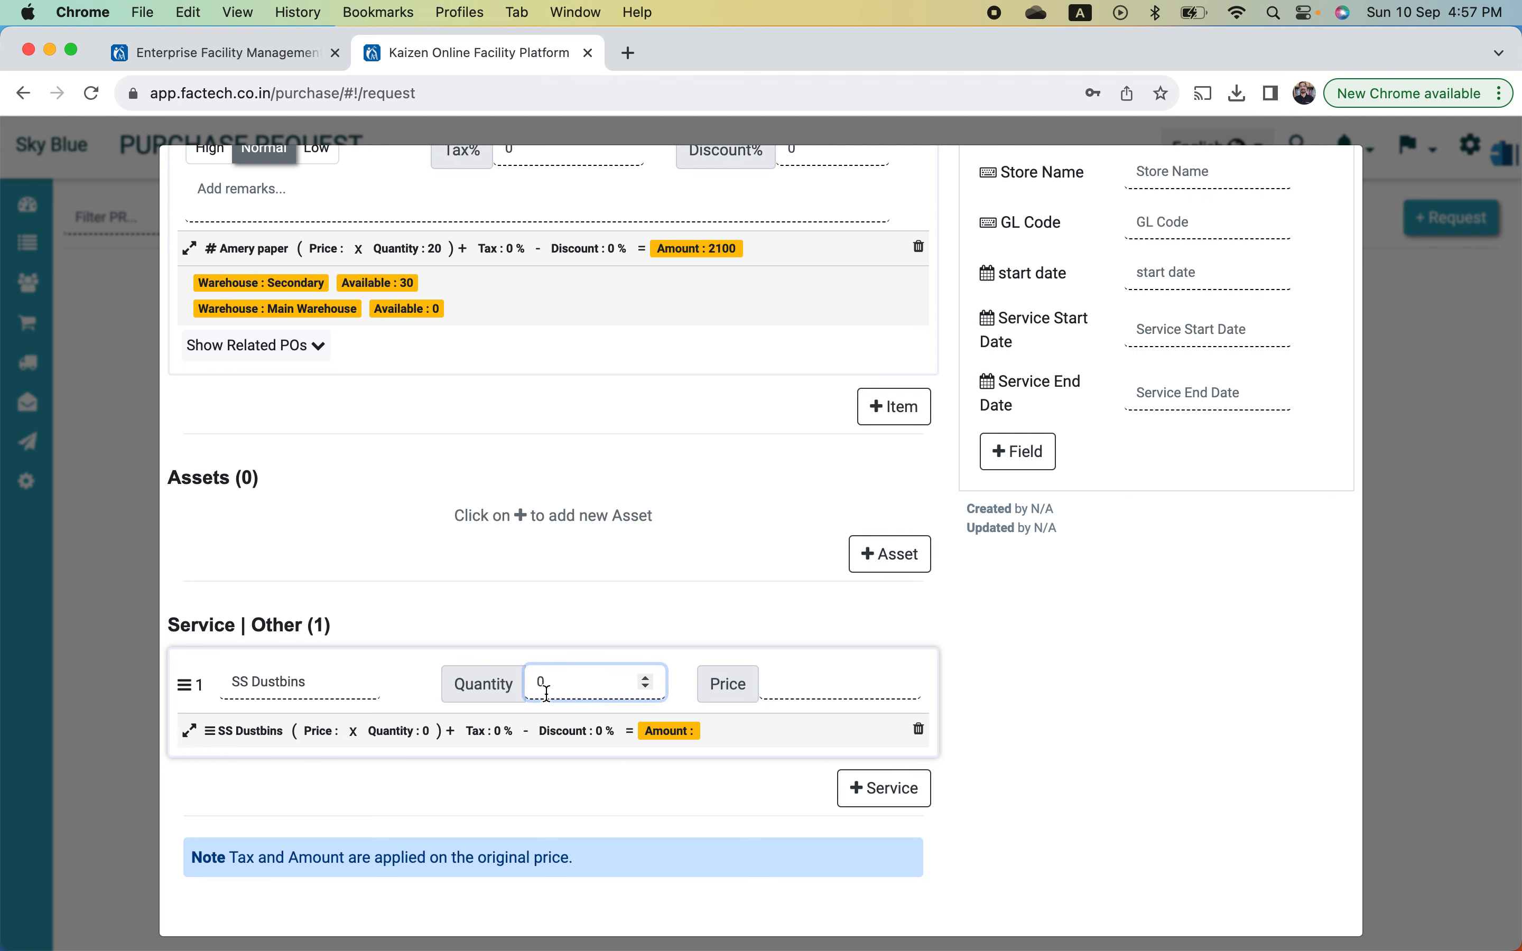
key(BackSpace)
text(2)
click(813, 687)
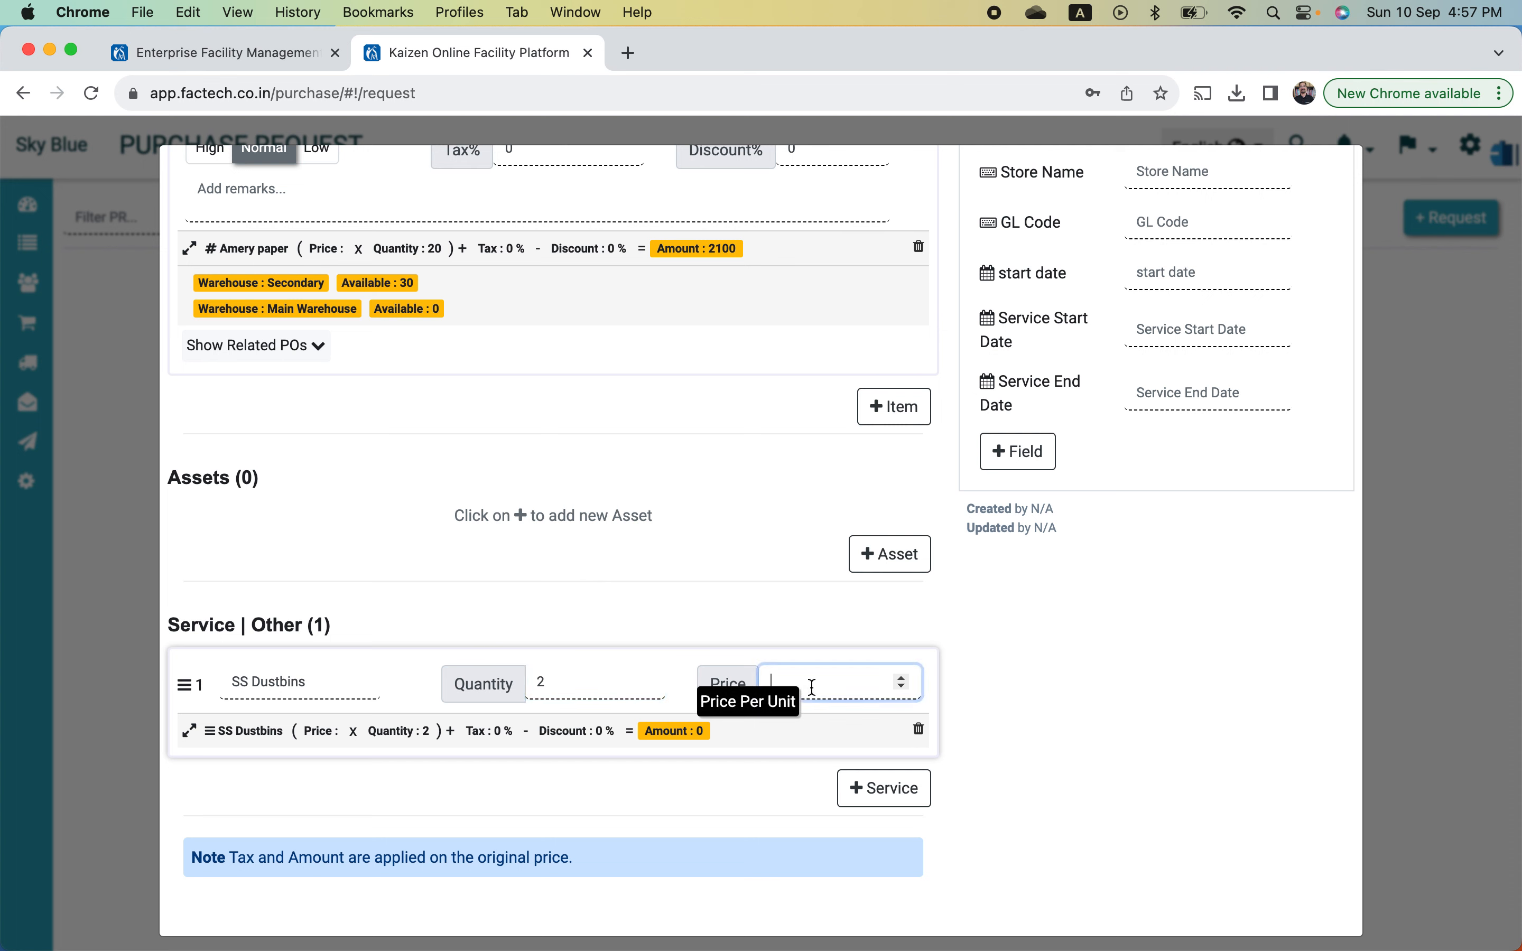
text(5000)
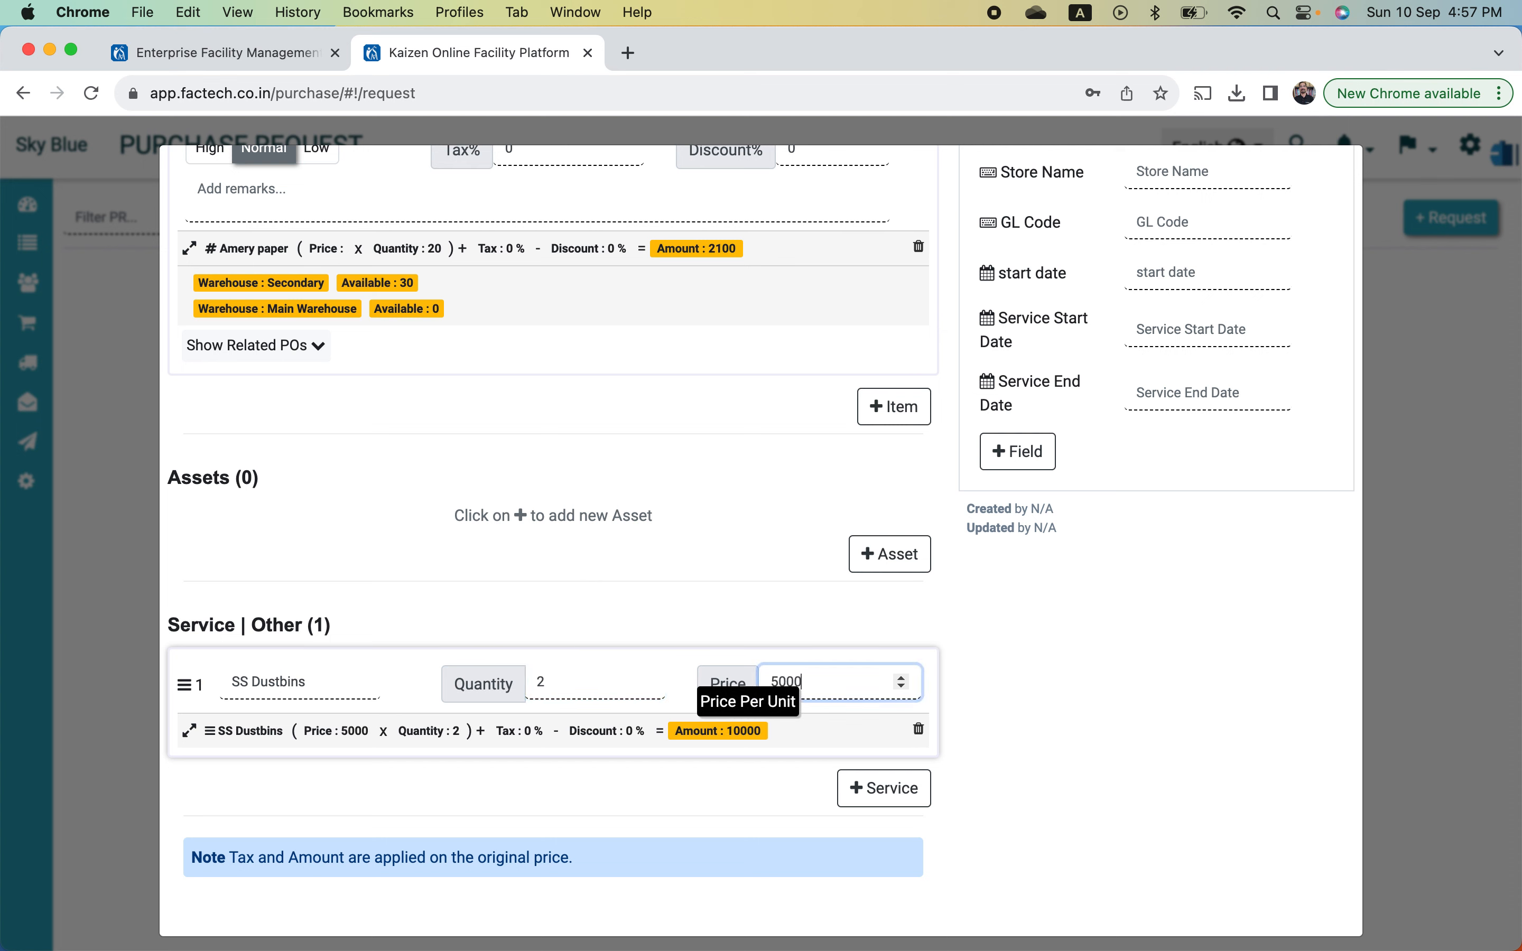
key(BackSpace)
- Apply 5% tax to the SS Dustbins line, making its amount 1050
click(665, 740)
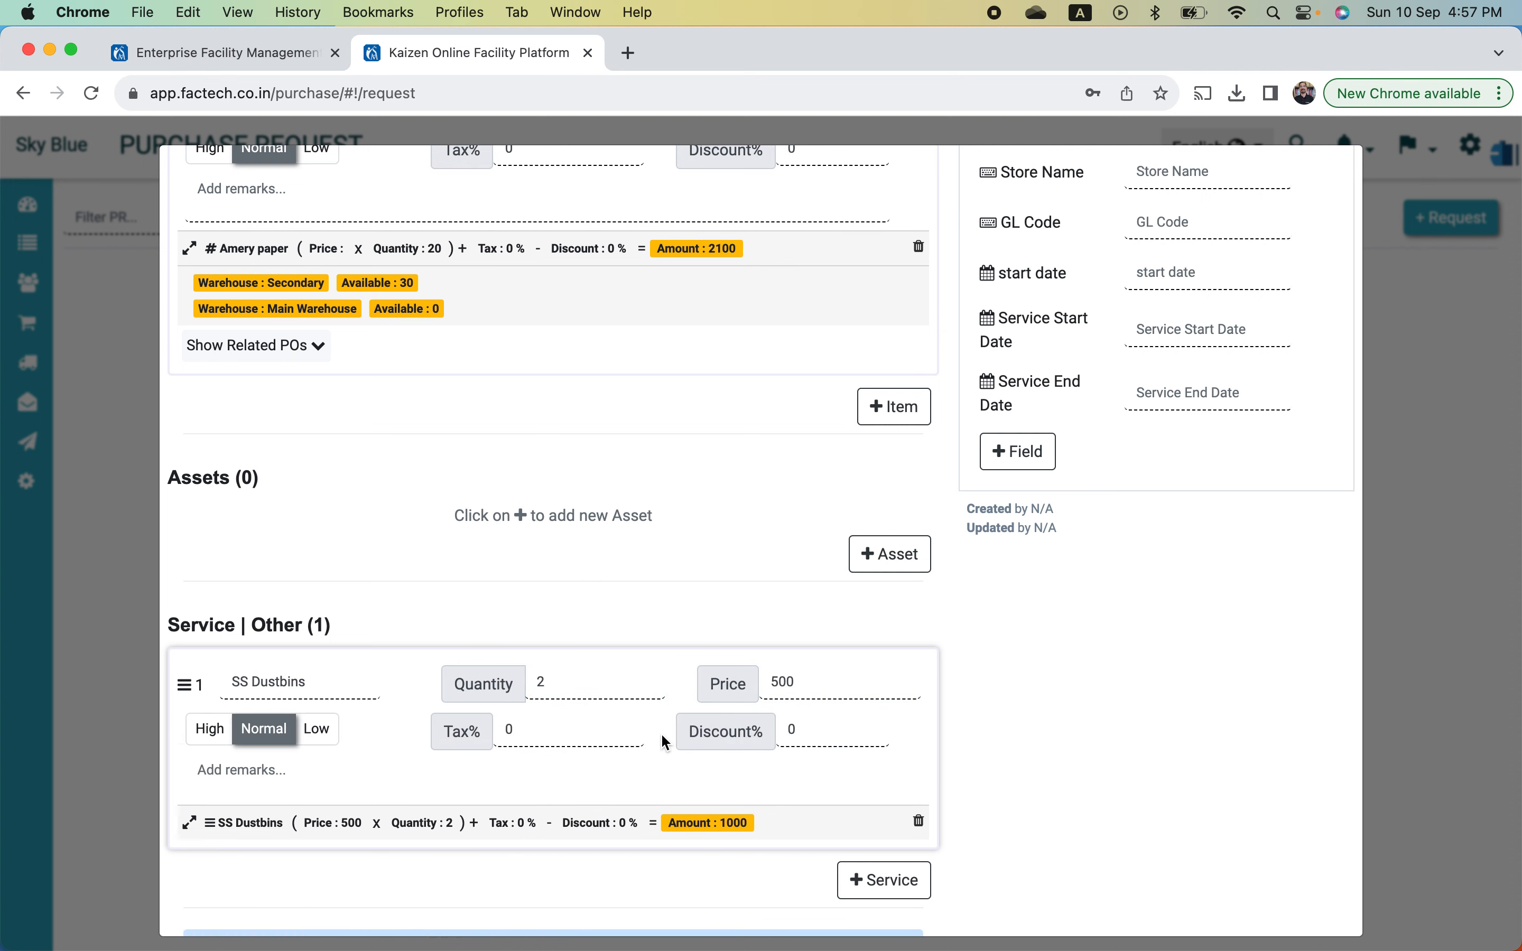
click(547, 731)
key(BackSpace)
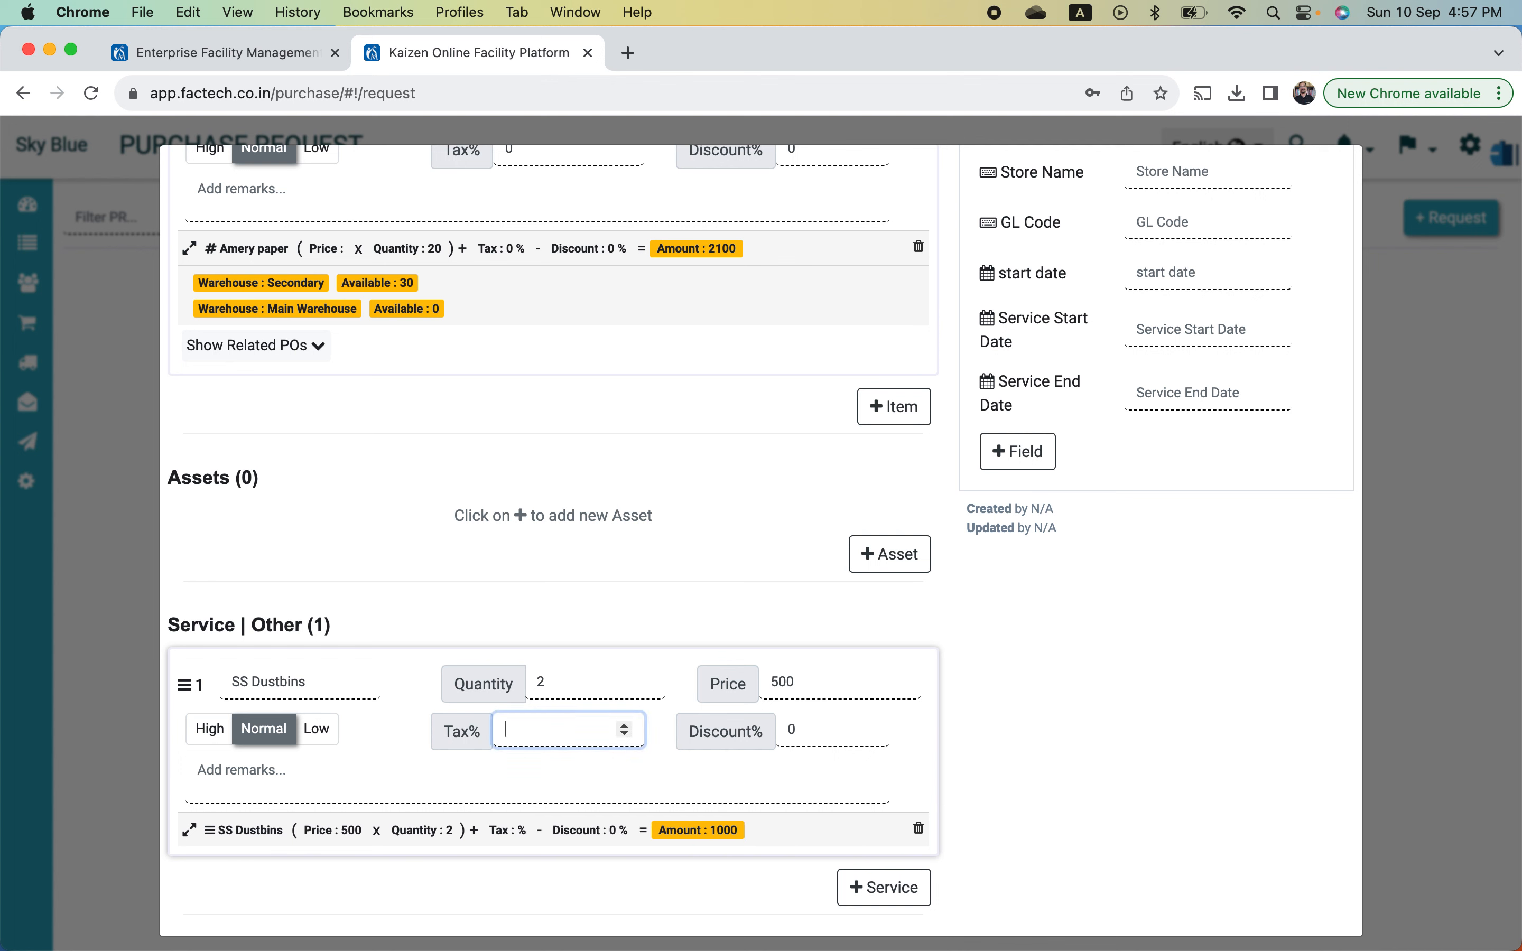
text(5)
right_click(793, 770)
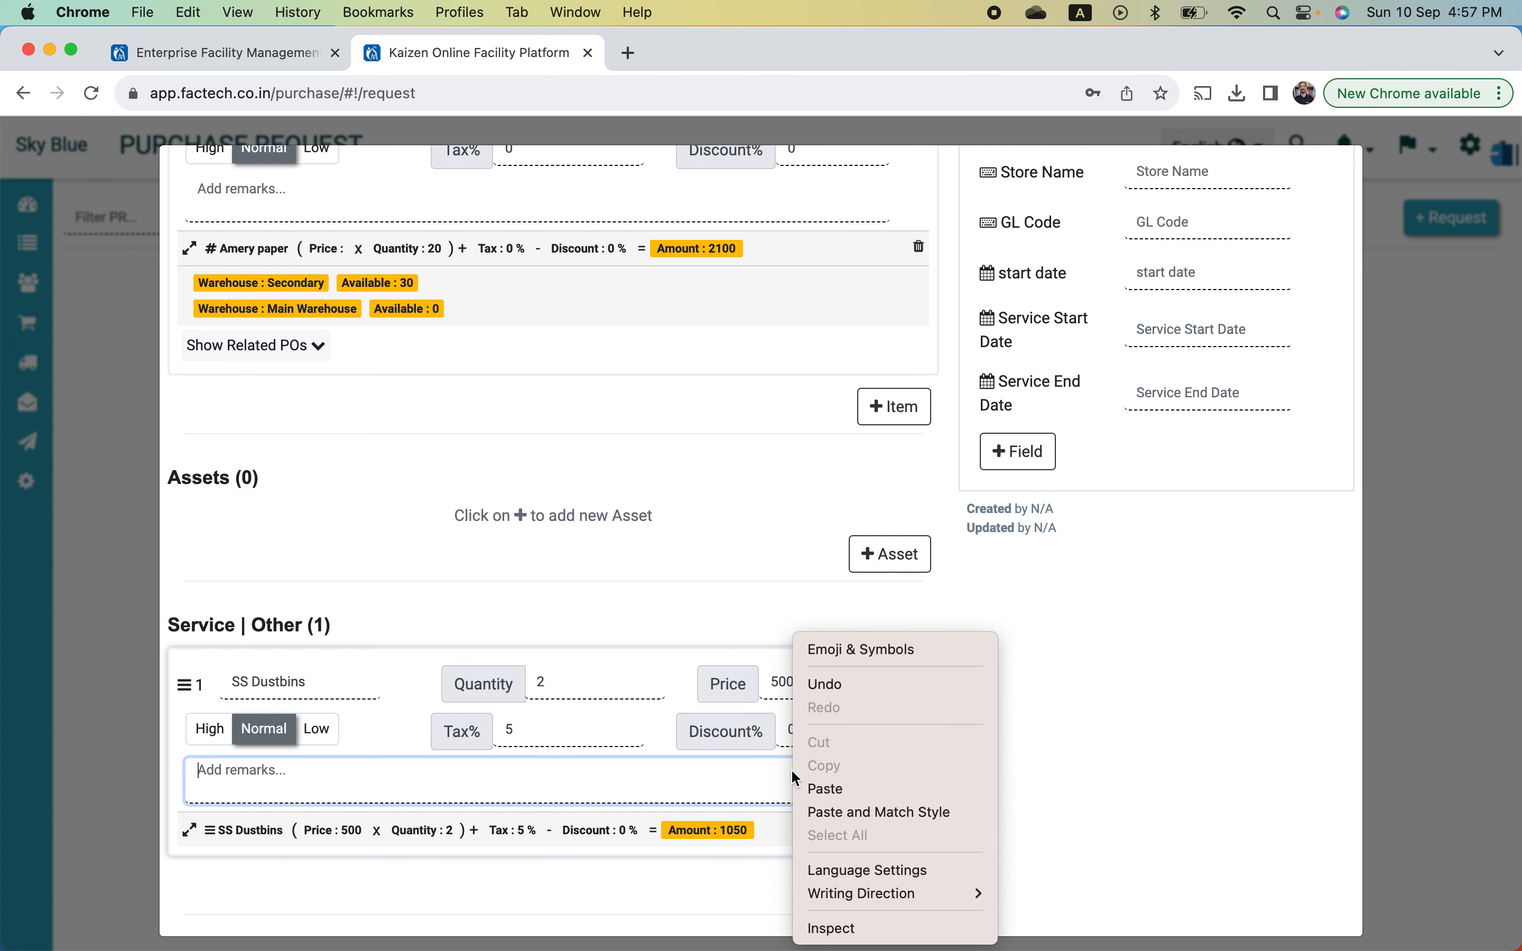
click(674, 817)
- Choose 'Reimbursable from customer' as the category and bring up the Expected Delivery calendar
scroll(563, 814, down, 2)
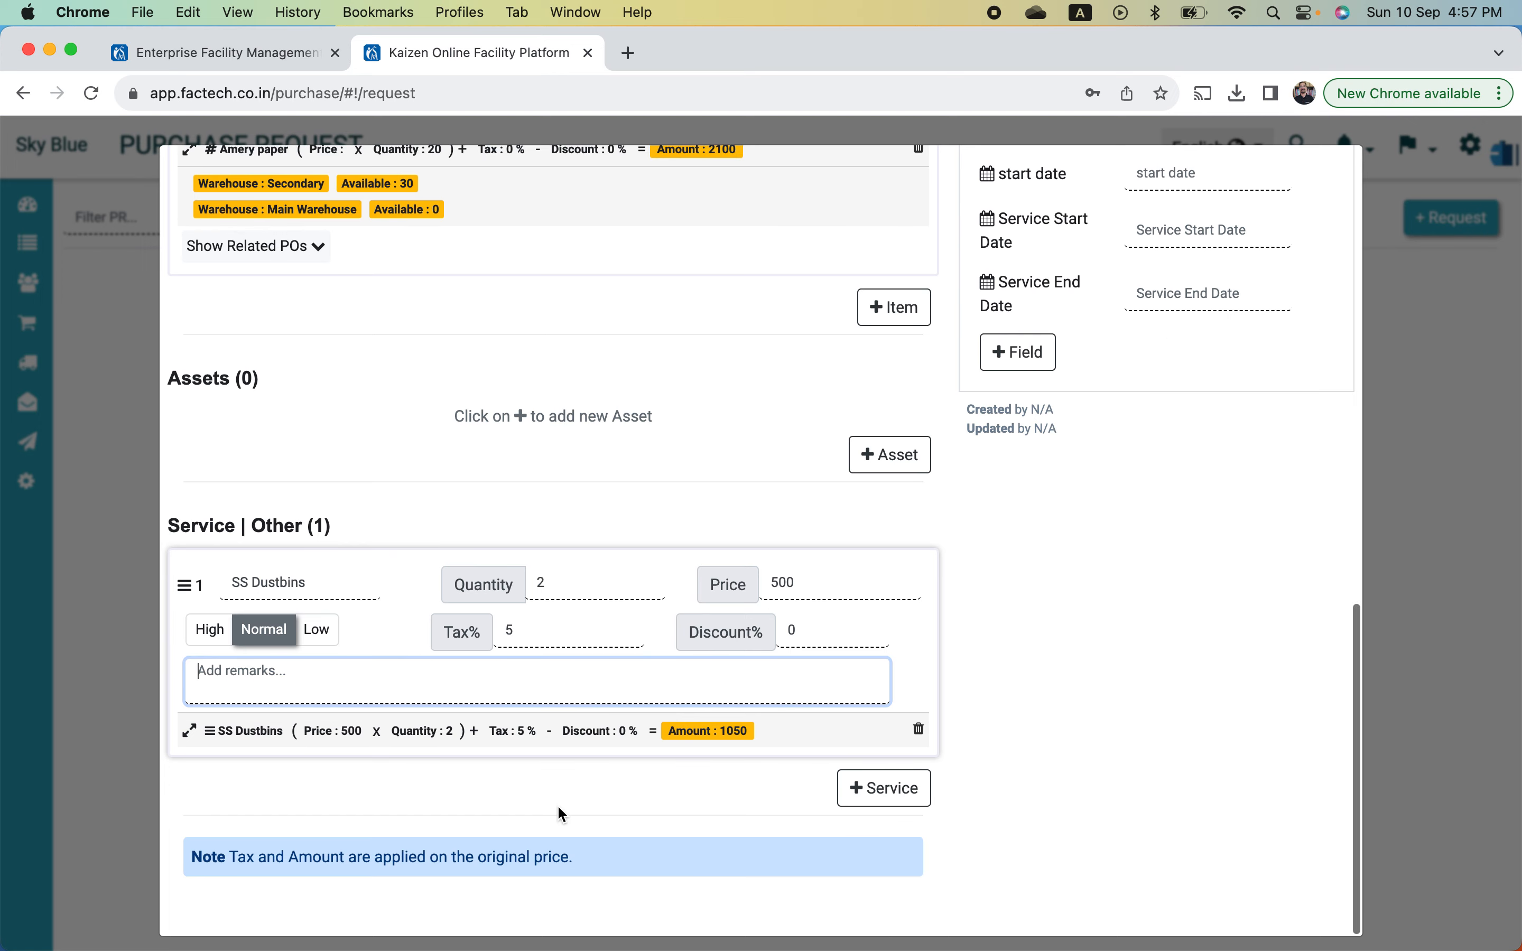
scroll(563, 814, up, 8)
scroll(558, 807, up, 10)
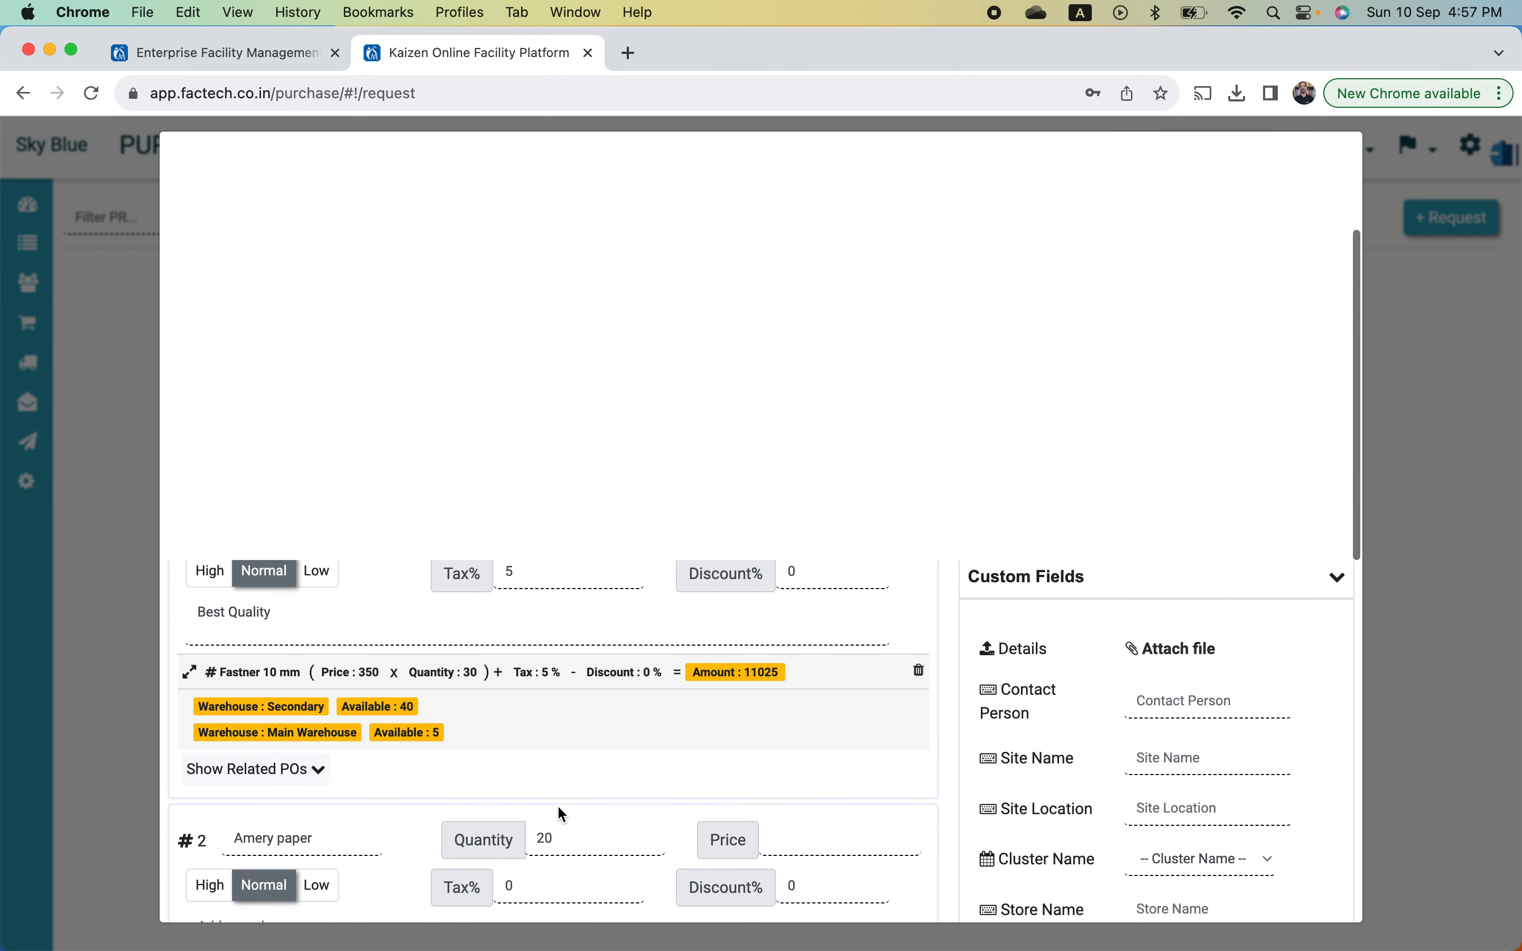
scroll(560, 807, down, 2)
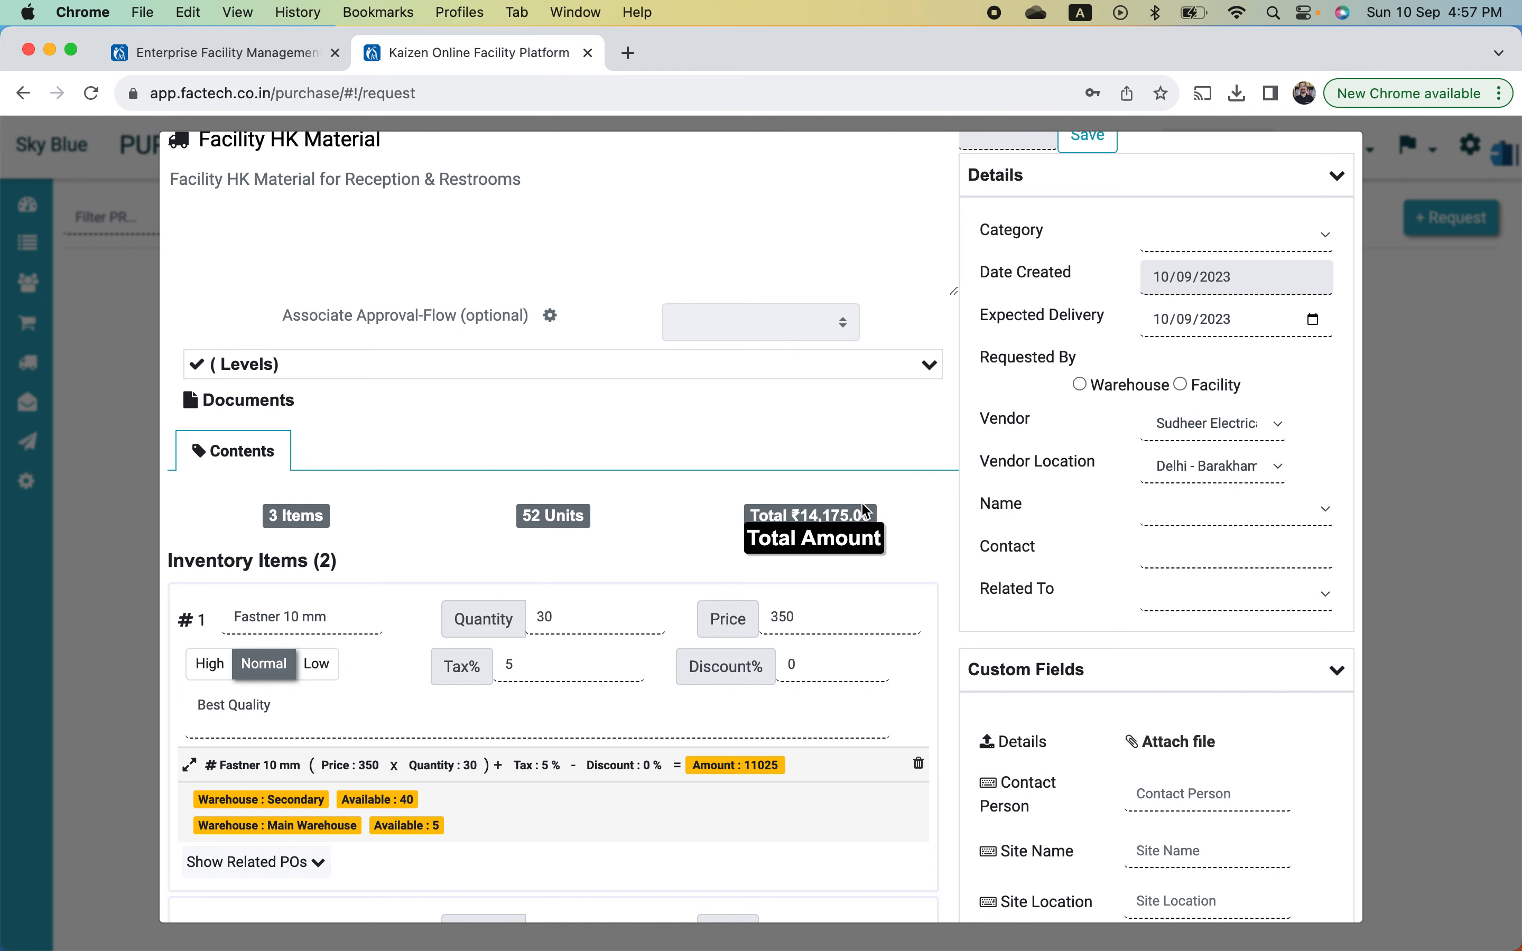
scroll(721, 502, up, 3)
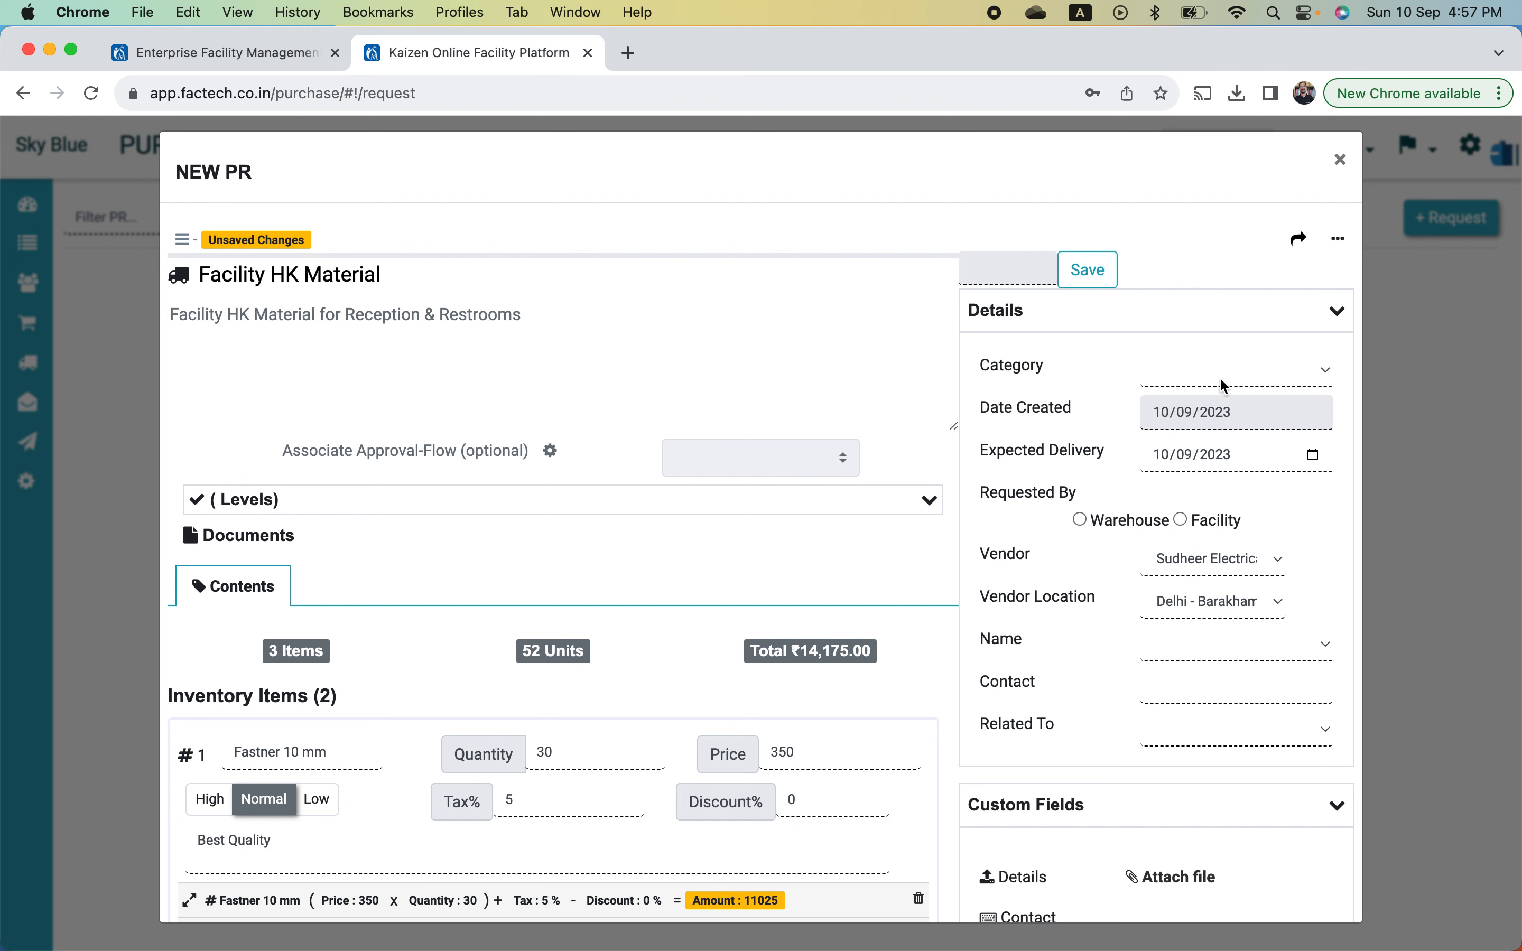
click(1260, 376)
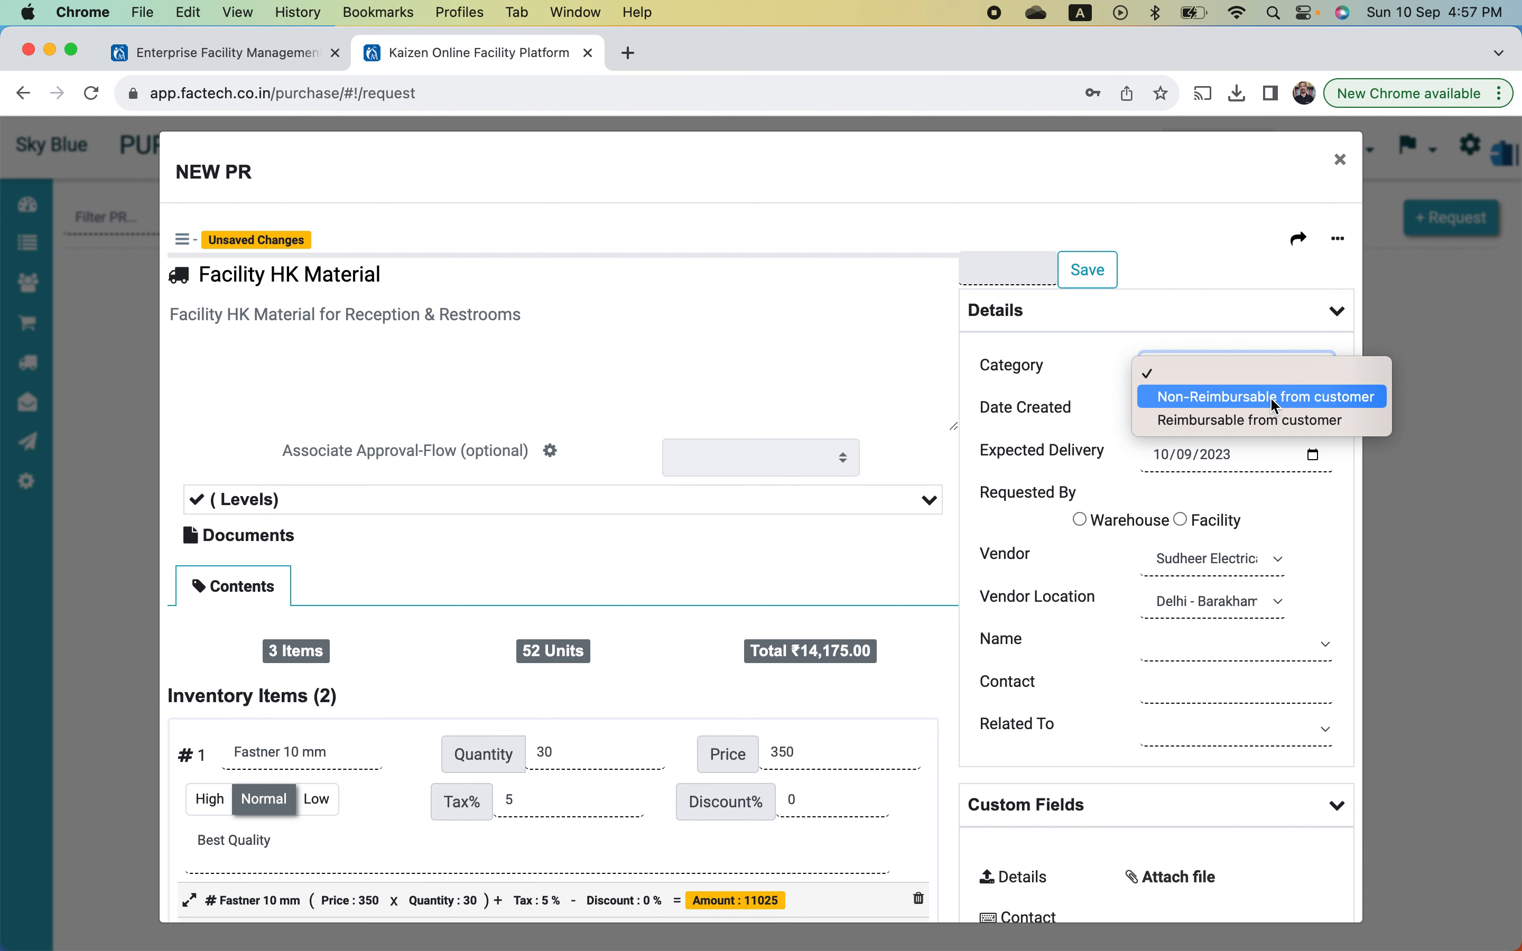
click(1277, 421)
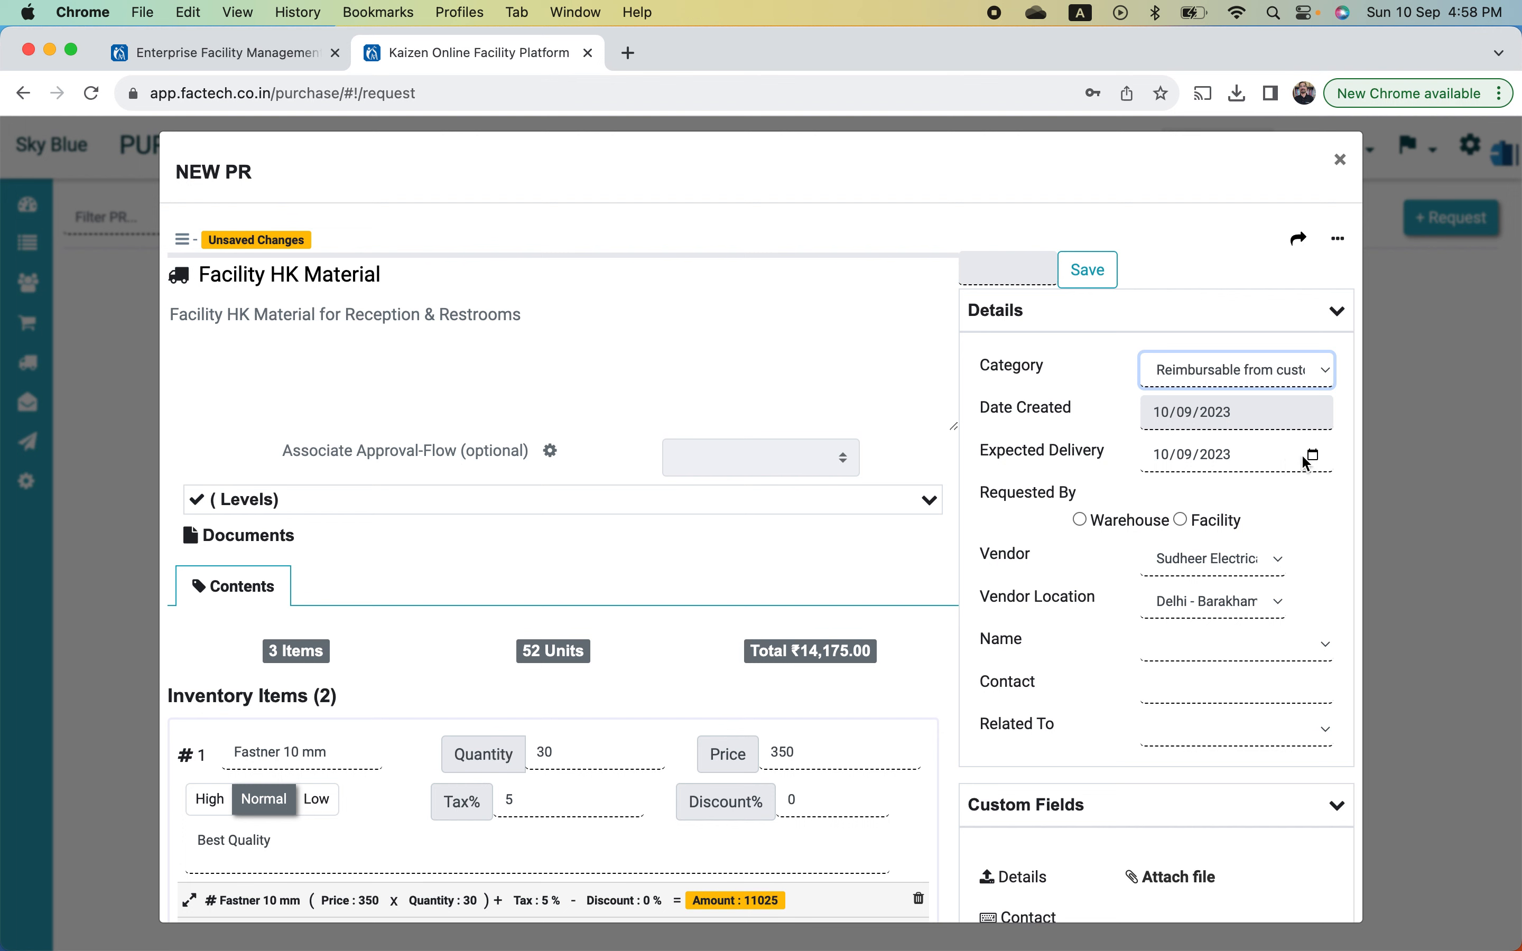
click(1315, 453)
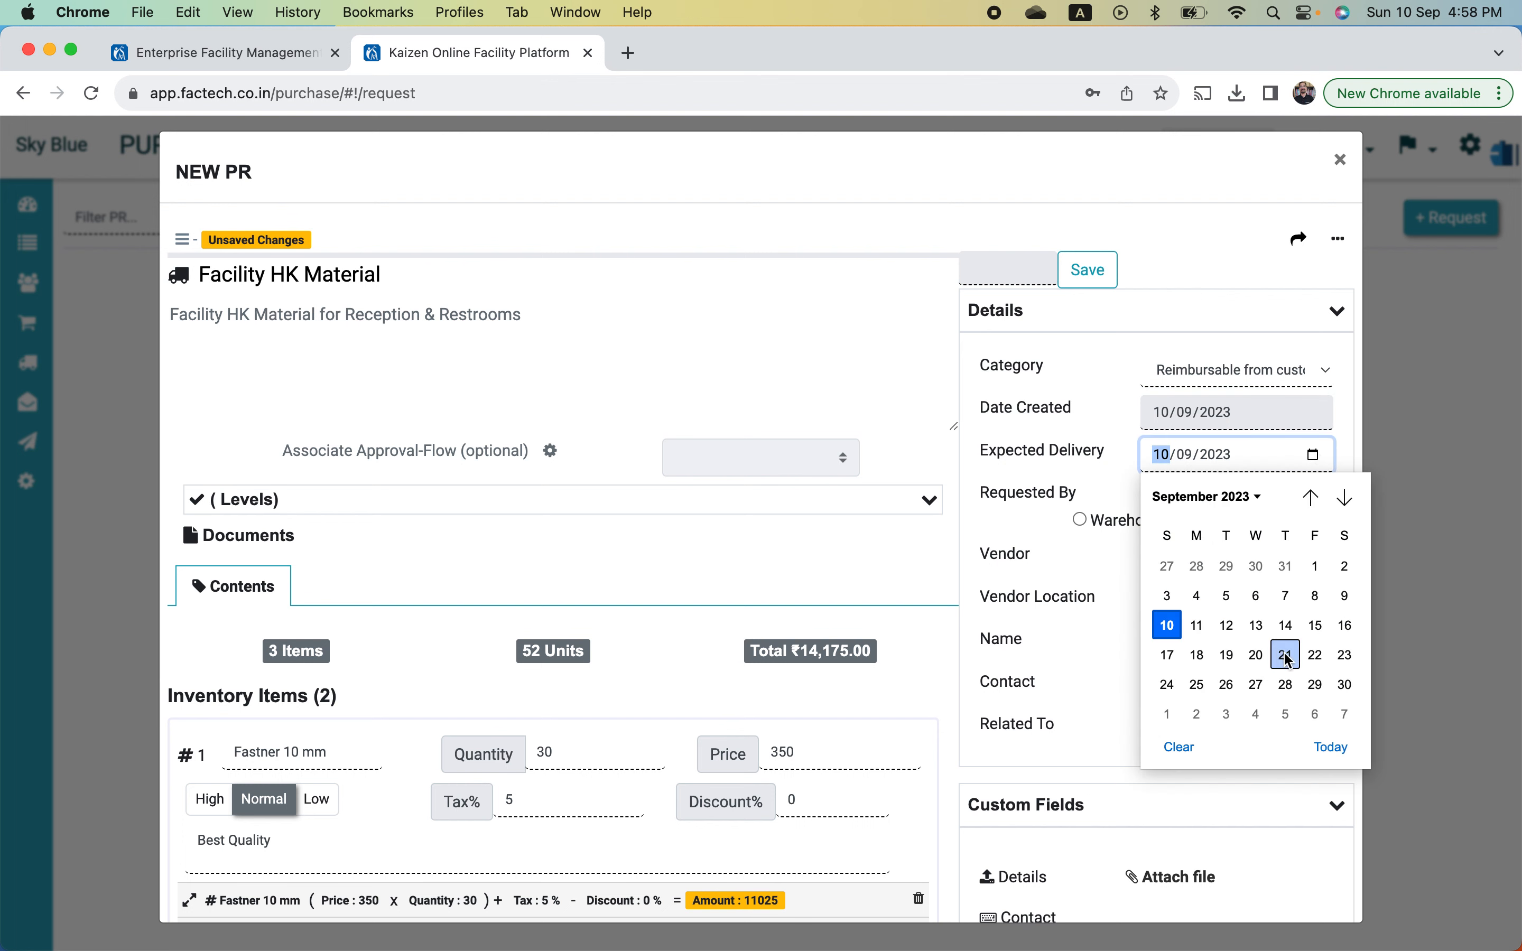
- Pick 20 September 2023 as the Expected Delivery date
click(1257, 654)
click(1314, 525)
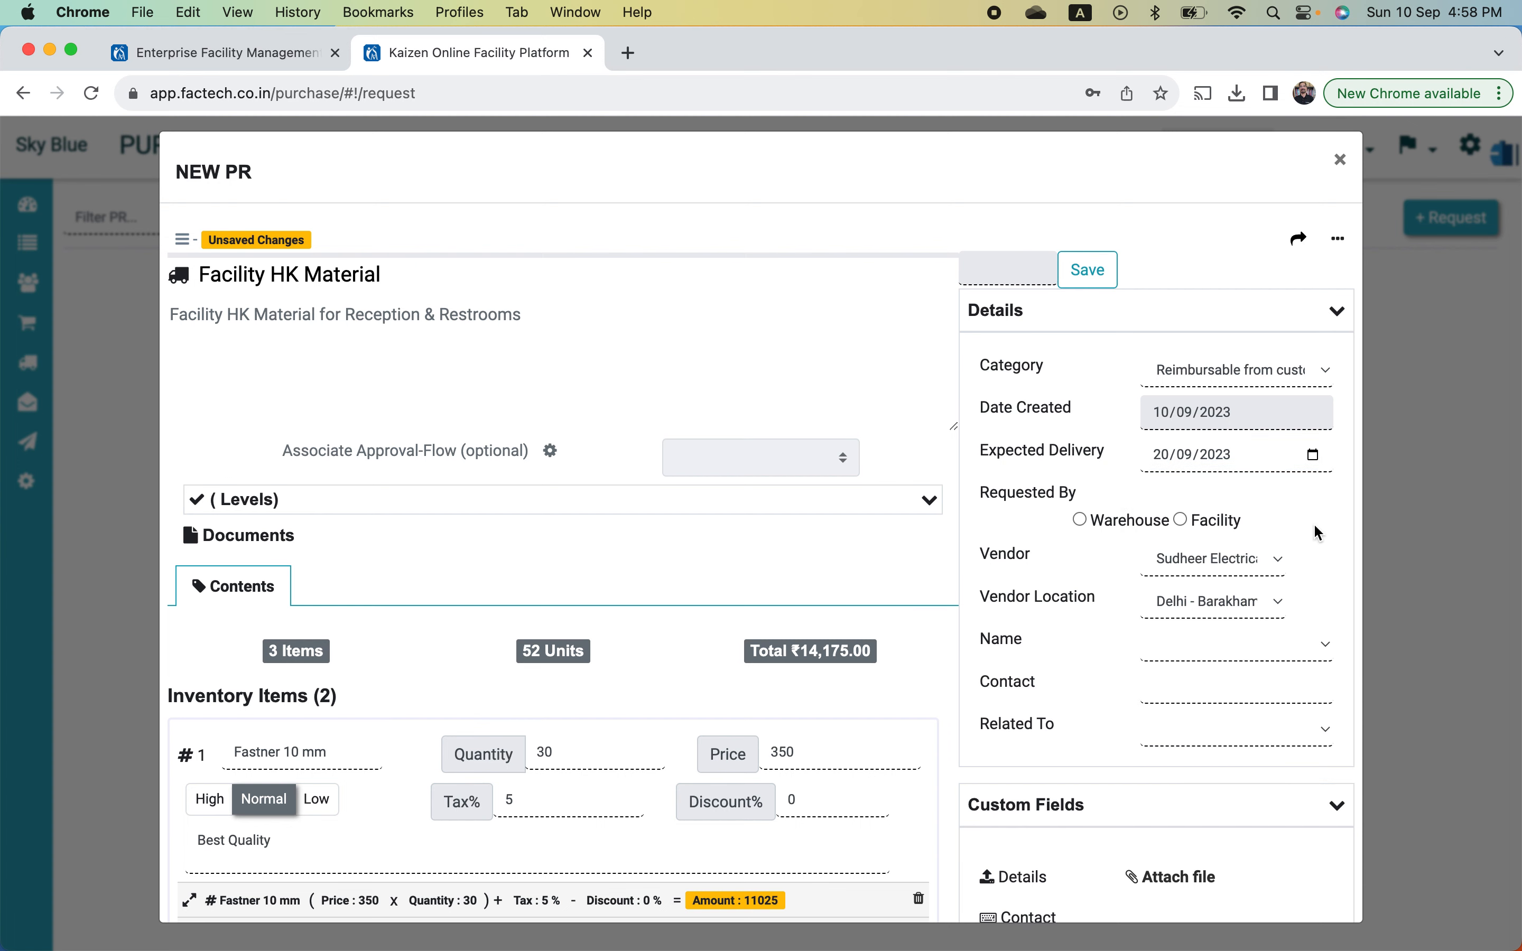
scroll(1316, 524, down, 3)
scroll(1316, 523, down, 7)
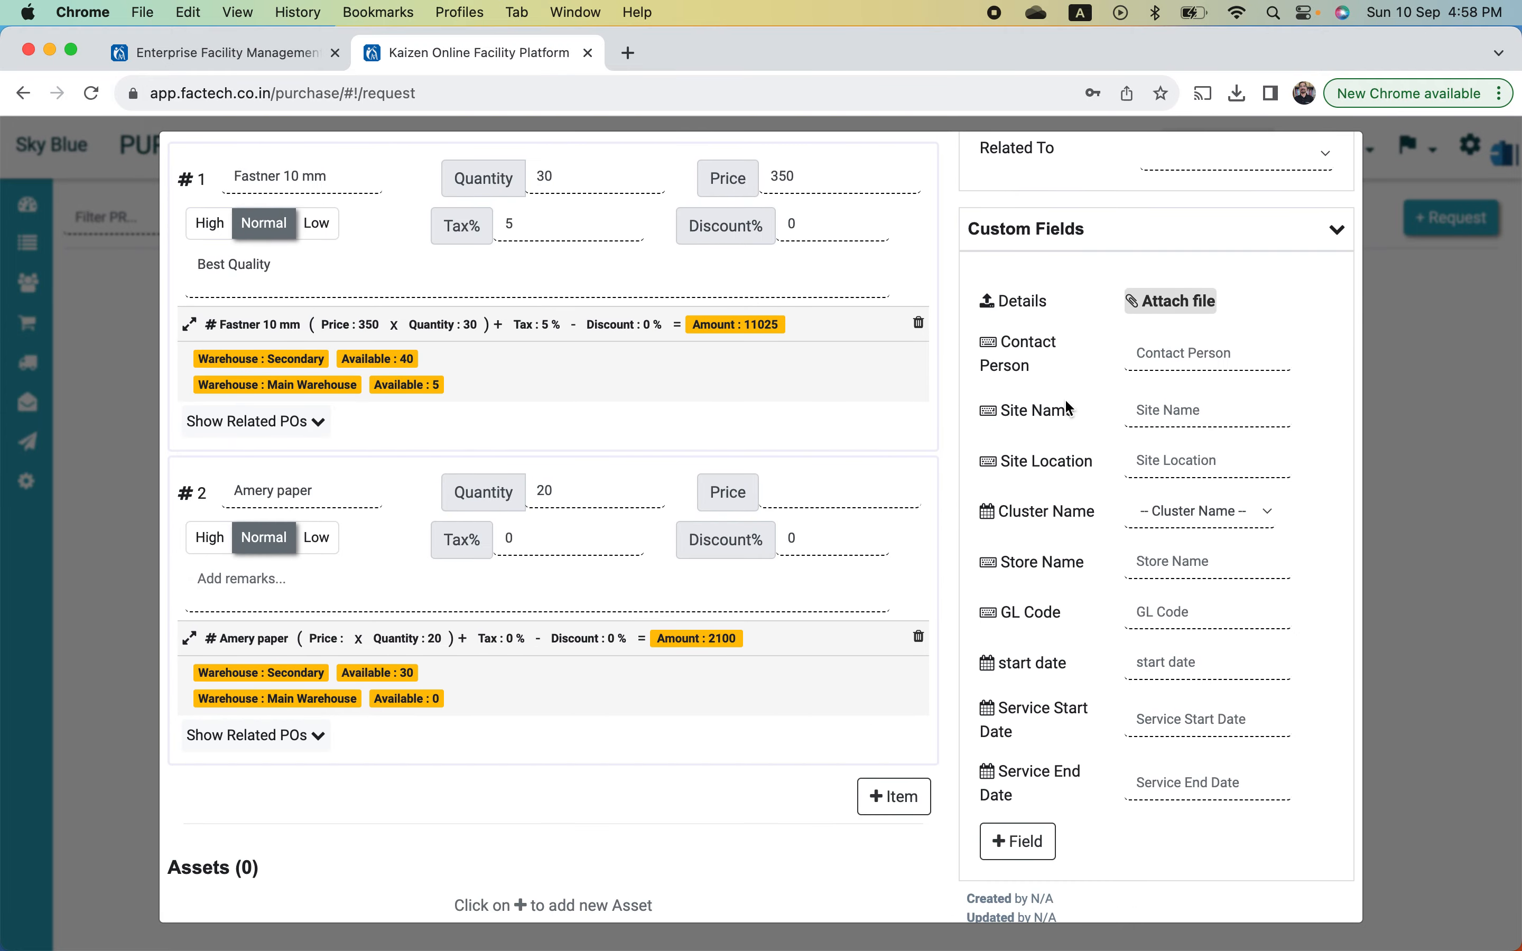
- Set the Service Start Date to 01/10/2023
click(1166, 704)
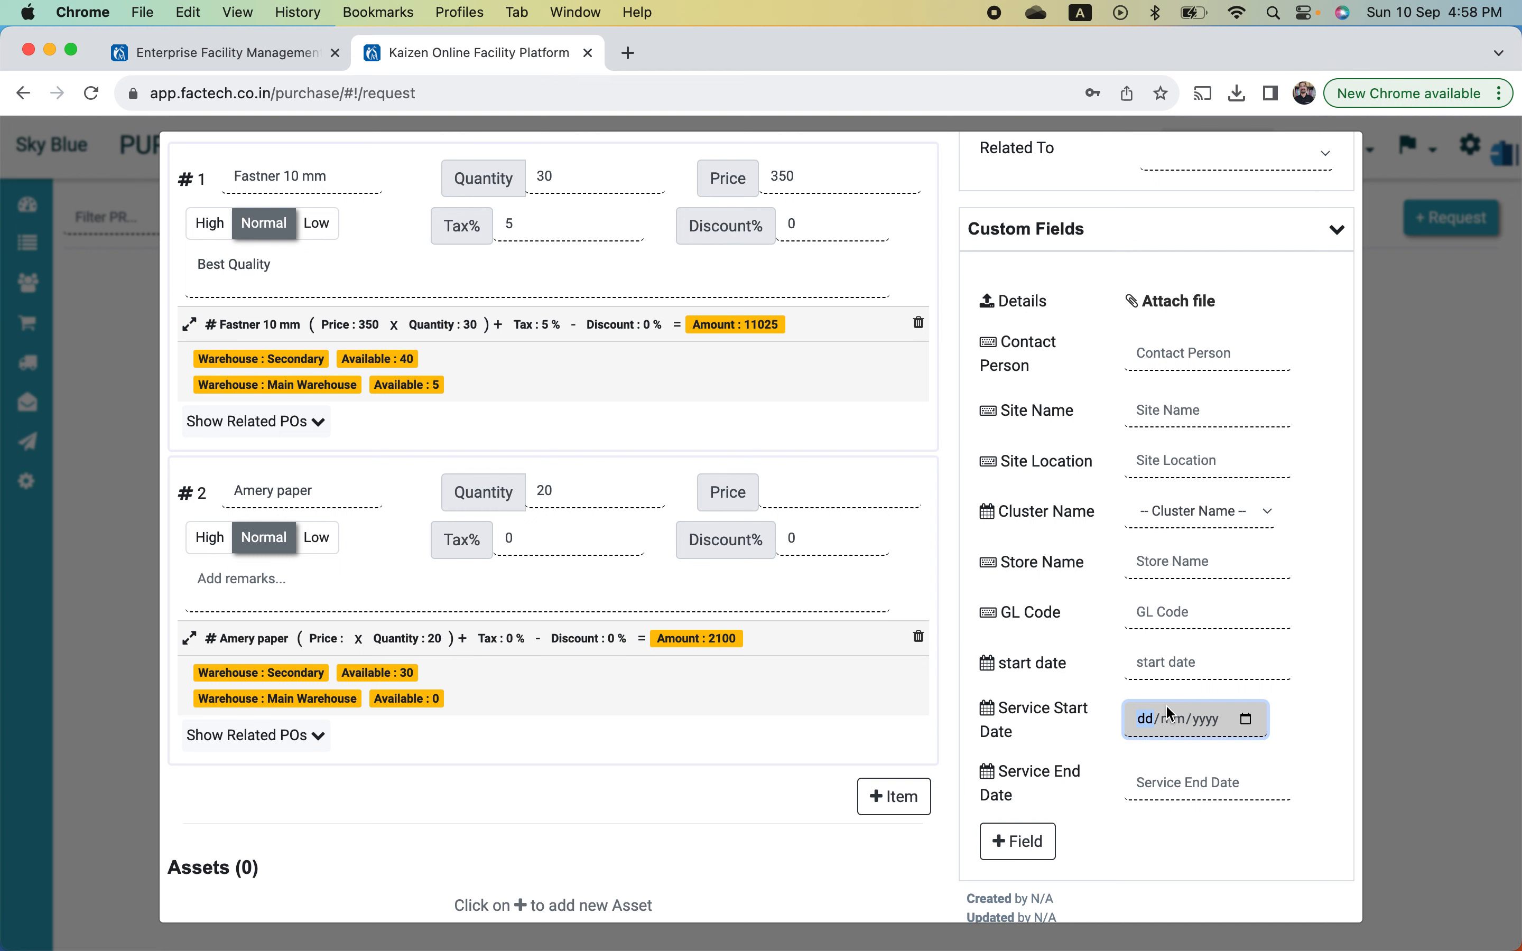
click(1249, 721)
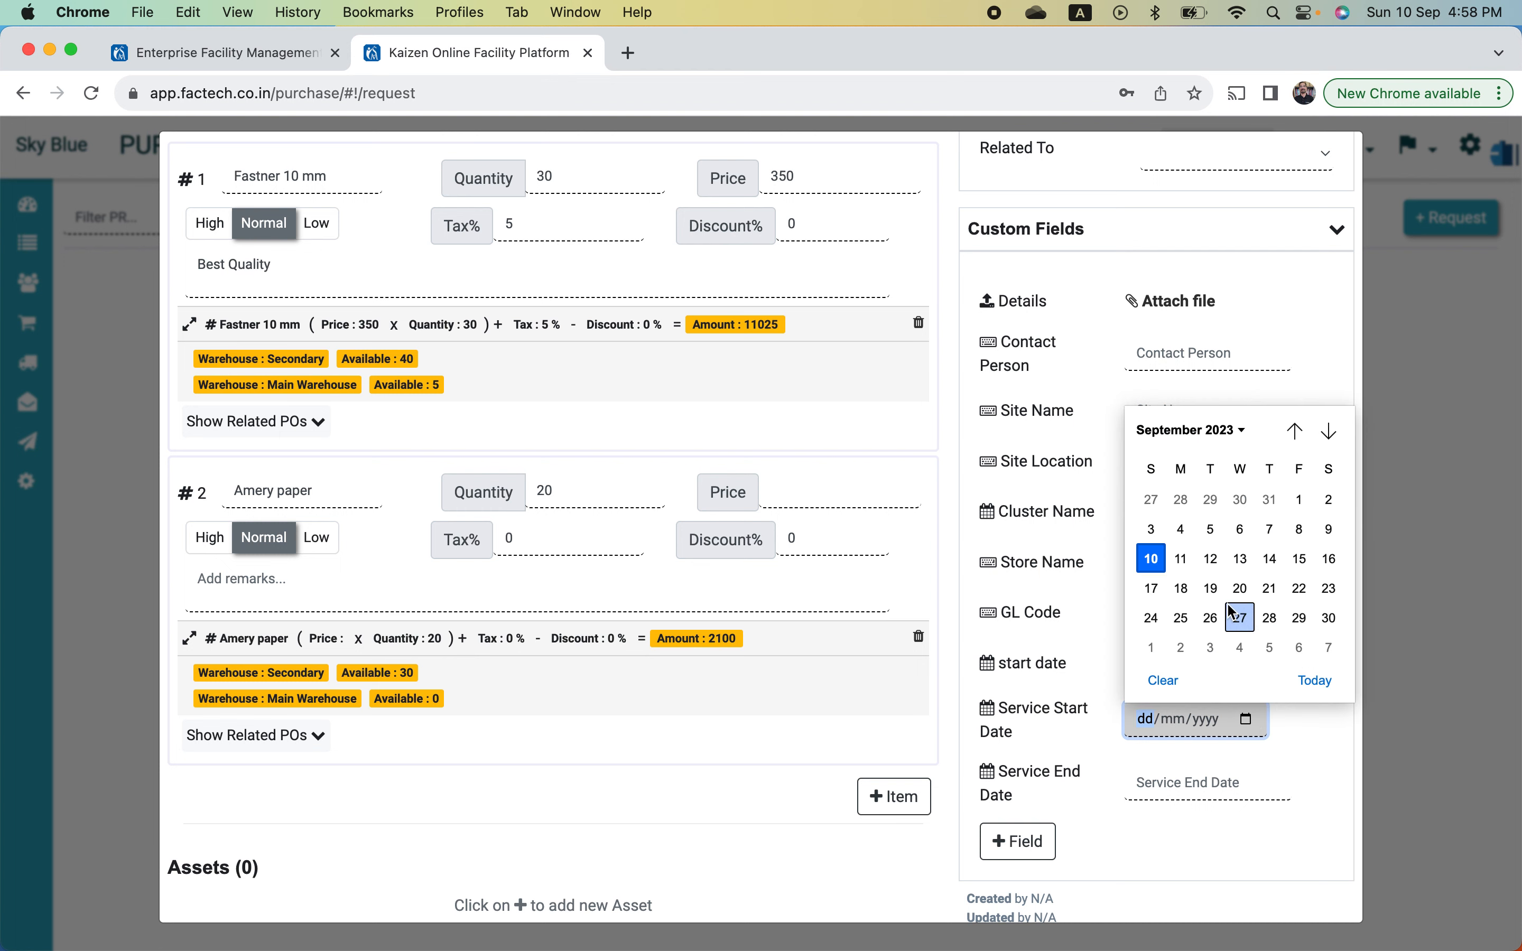
click(1152, 648)
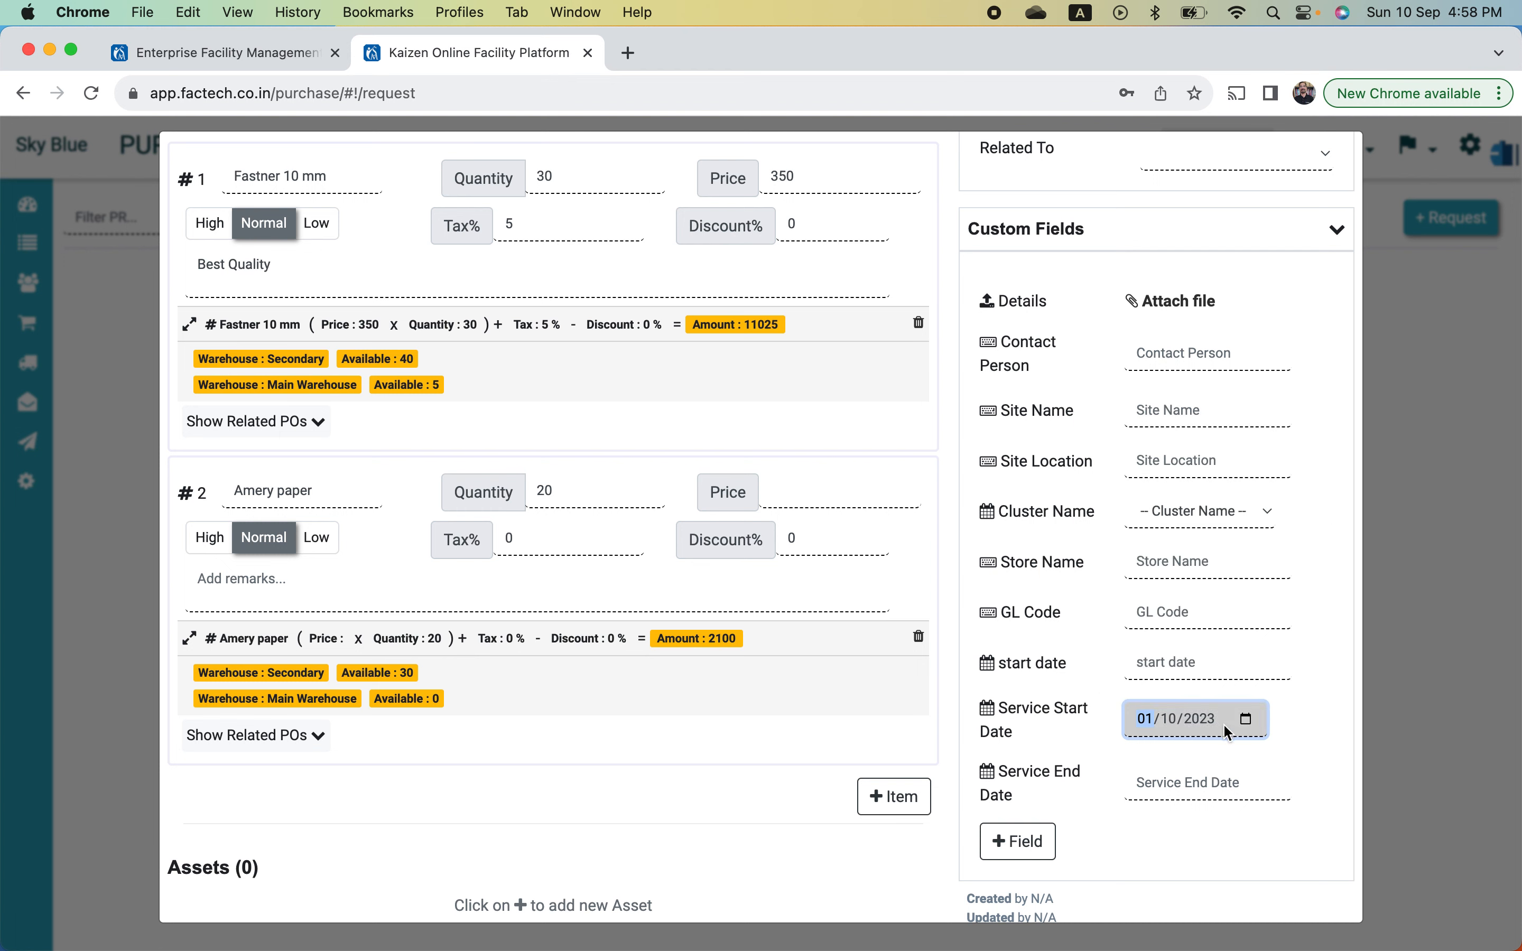
- Set the Service End Date to 30/09/2024 using the month-and-year picker
click(1256, 787)
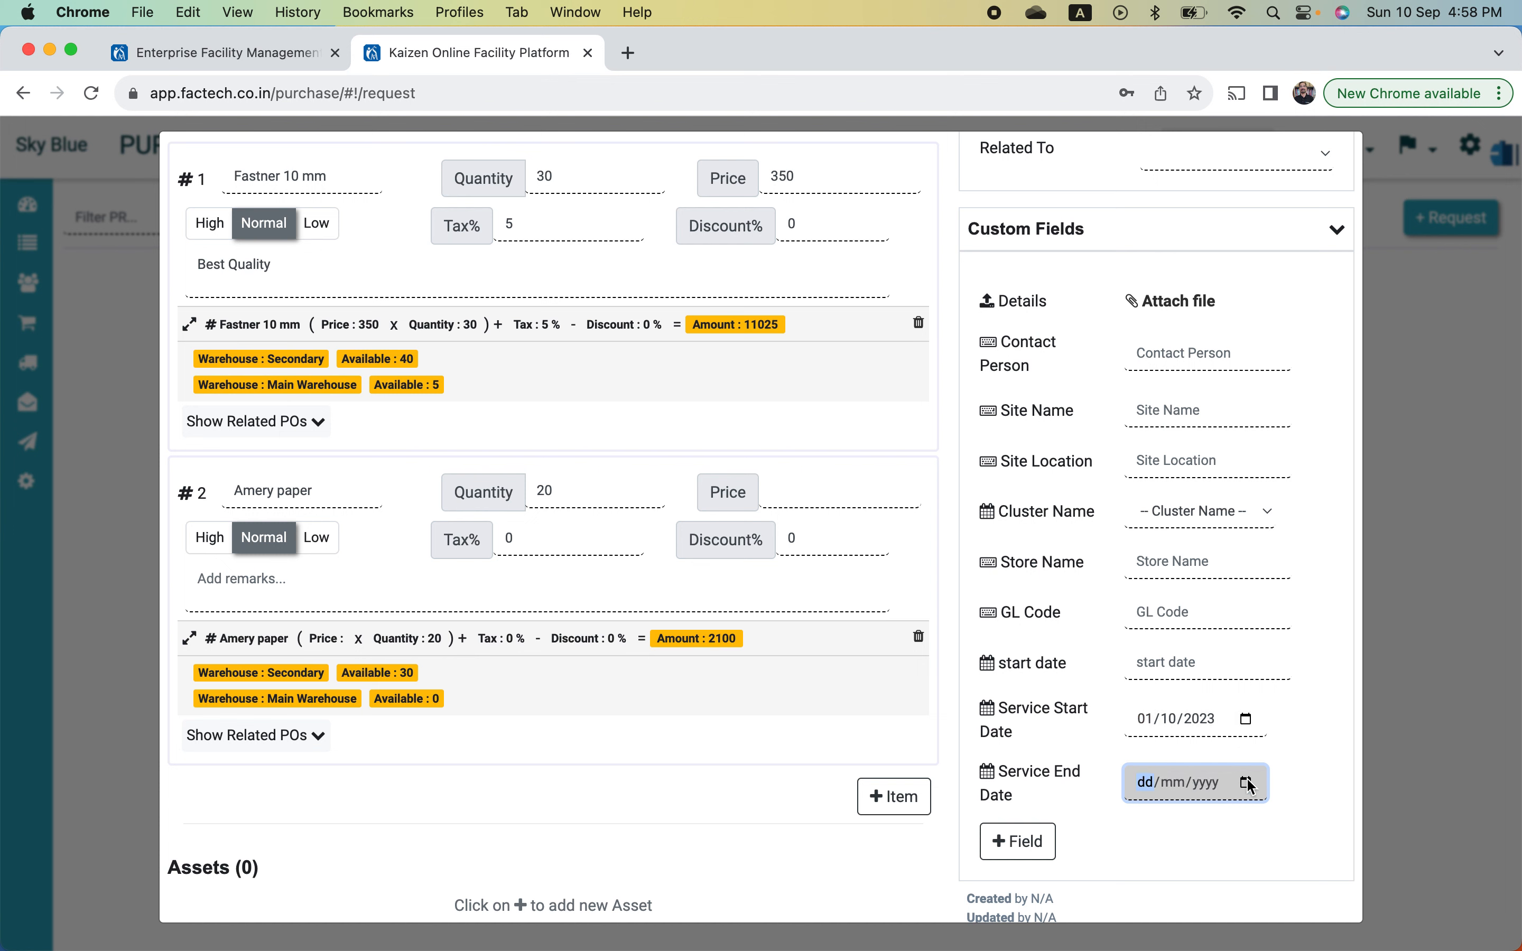
click(1254, 783)
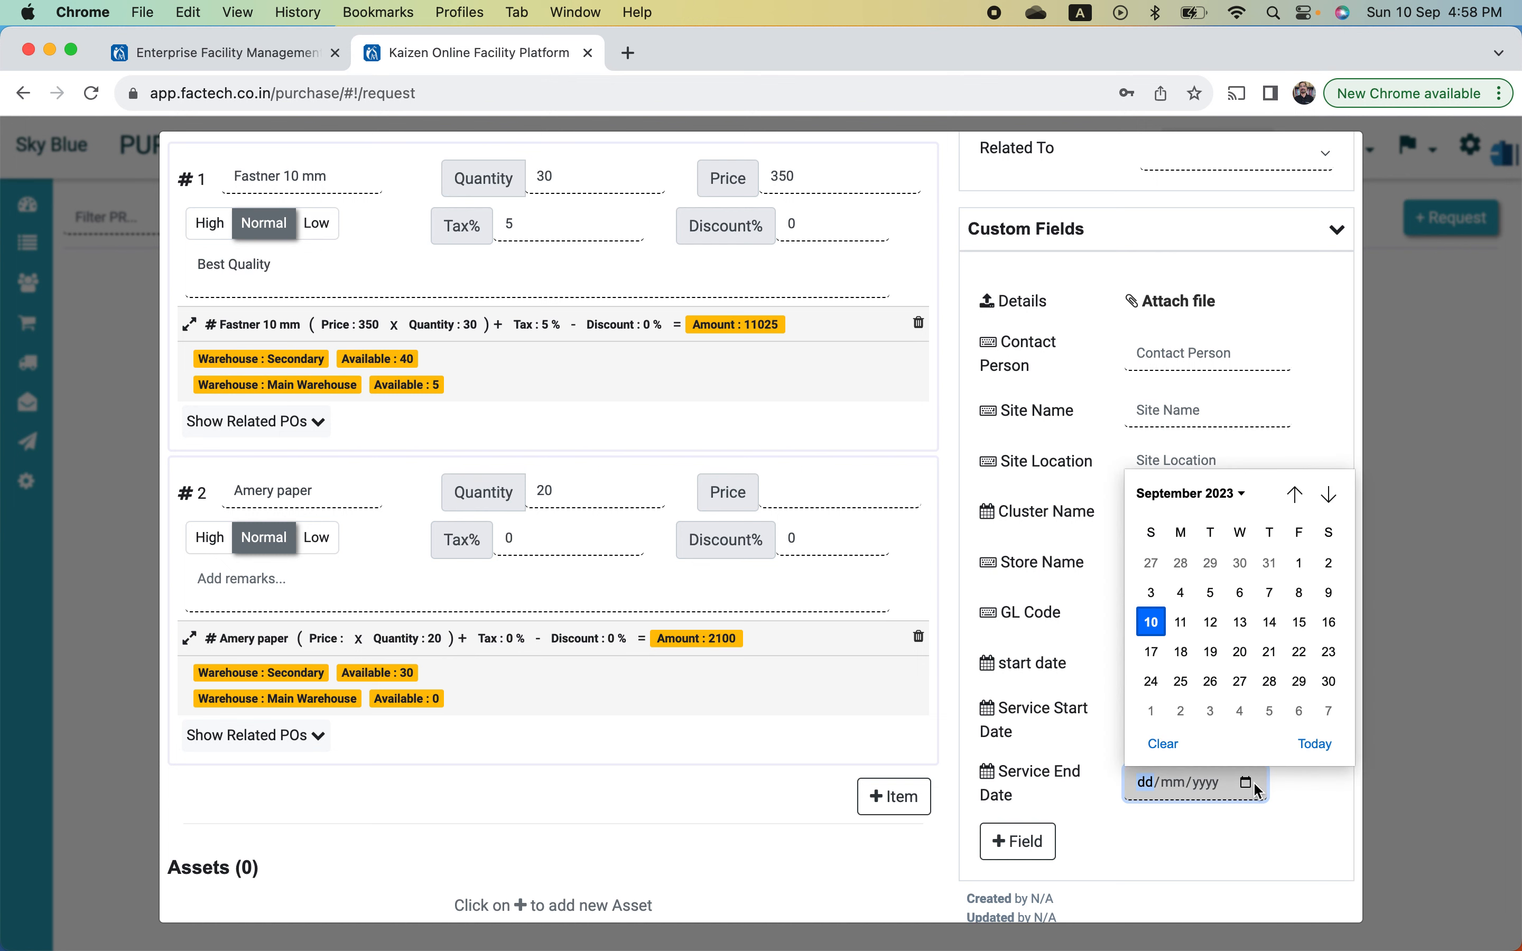
click(1242, 494)
click(1189, 667)
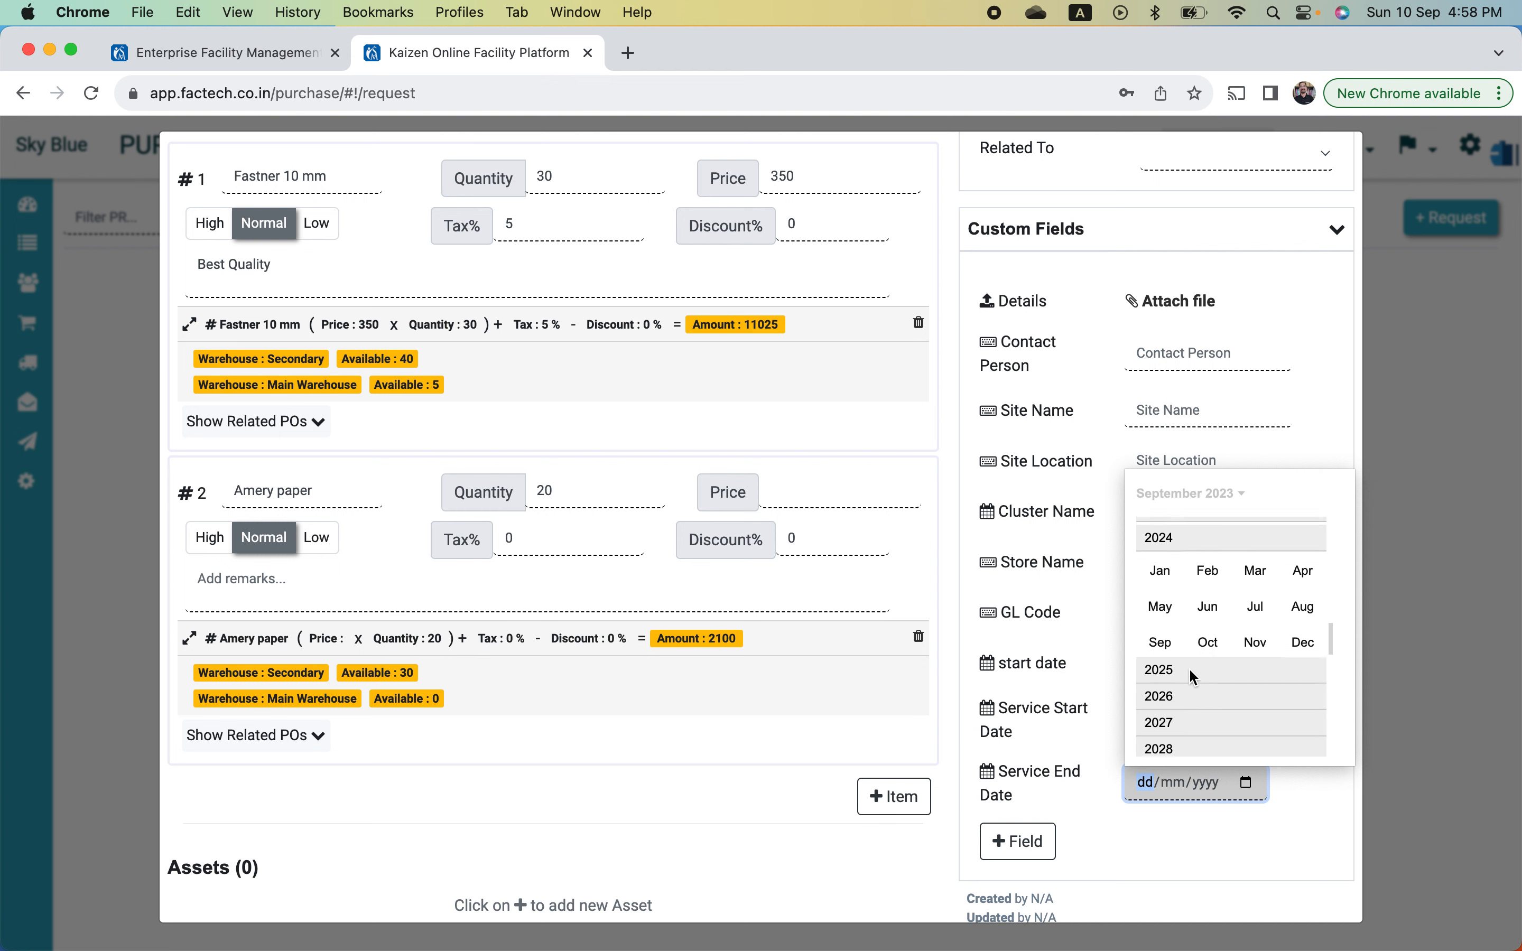
click(1208, 634)
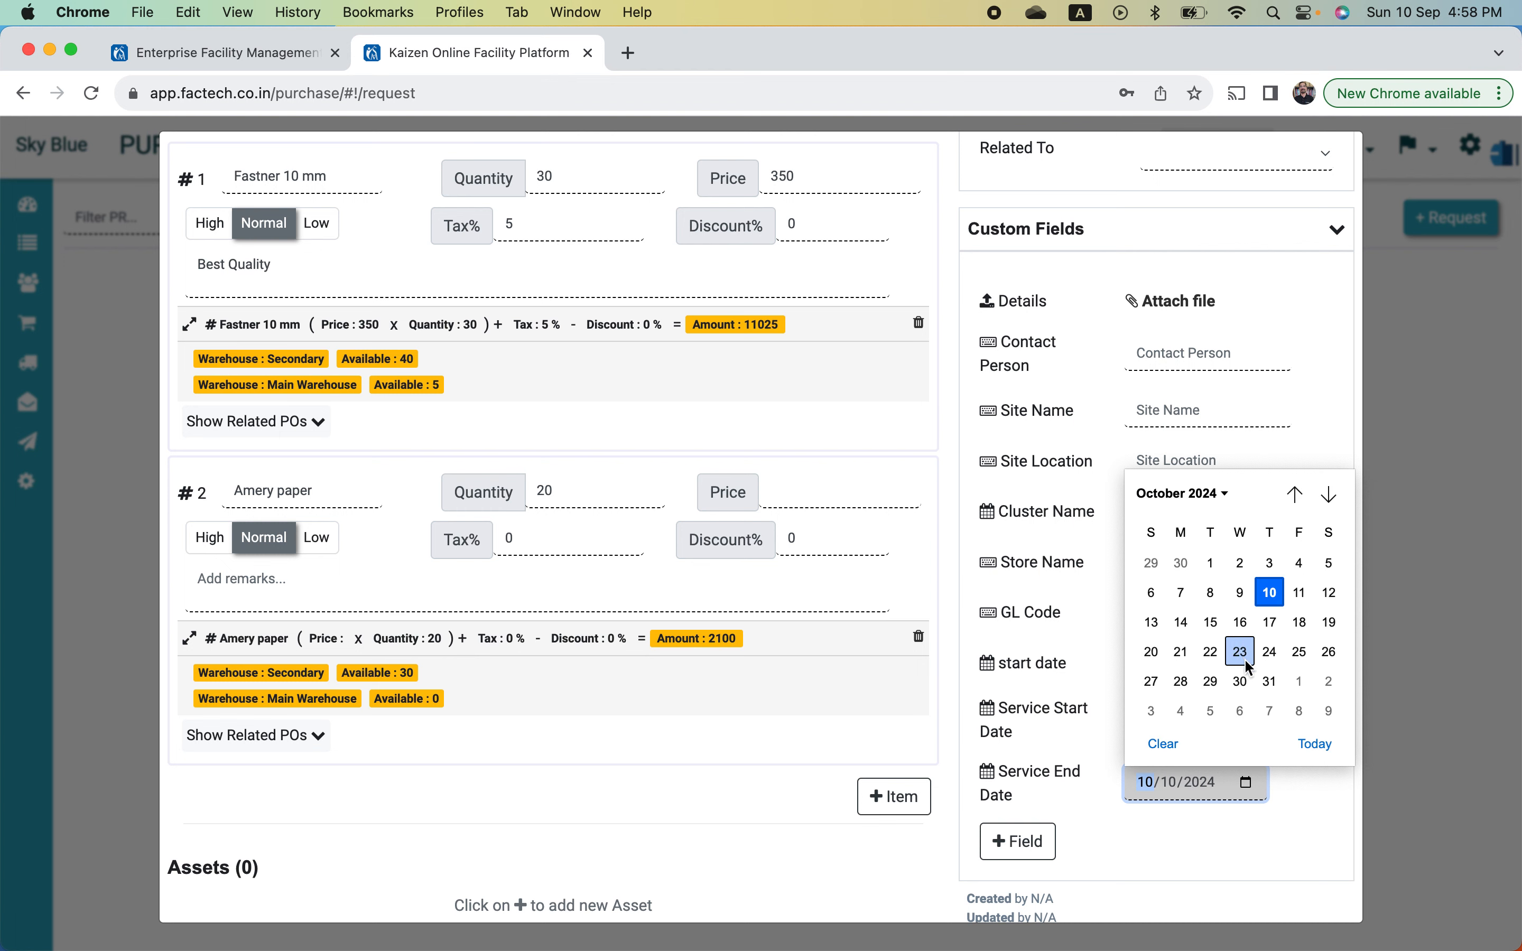
click(1185, 565)
click(1325, 762)
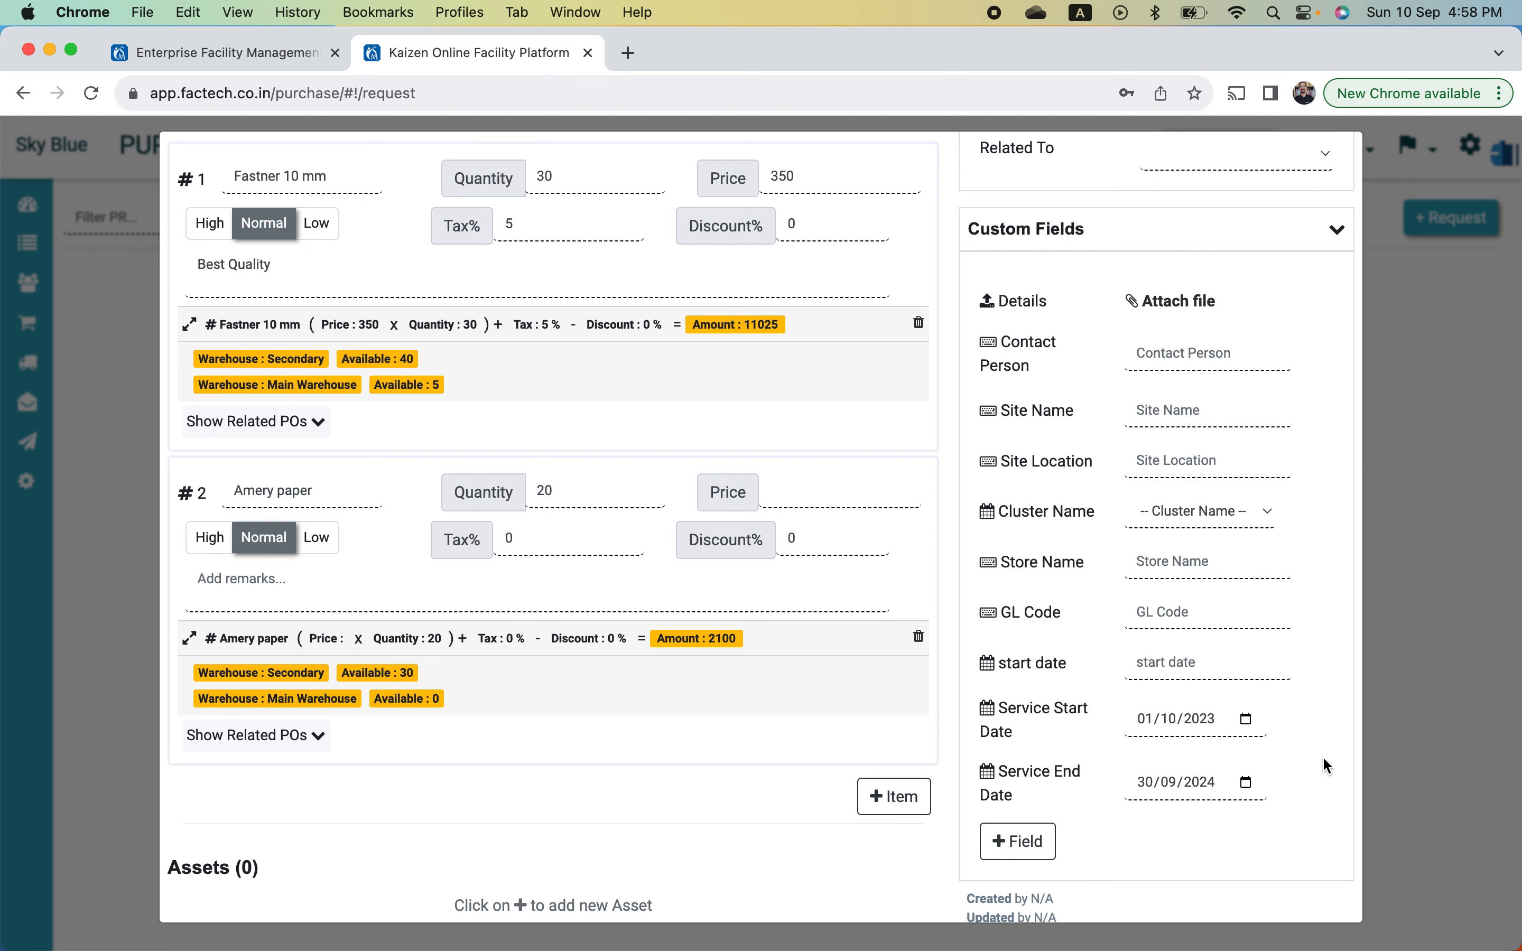
scroll(1323, 757, down, 1)
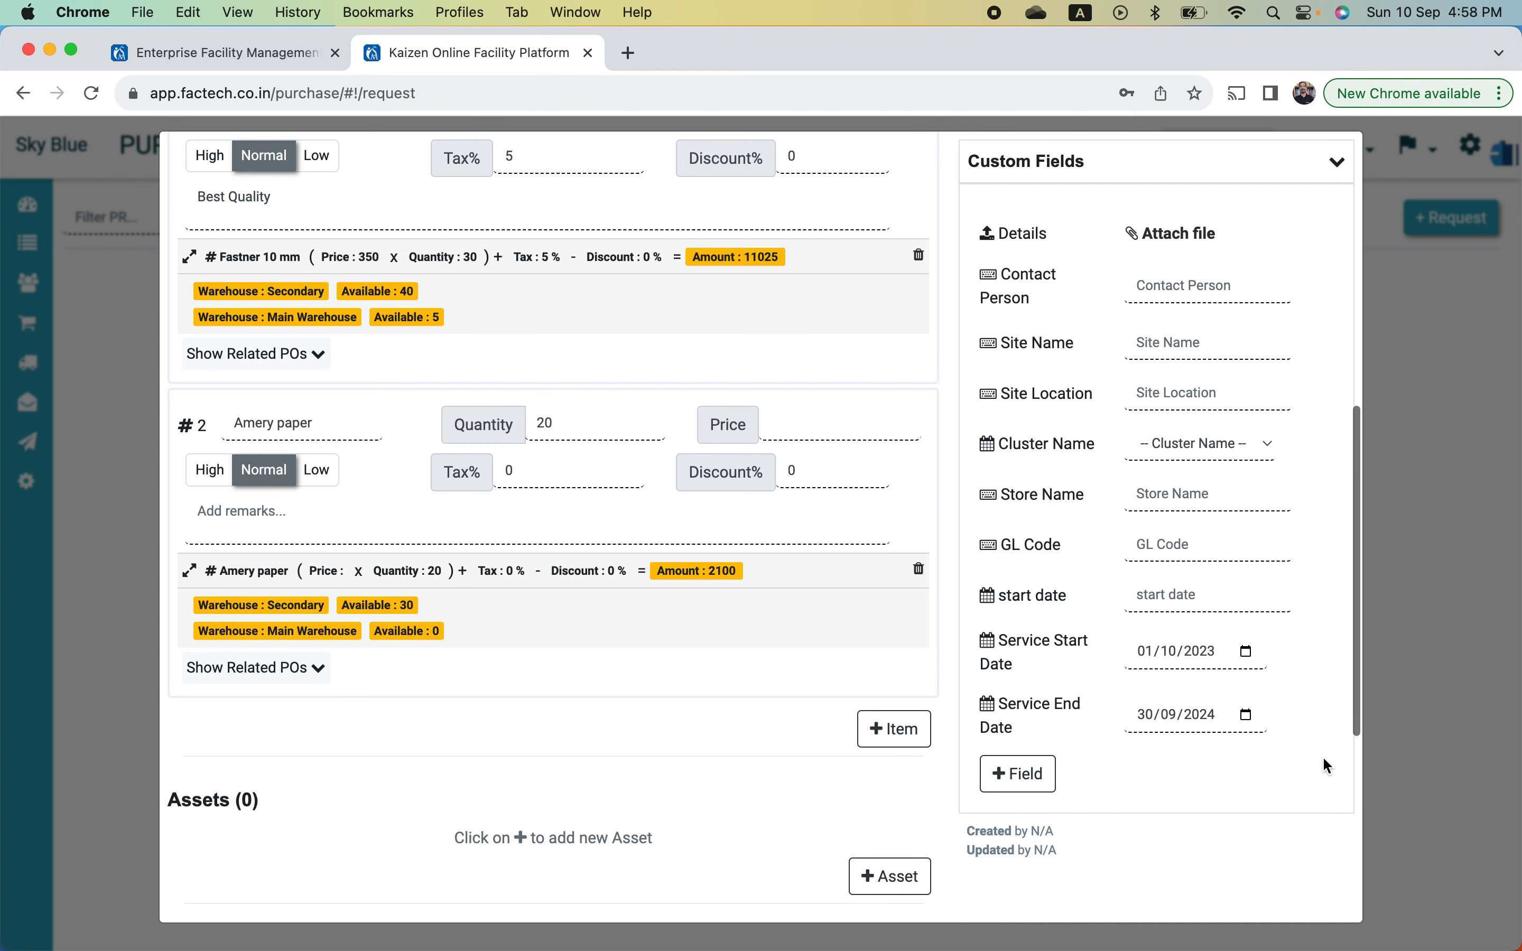
scroll(1322, 757, up, 1)
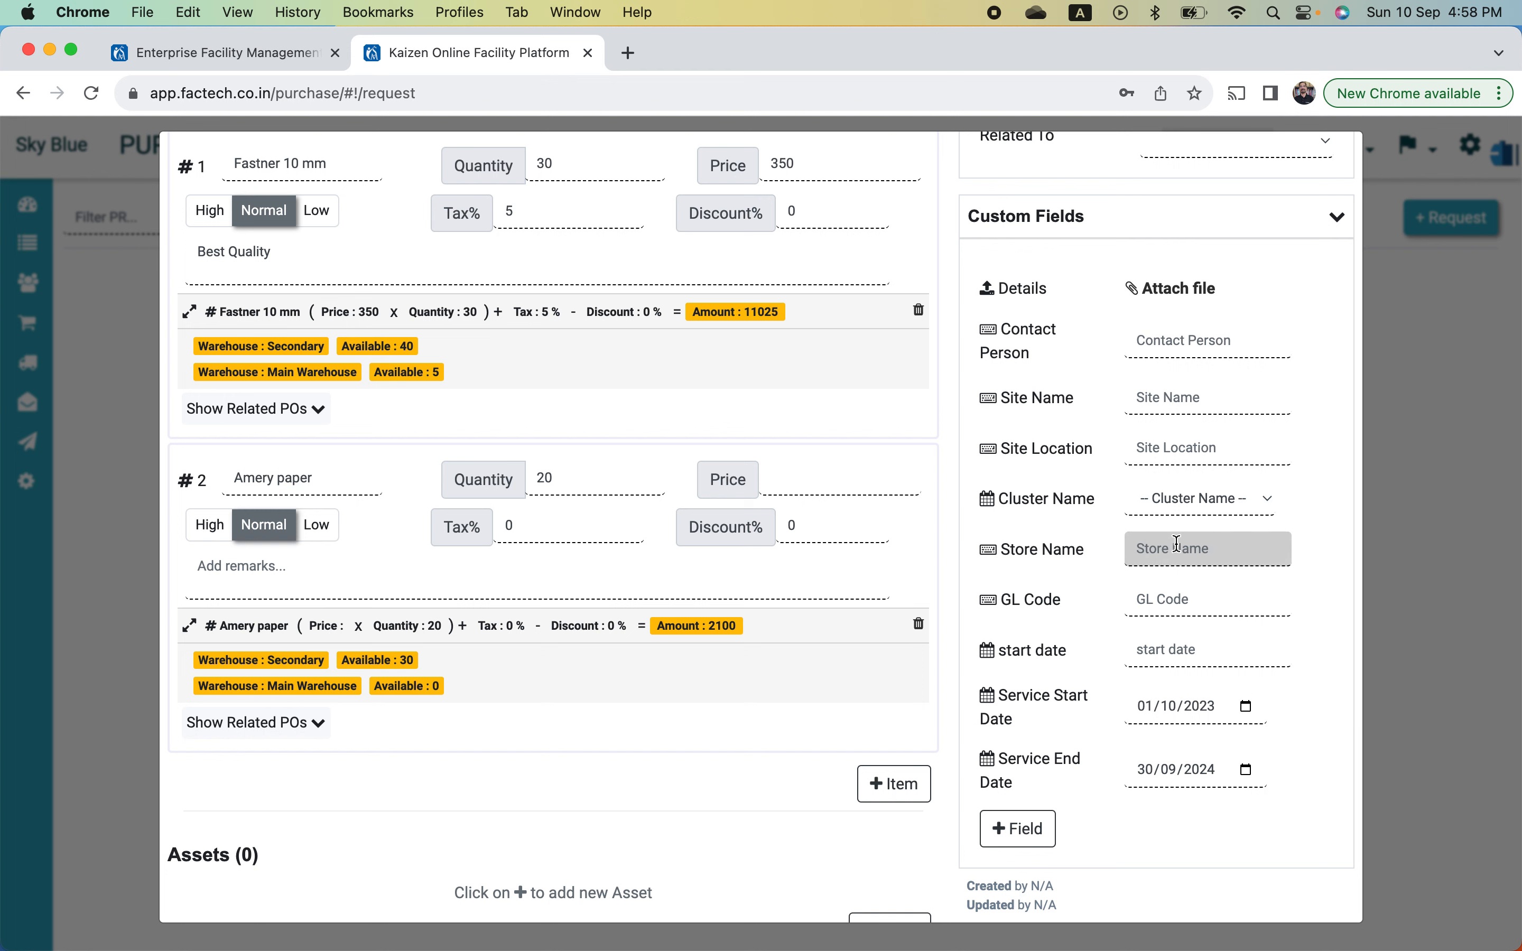
- Enter Site Name 'Delhi KNJ' and Site Location 'CP' in the custom fields
click(1255, 499)
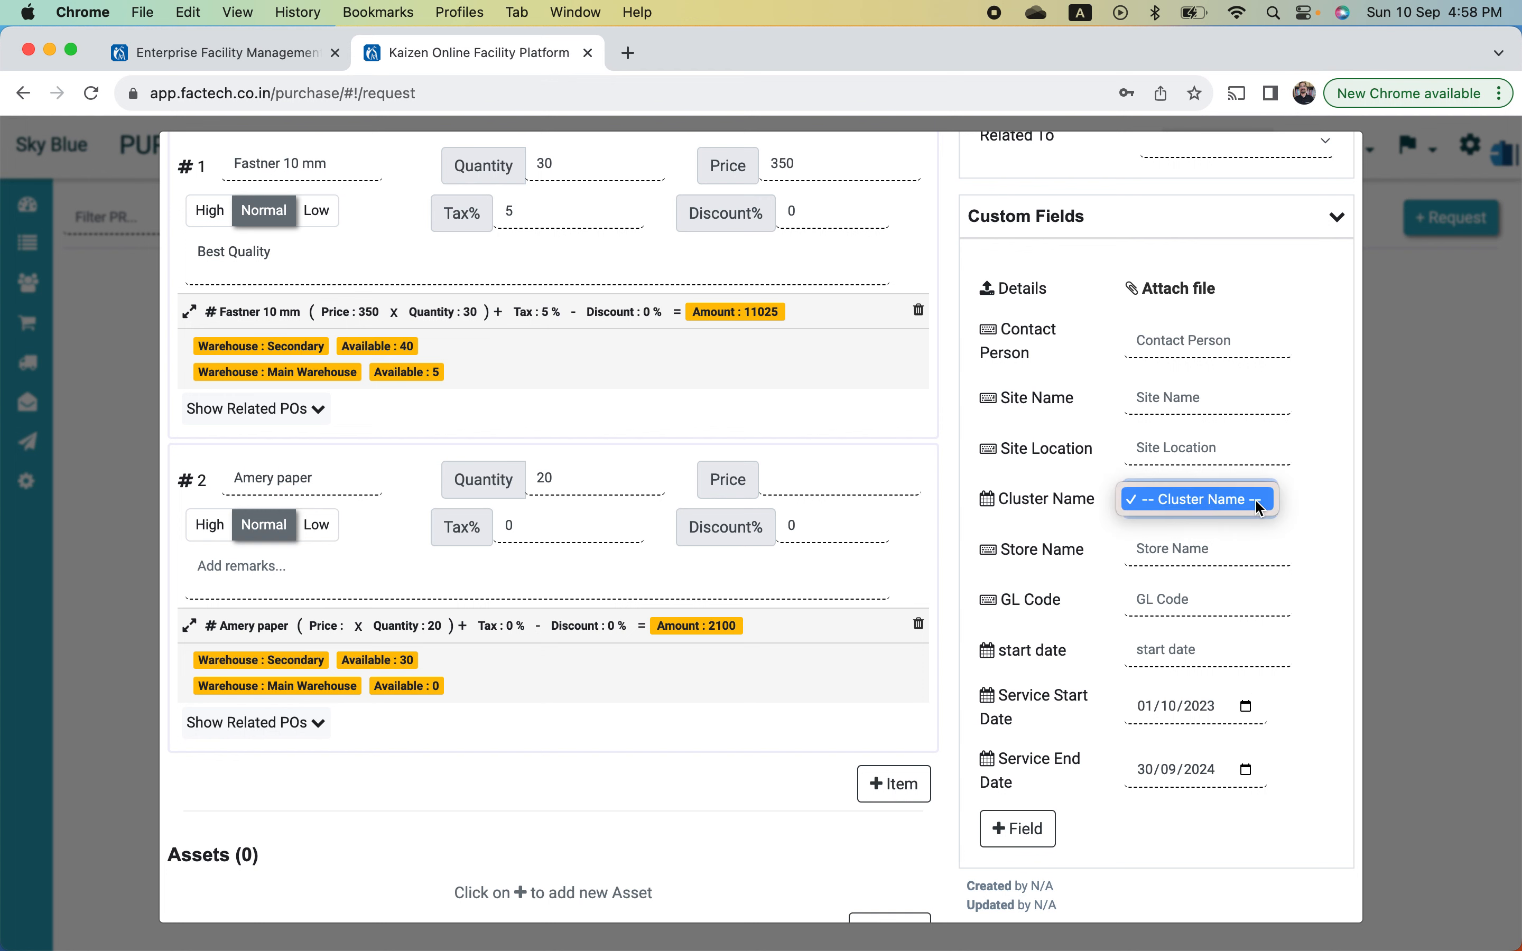
click(1225, 455)
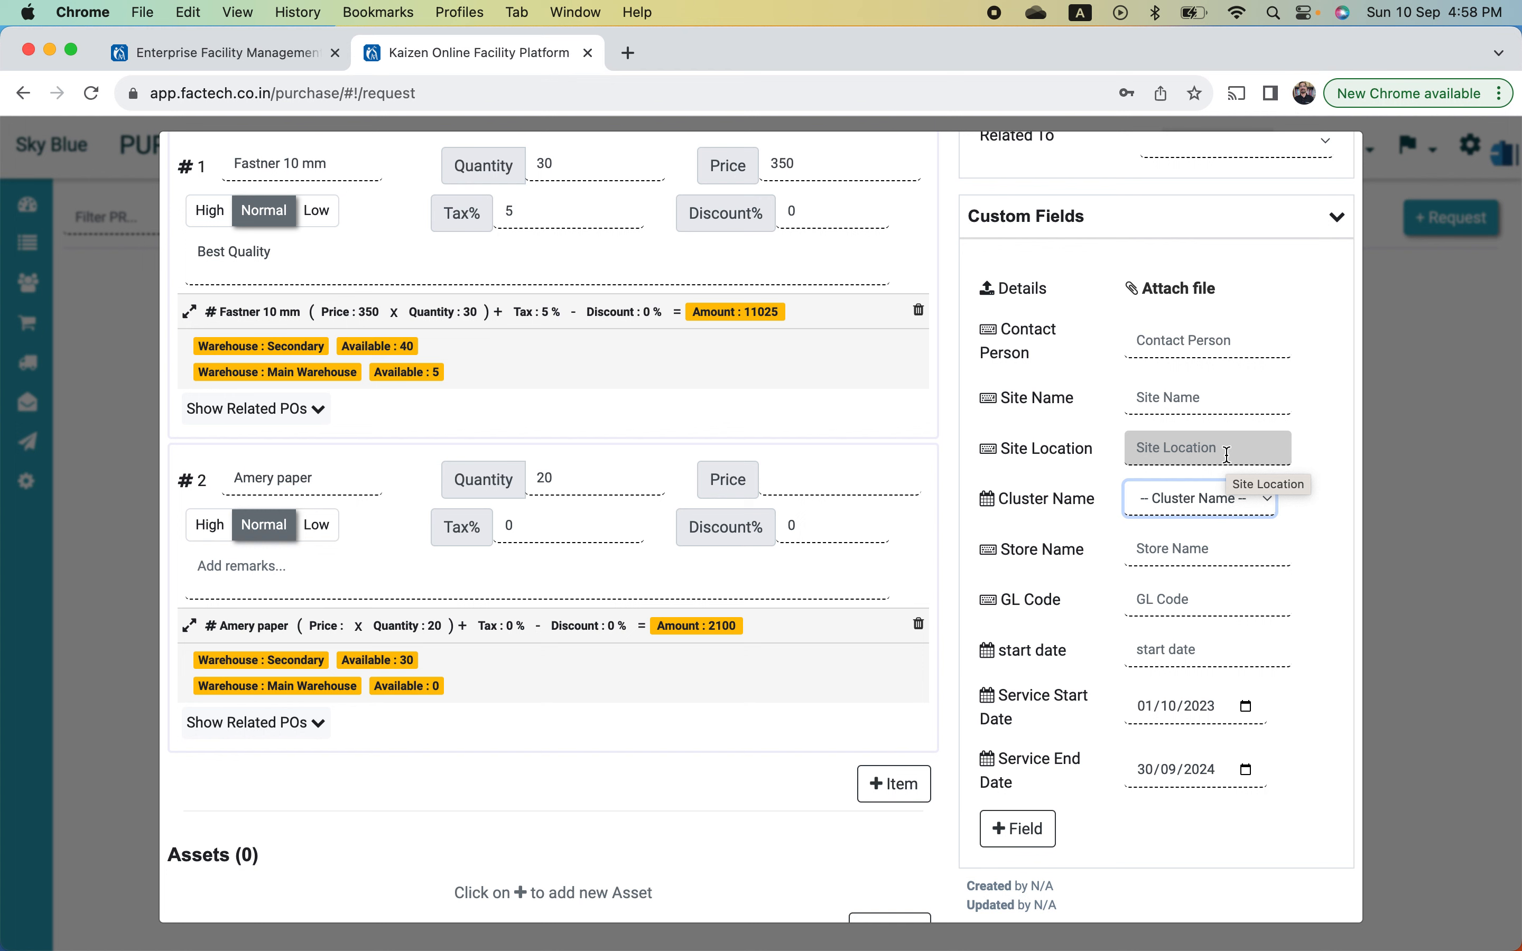
click(1192, 399)
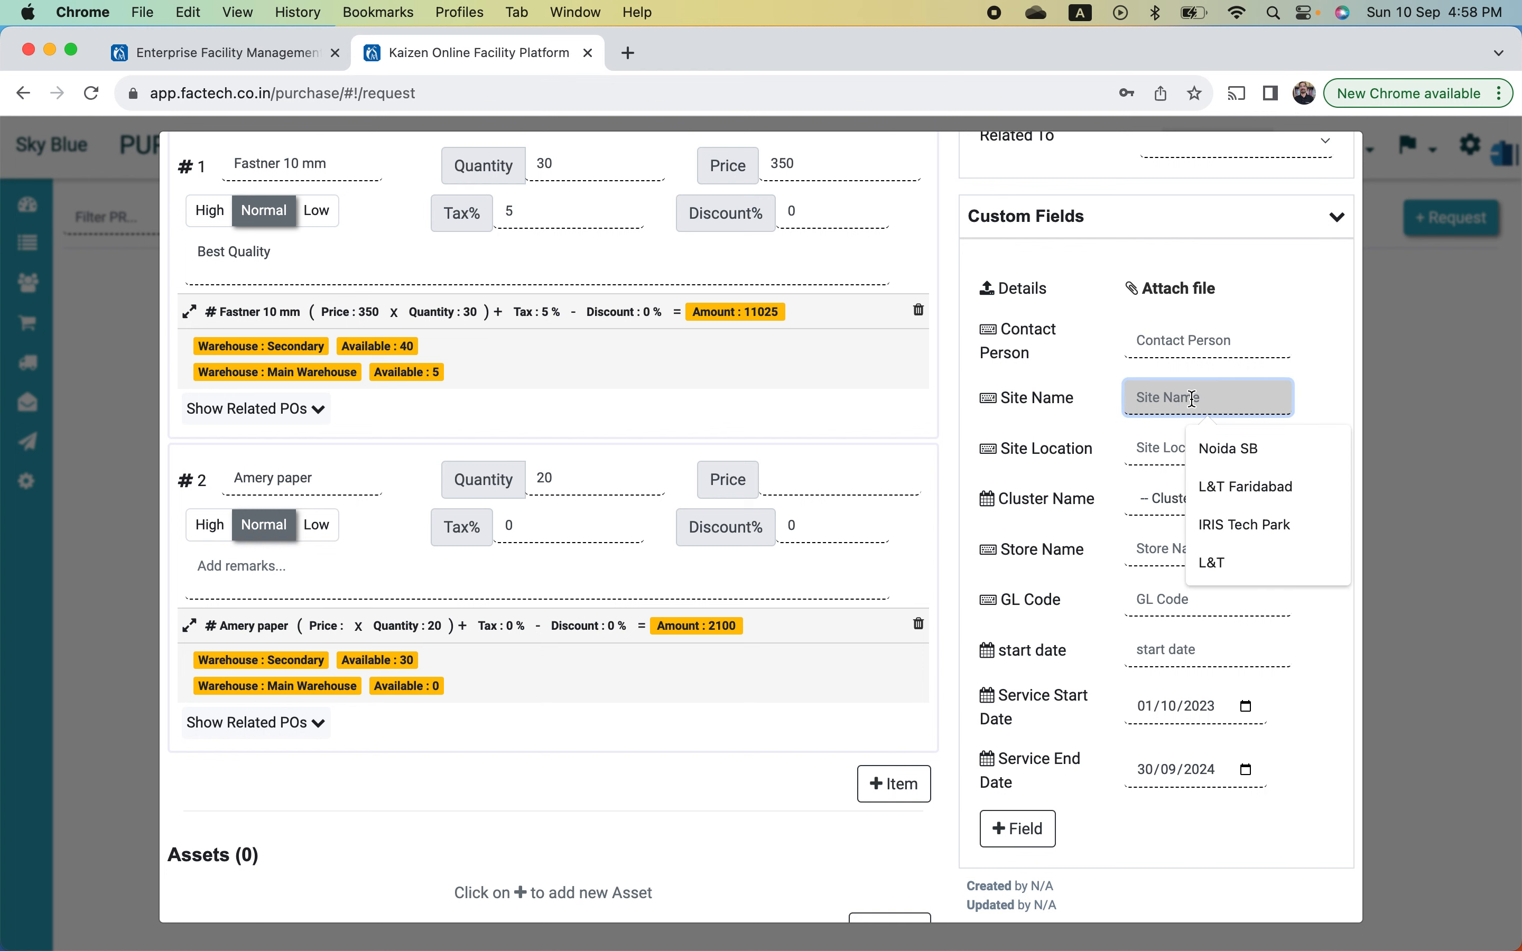
text(Delhi)
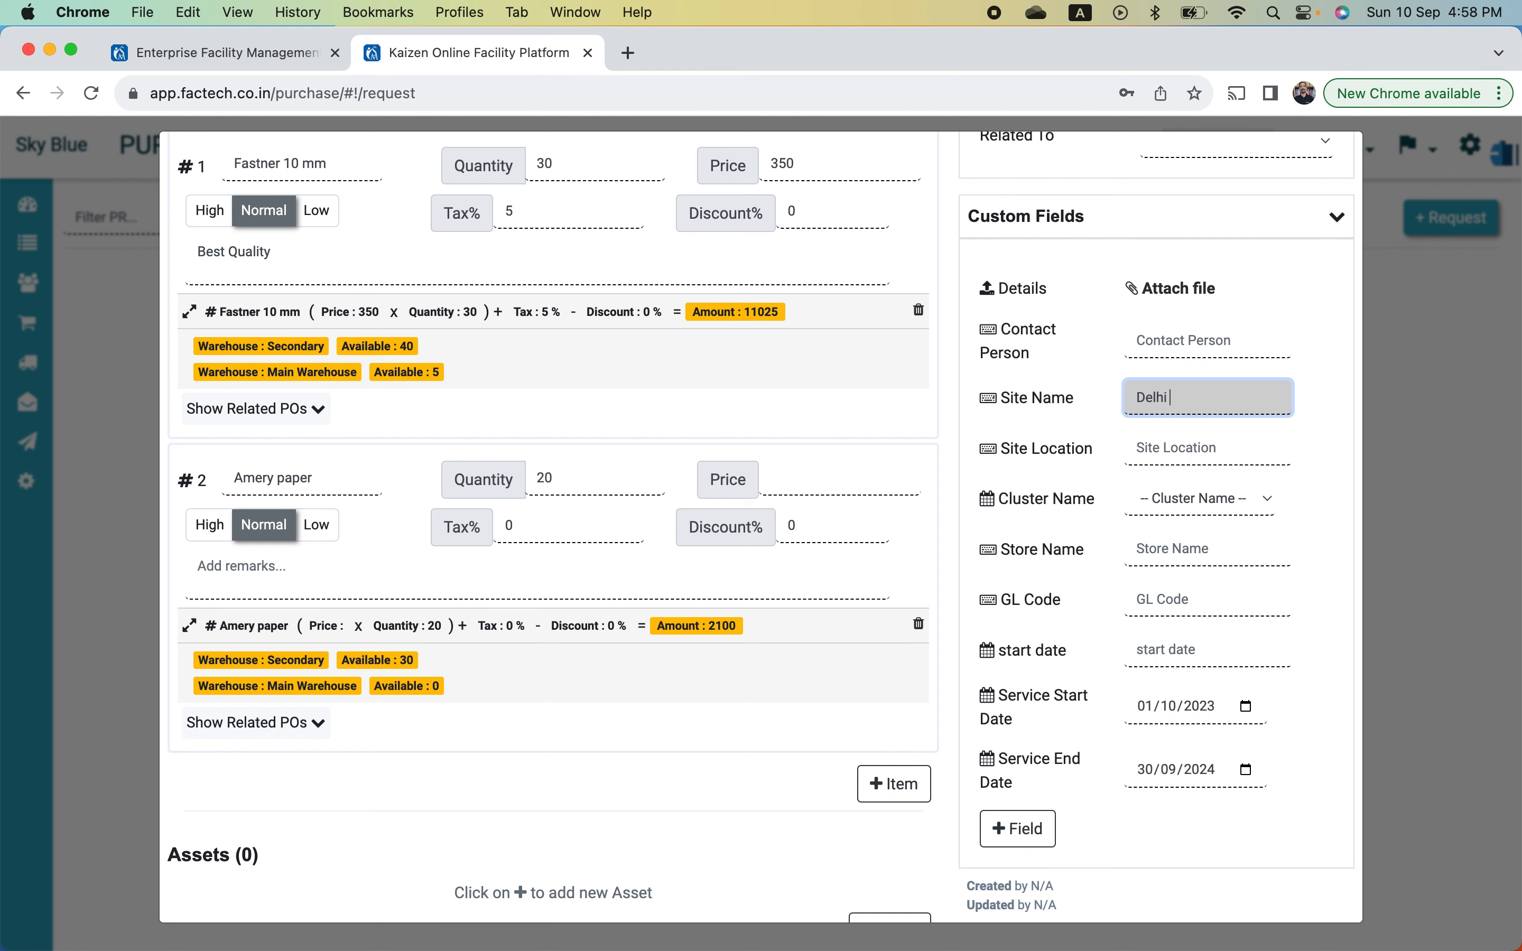
text( KNJ)
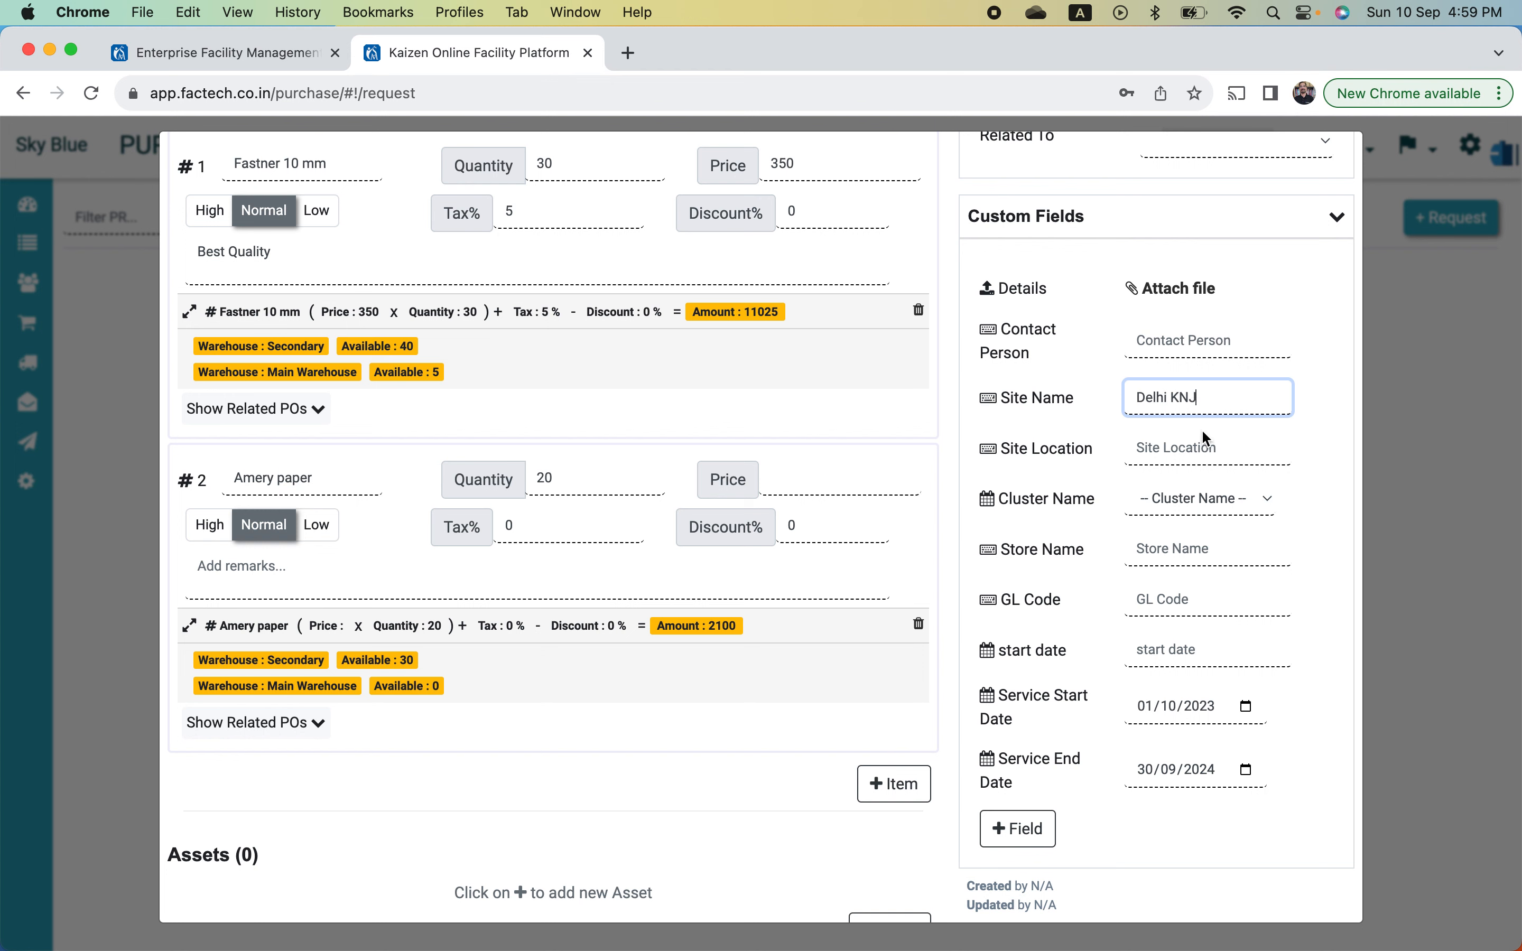
click(1210, 450)
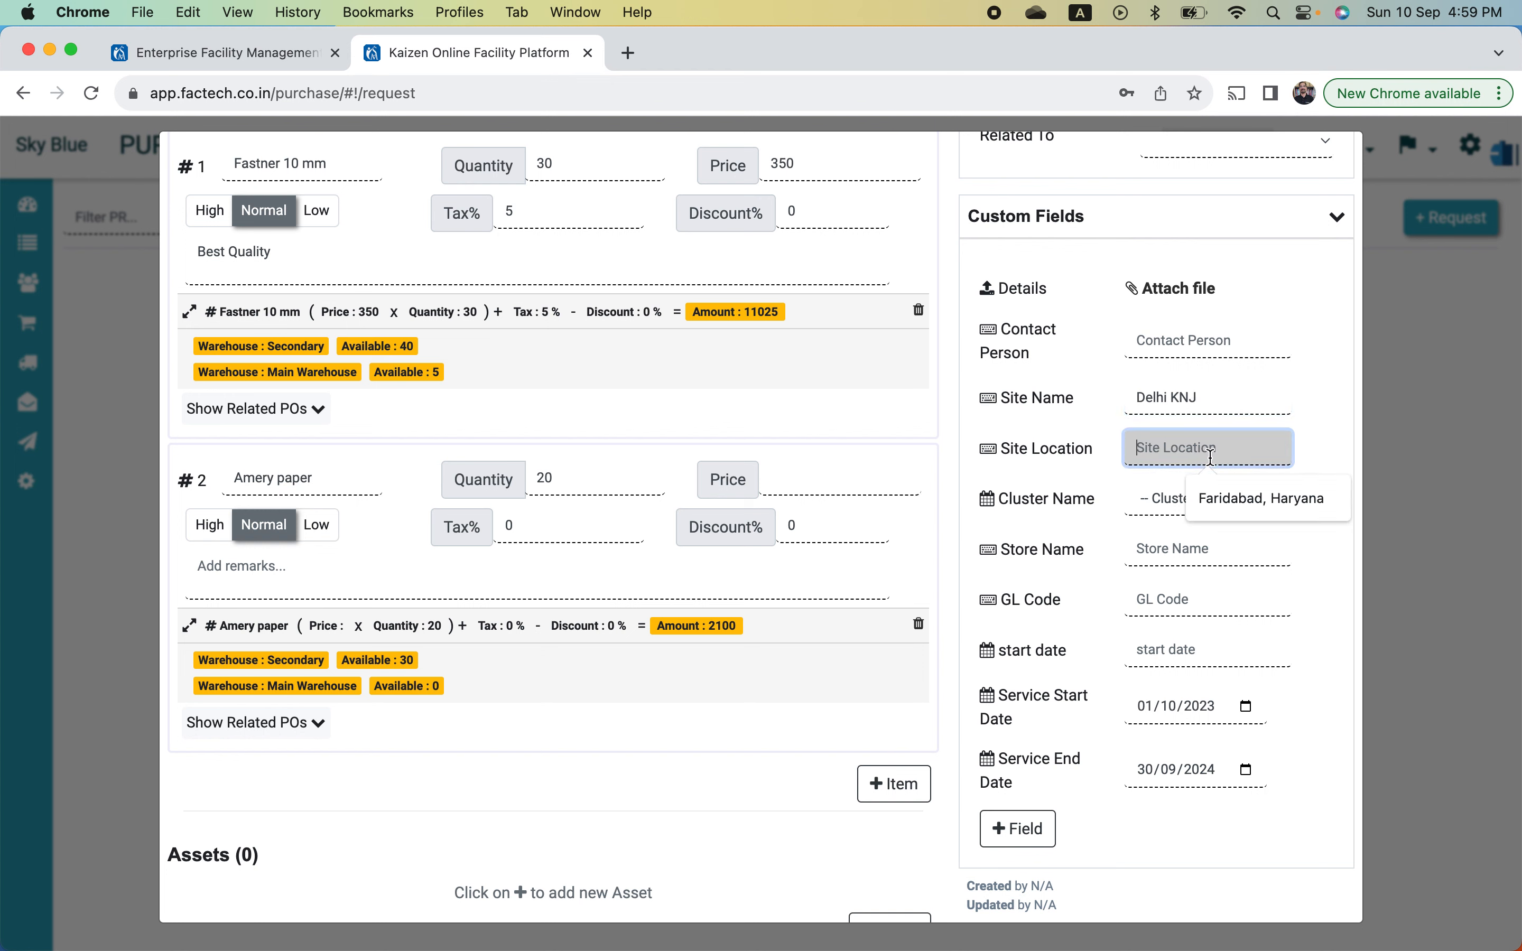
text(CP)
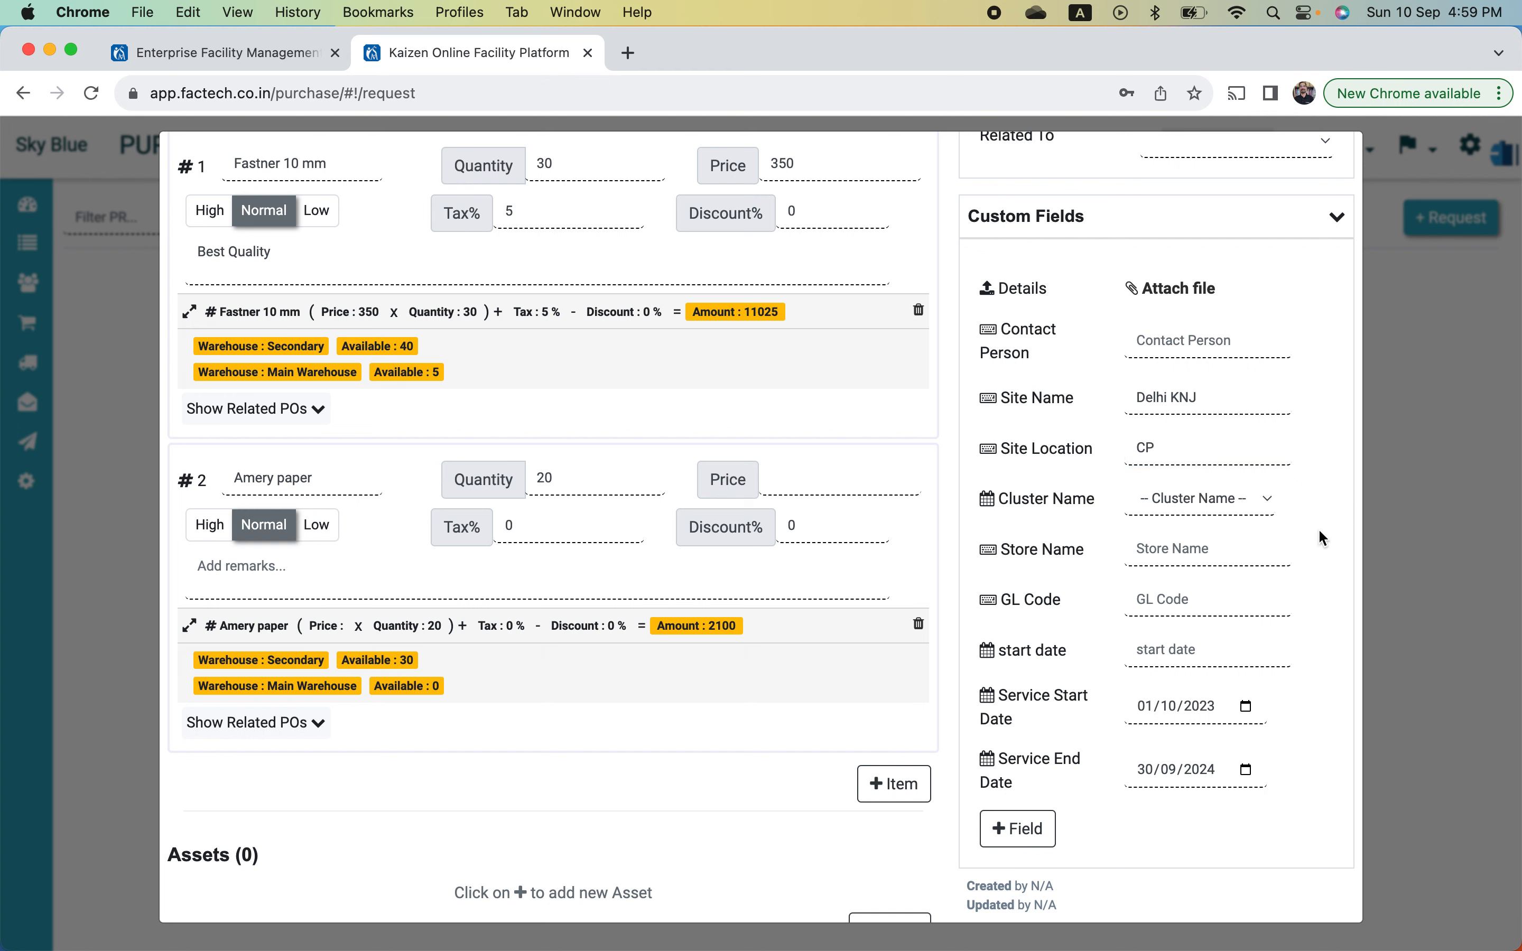
- Choose the first suggested entry for the Contact Person field
click(1255, 334)
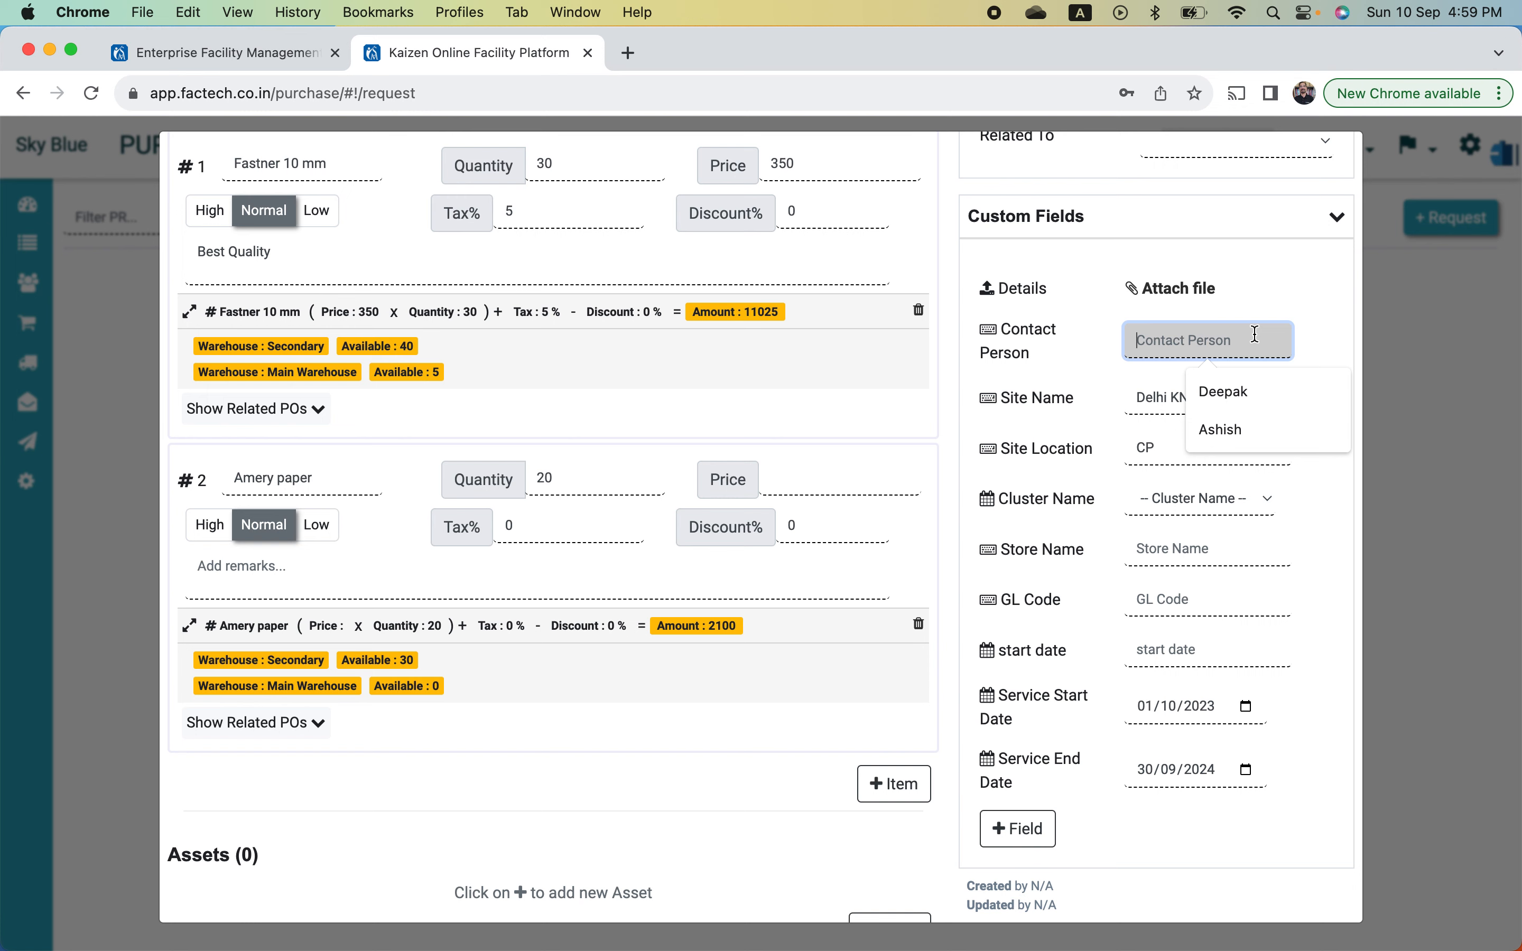
click(1255, 393)
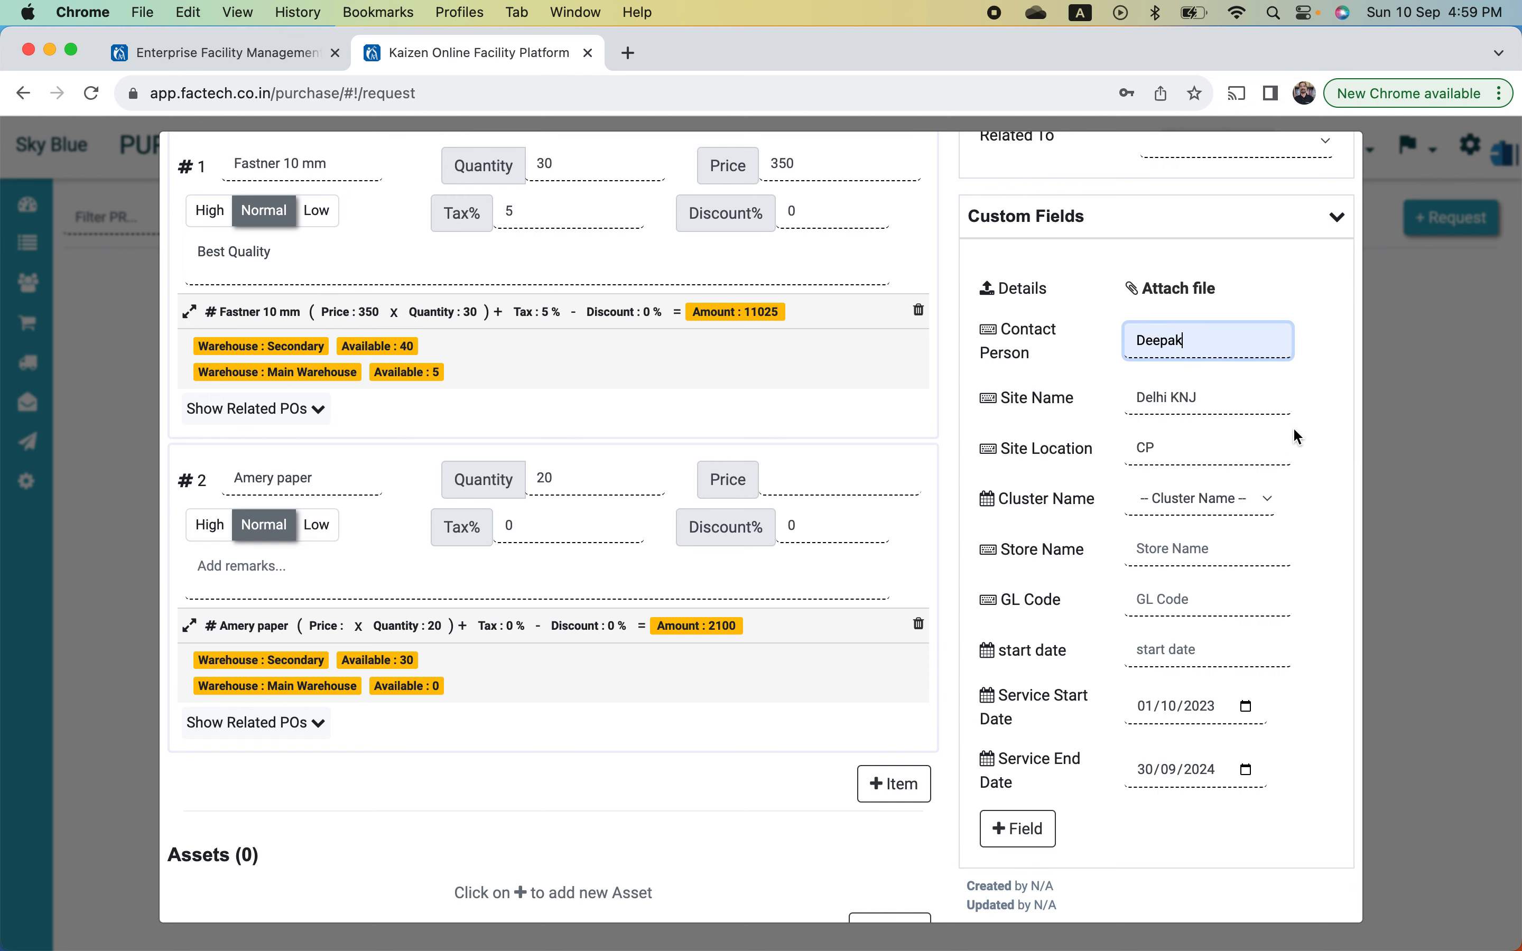
scroll(1321, 389, down, 5)
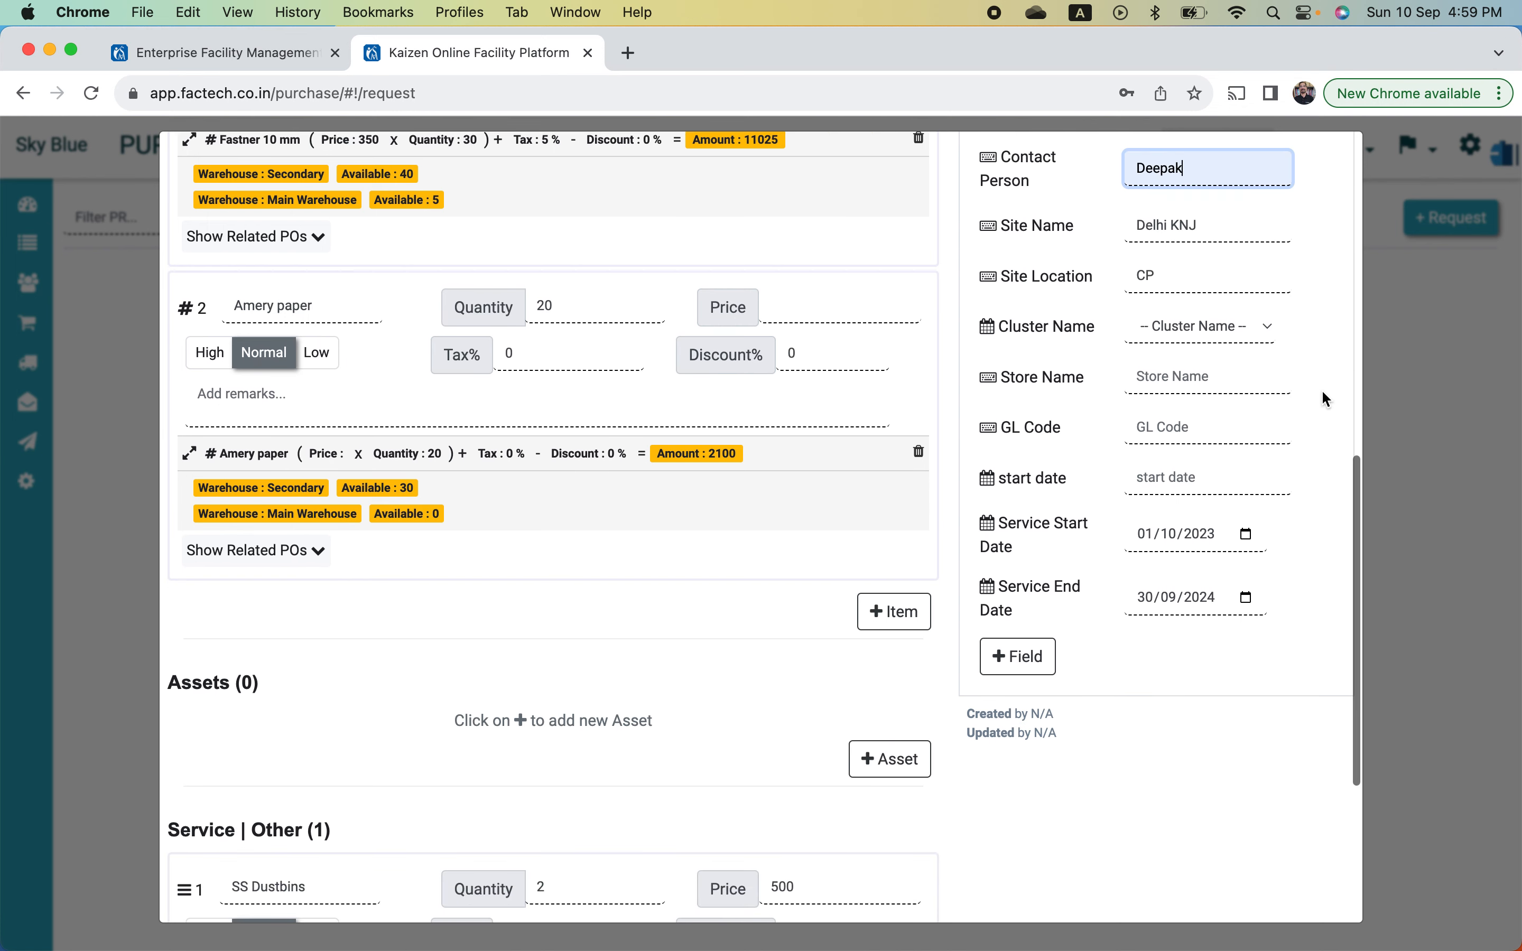
scroll(1321, 389, down, 9)
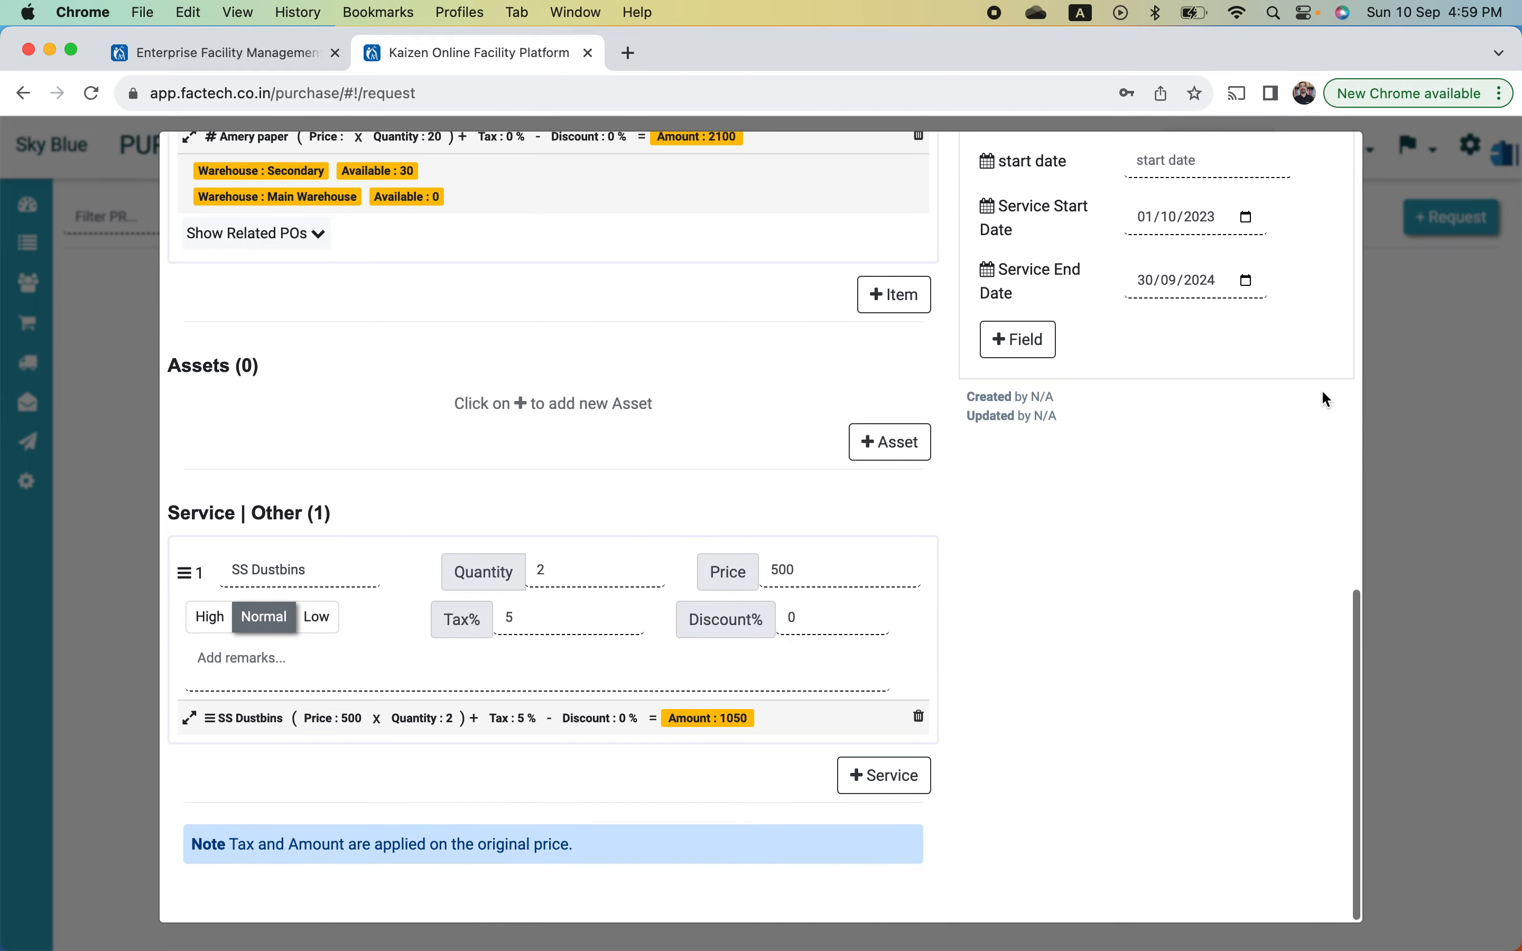
scroll(1321, 389, up, 20)
scroll(1321, 389, up, 8)
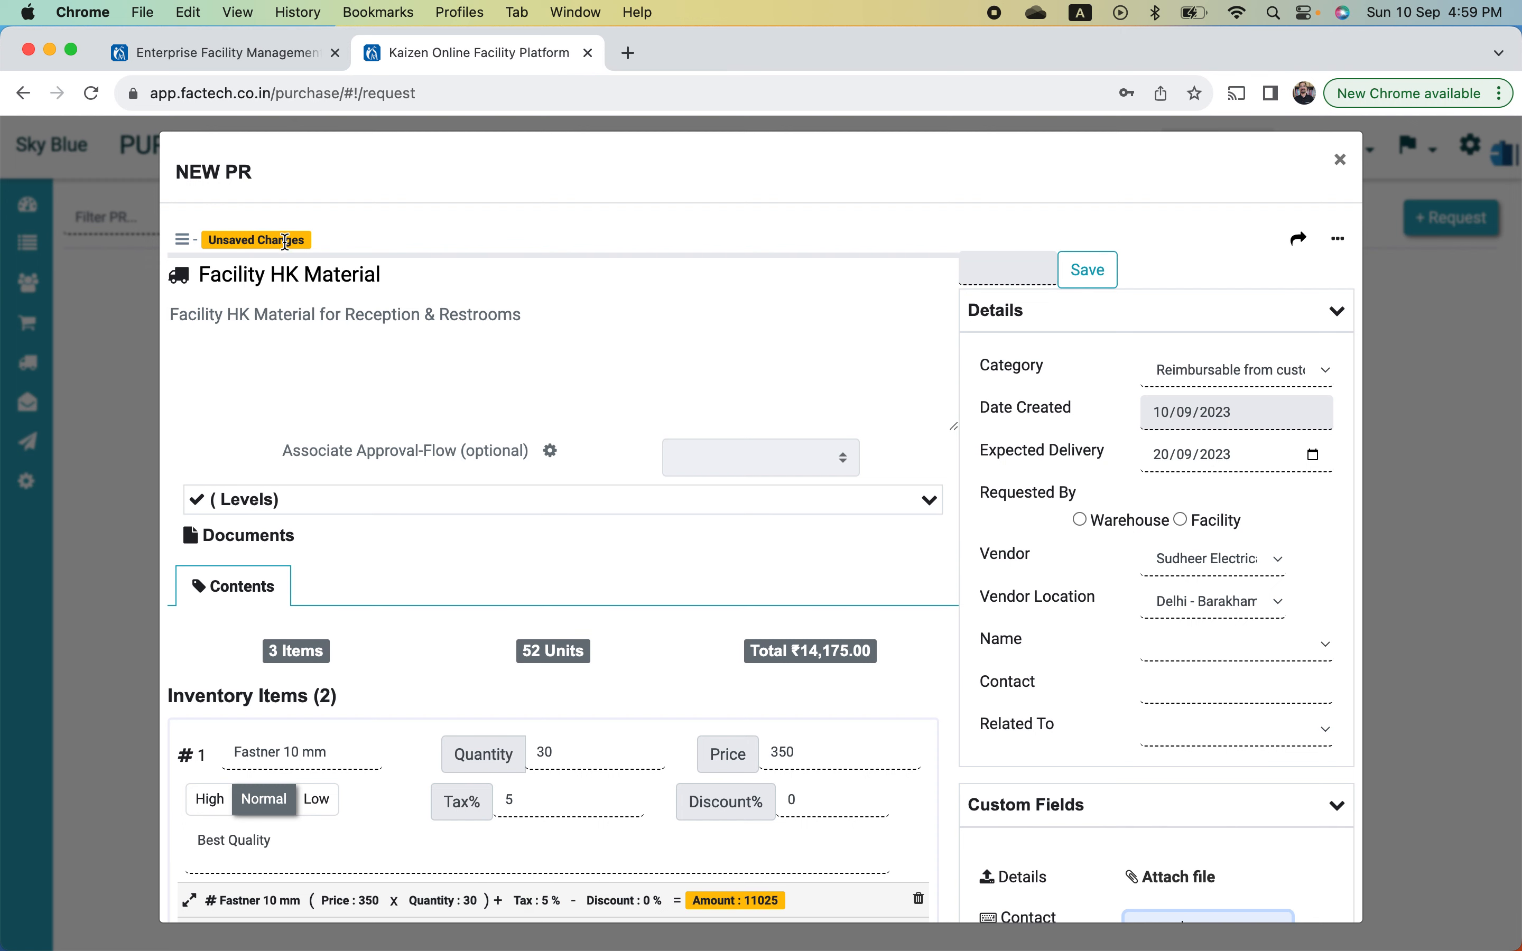
- Save the NEW PR form as draft PR-25 with 3 items totalling ₹14,175.00
click(1089, 276)
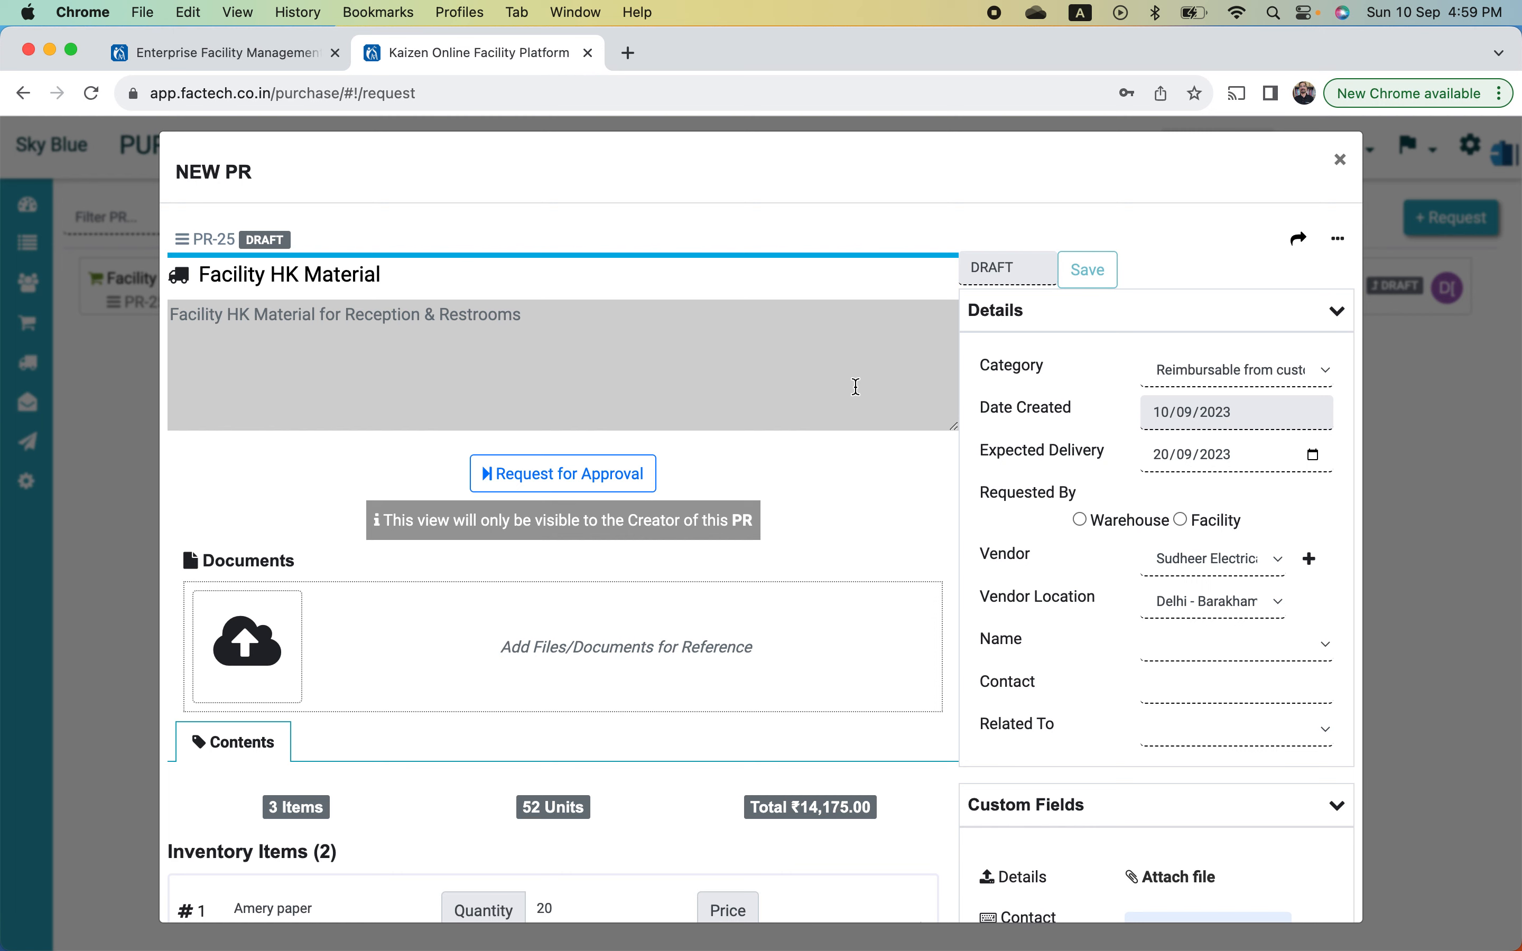
scroll(923, 535, down, 6)
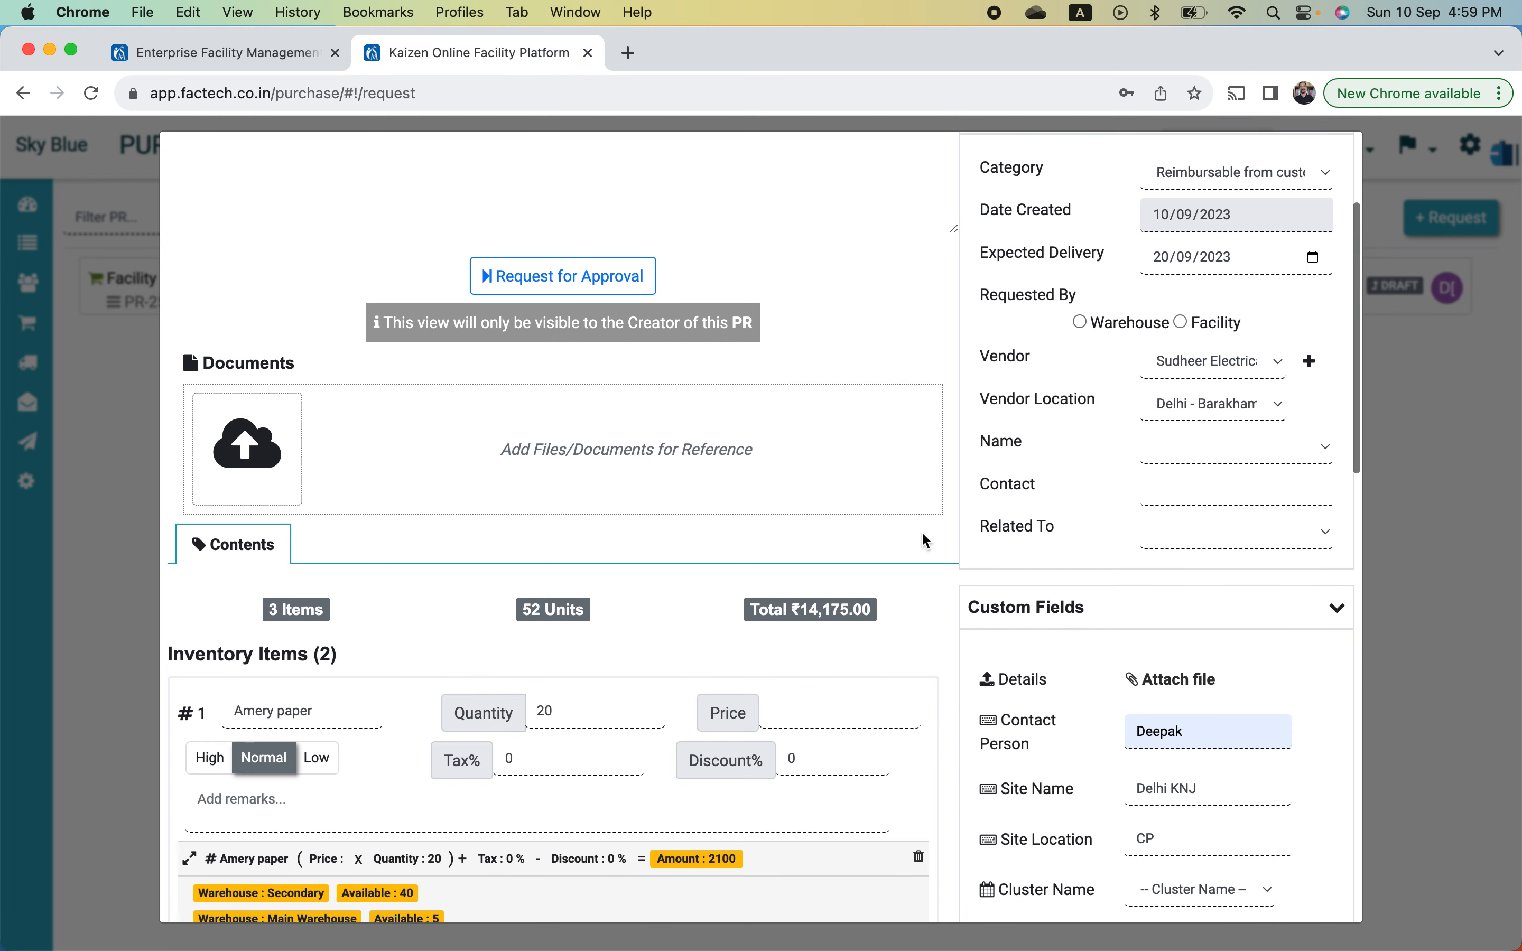
scroll(922, 534, down, 4)
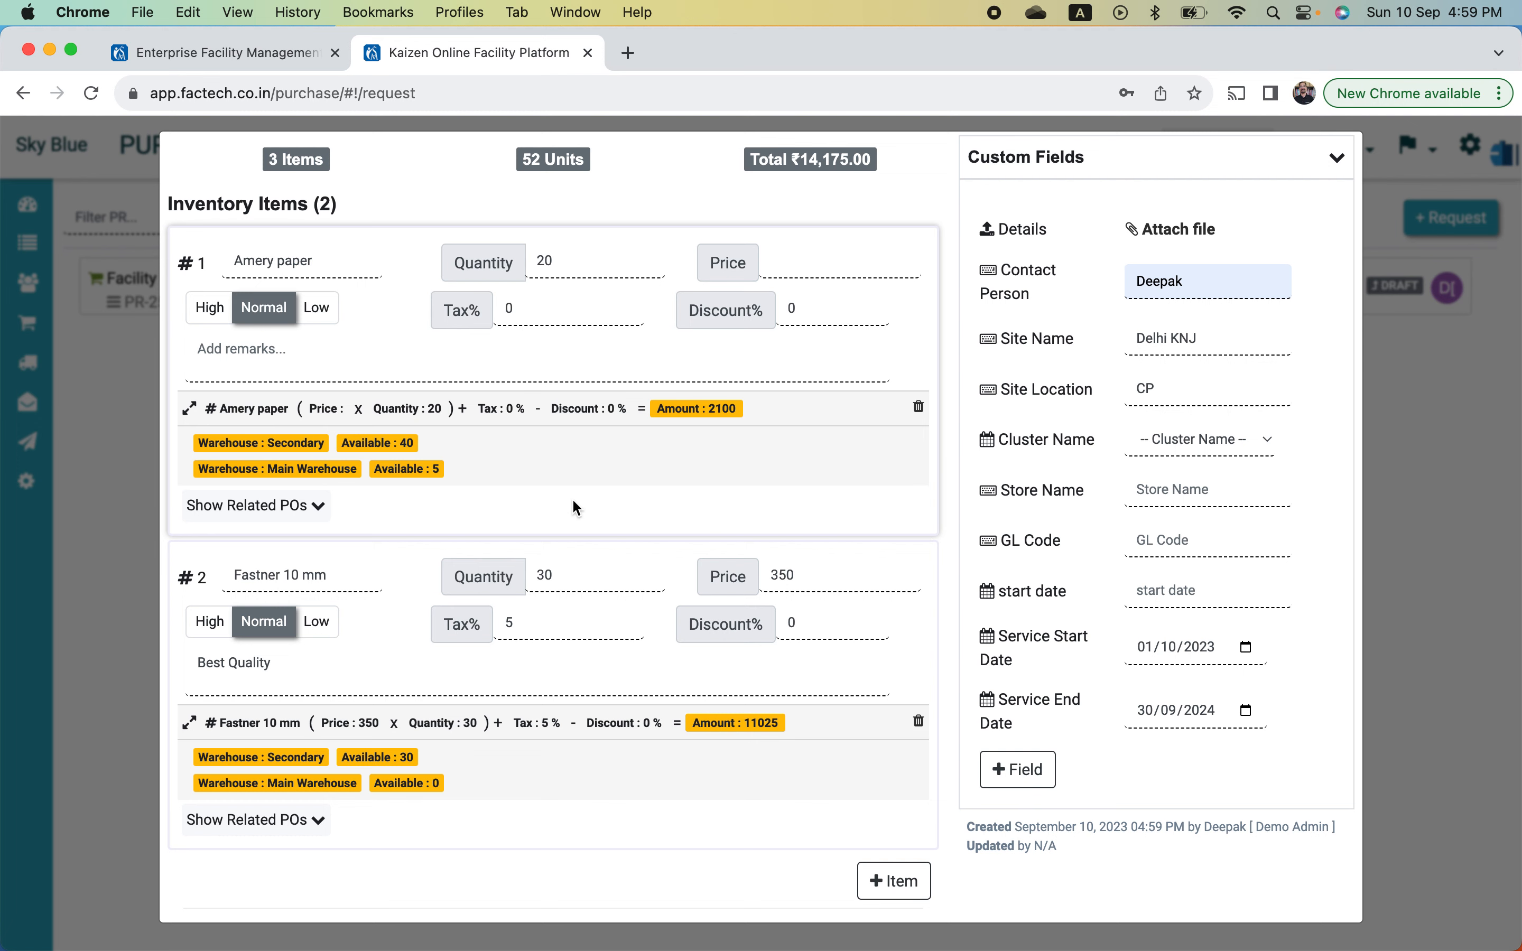
click(633, 408)
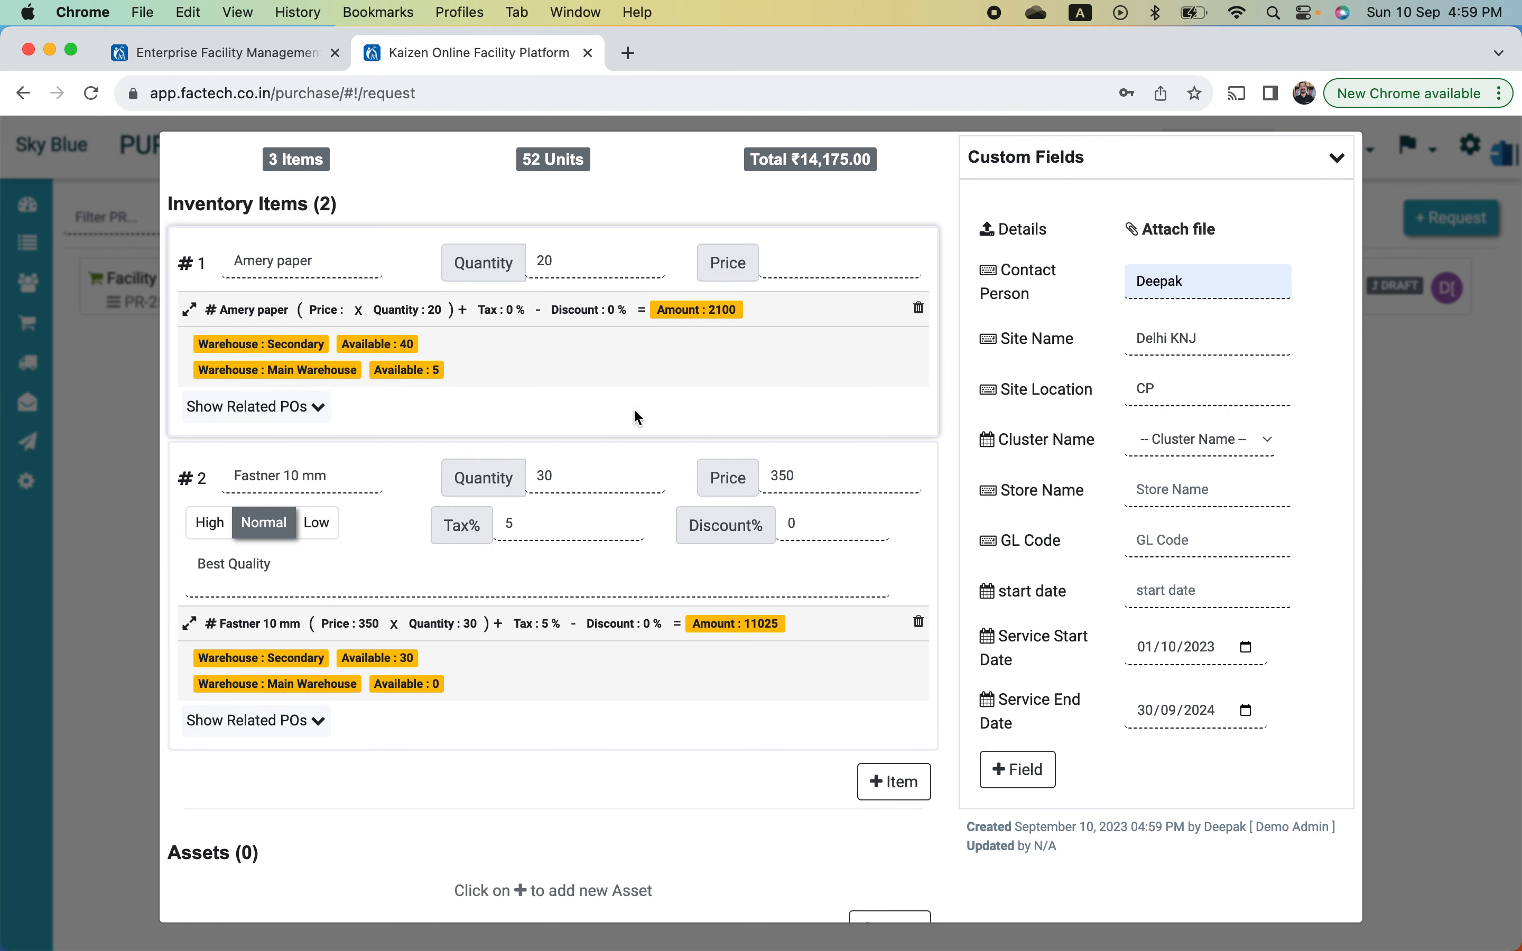
- Hide the priority, tax and discount rows of inventory items #1 and #2
click(497, 320)
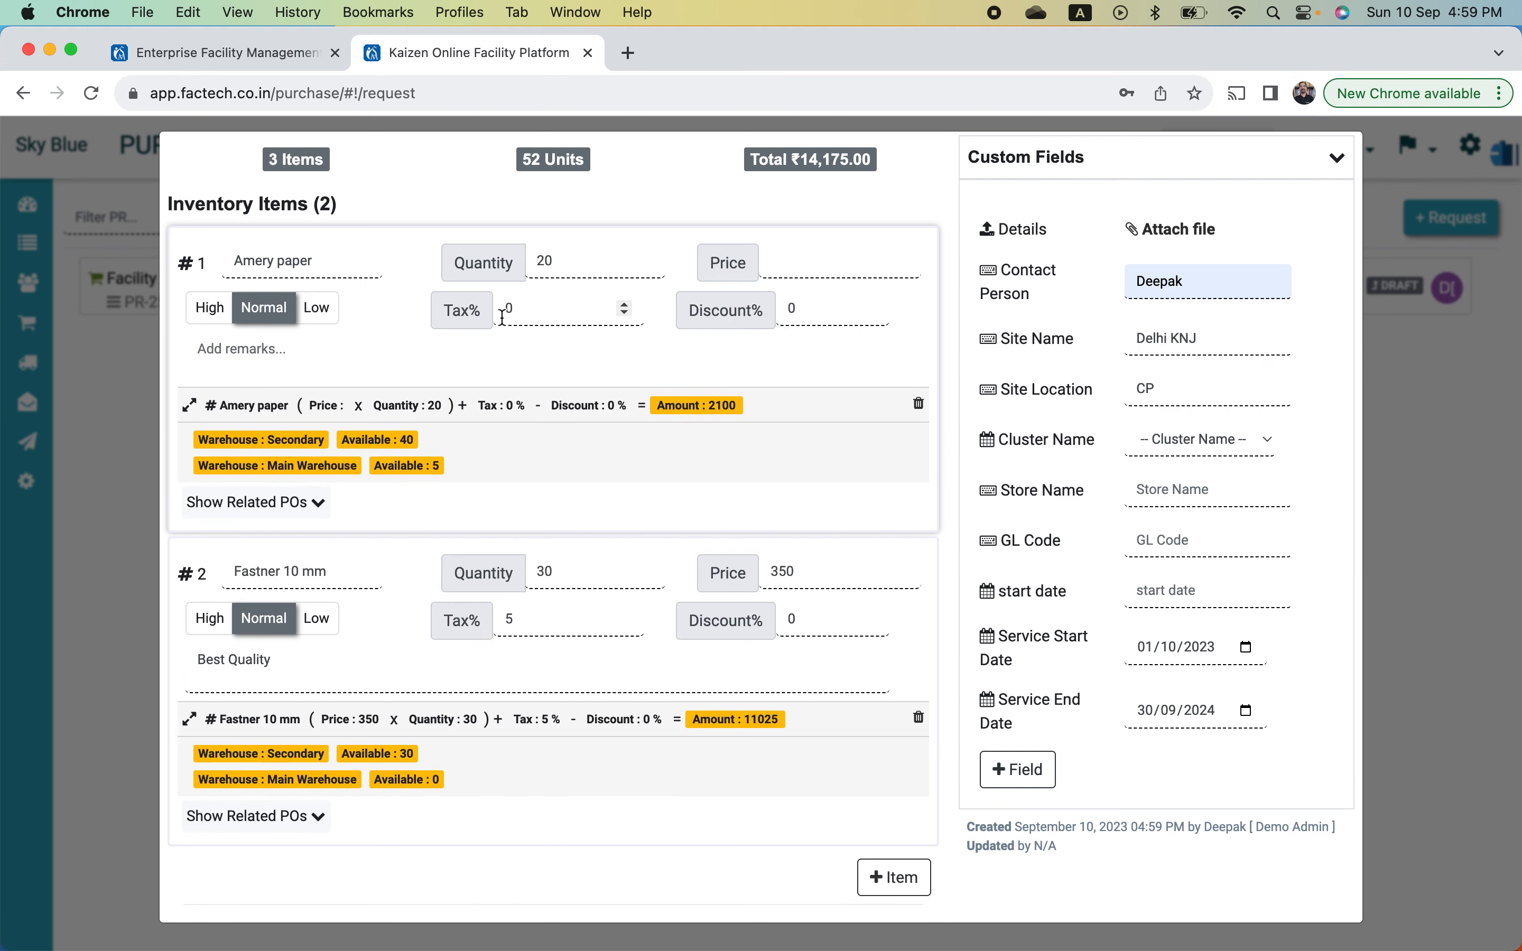
click(497, 416)
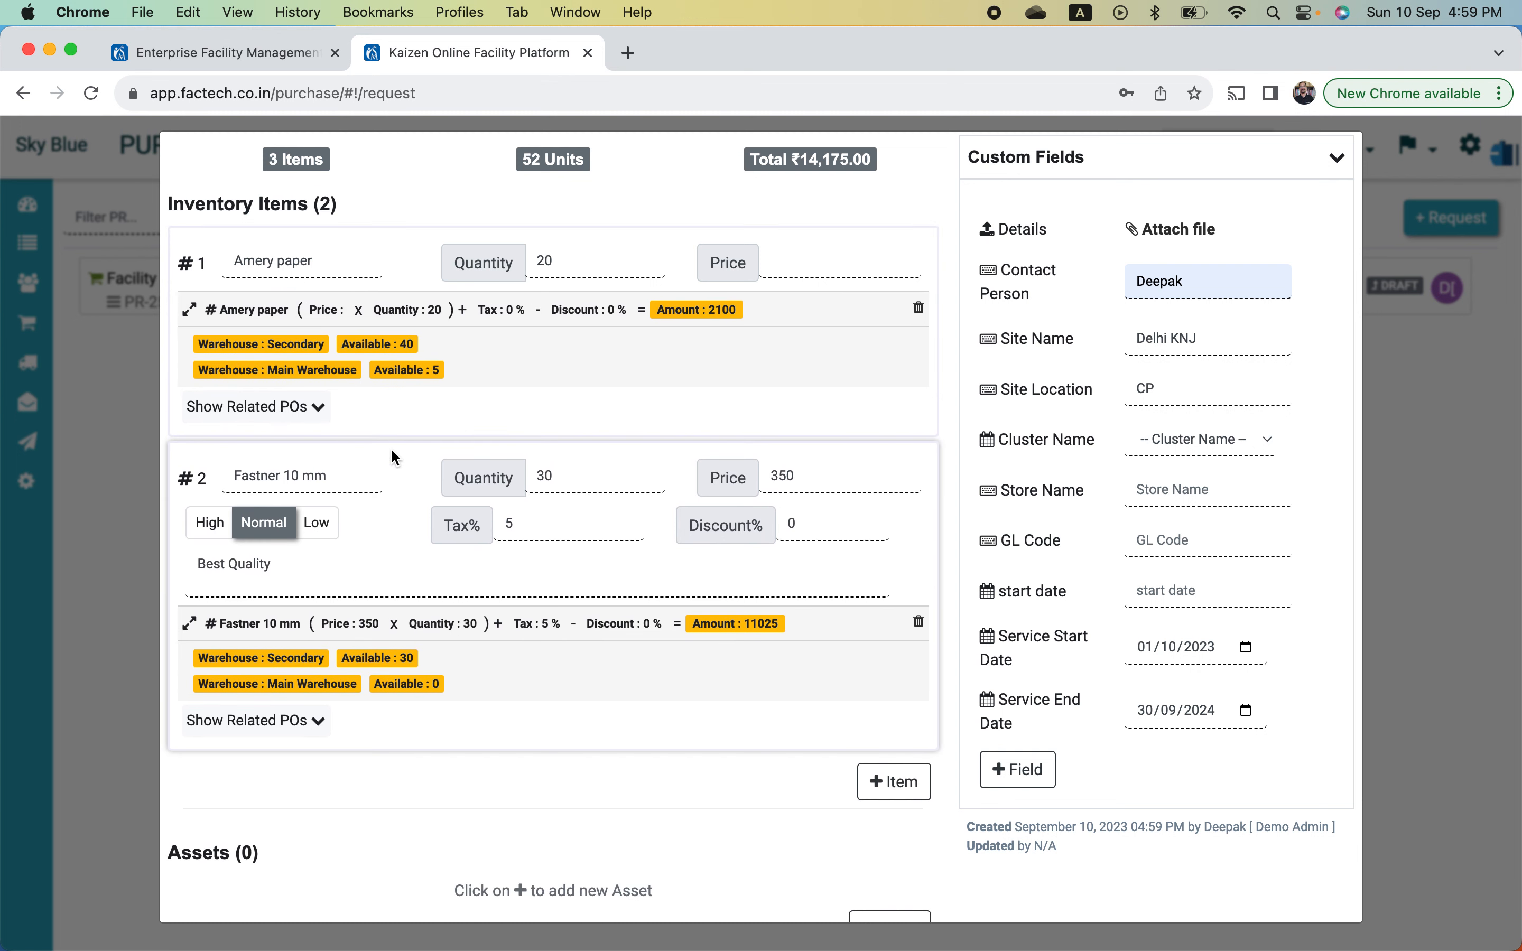
click(347, 640)
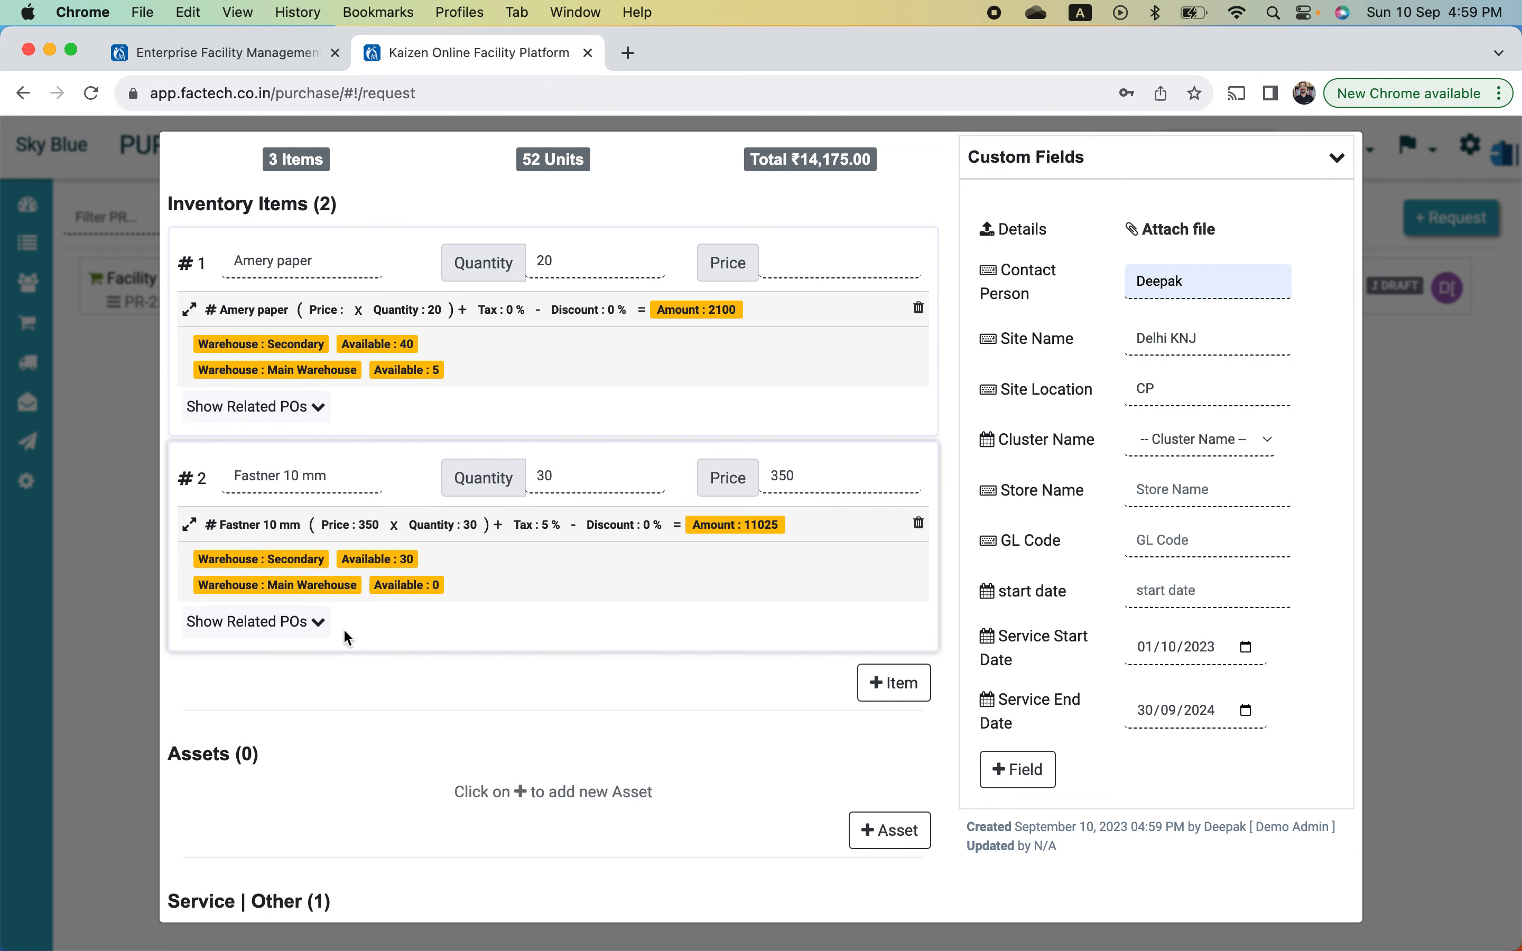
scroll(450, 560, down, 3)
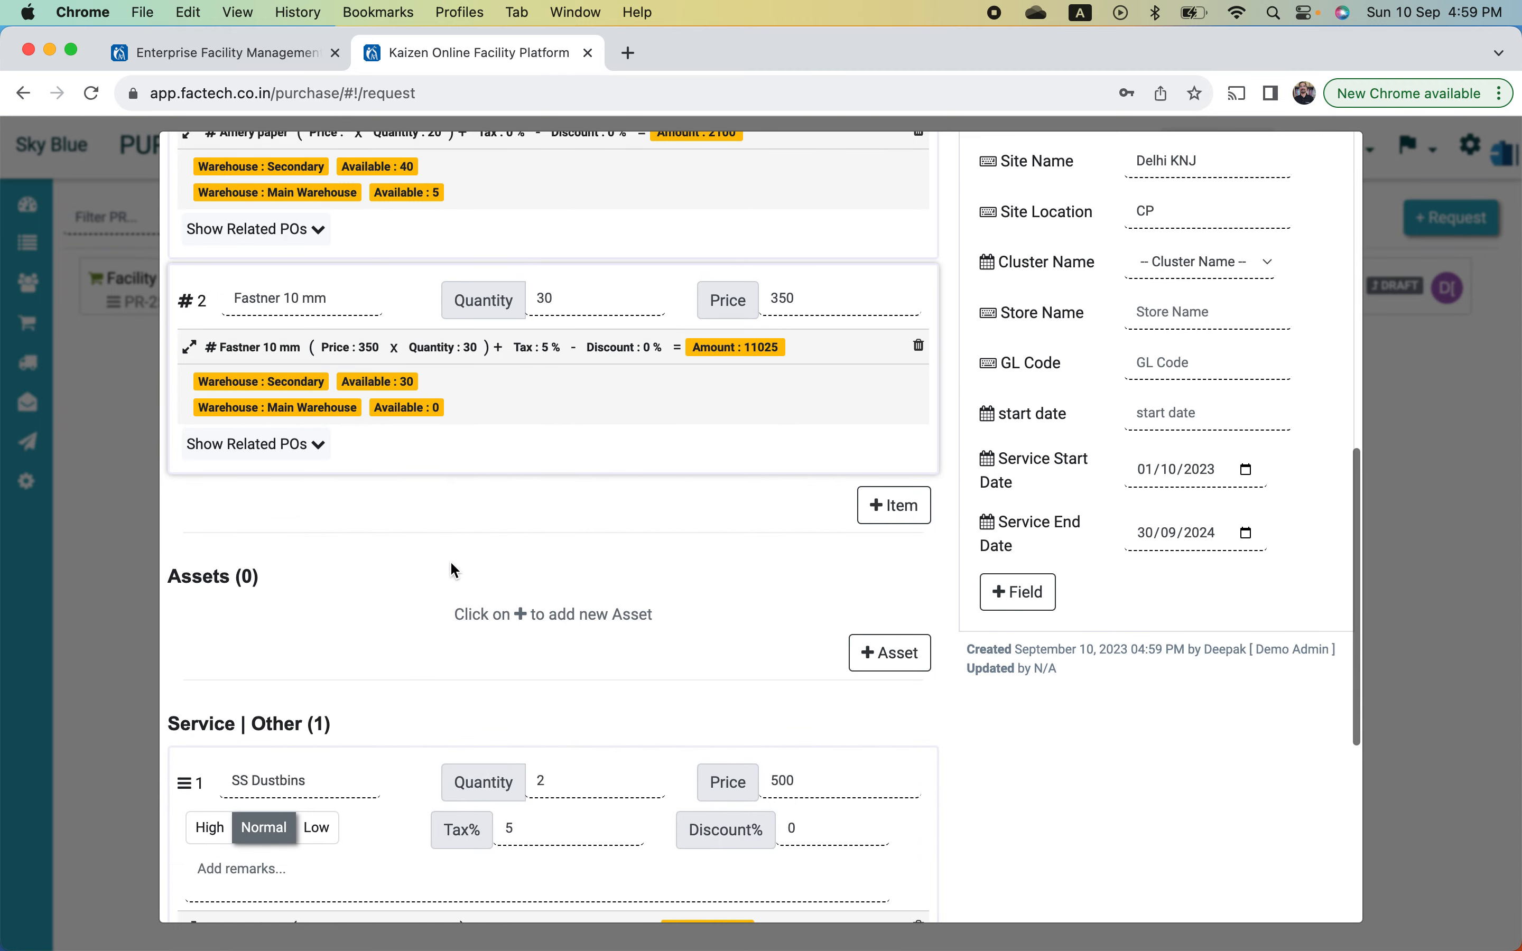
scroll(450, 560, up, 10)
scroll(452, 569, up, 3)
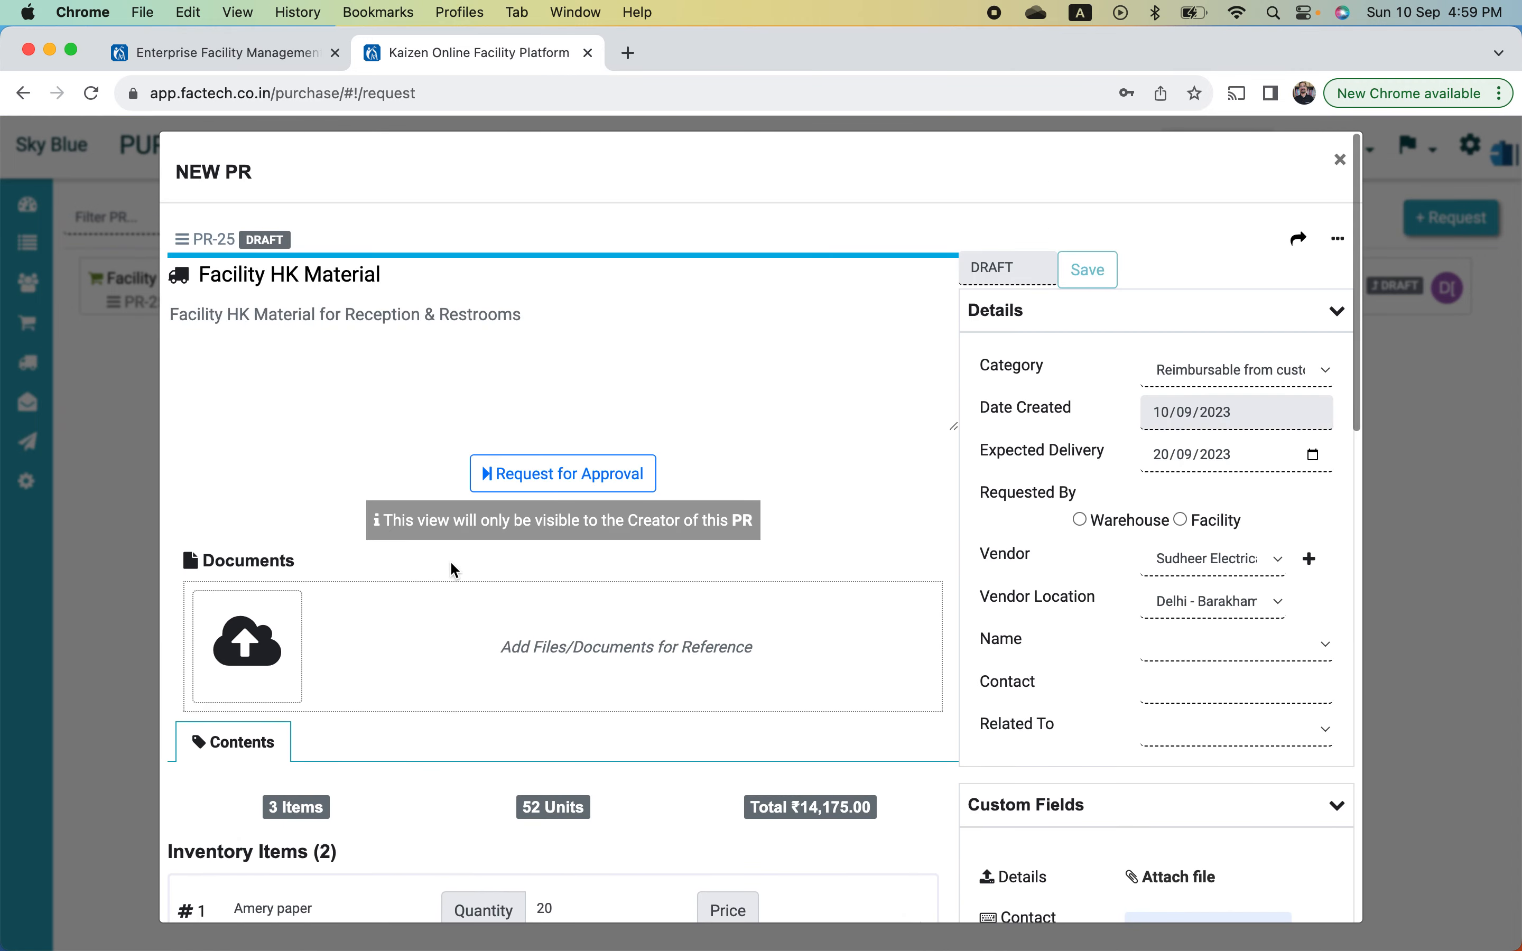
- Upload 'Screenshot 2023-09-07 at 1.14.42 PM' under Documents
click(257, 654)
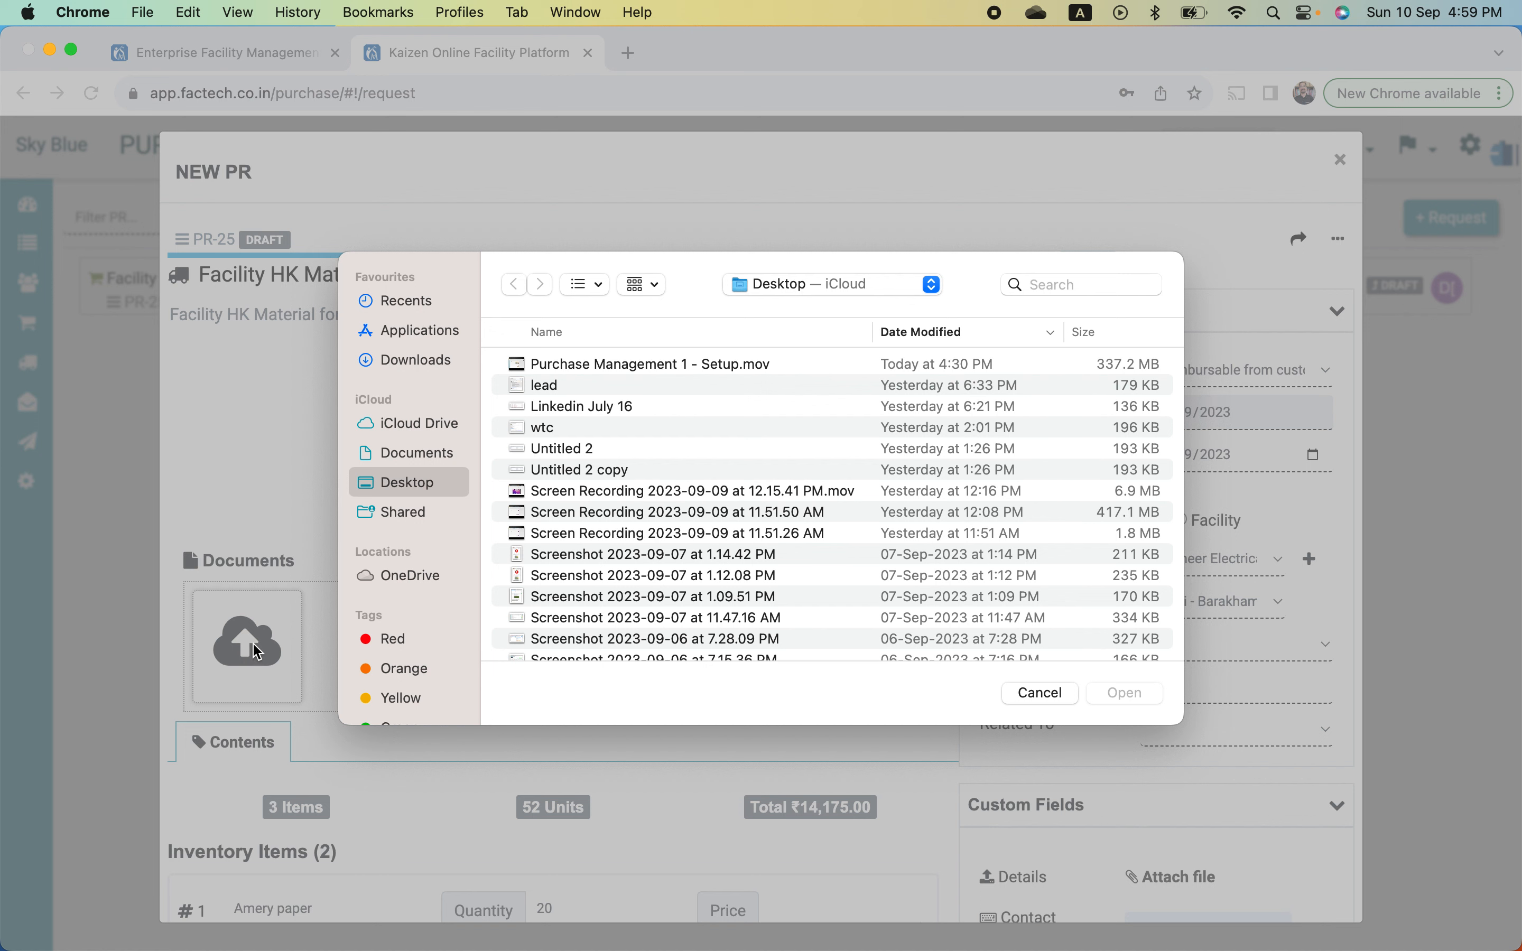
click(635, 560)
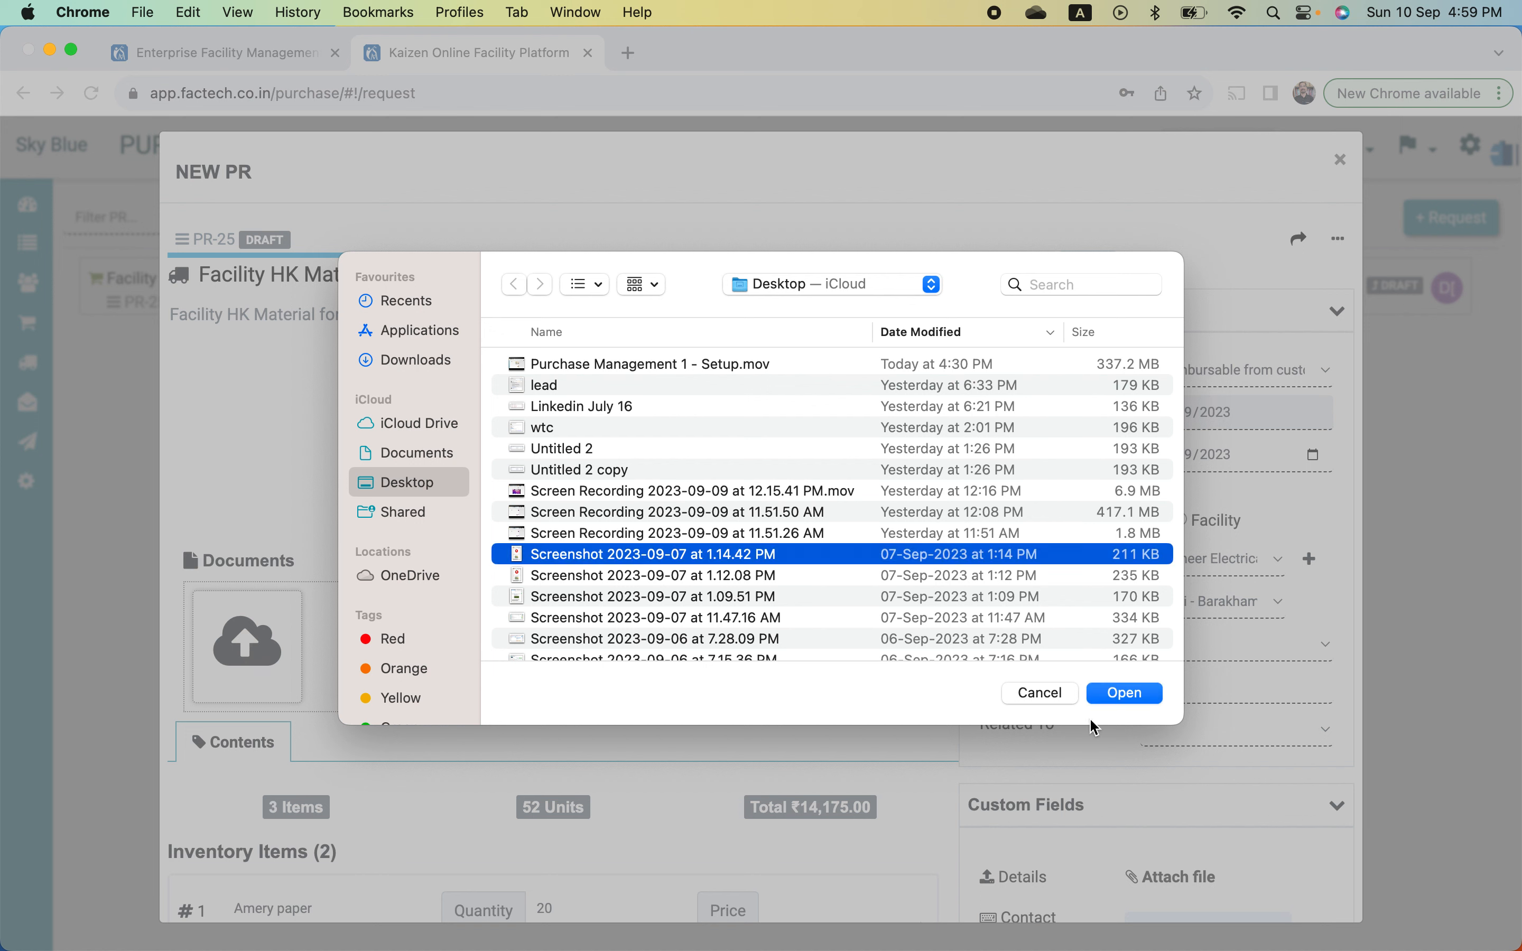
click(1142, 697)
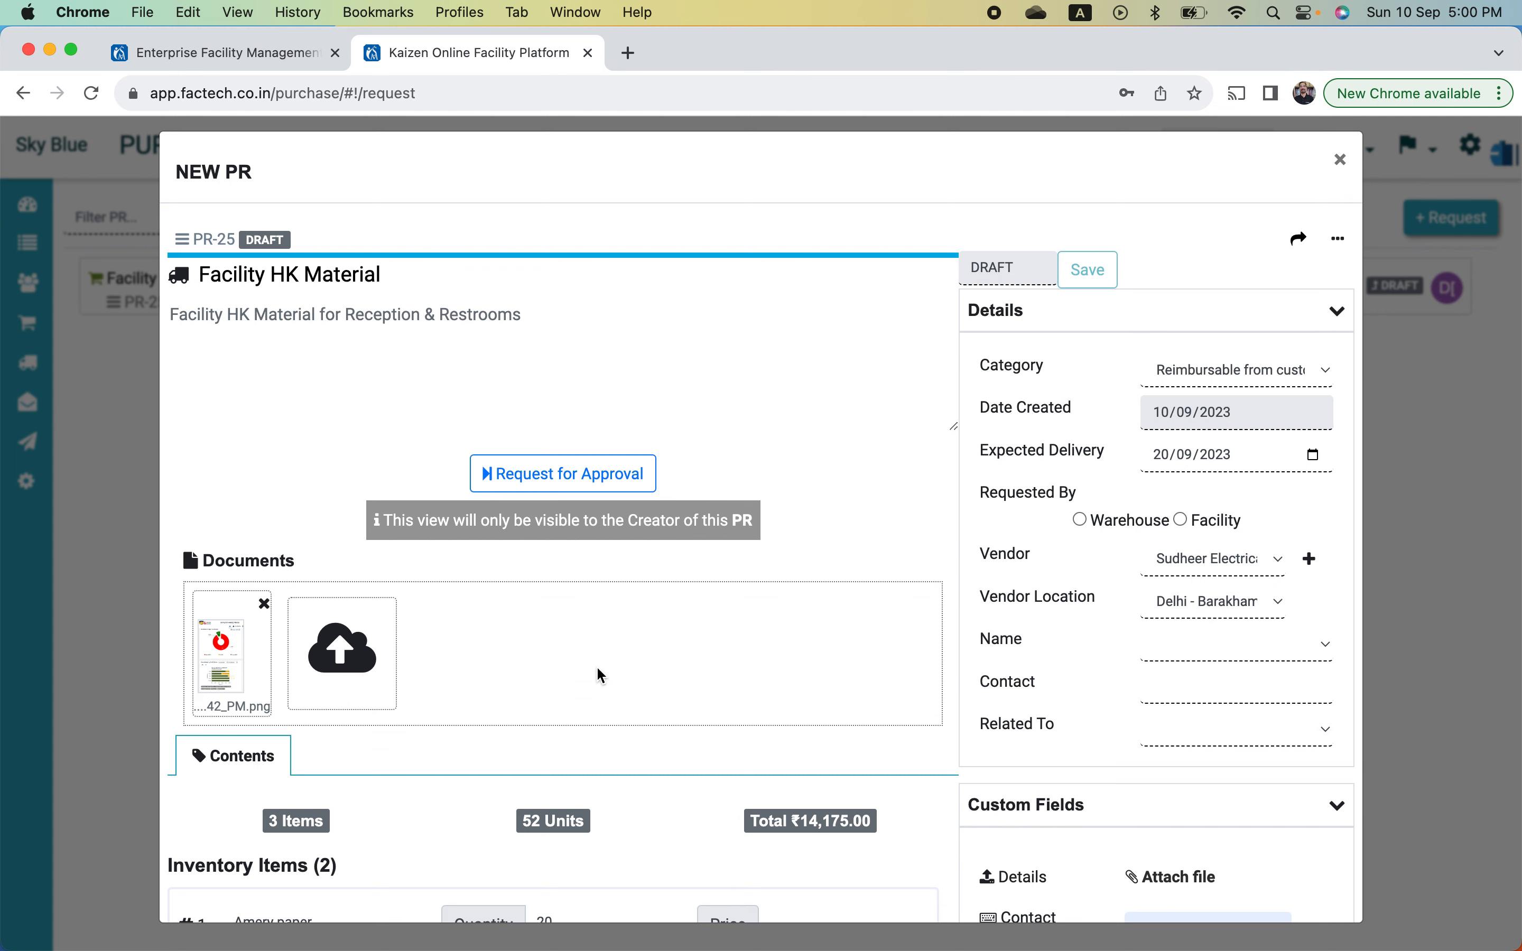
scroll(601, 677, down, 5)
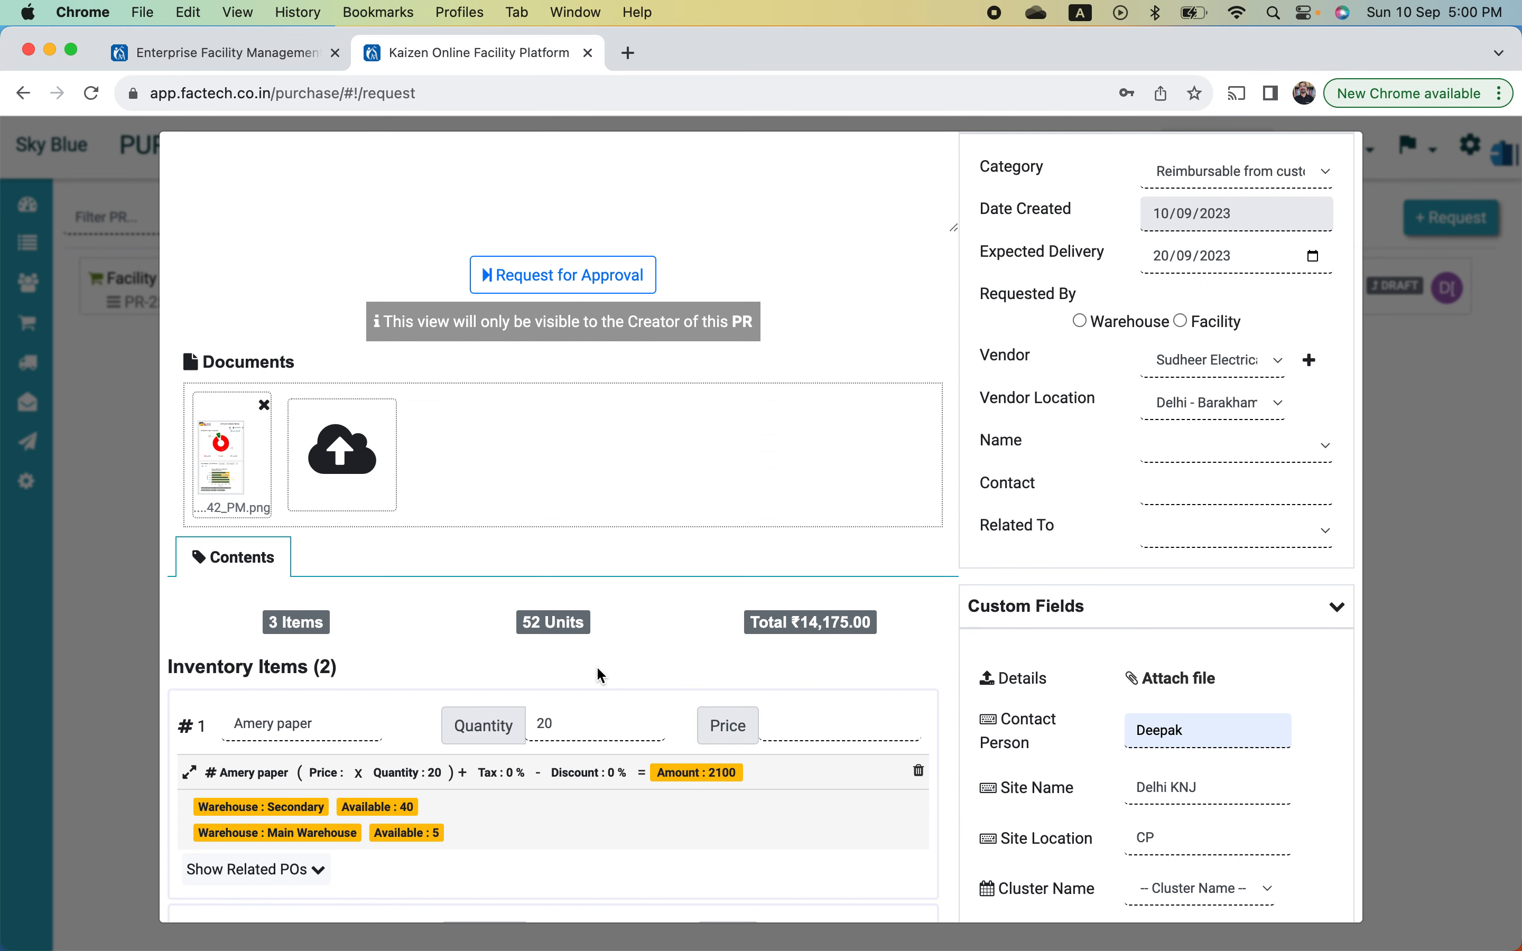
scroll(598, 668, up, 4)
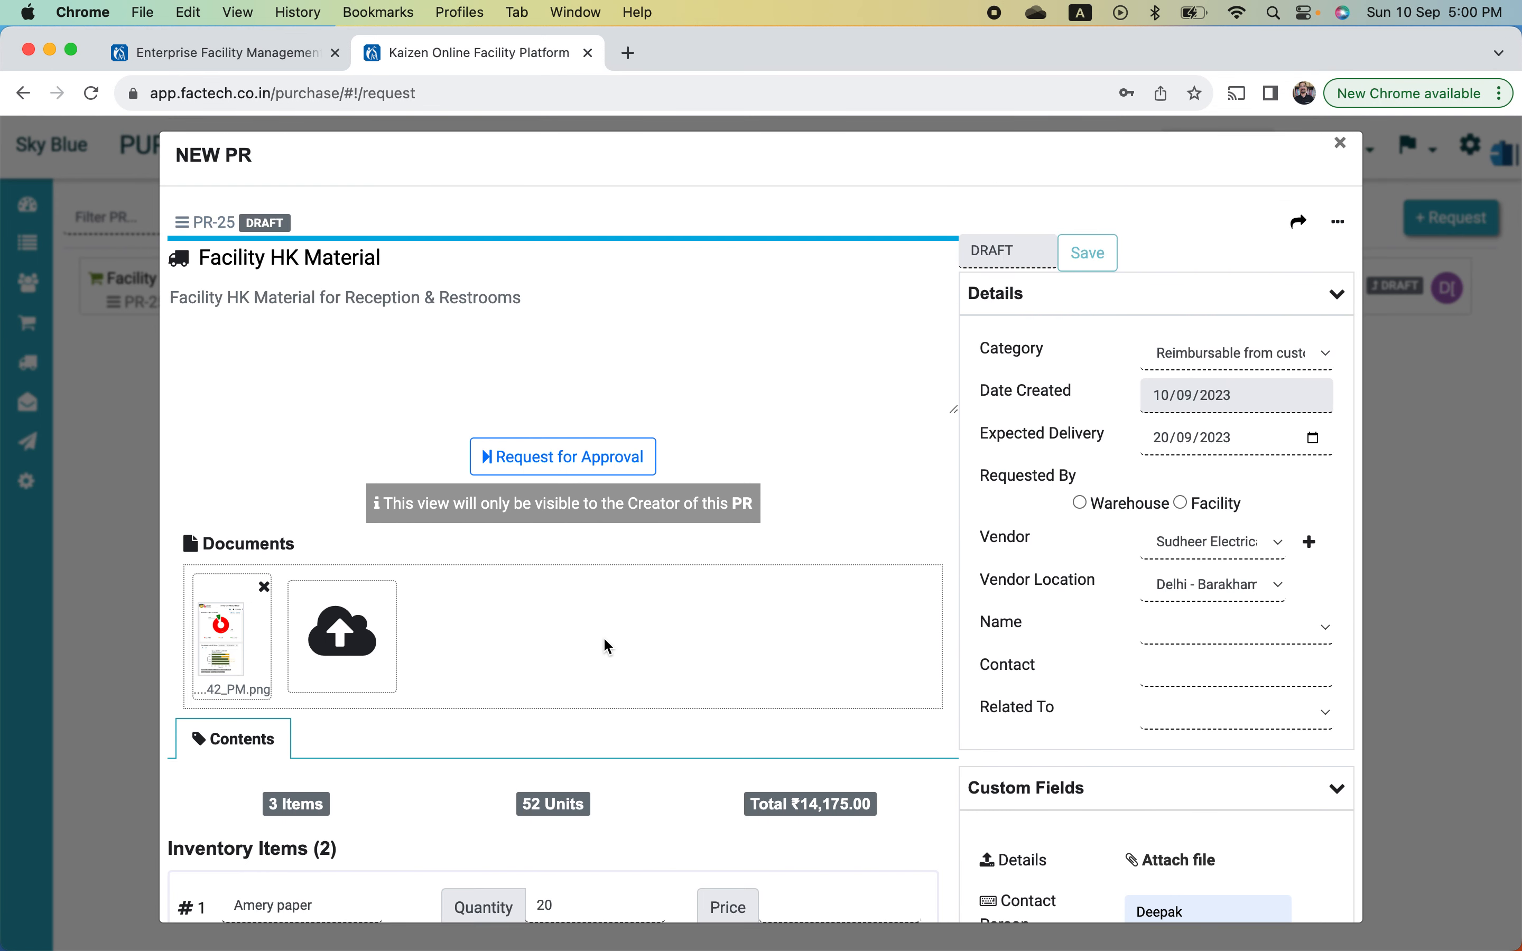
scroll(603, 636, up, 1)
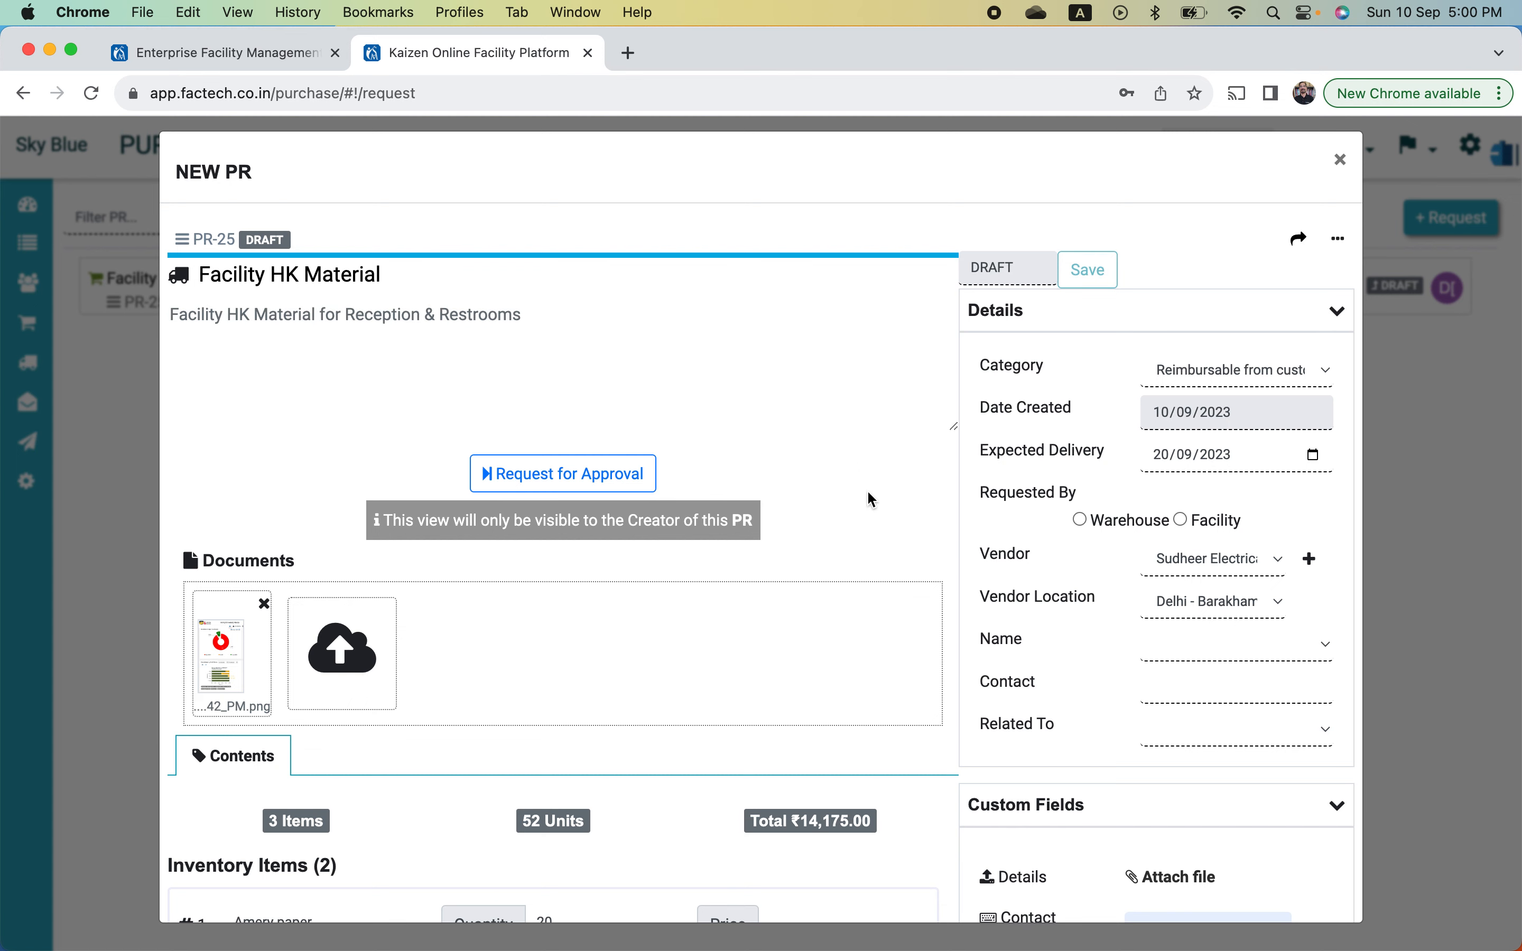
scroll(1130, 623, down, 3)
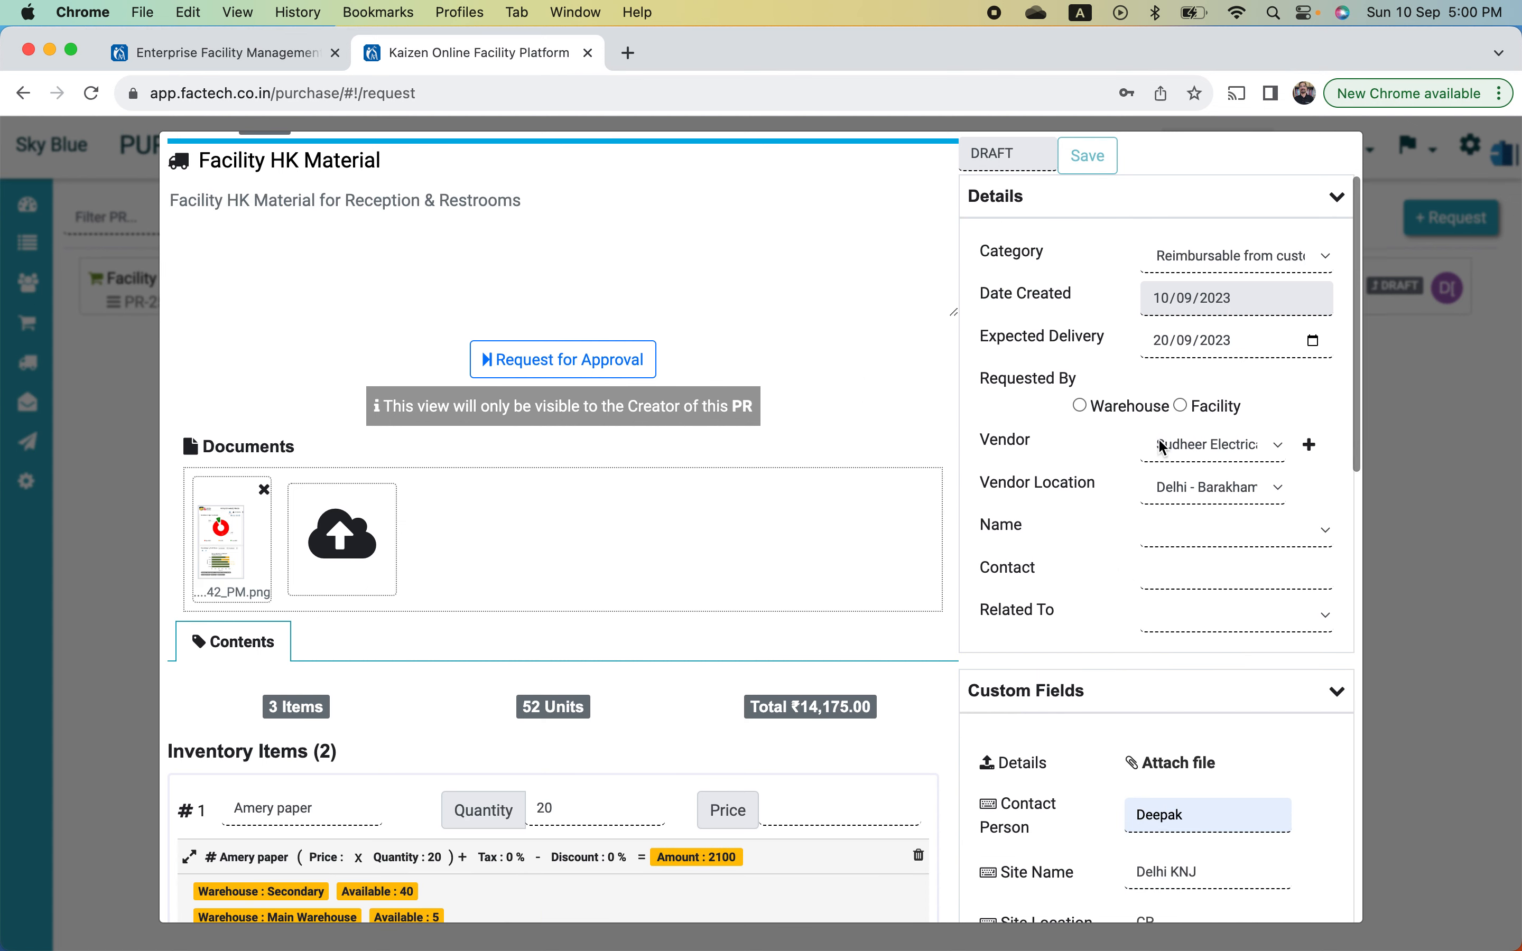
click(1181, 407)
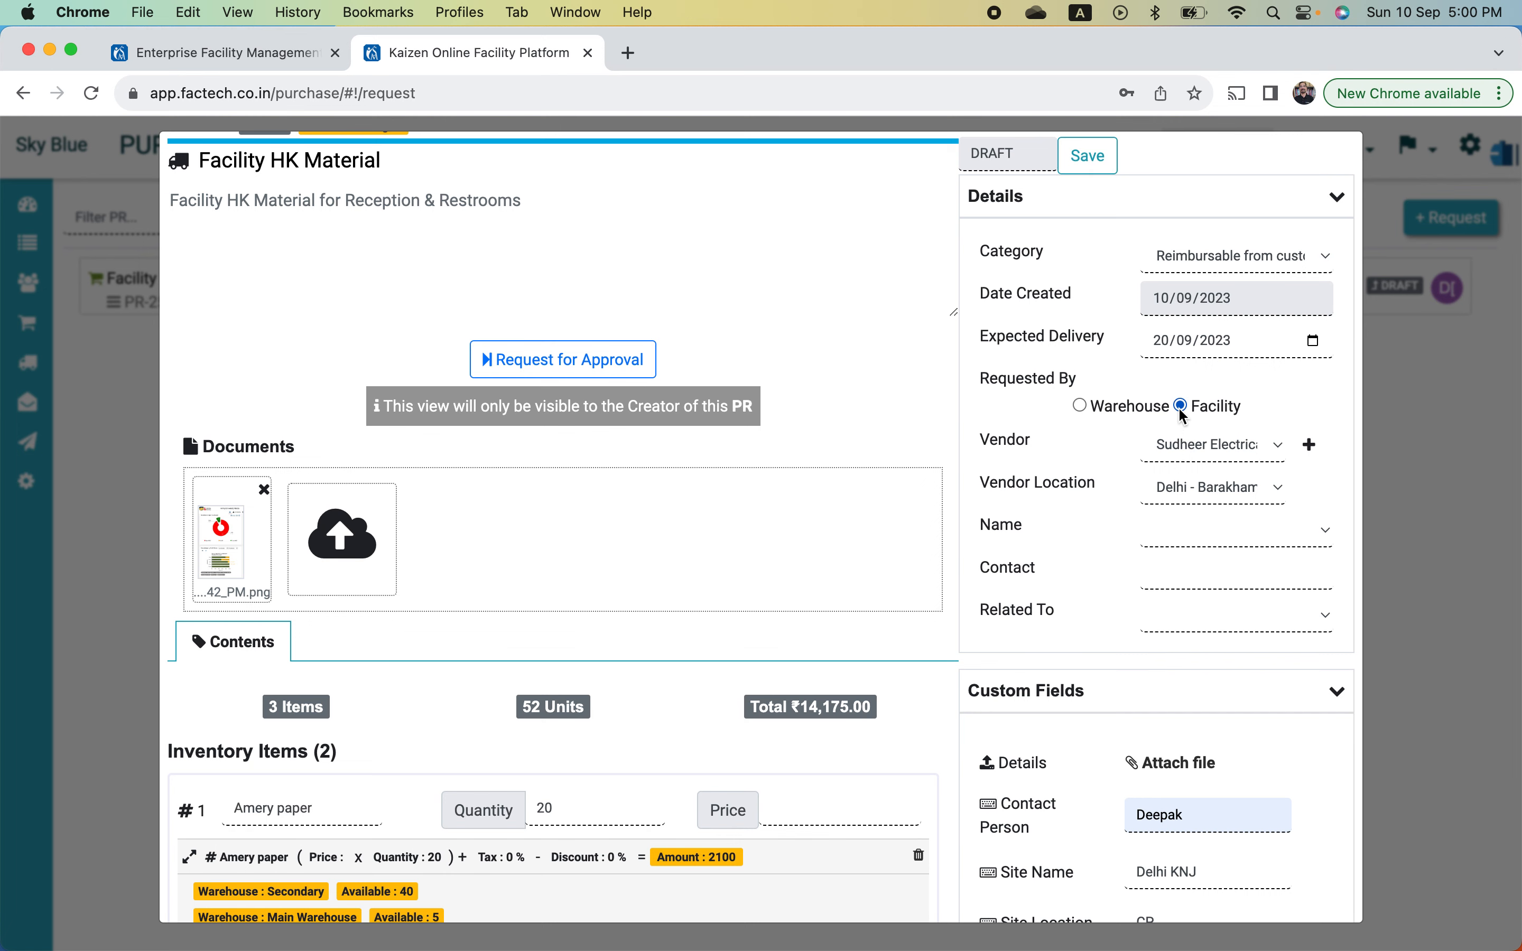
scroll(1056, 437, up, 3)
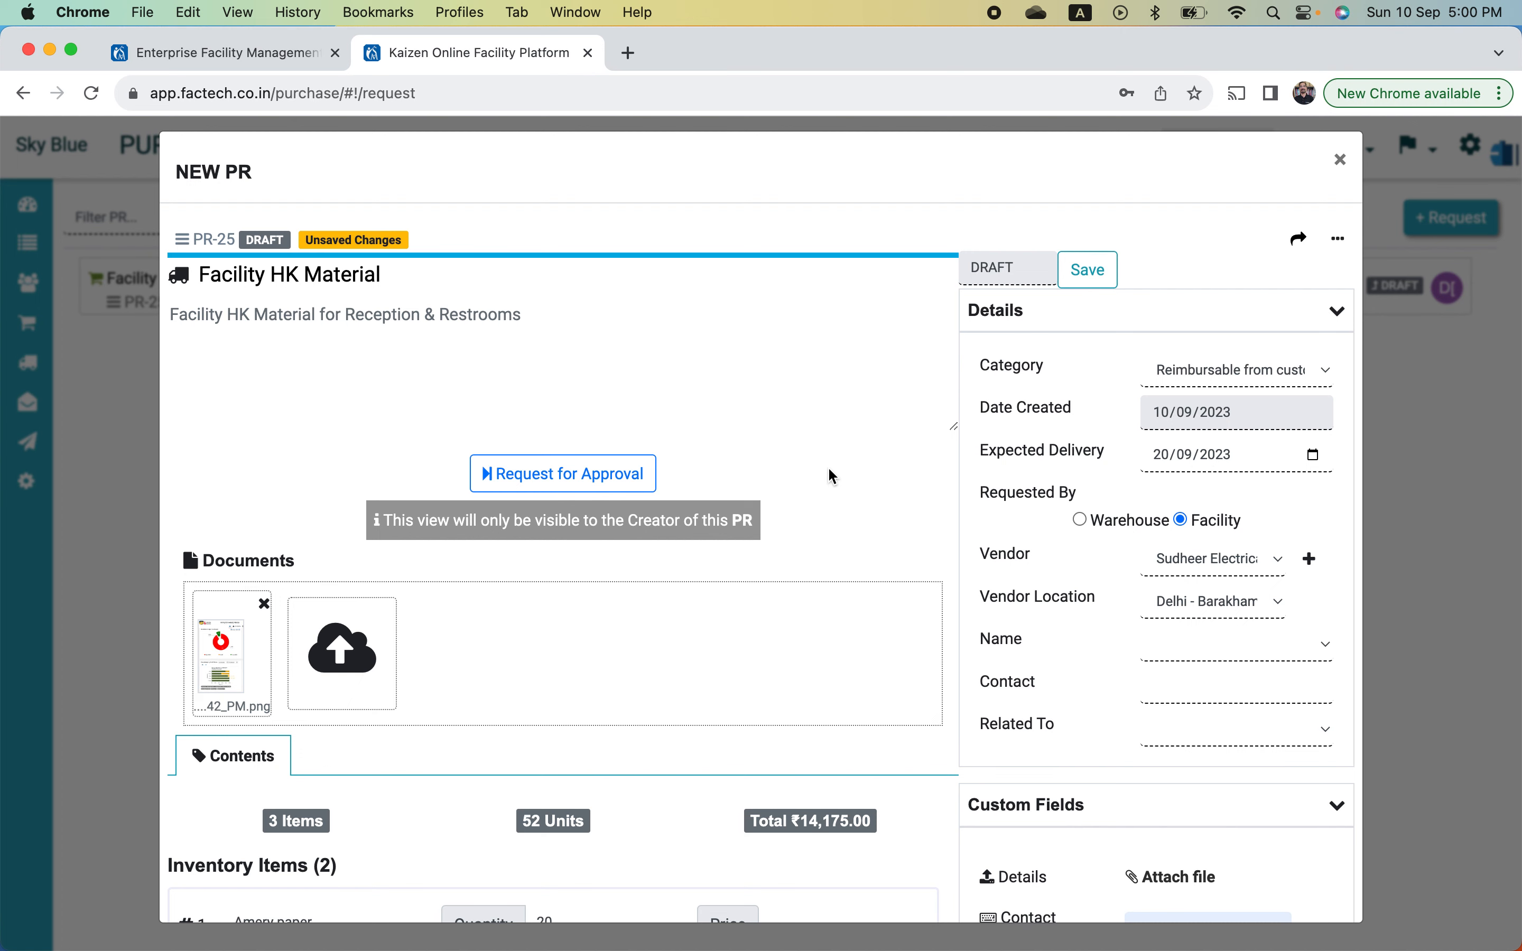
scroll(833, 477, down, 10)
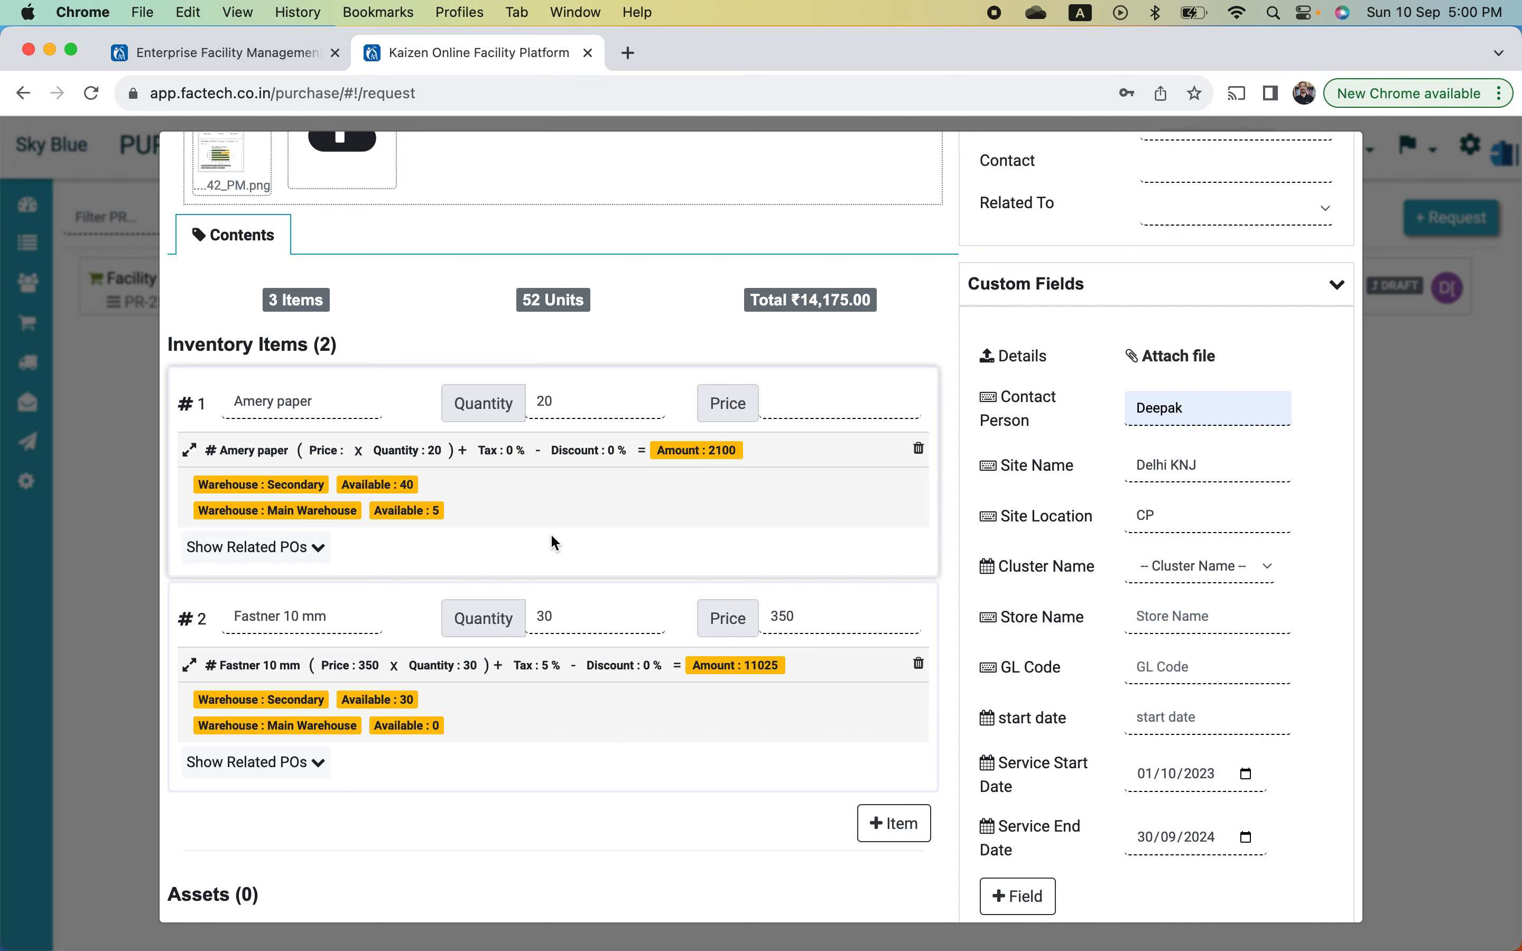
scroll(551, 536, down, 7)
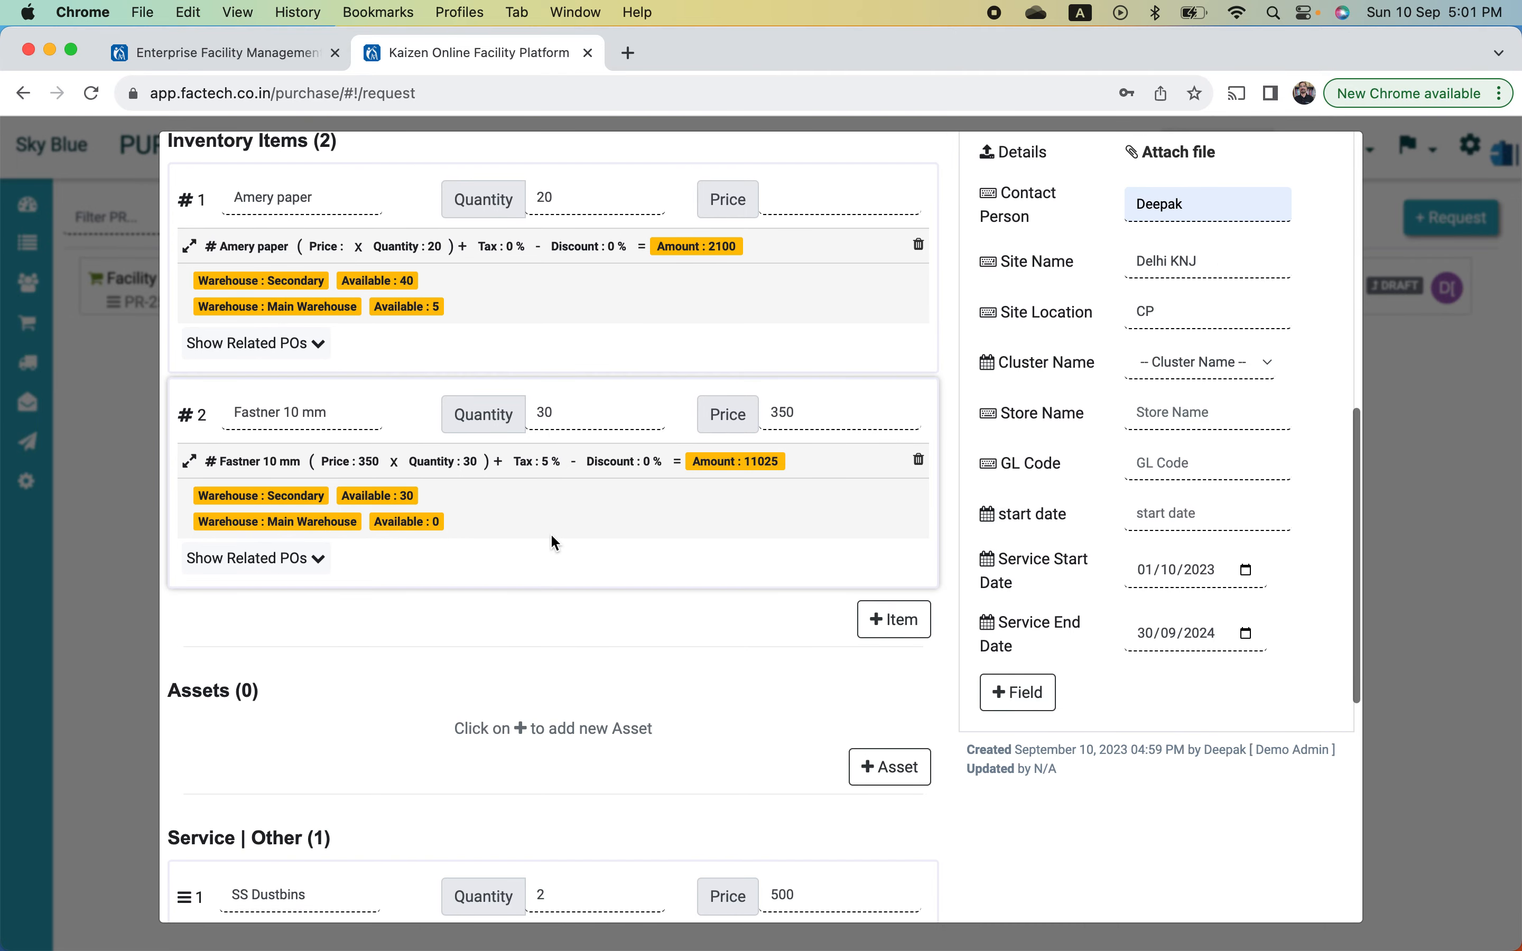
scroll(551, 535, down, 3)
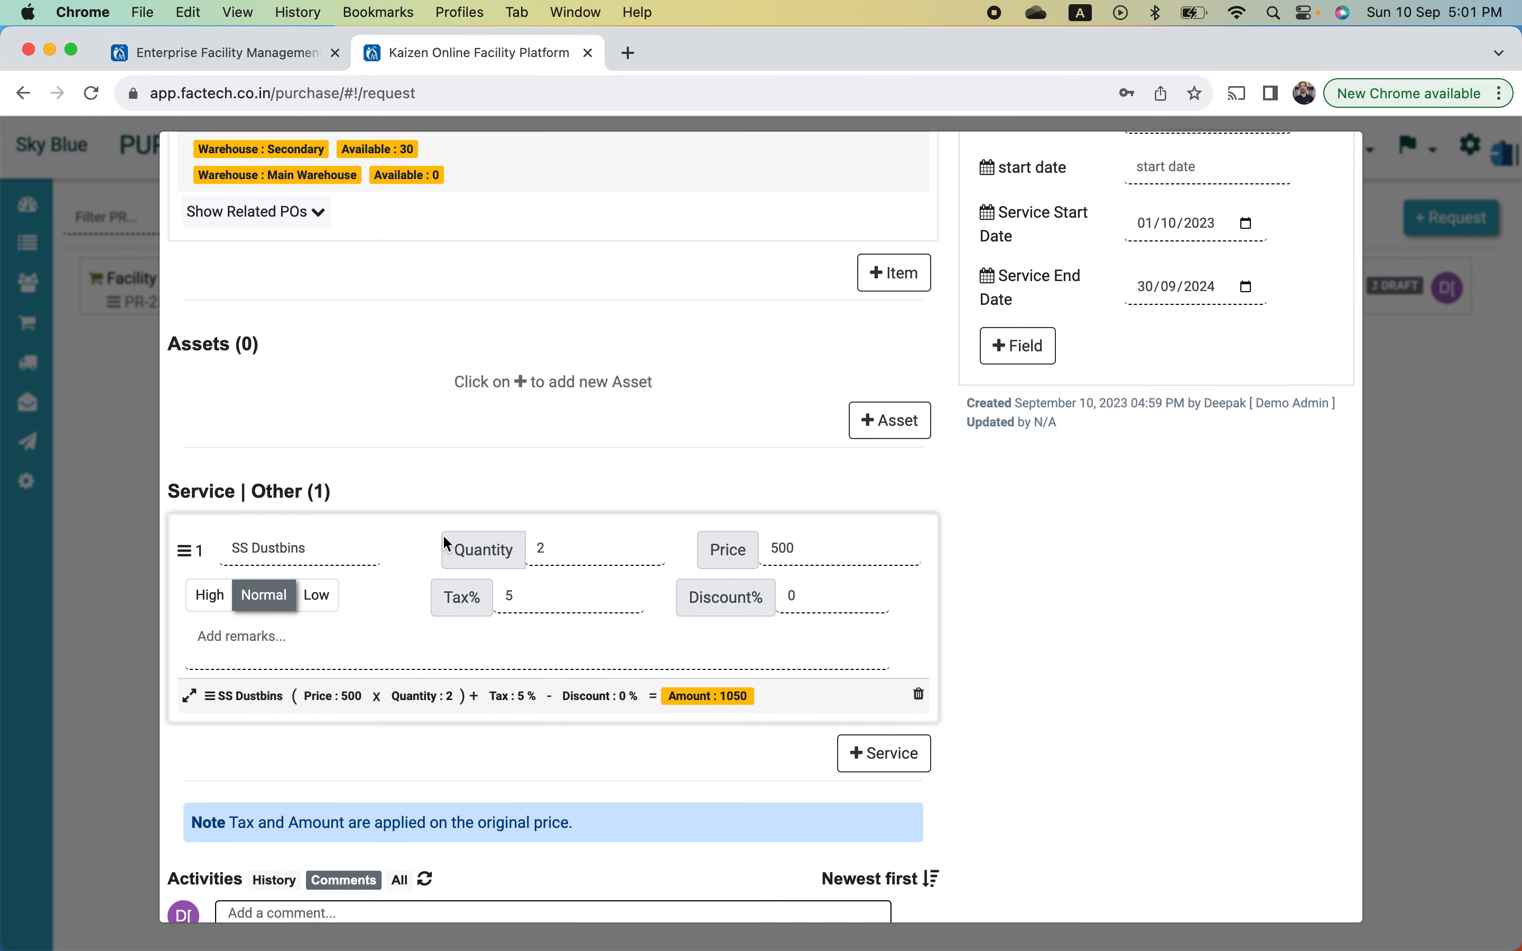
scroll(444, 537, up, 4)
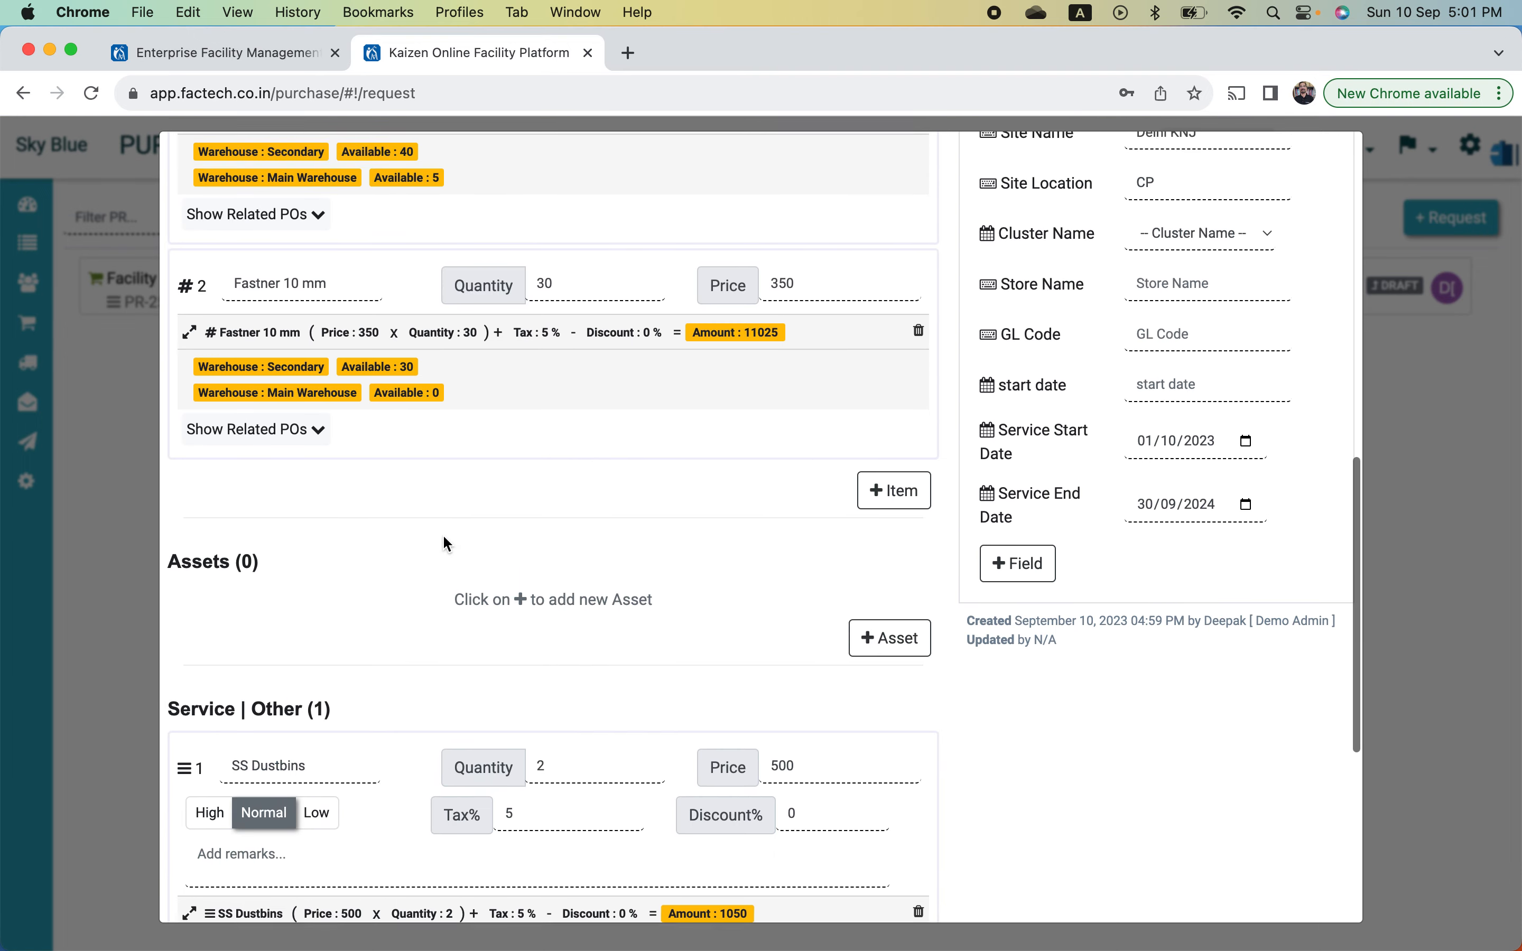
scroll(443, 536, up, 10)
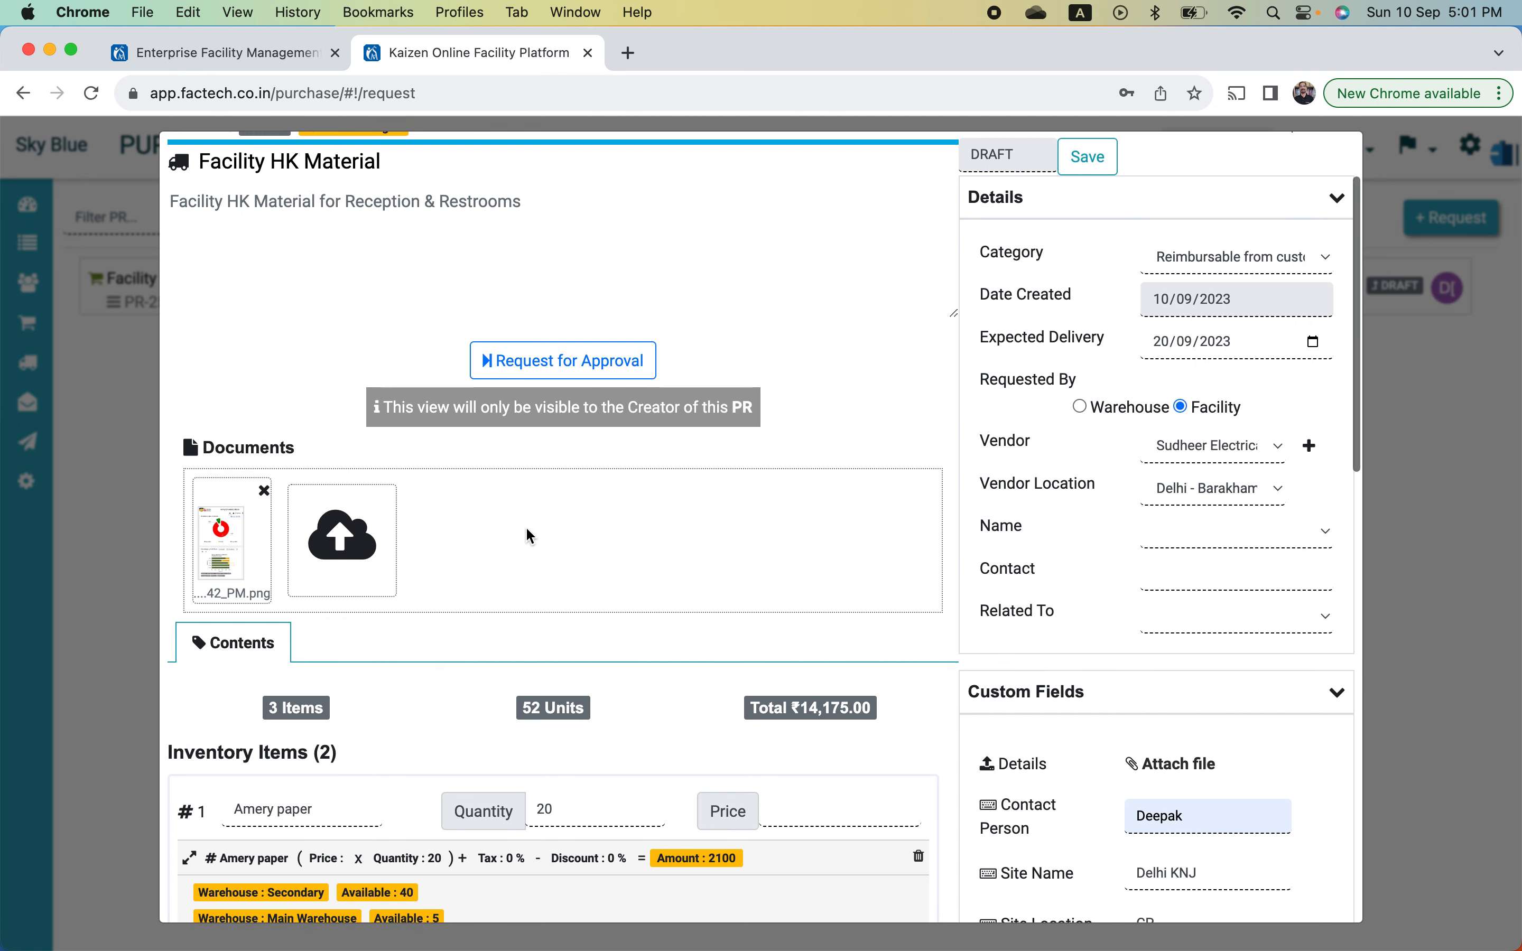
scroll(527, 530, up, 3)
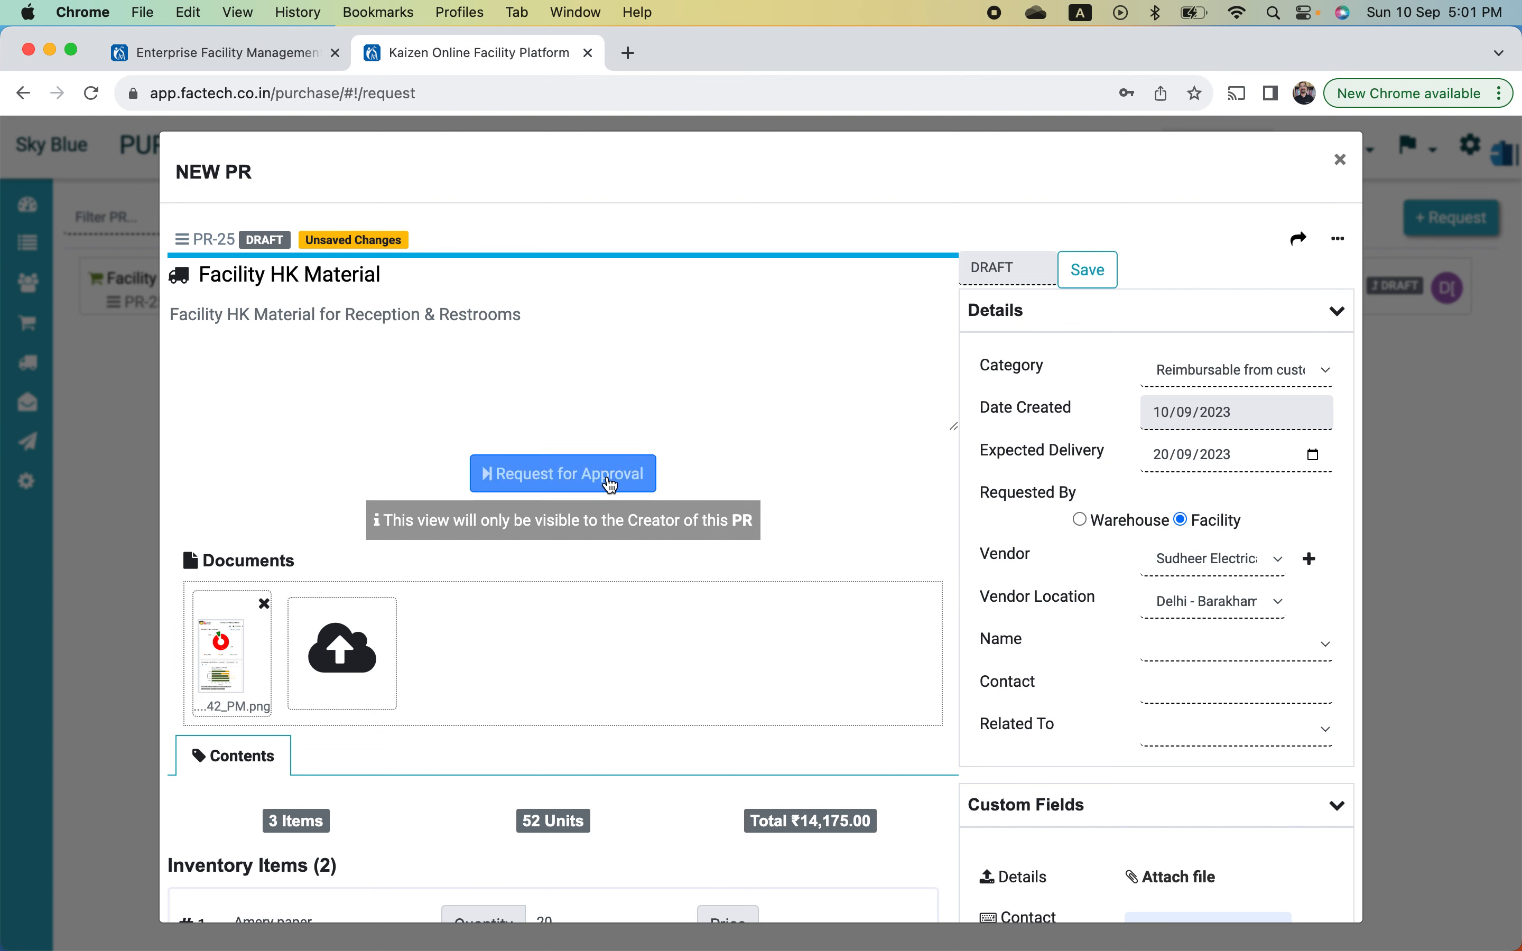
- Request approval for PR-25 and review its Level 1 and Level 2 approval flow
click(610, 483)
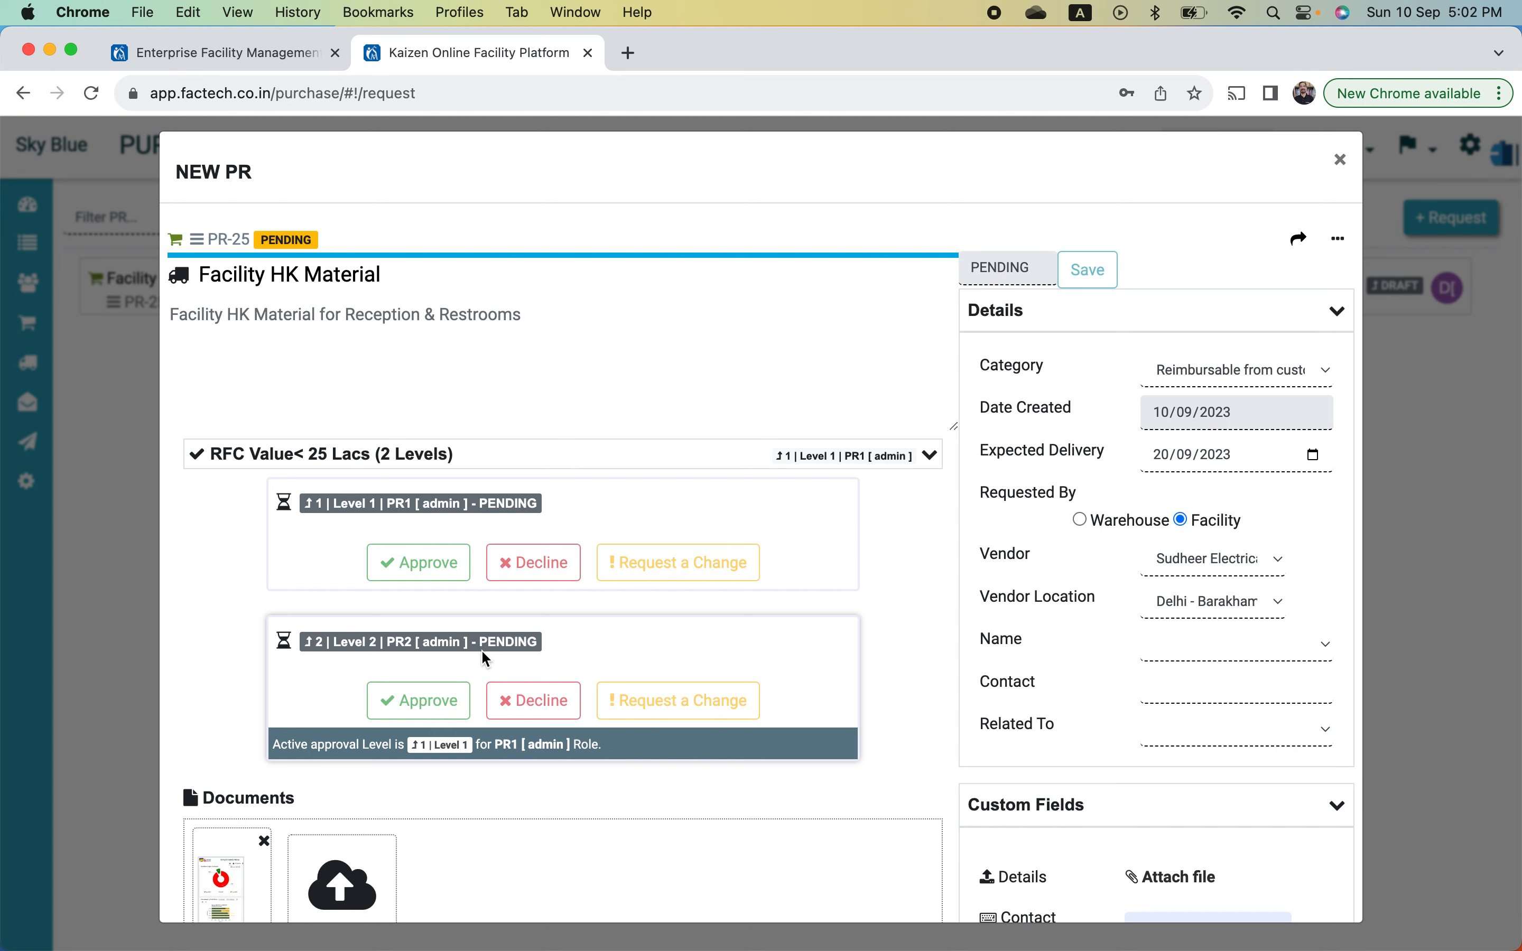
scroll(618, 657, down, 3)
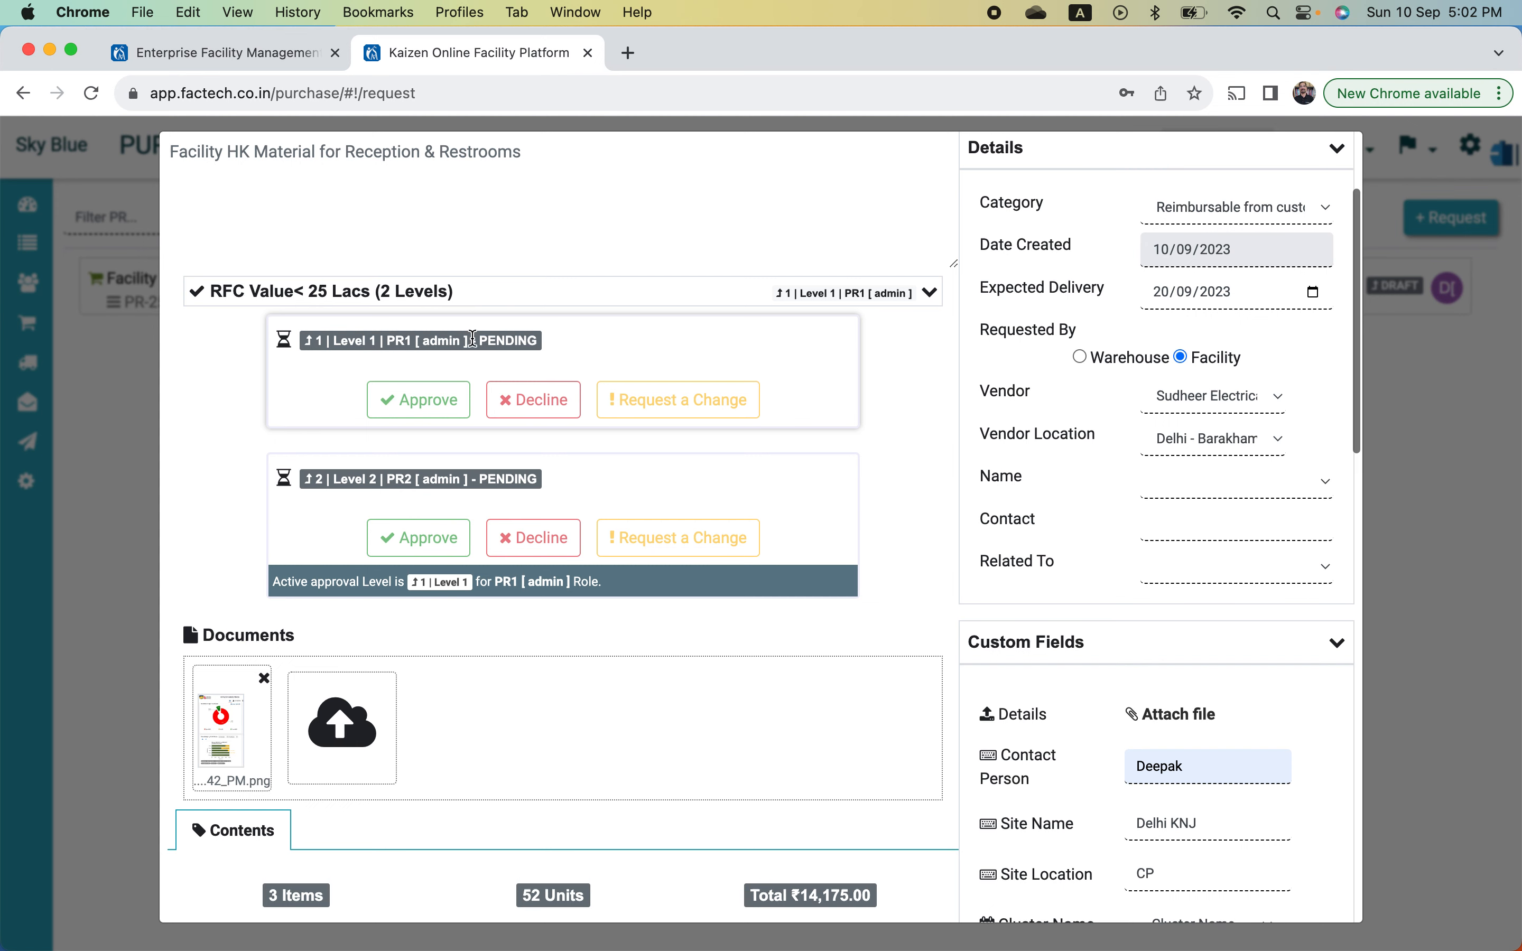
scroll(473, 338, up, 5)
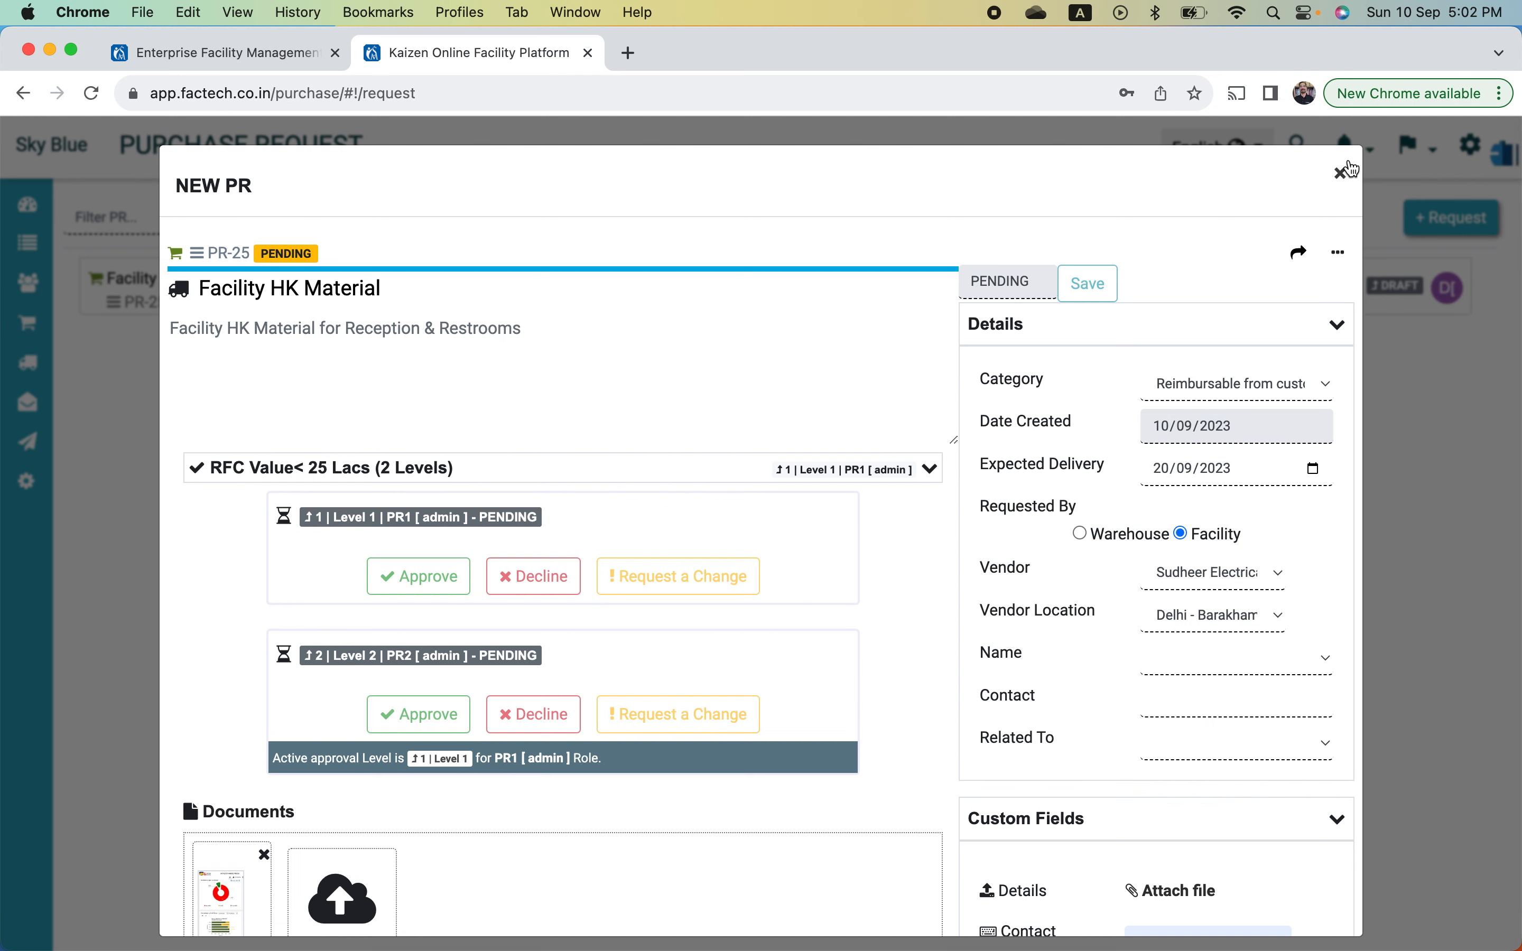
- Close the PR-25 window and open Facility HK Material from the PENDING list
click(1341, 174)
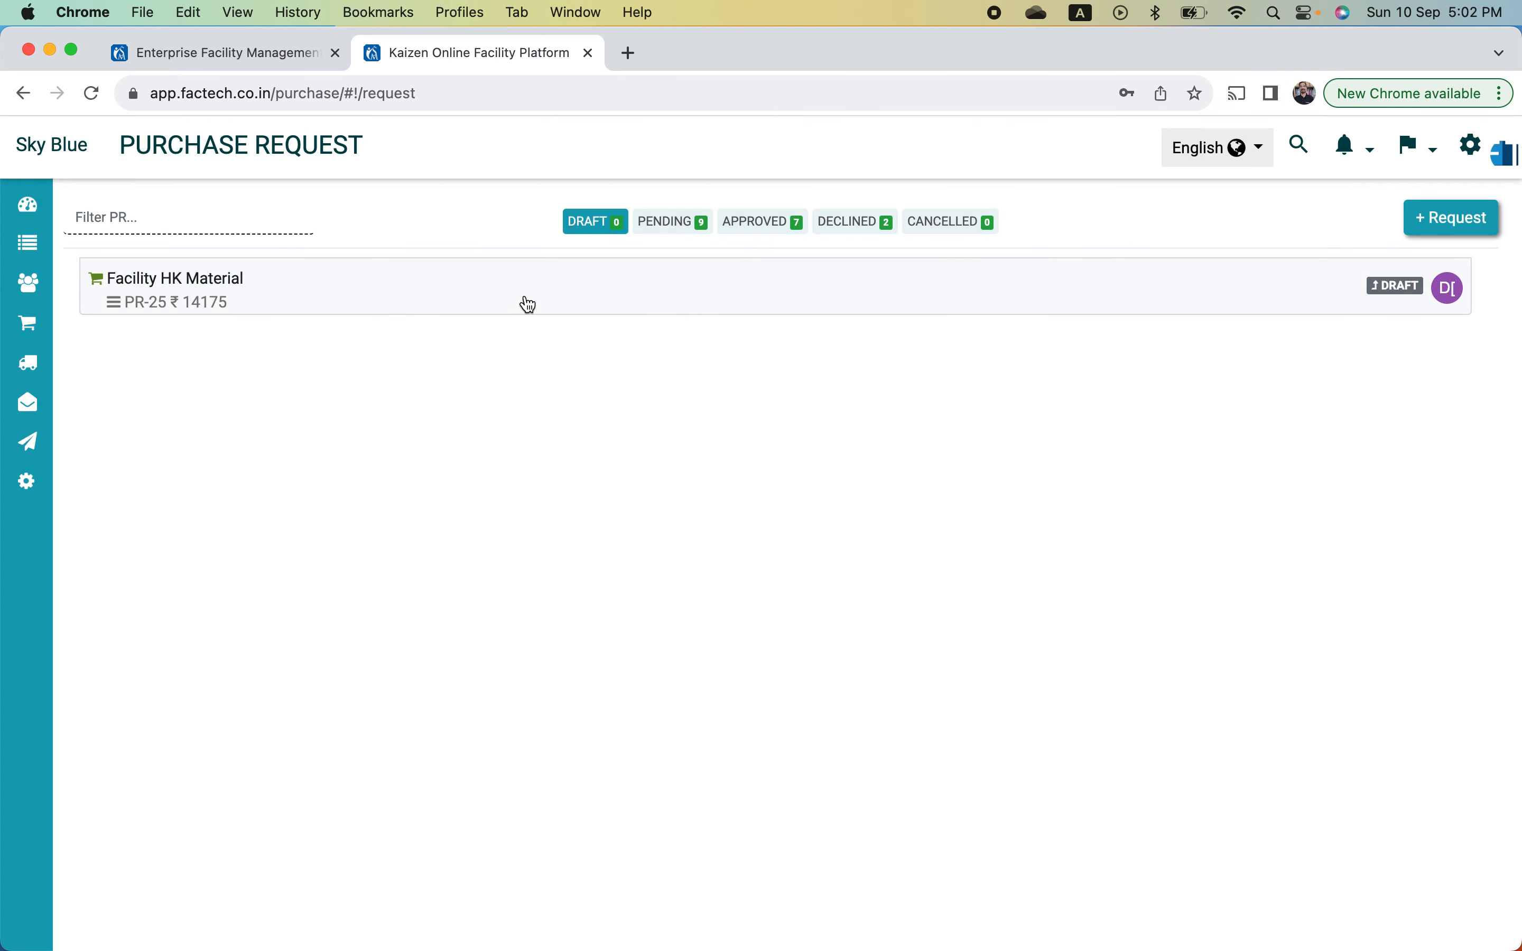
click(682, 224)
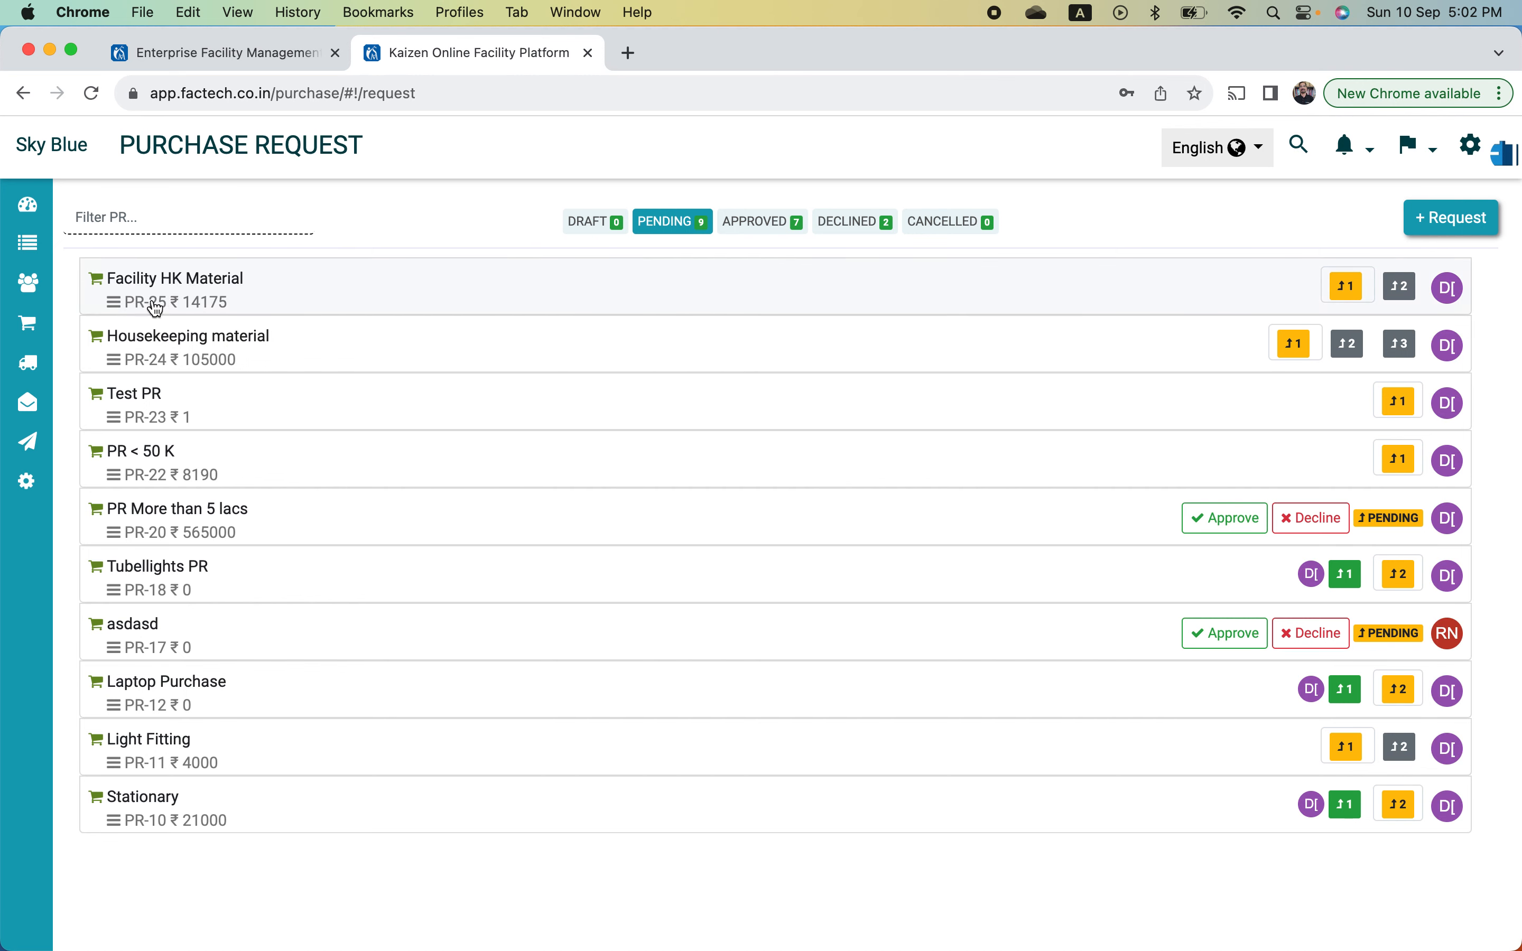
click(210, 301)
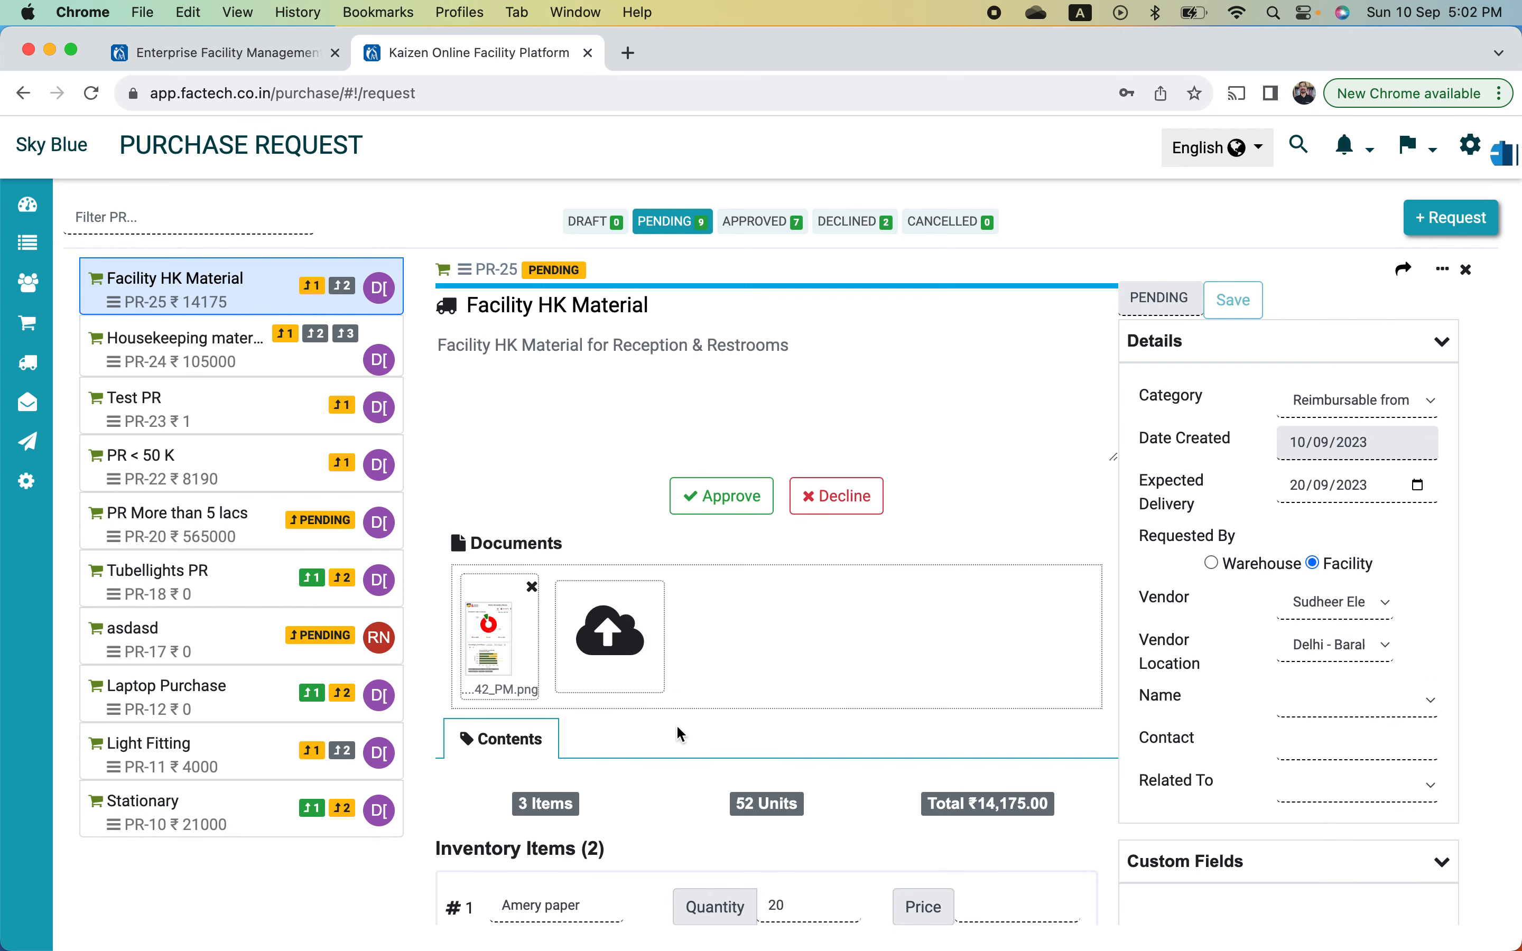
scroll(681, 733, down, 10)
scroll(682, 733, down, 12)
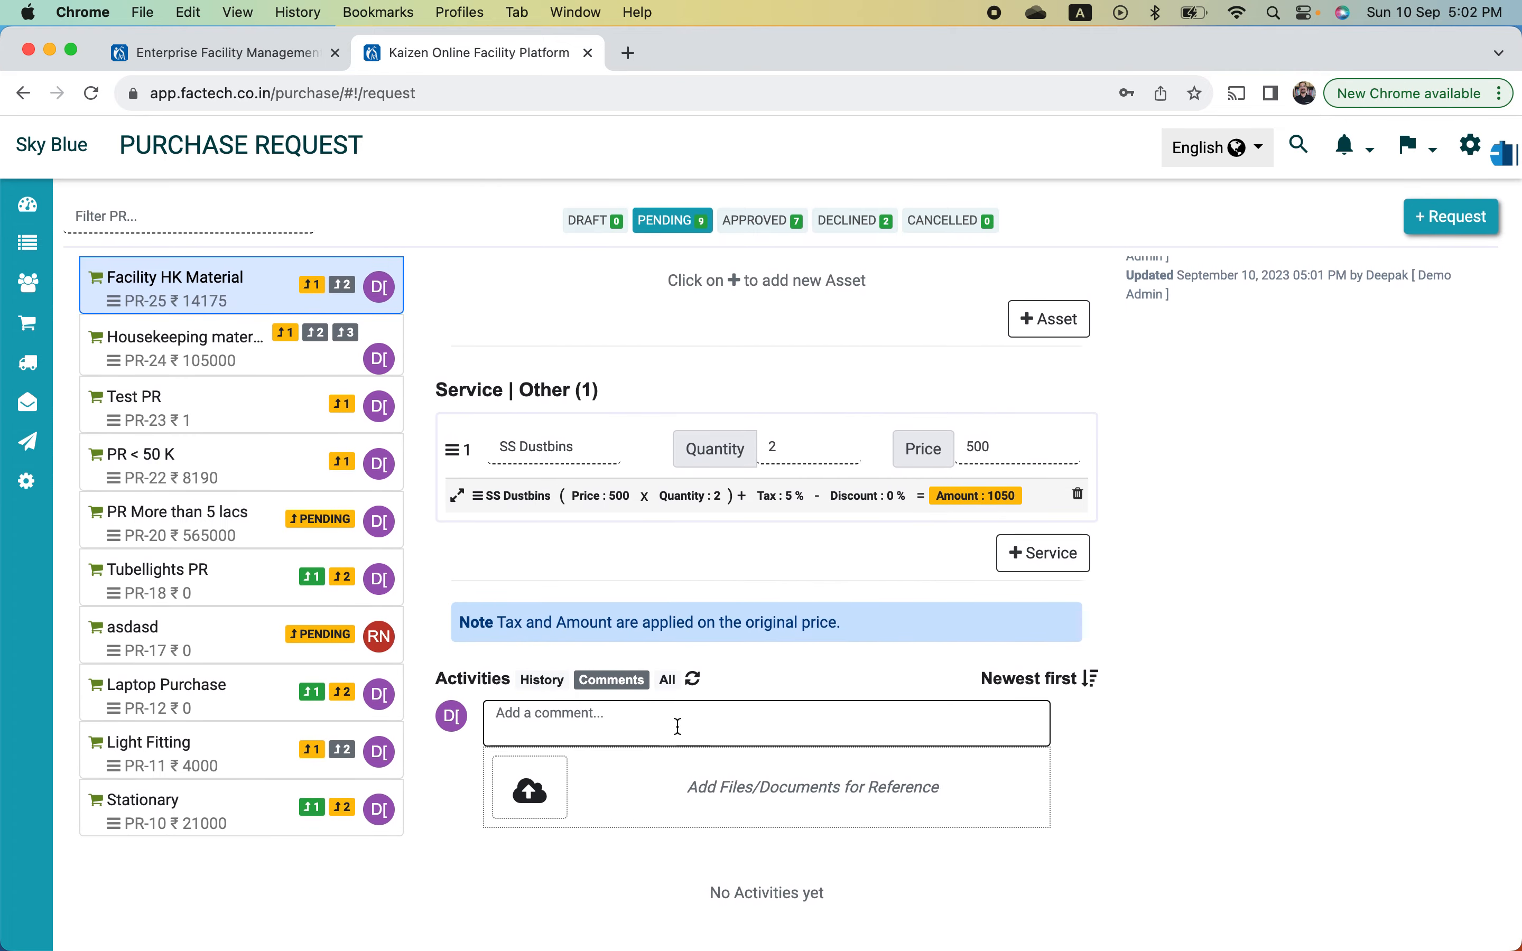
- Show PR-25's History and scroll through its entries
click(544, 680)
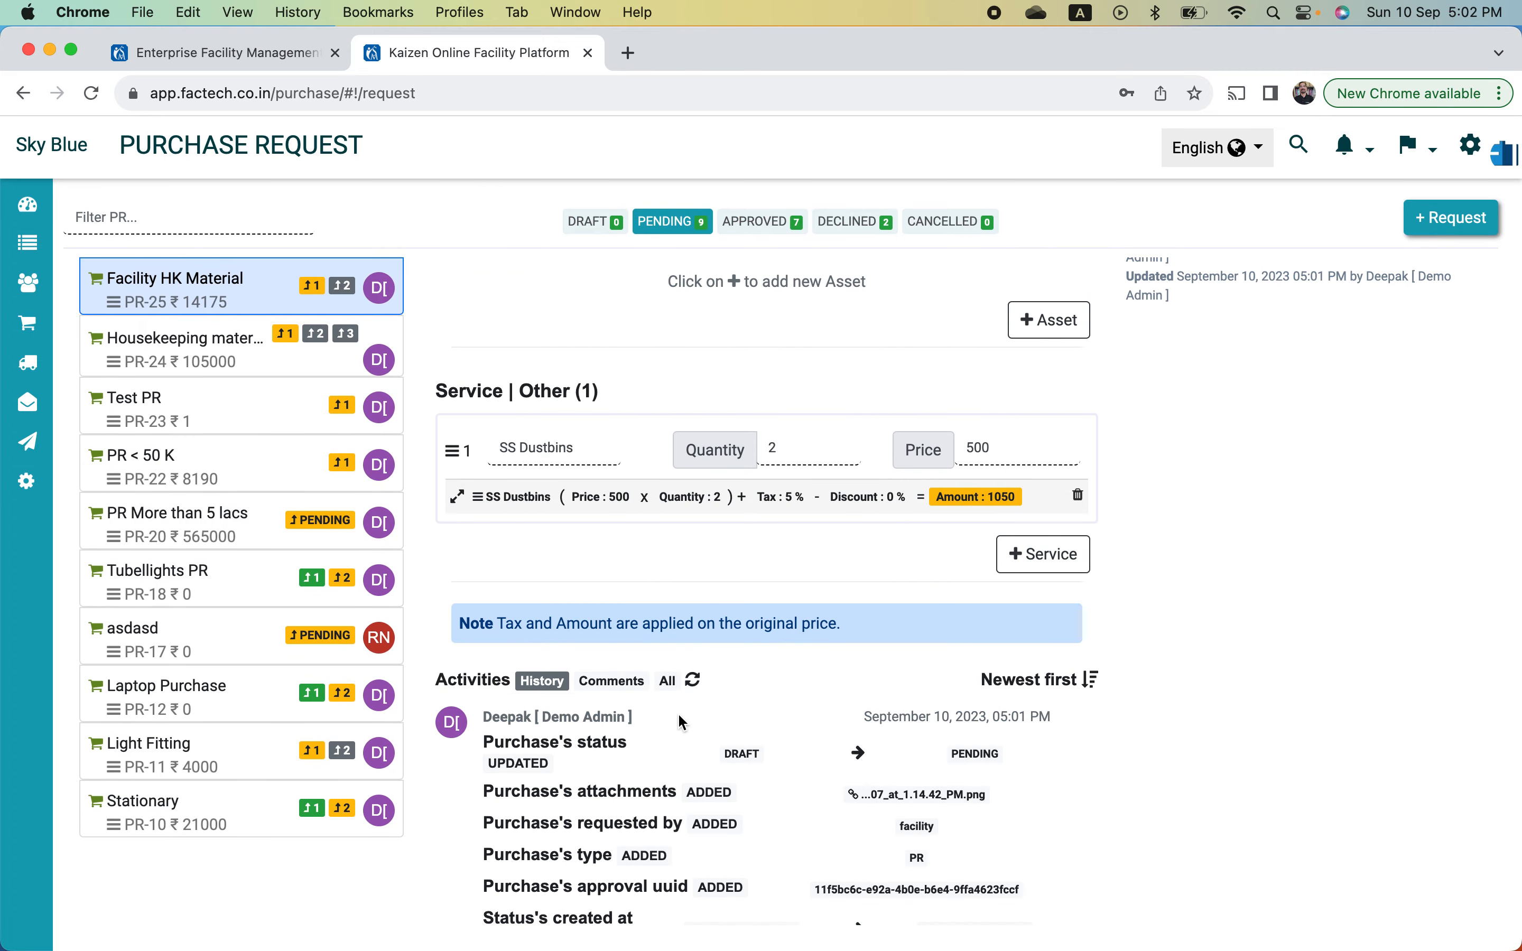
scroll(679, 720, down, 6)
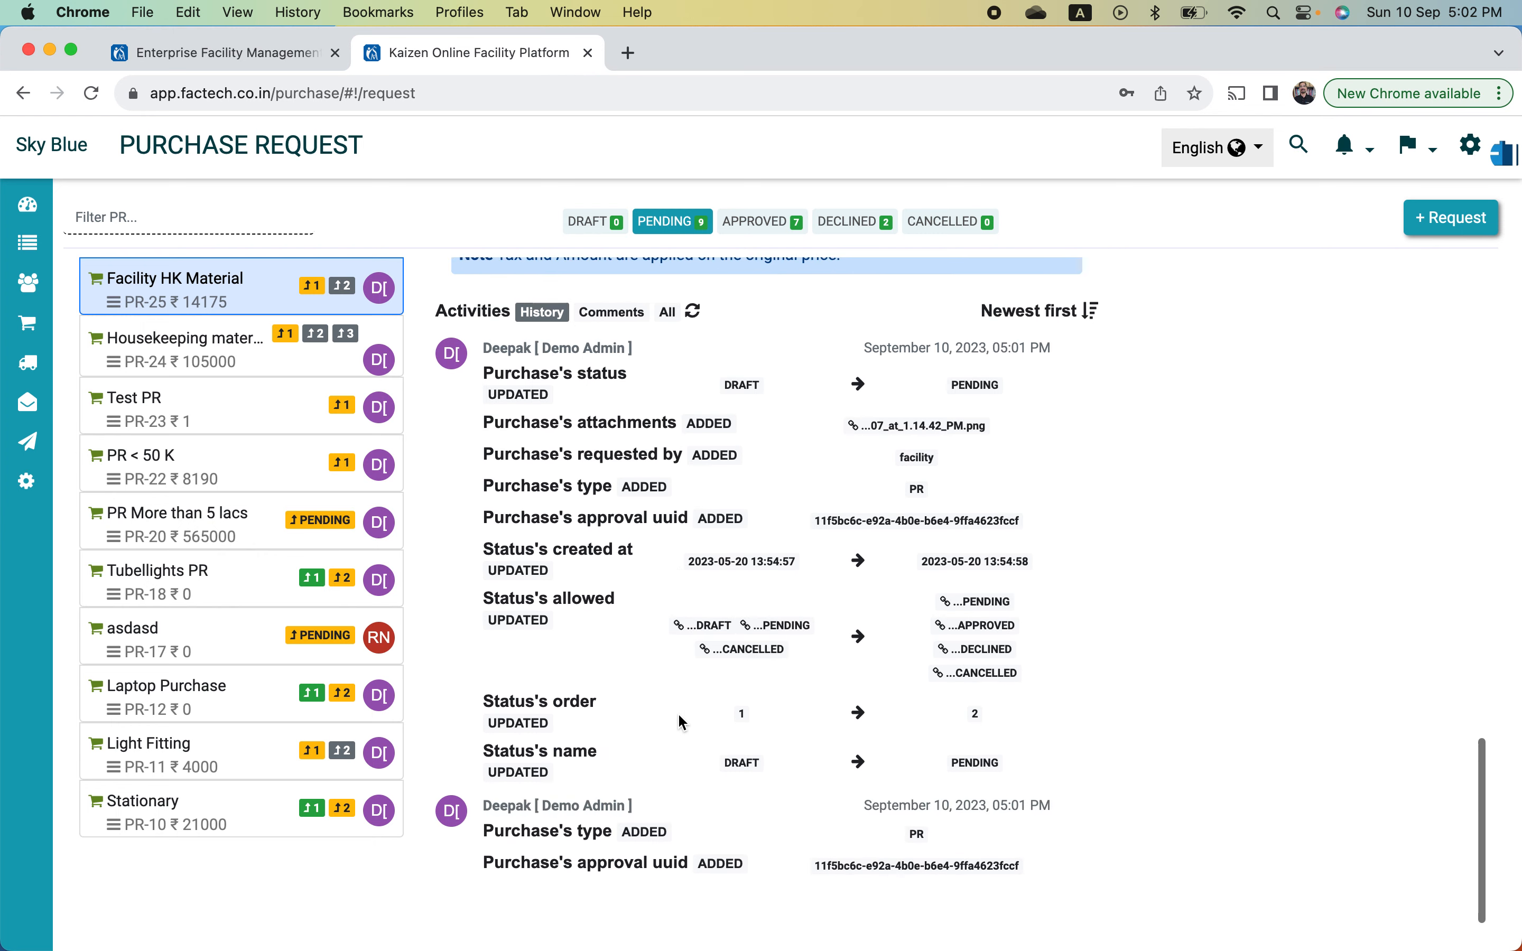
scroll(678, 712, up, 10)
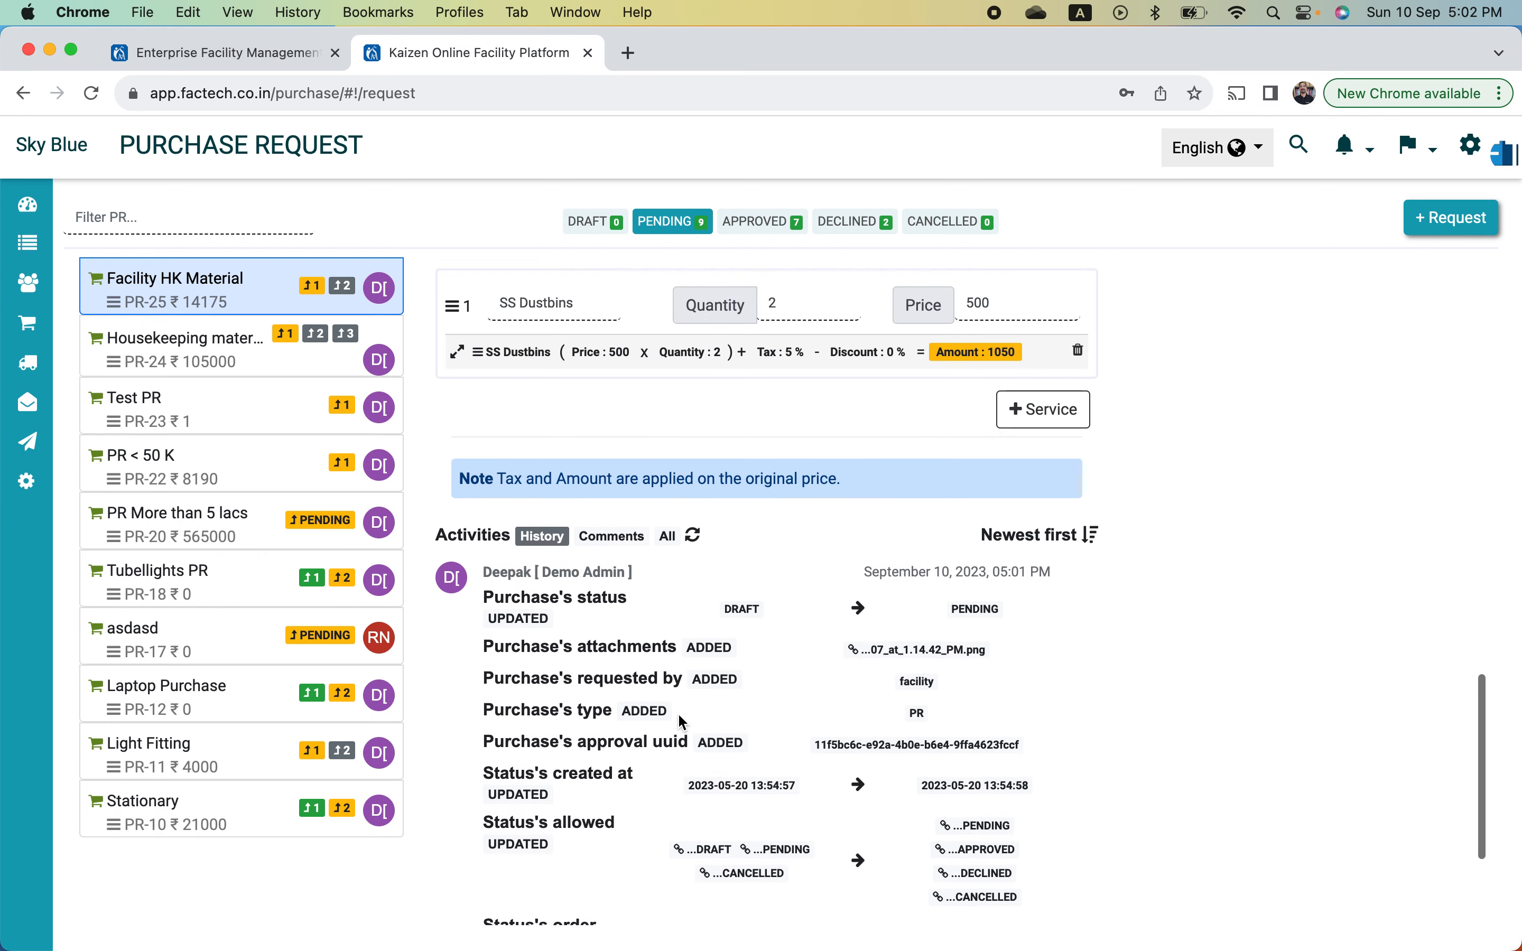
scroll(678, 712, up, 10)
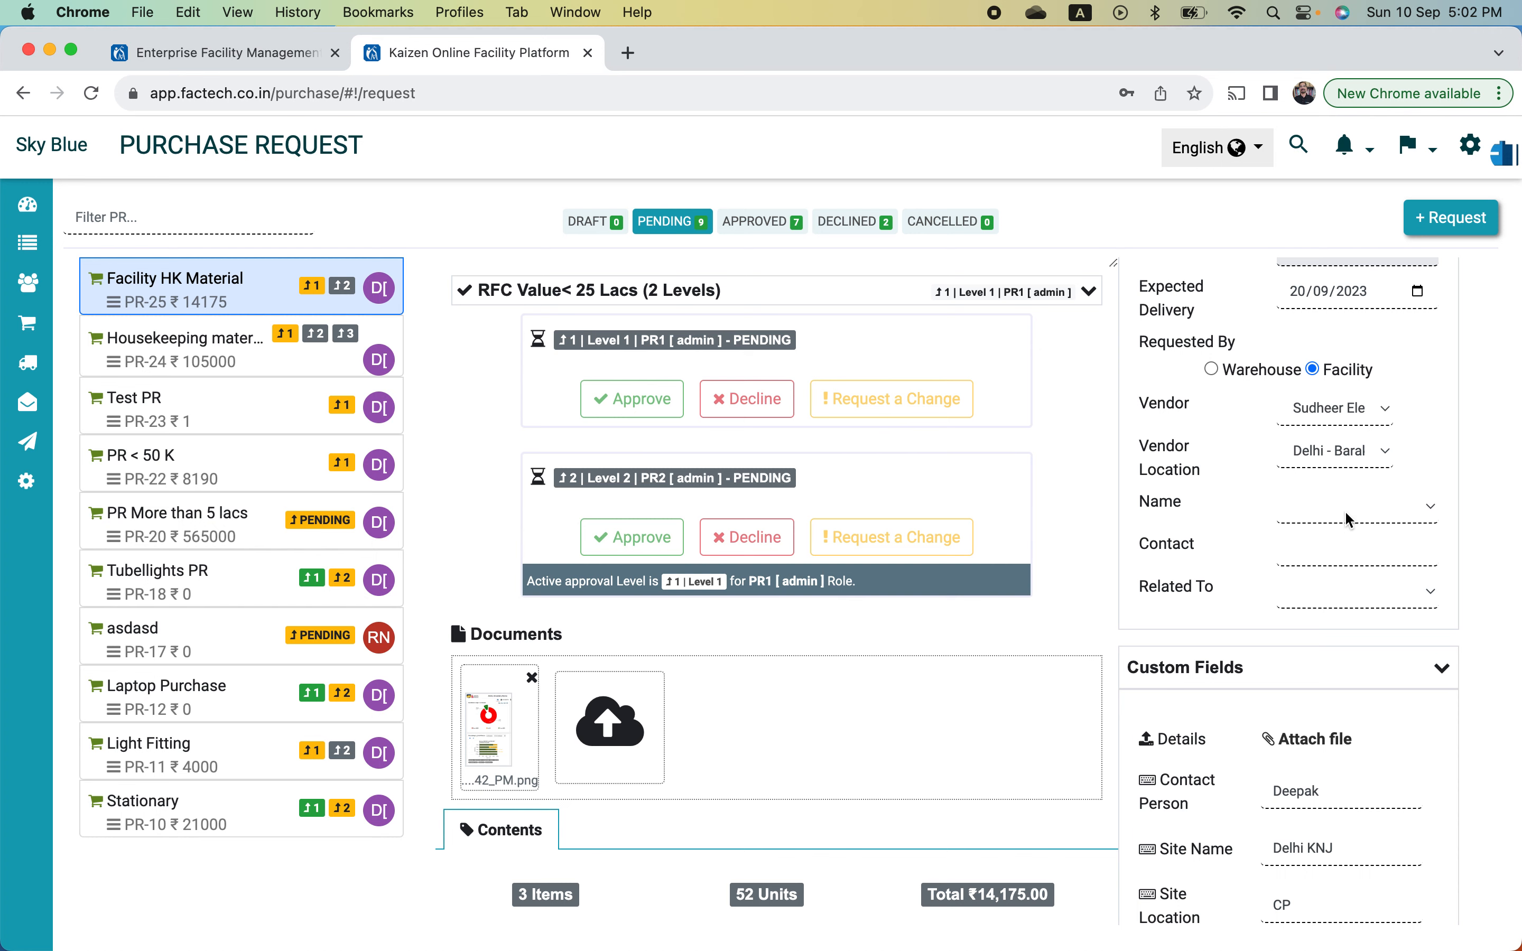
scroll(876, 645, down, 4)
scroll(877, 645, up, 4)
scroll(874, 642, up, 2)
scroll(874, 643, down, 10)
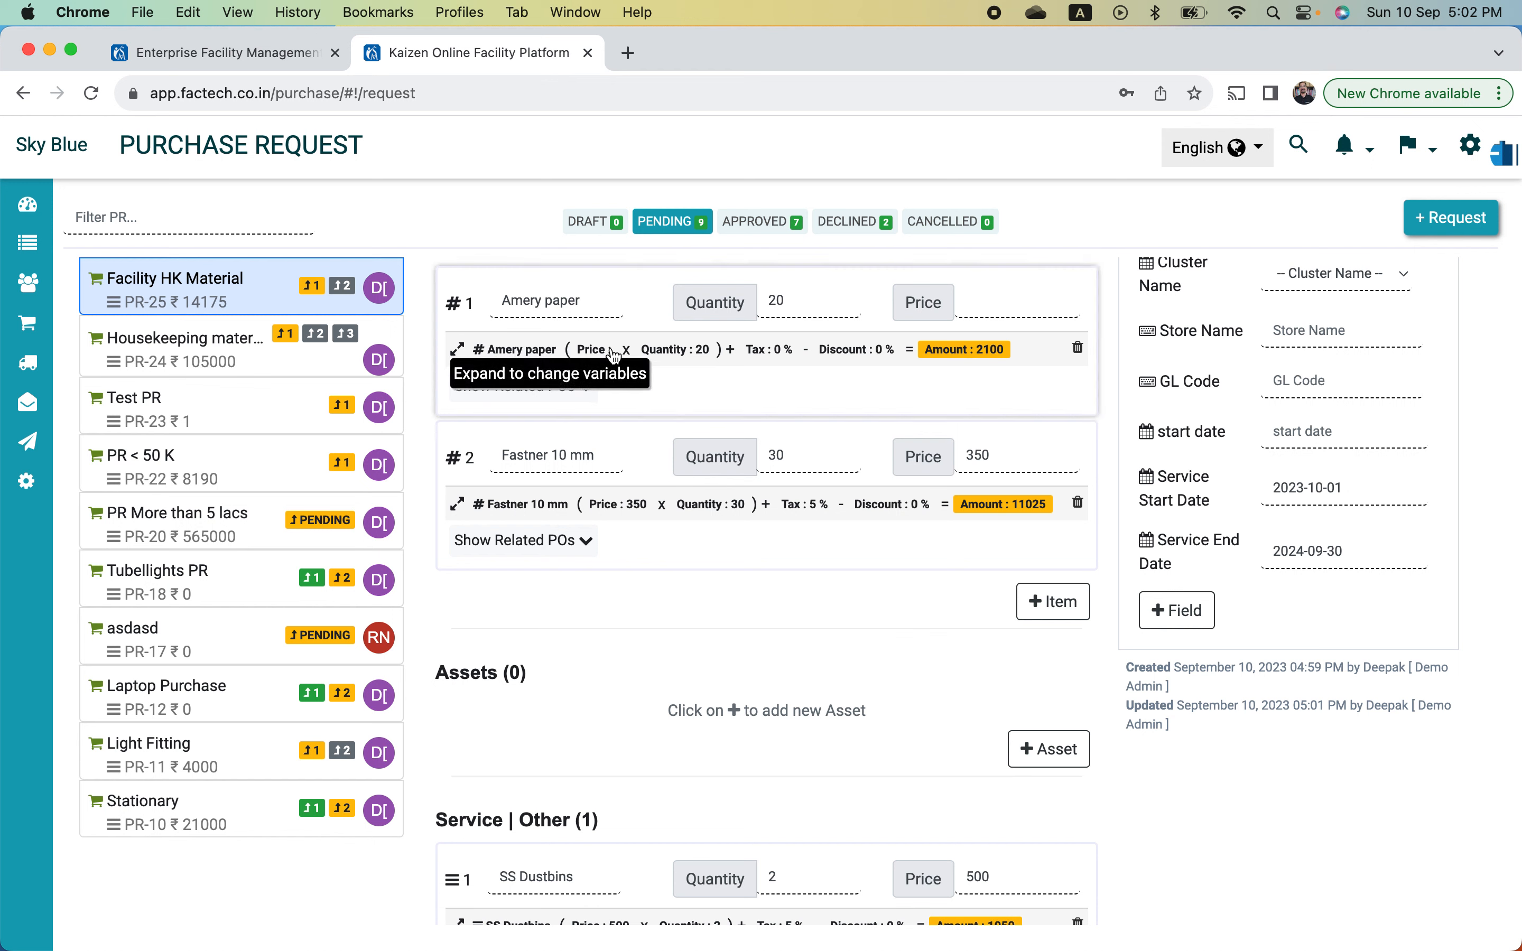
- Confirm the DRAFT-to-PENDING status change in history, then open a Chrome Incognito window
click(573, 296)
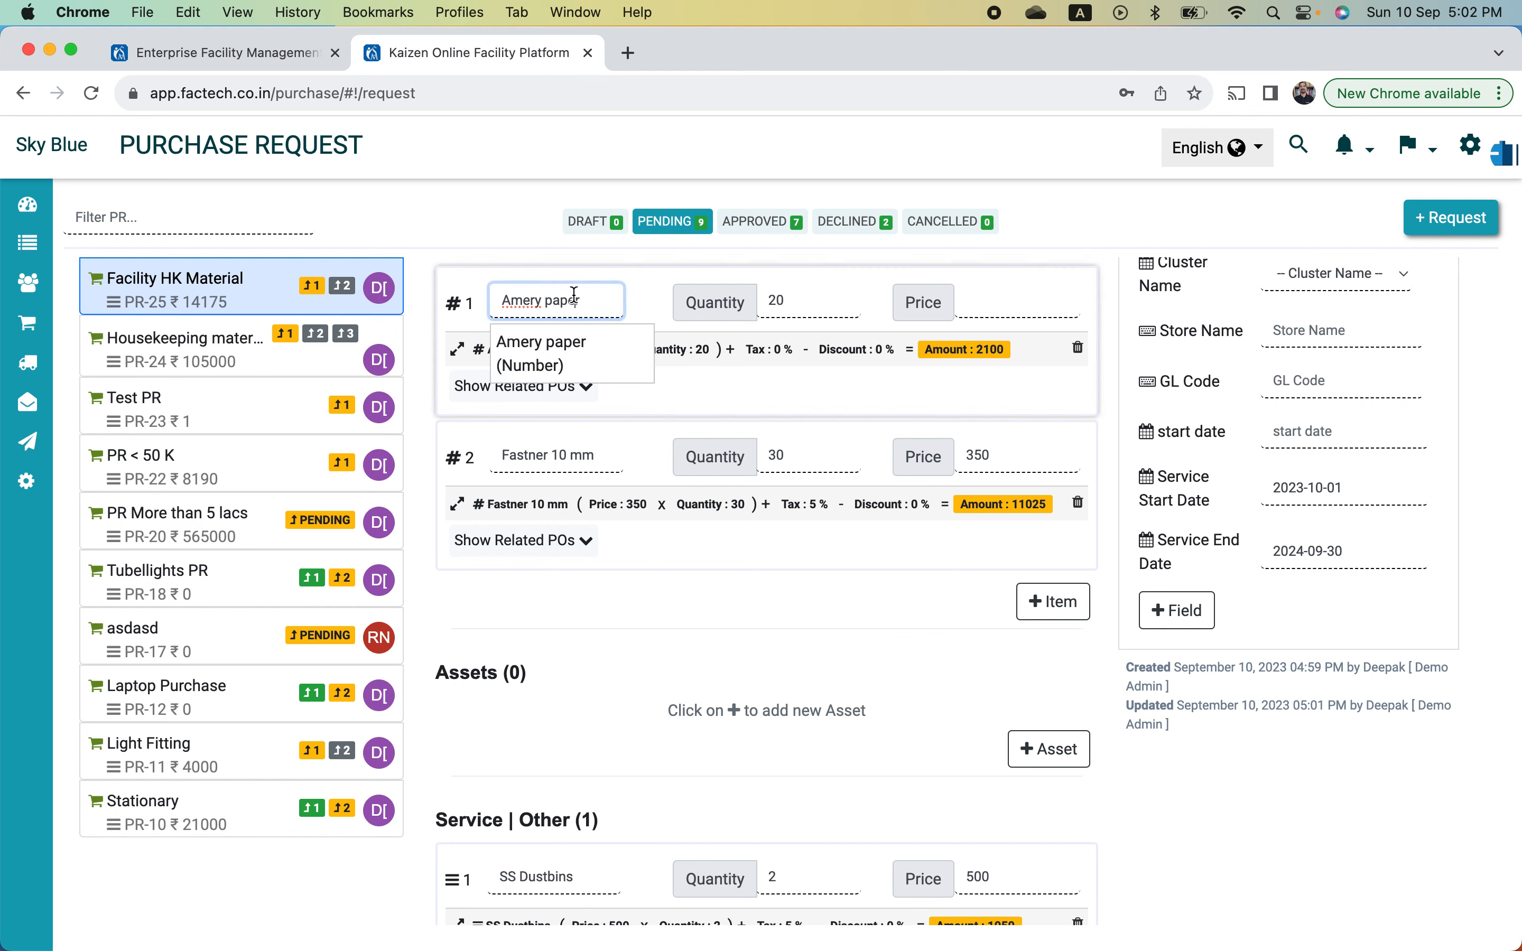
click(815, 396)
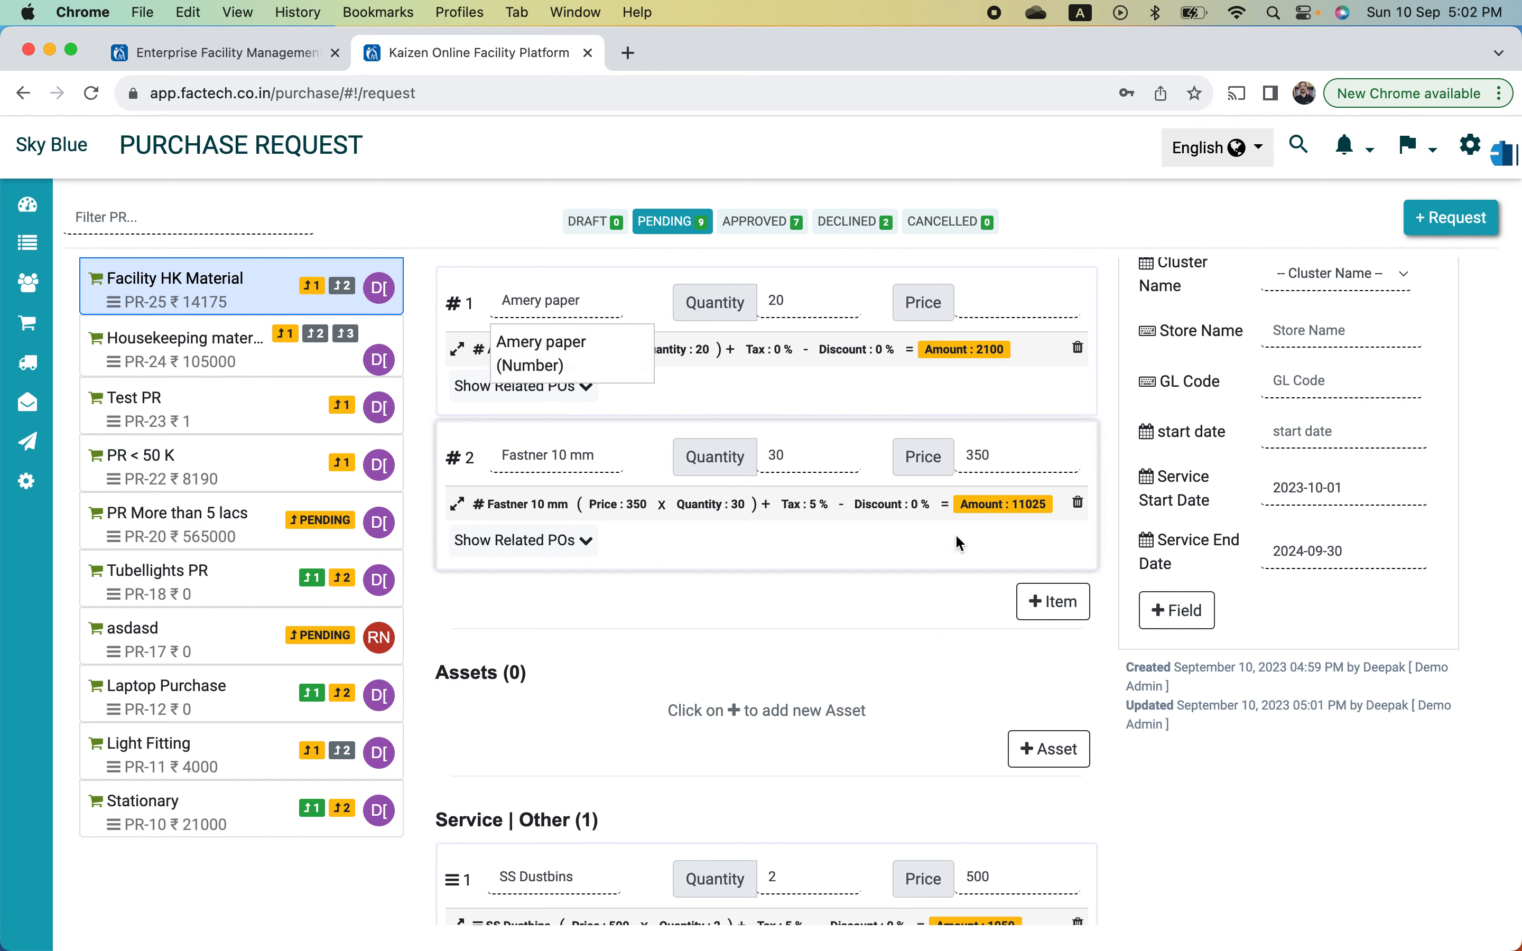
scroll(764, 680, down, 8)
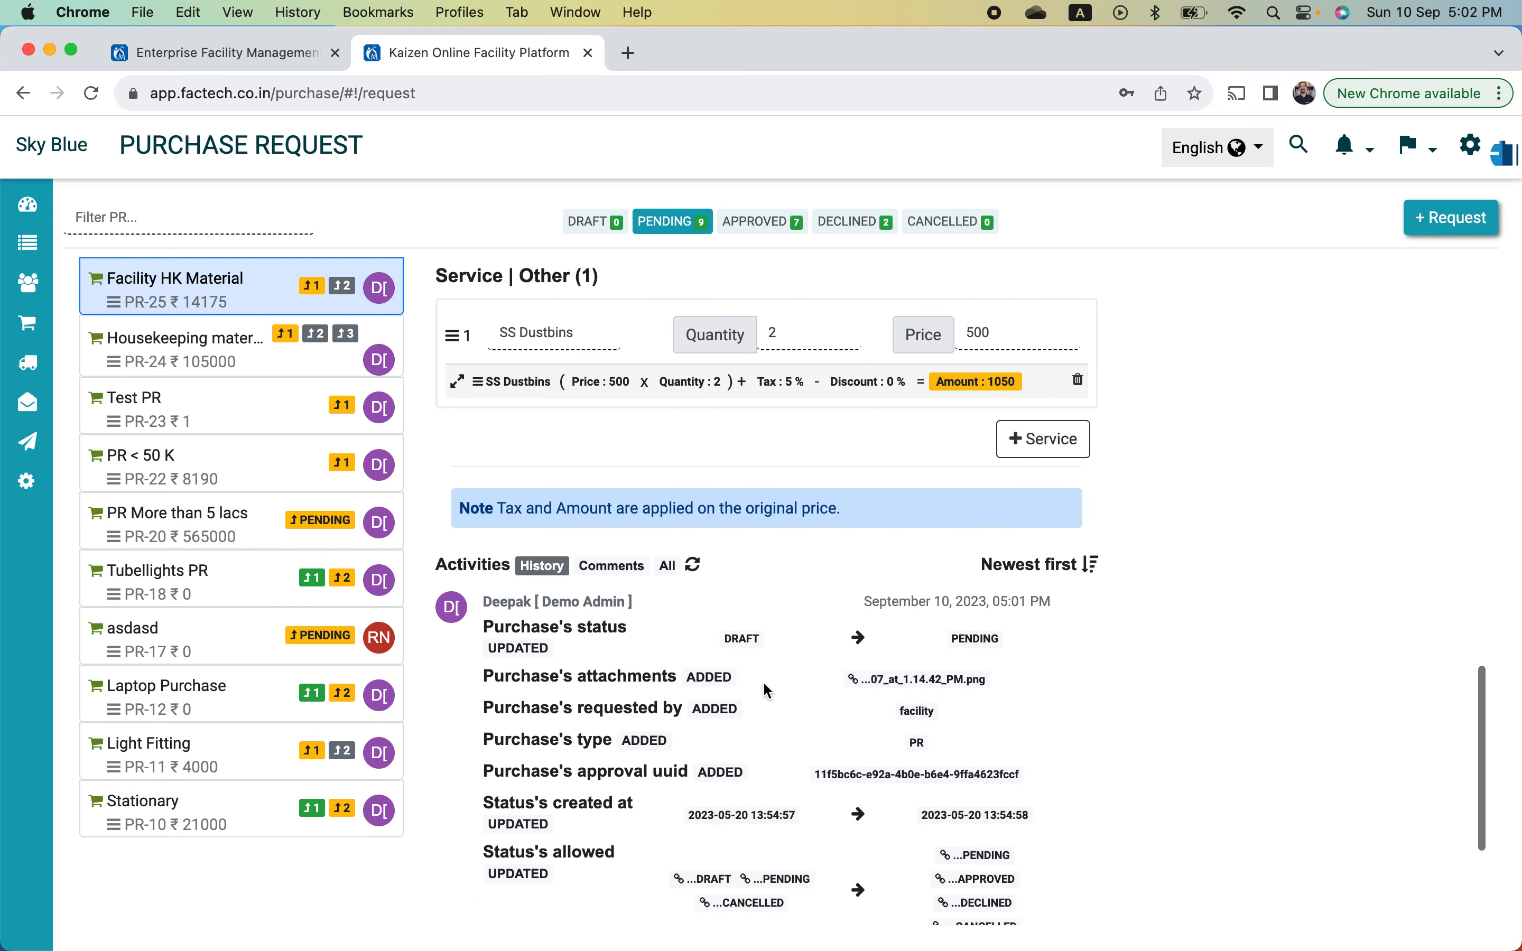
scroll(762, 680, down, 4)
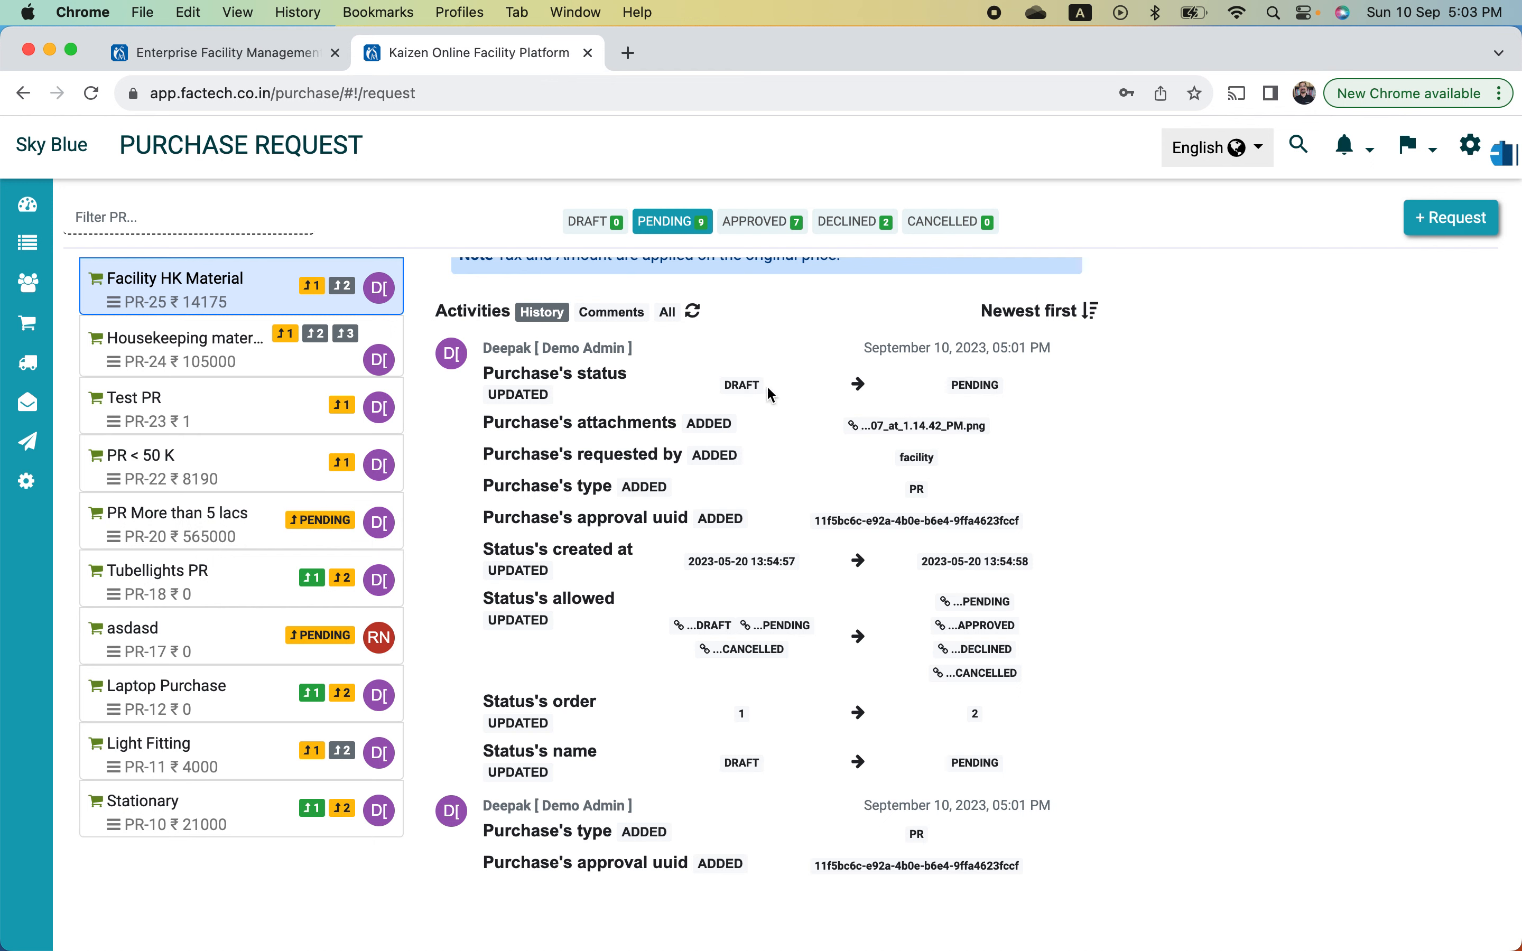
double_click(965, 385)
scroll(1121, 403, up, 10)
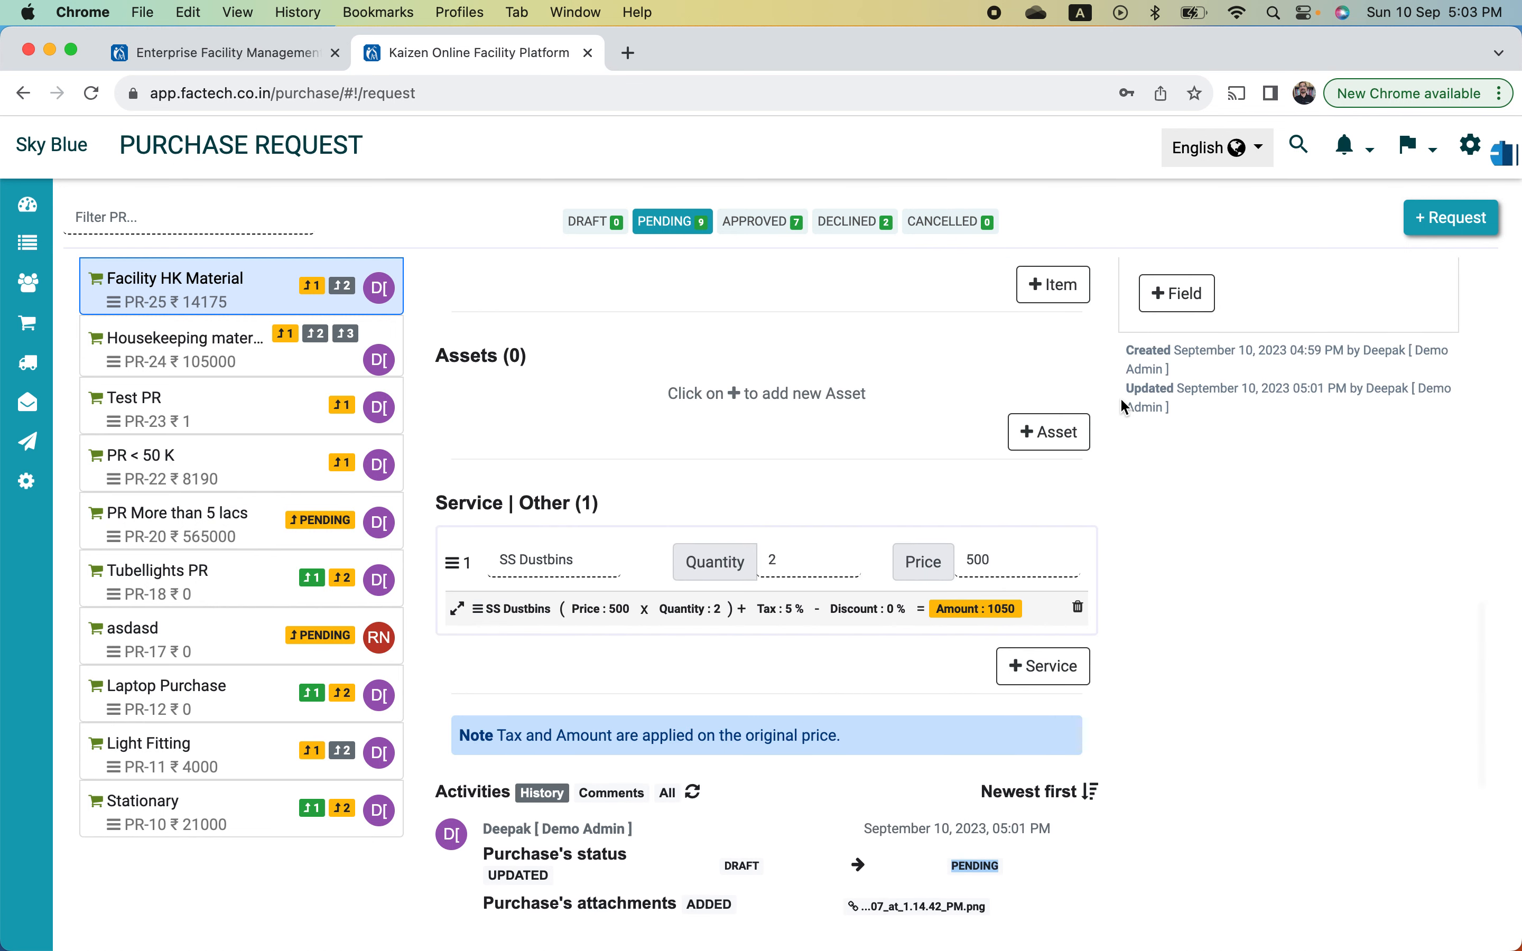
scroll(1121, 406, up, 12)
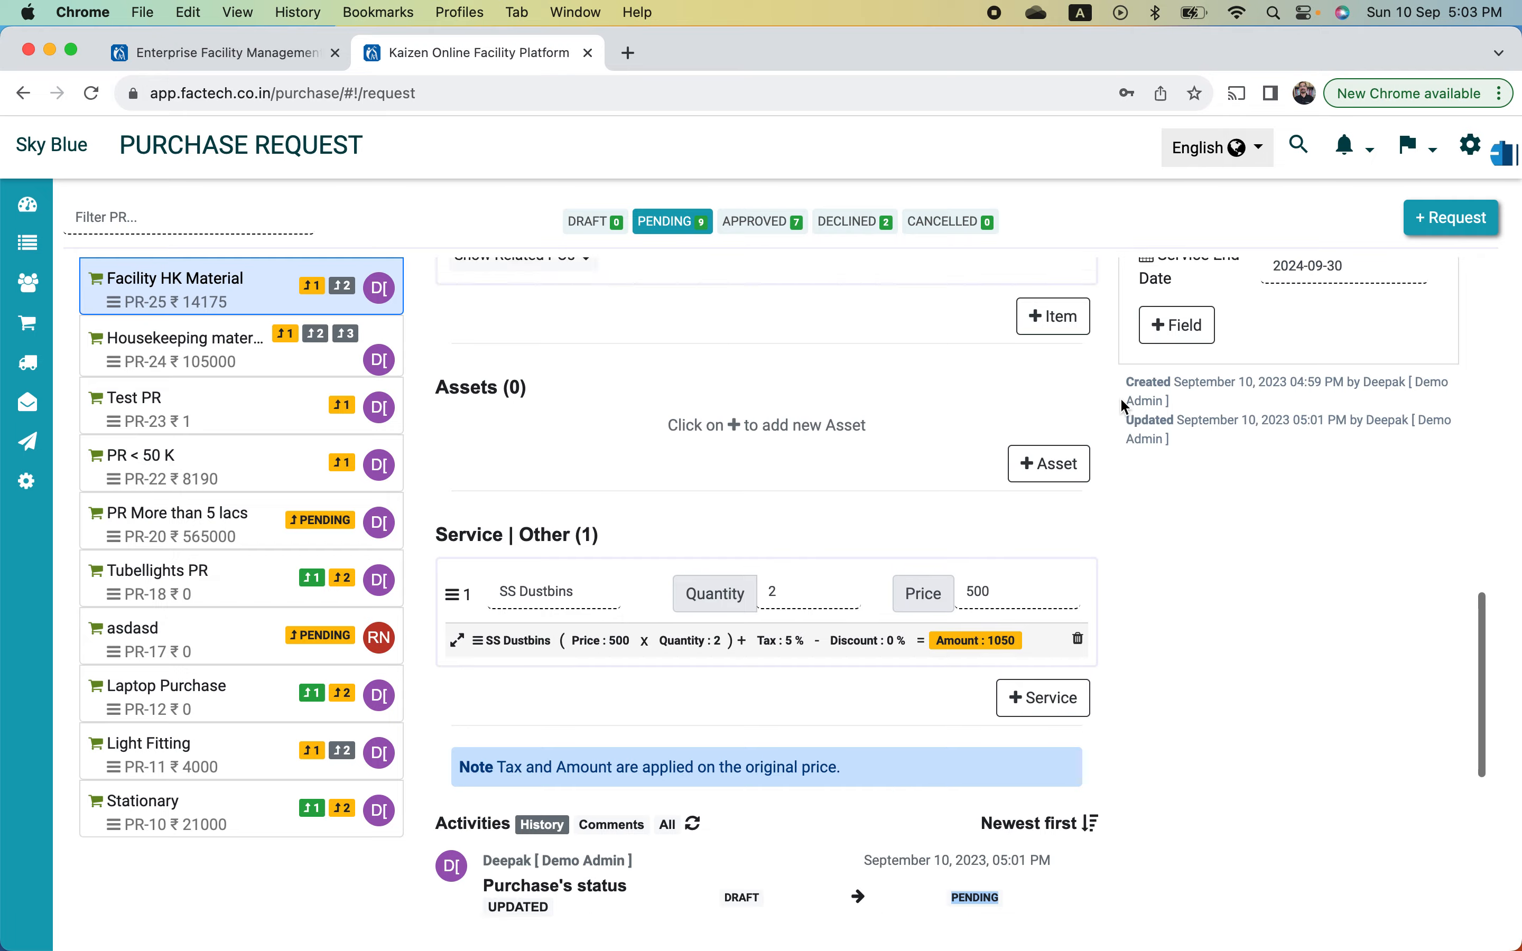
scroll(1124, 406, up, 12)
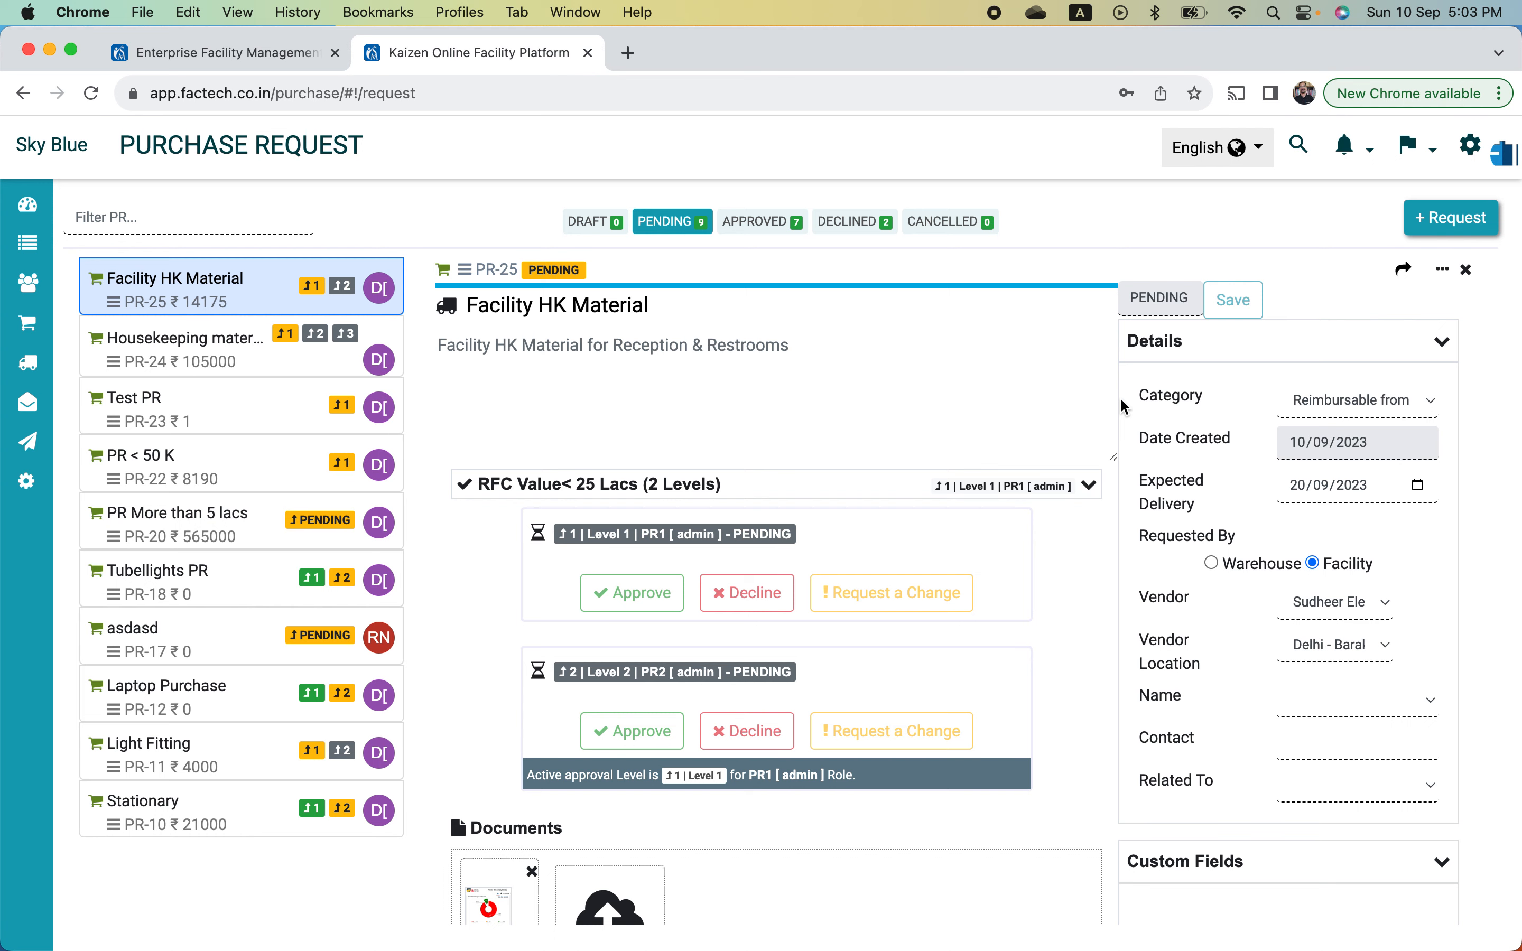
key(super+shift+n)
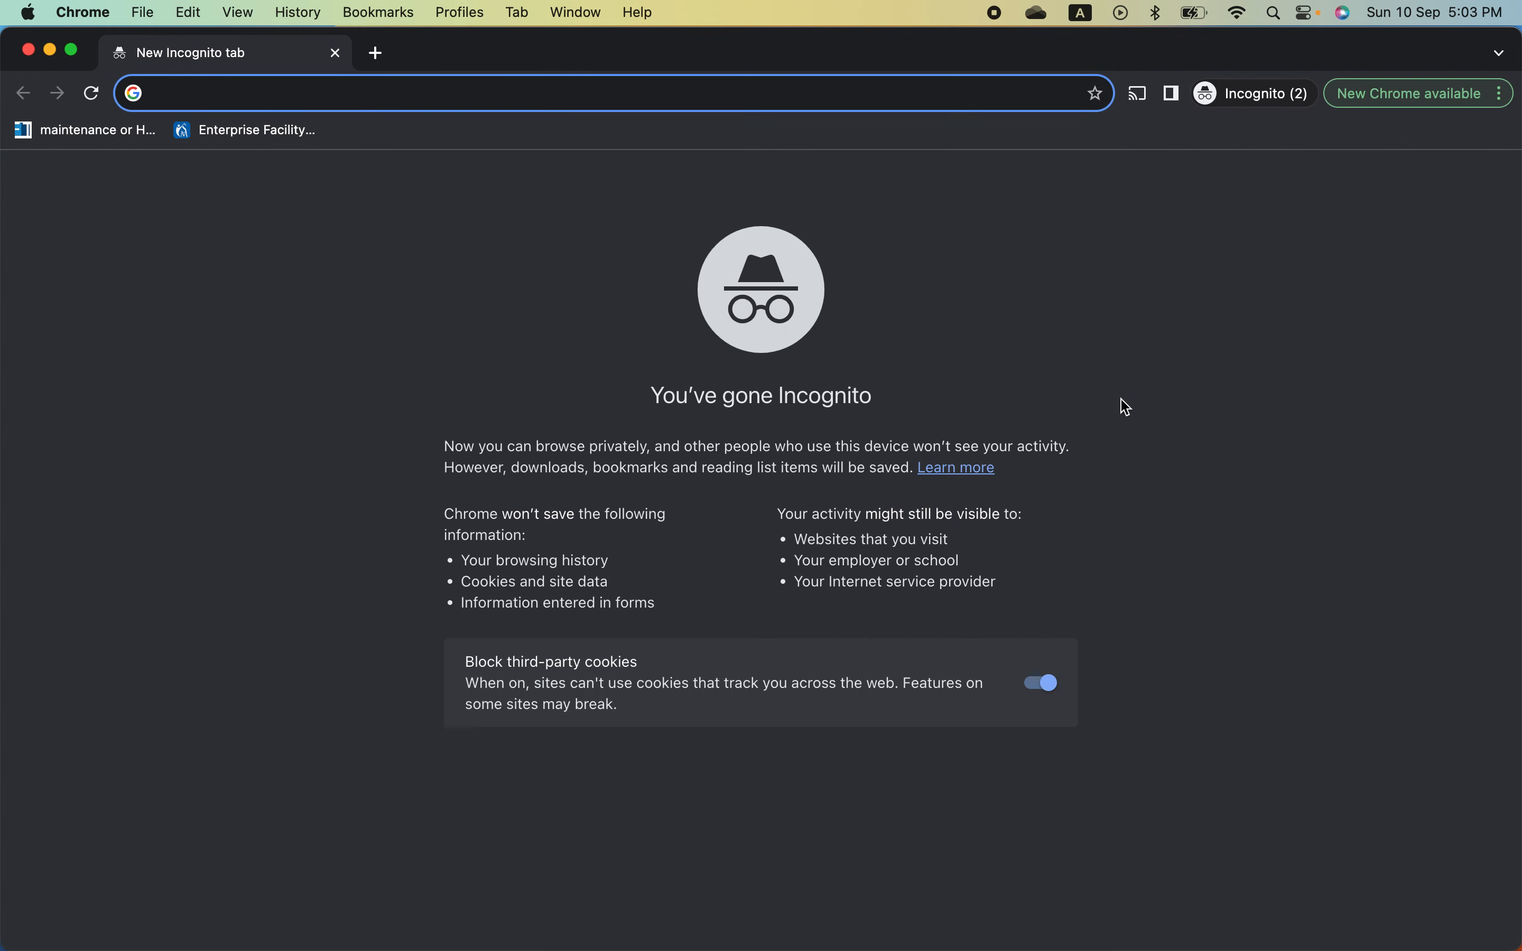